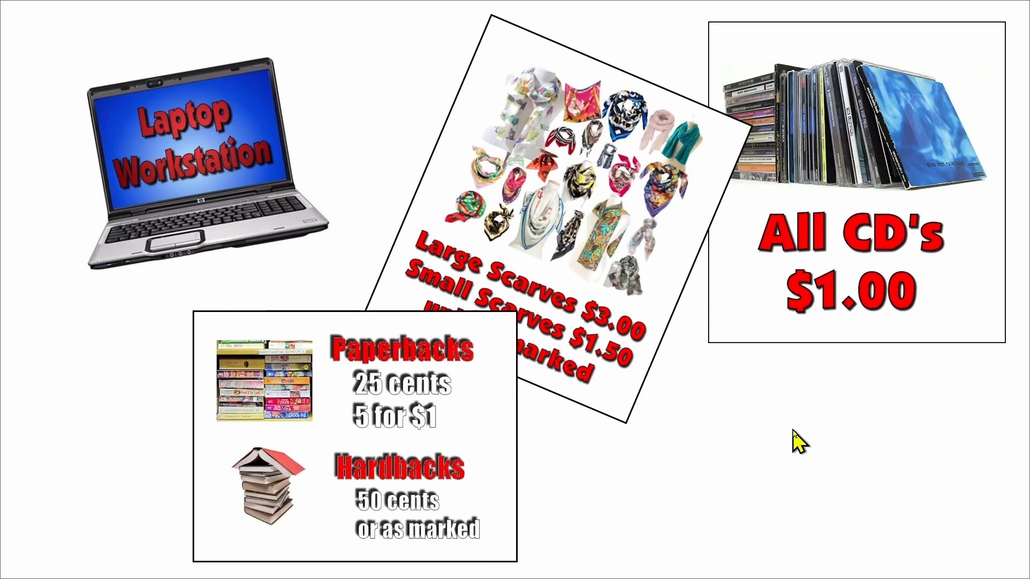
pyautogui.click(793, 430)
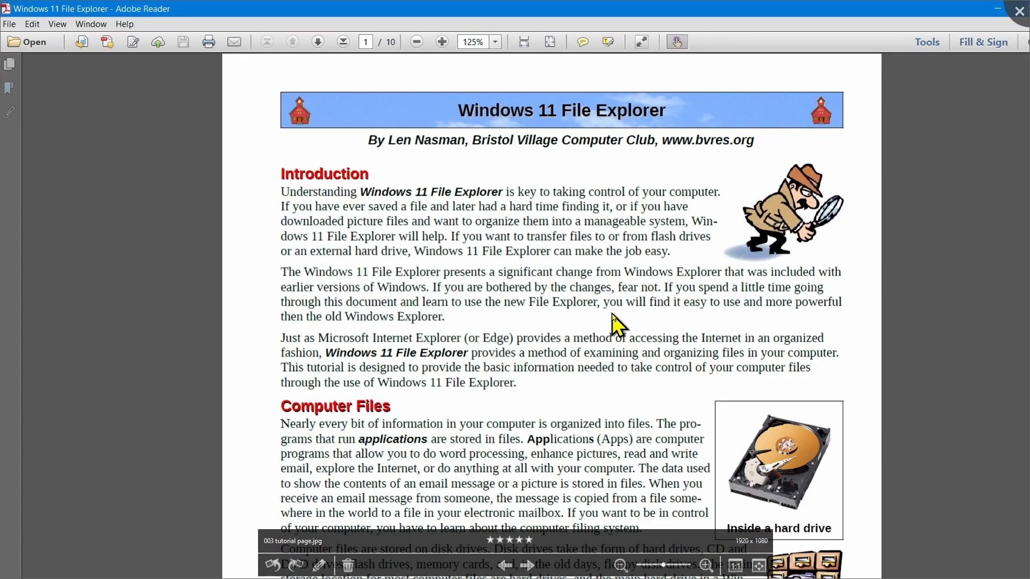
pyautogui.press('Right')
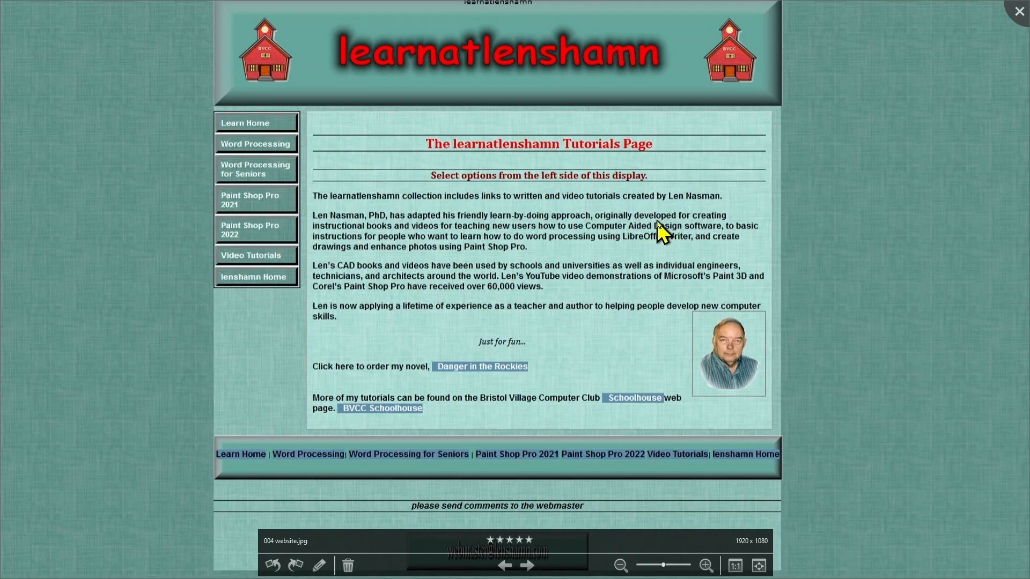
pyautogui.press('Right')
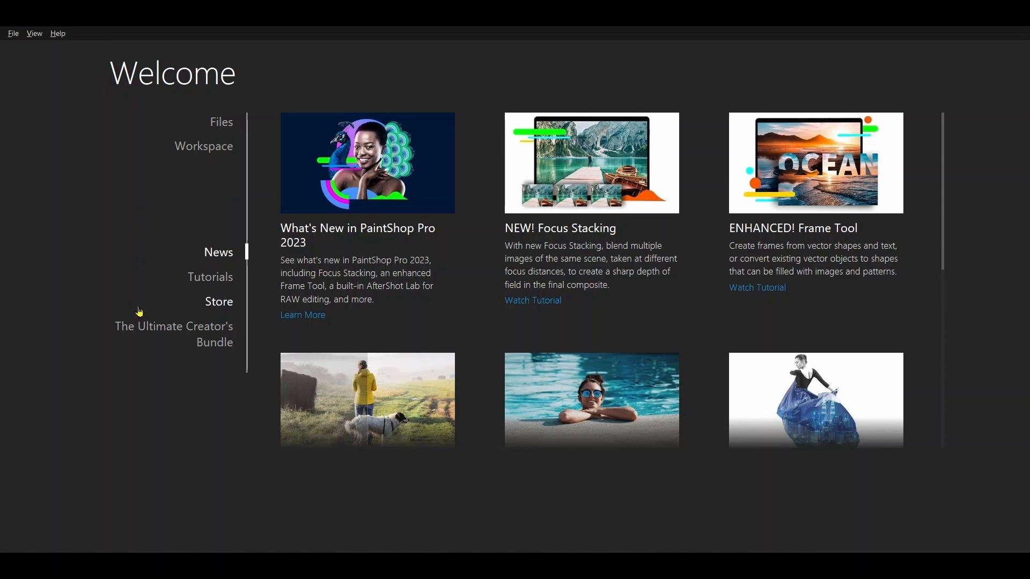
# Step: Filter the welcome screen's store to Free items and look at the tutorials
pyautogui.click(217, 308)
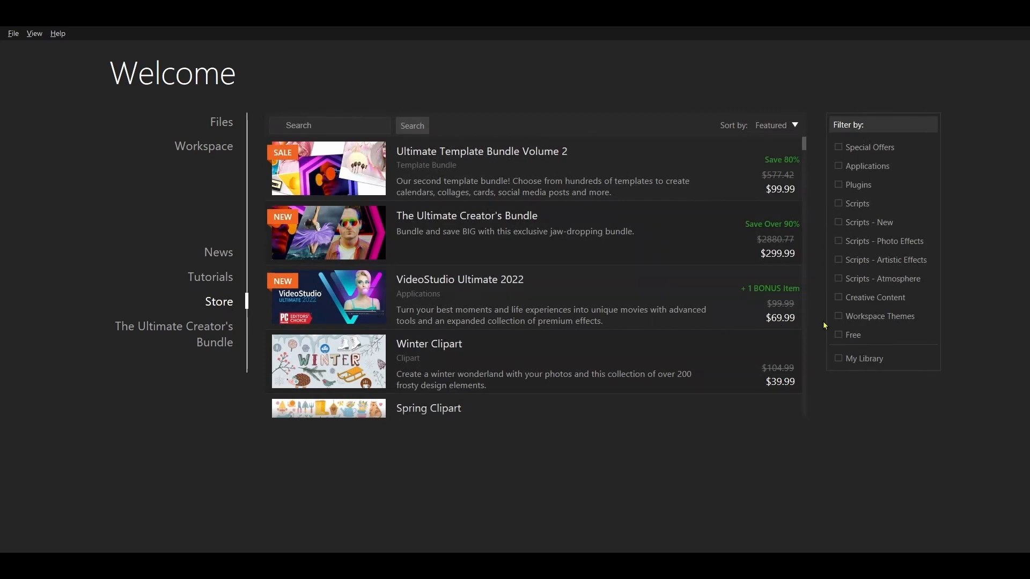
pyautogui.click(839, 334)
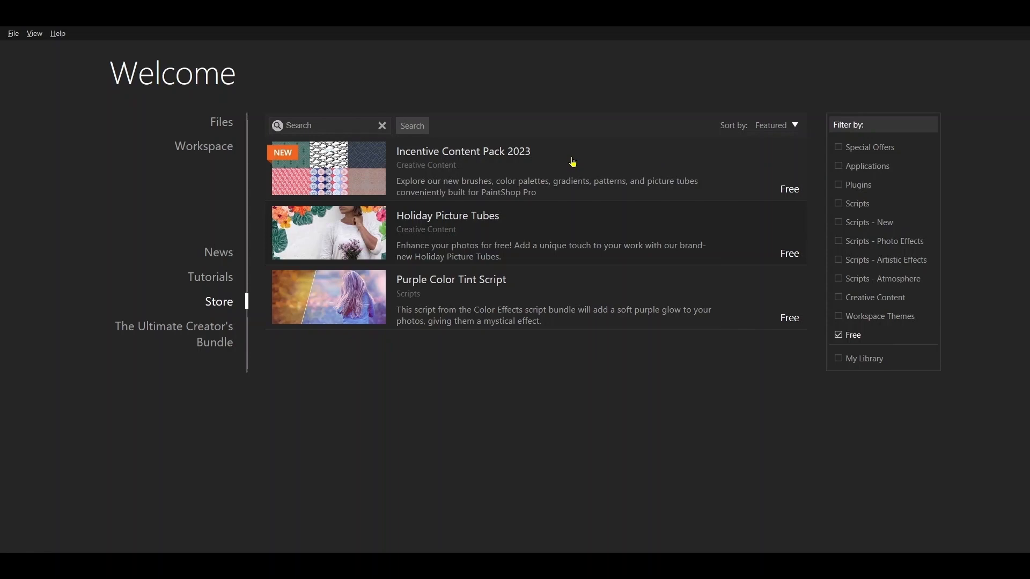
pyautogui.click(210, 277)
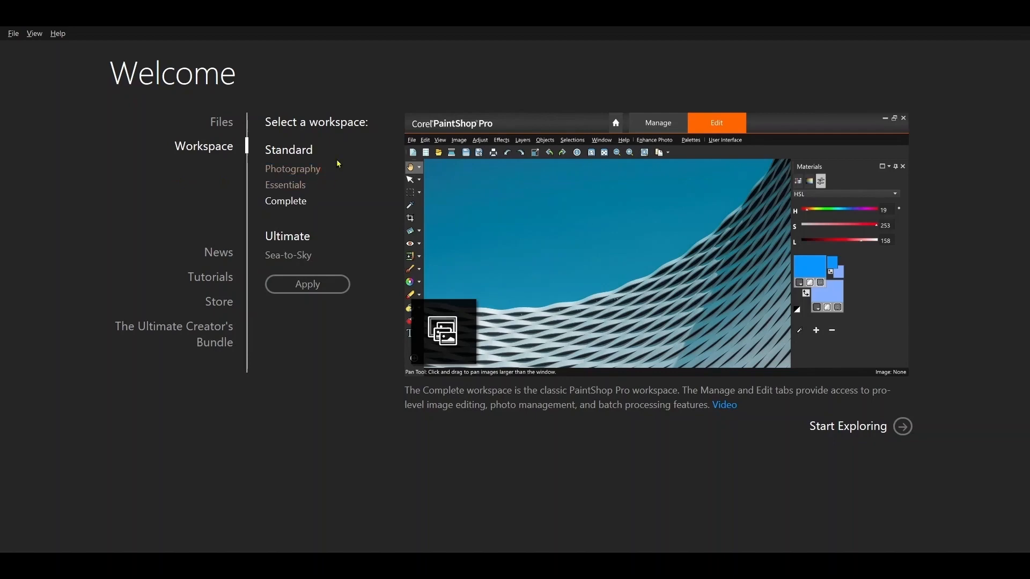
# Step: Preview the Photography, Essentials and Sea-to-Sky workspaces, ending with the Complete workspace selected
pyautogui.click(309, 173)
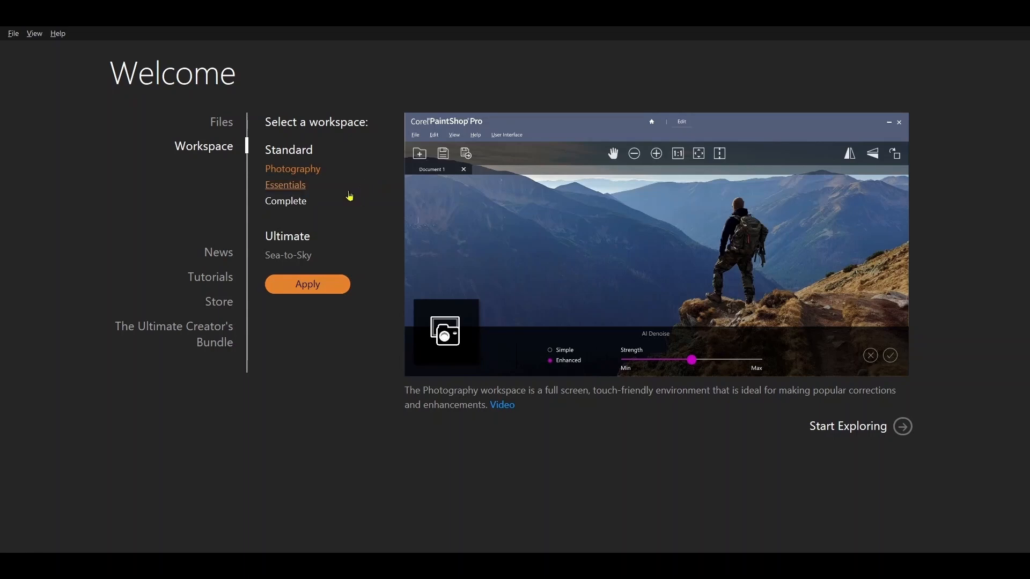
pyautogui.click(297, 186)
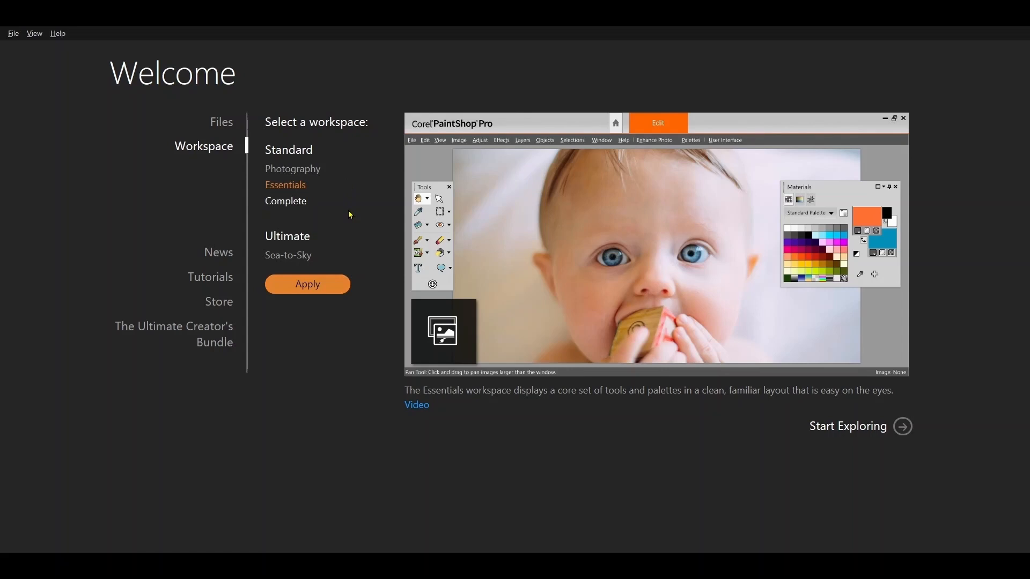
pyautogui.click(297, 258)
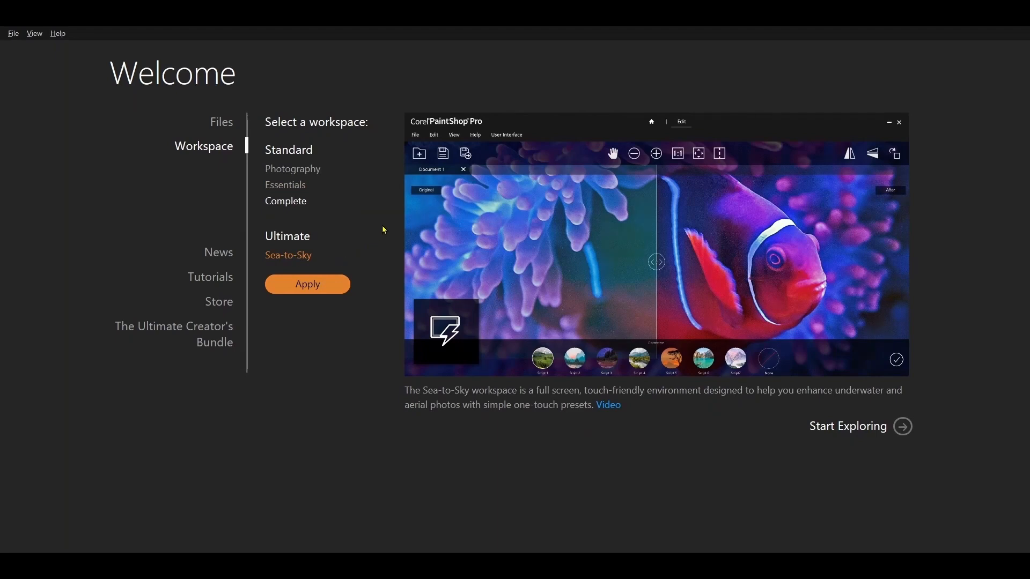
pyautogui.click(301, 205)
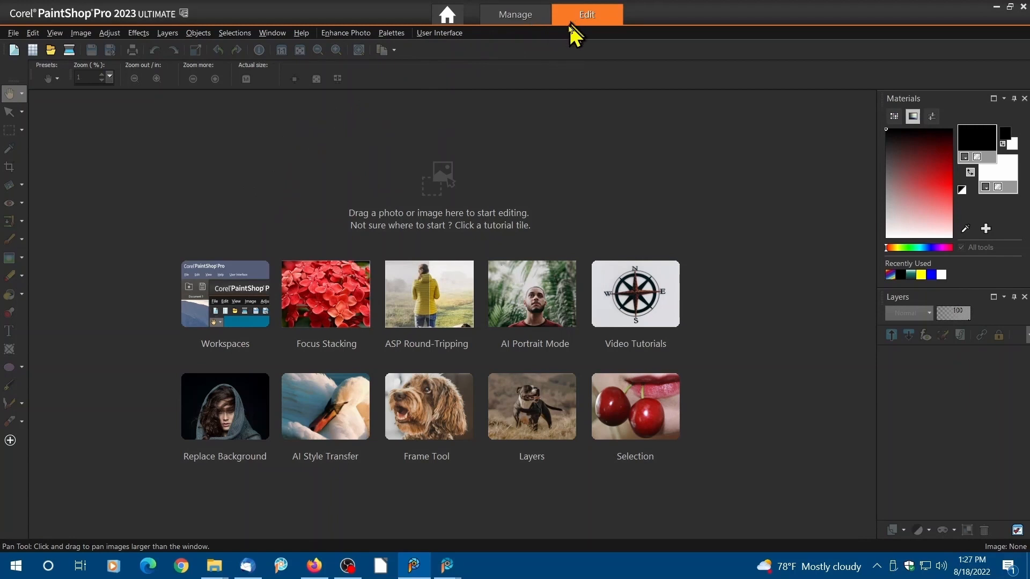
# Step: Load the previously saved len.PspWorkspace workspace
pyautogui.click(12, 36)
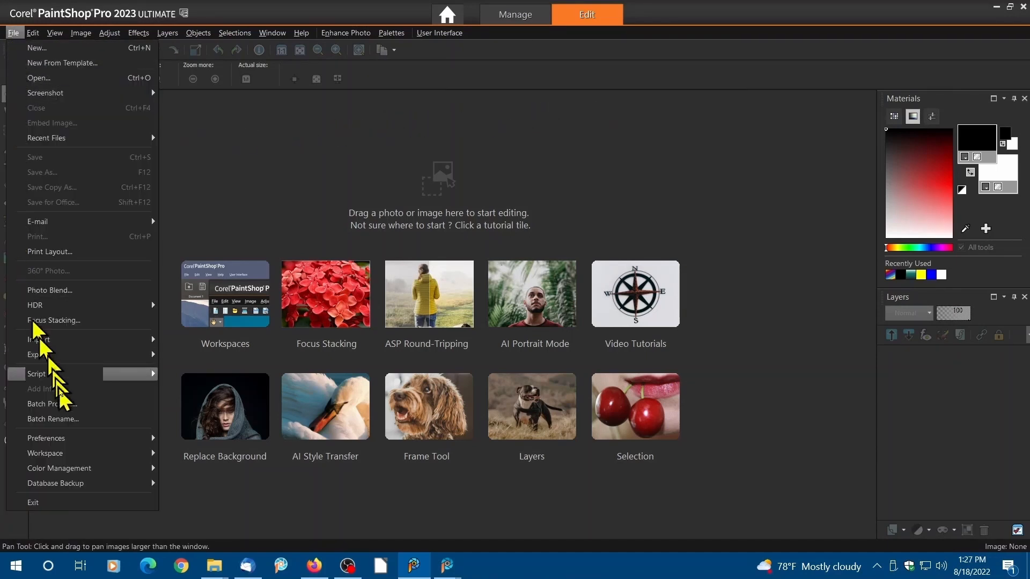
pyautogui.moveTo(74, 456)
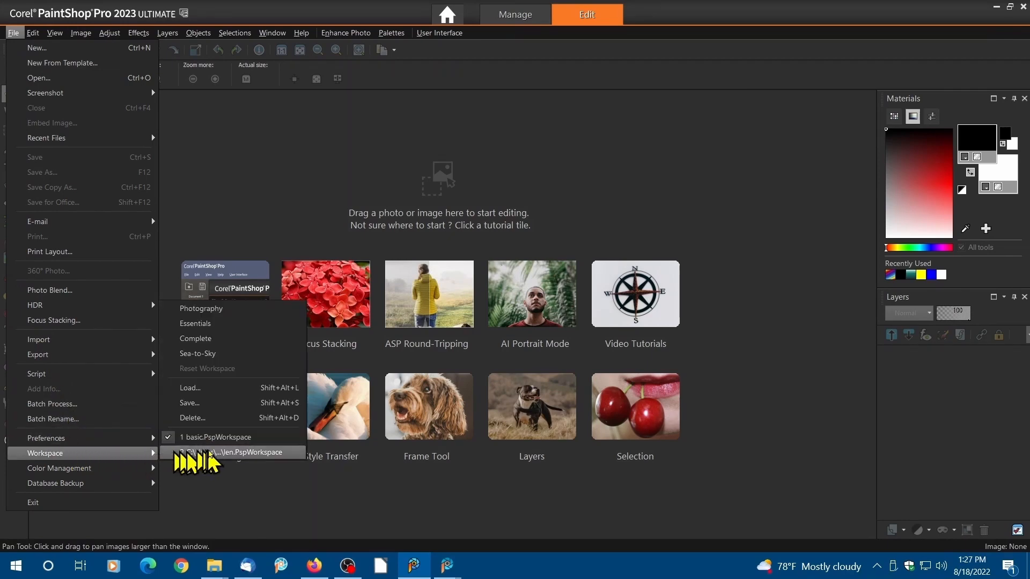
pyautogui.click(253, 454)
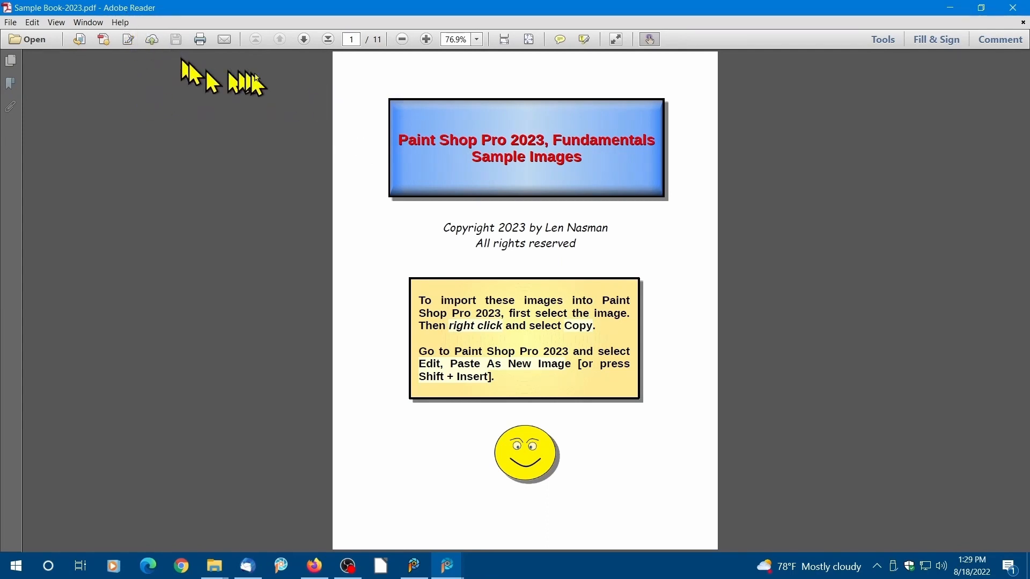
# Step: Find Figure 6, Fall Window, in the Sample Book-2023 PDF in Adobe Reader and copy the image
pyautogui.click(304, 39)
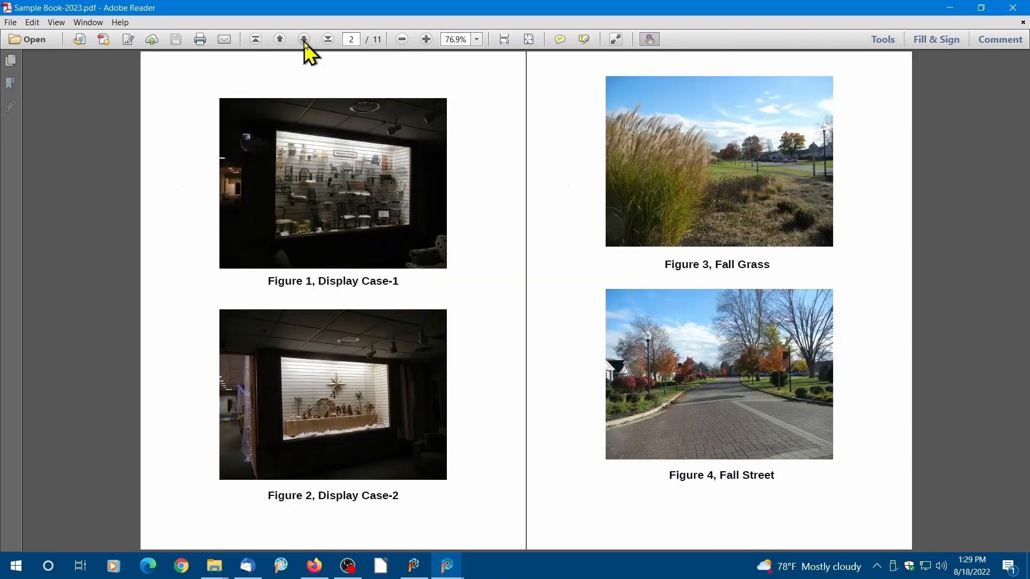
pyautogui.click(304, 39)
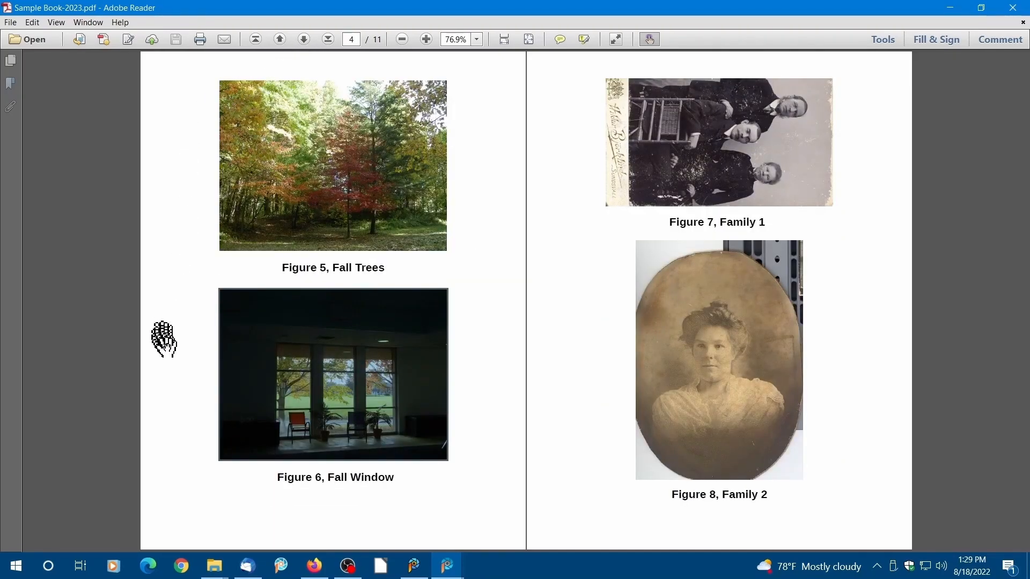
pyautogui.click(360, 385)
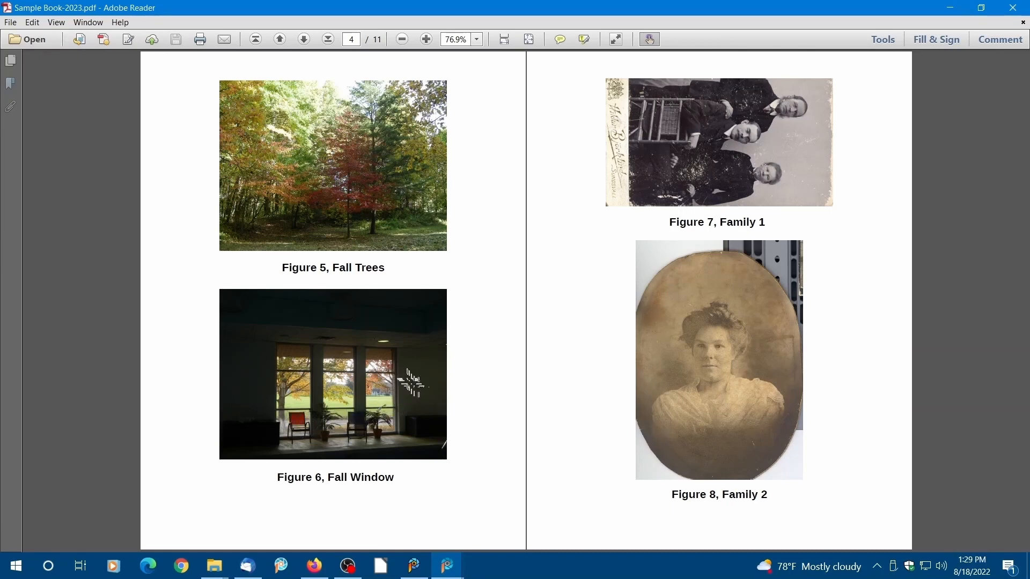
pyautogui.click(404, 331)
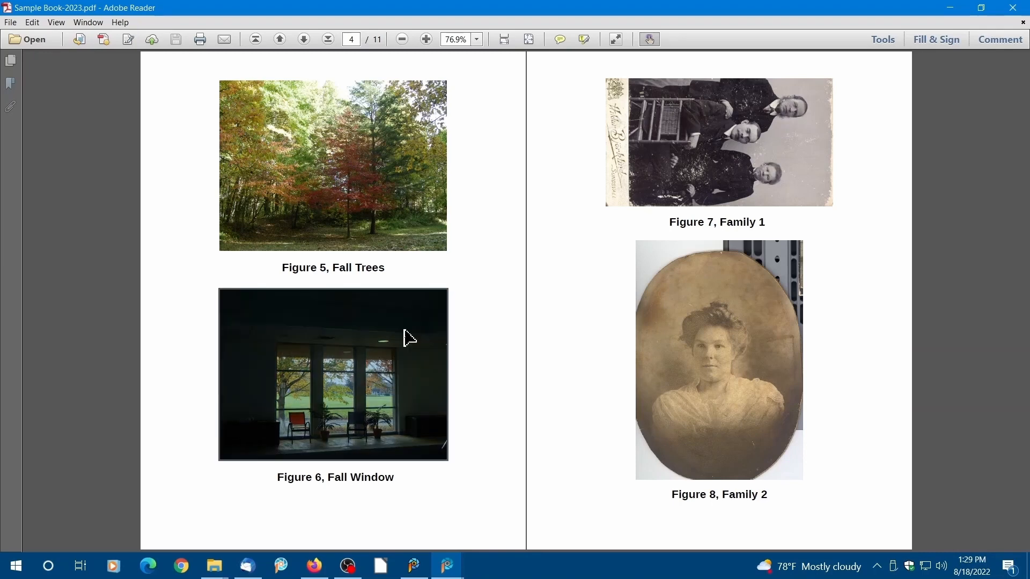
pyautogui.rightClick(405, 331)
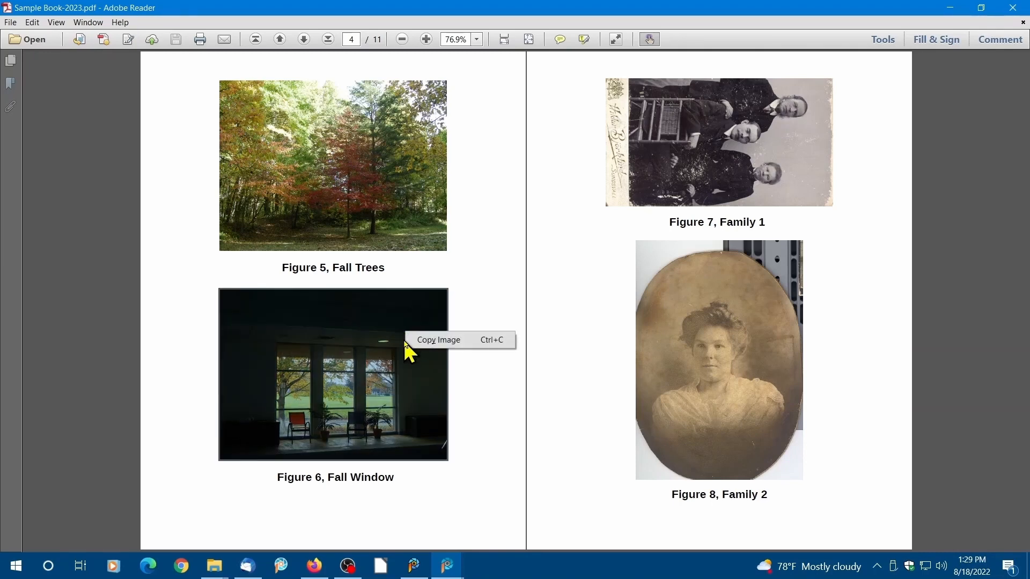
pyautogui.click(435, 341)
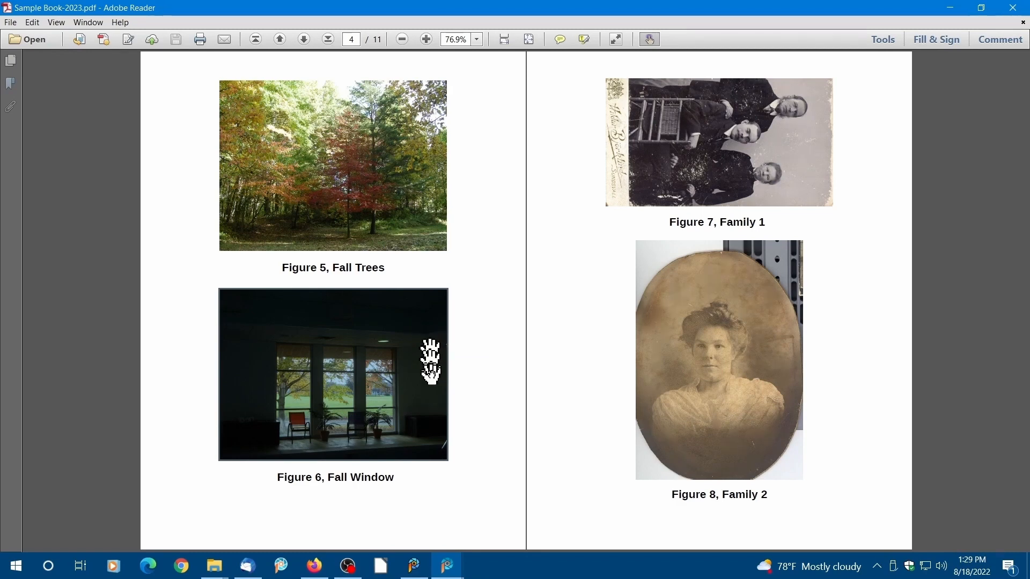
# Step: Switch to PaintShop Pro and paste the copied picture as two separate new images, leaving the second one active
pyautogui.click(417, 573)
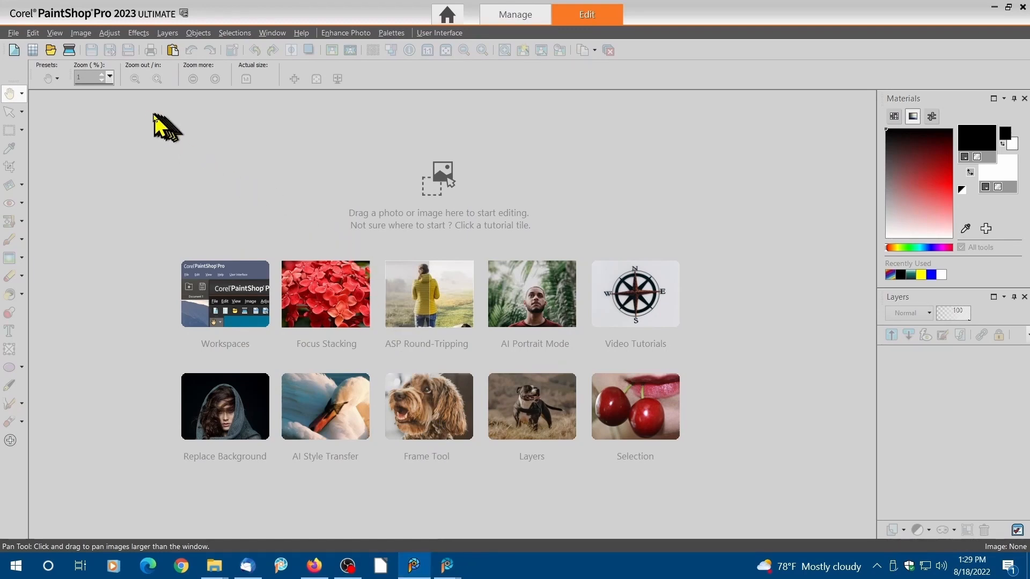
pyautogui.click(34, 35)
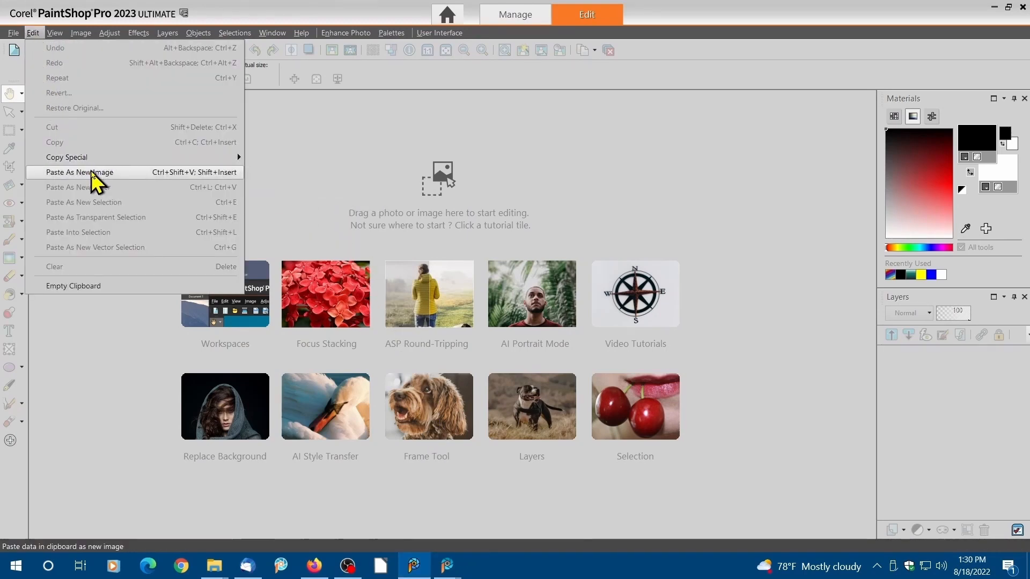
pyautogui.click(310, 128)
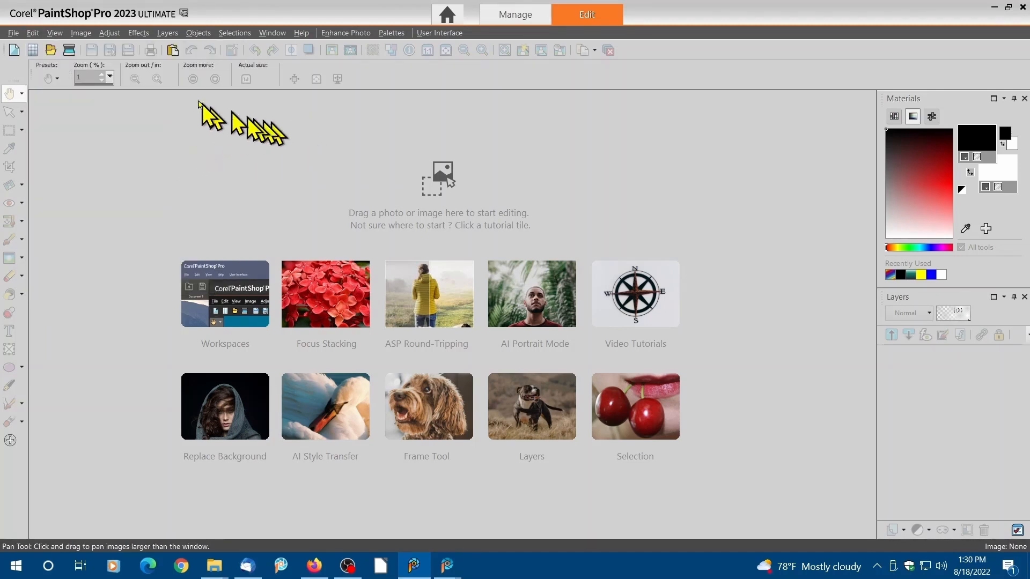
pyautogui.click(173, 52)
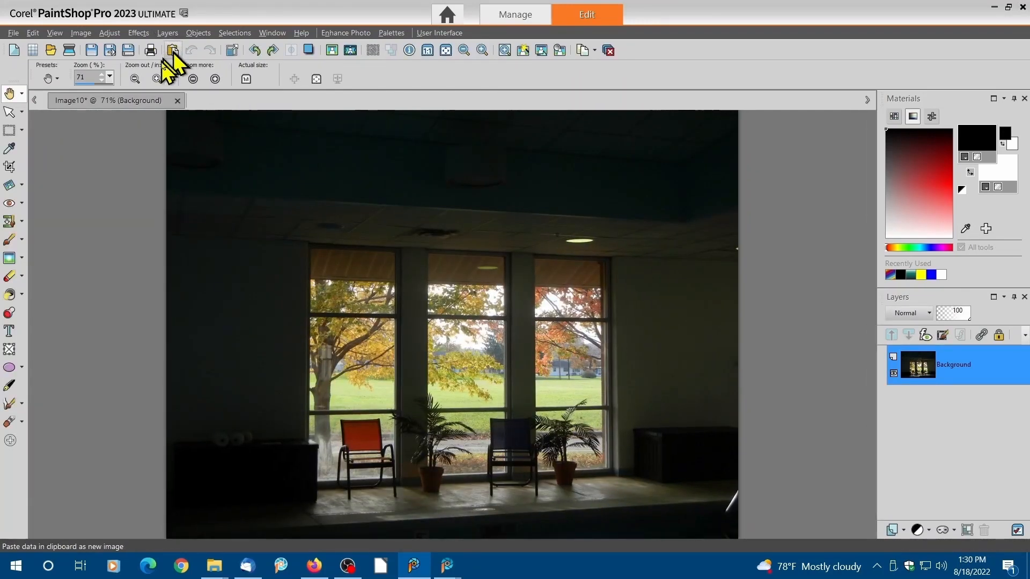
pyautogui.click(169, 52)
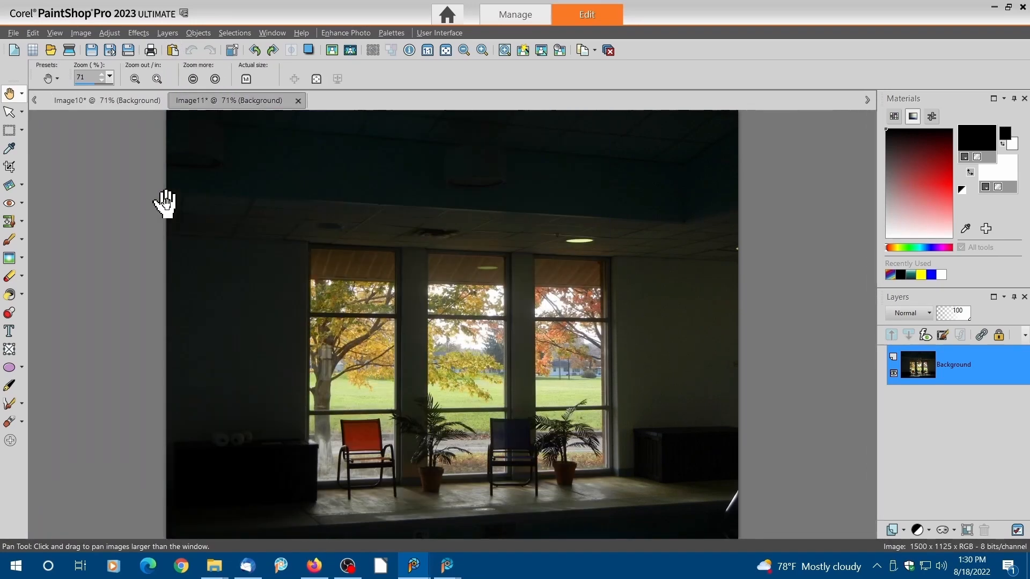
pyautogui.click(116, 106)
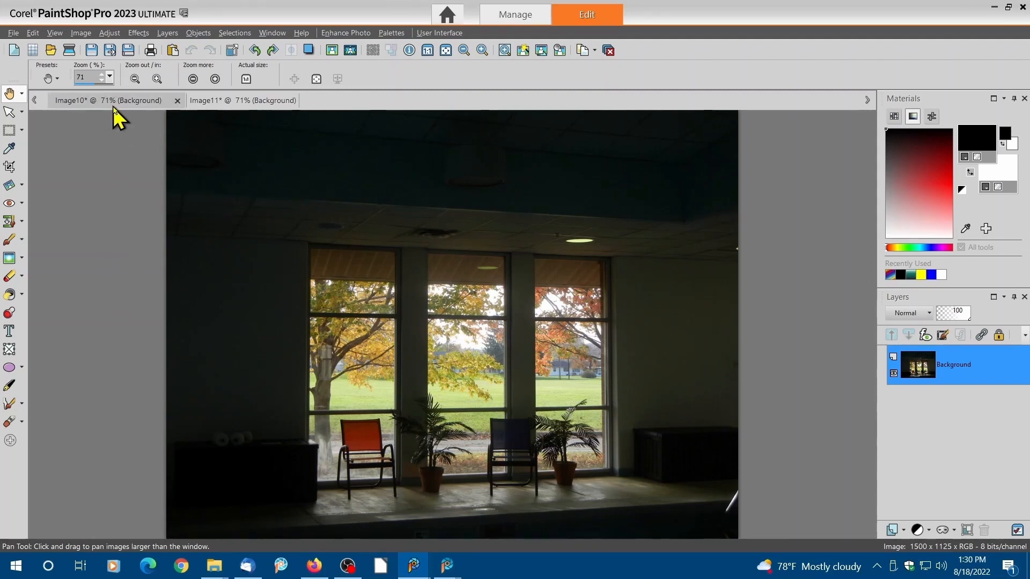
pyautogui.click(221, 100)
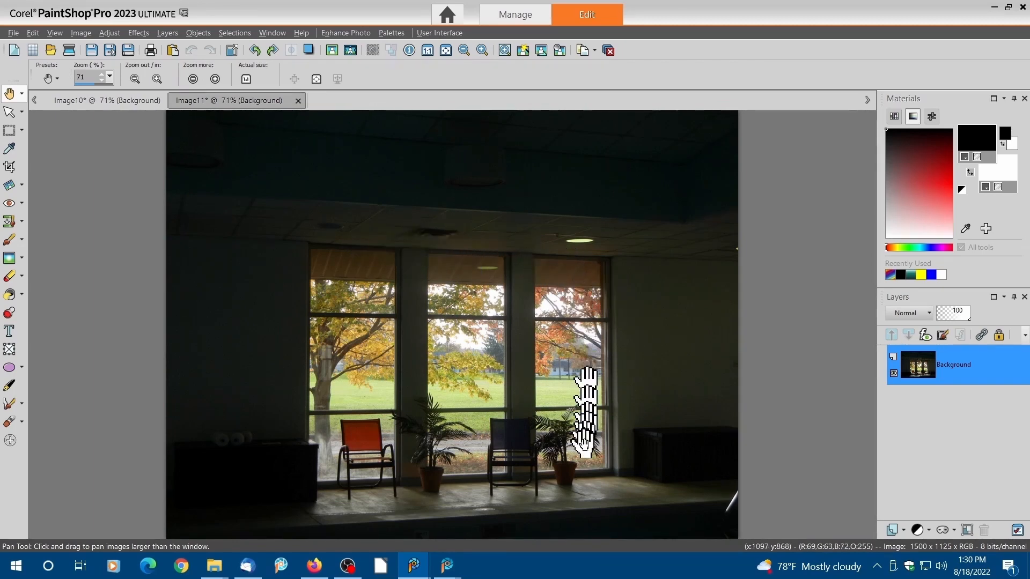
# Step: Correct the second image's perspective by fitting the Perspective Correction frame's four corners to the outer edges of the window group
pyautogui.click(22, 186)
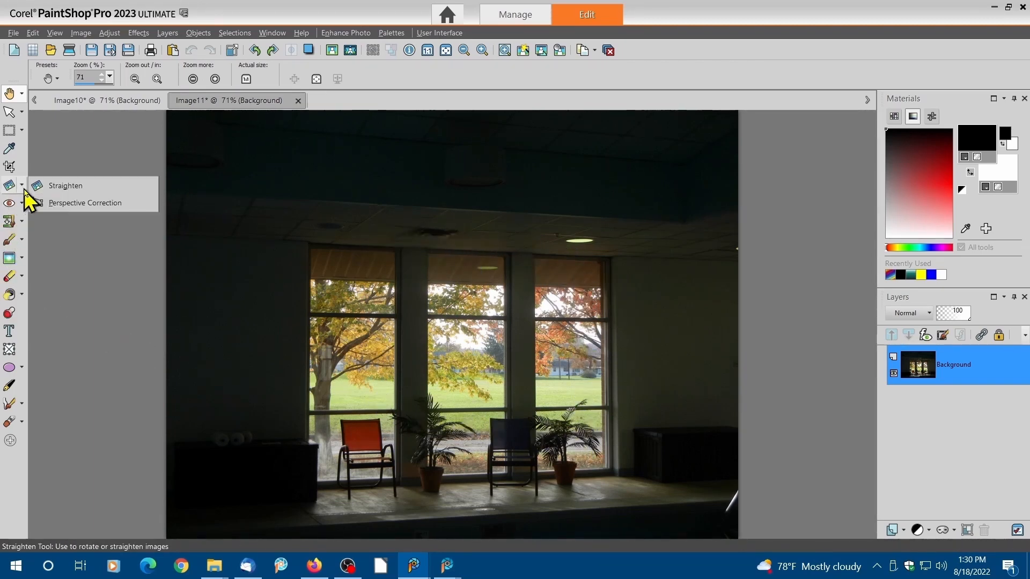
pyautogui.click(75, 202)
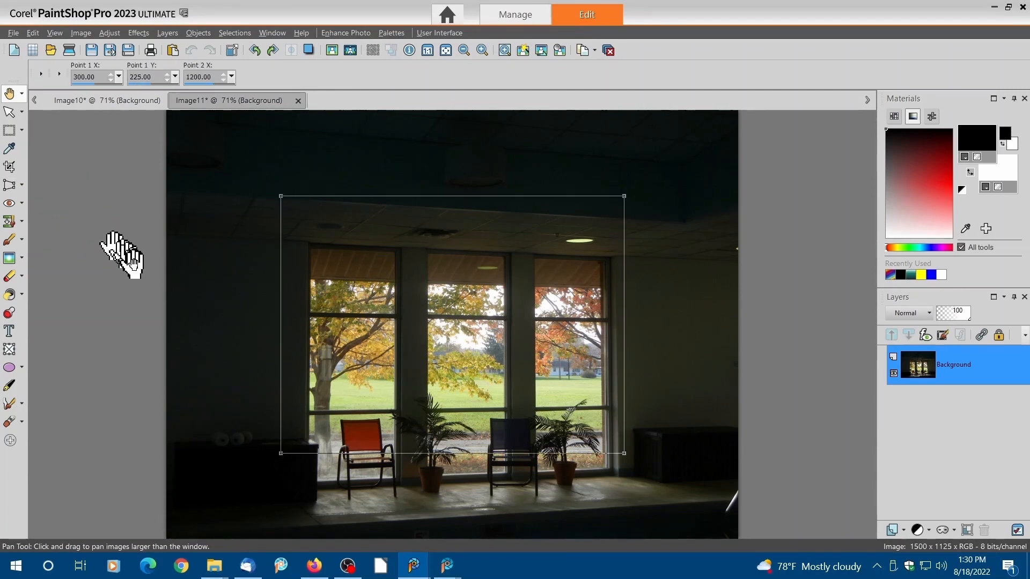
pyautogui.moveTo(354, 229); pyautogui.dragTo(379, 273)
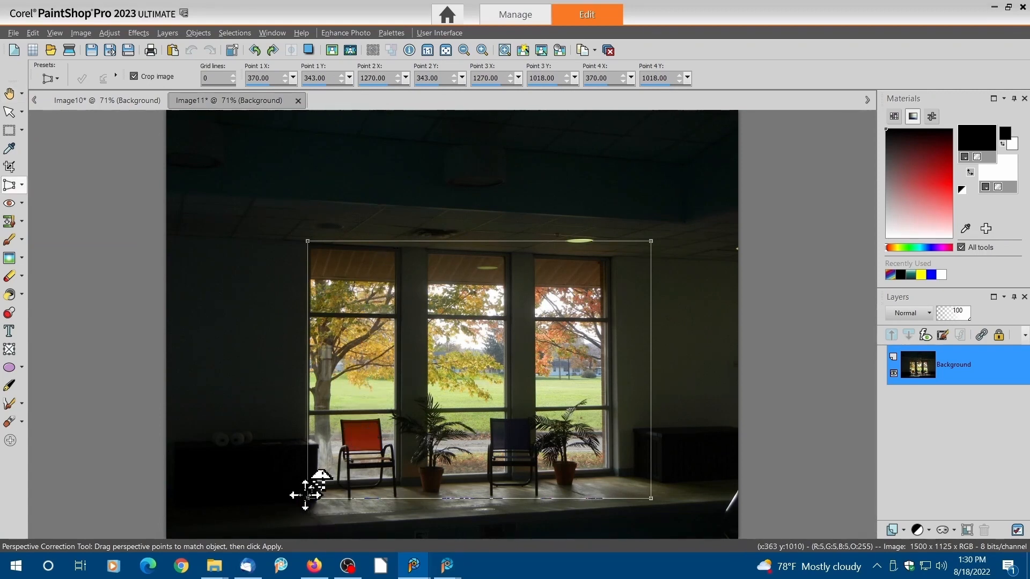
pyautogui.moveTo(308, 498); pyautogui.dragTo(306, 489)
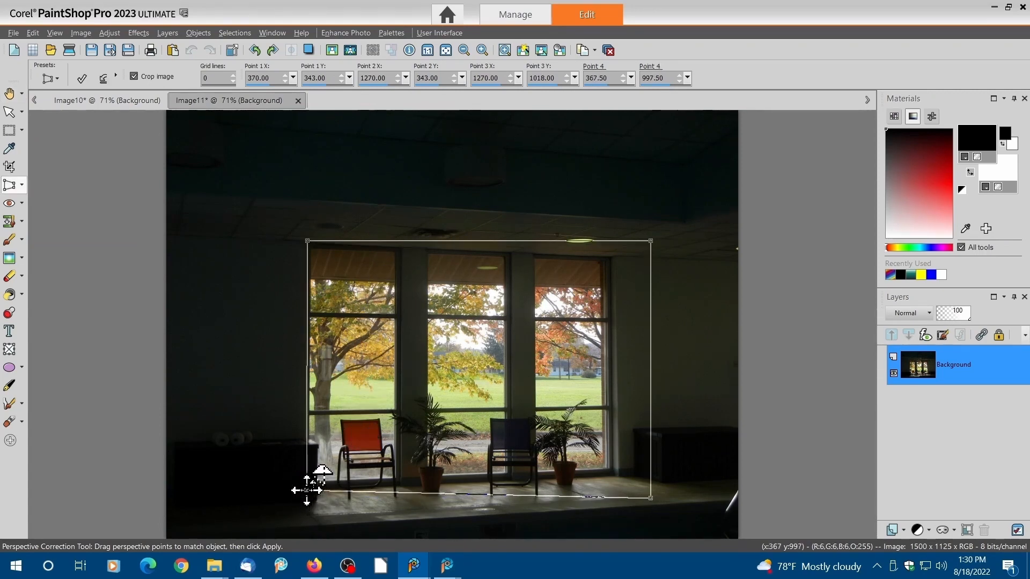
pyautogui.moveTo(649, 499); pyautogui.dragTo(619, 477)
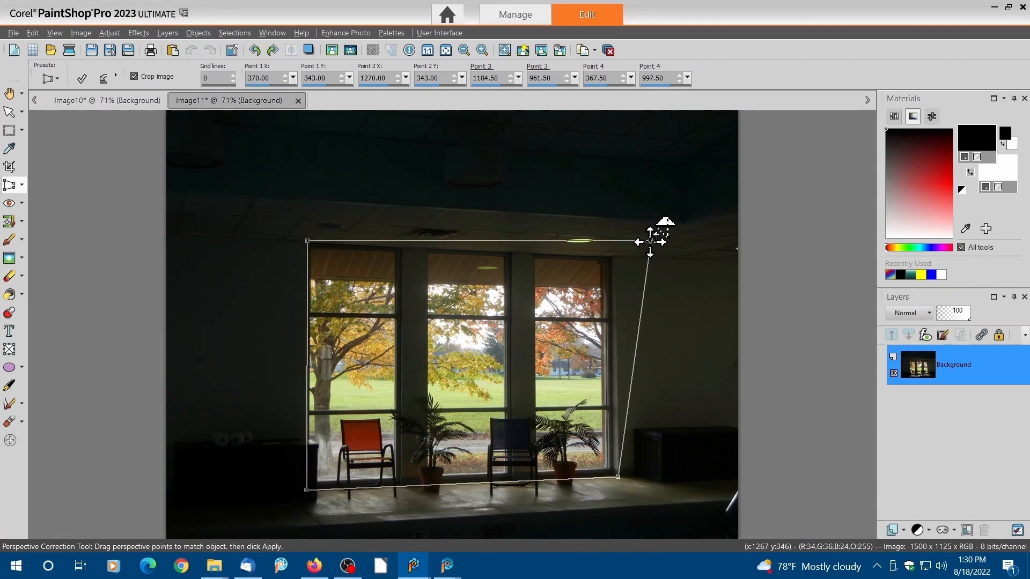
pyautogui.moveTo(650, 242); pyautogui.dragTo(617, 258)
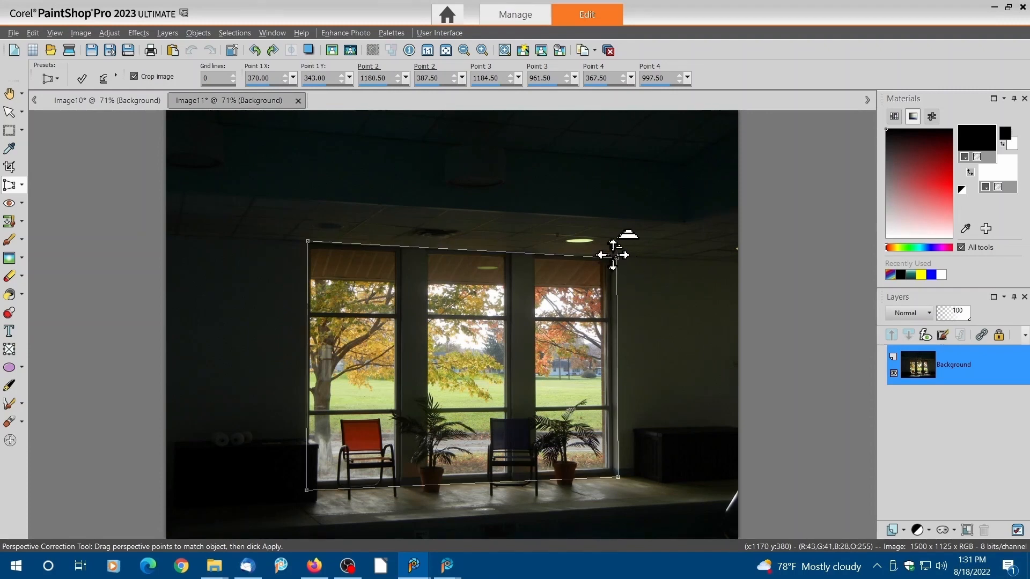
pyautogui.moveTo(615, 259); pyautogui.dragTo(615, 255)
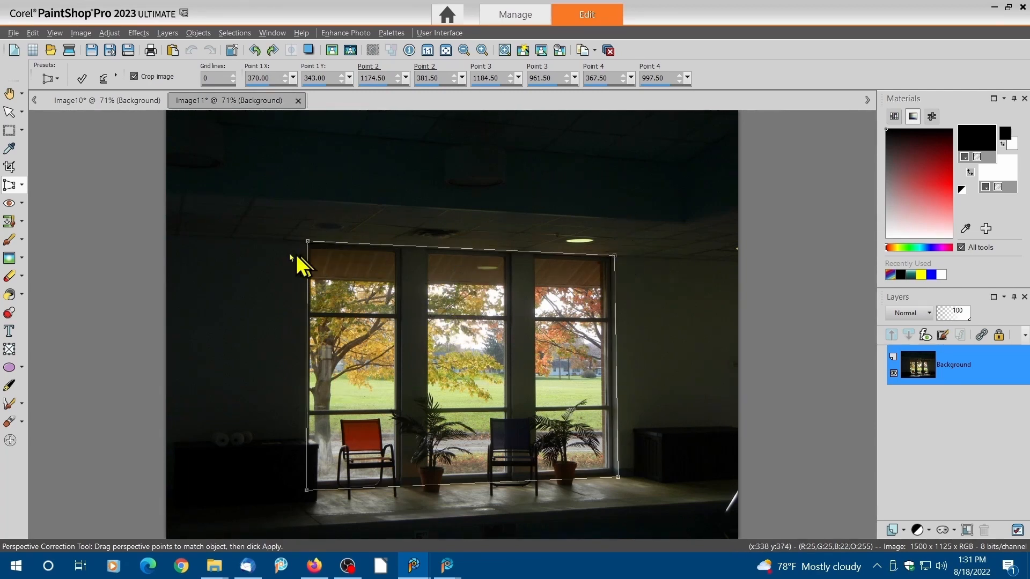
pyautogui.click(82, 79)
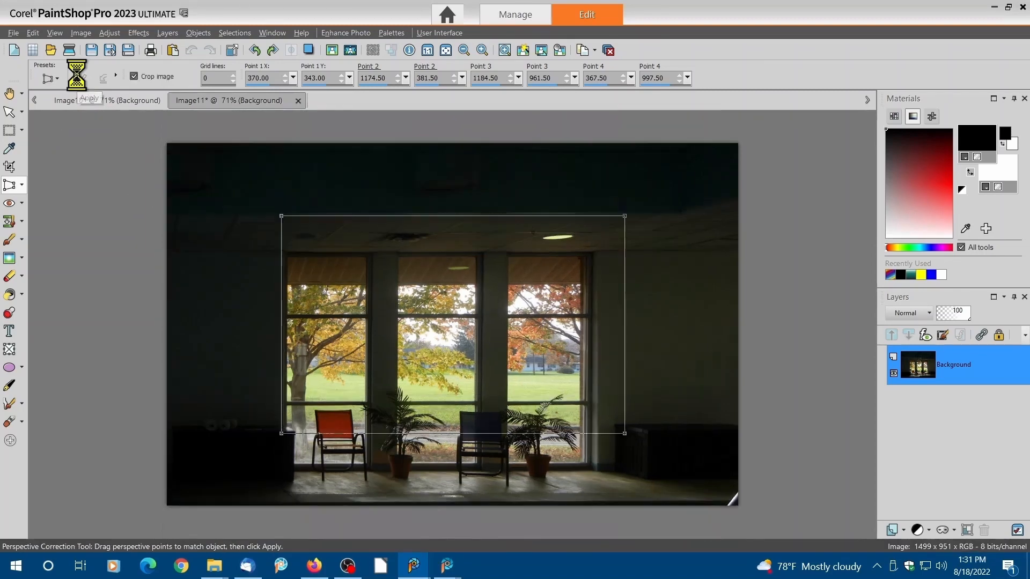
# Step: Crop the corrected image to about 848 × 662 pixels, closely framing the three windows with the chairs, plants and floor
pyautogui.click(12, 168)
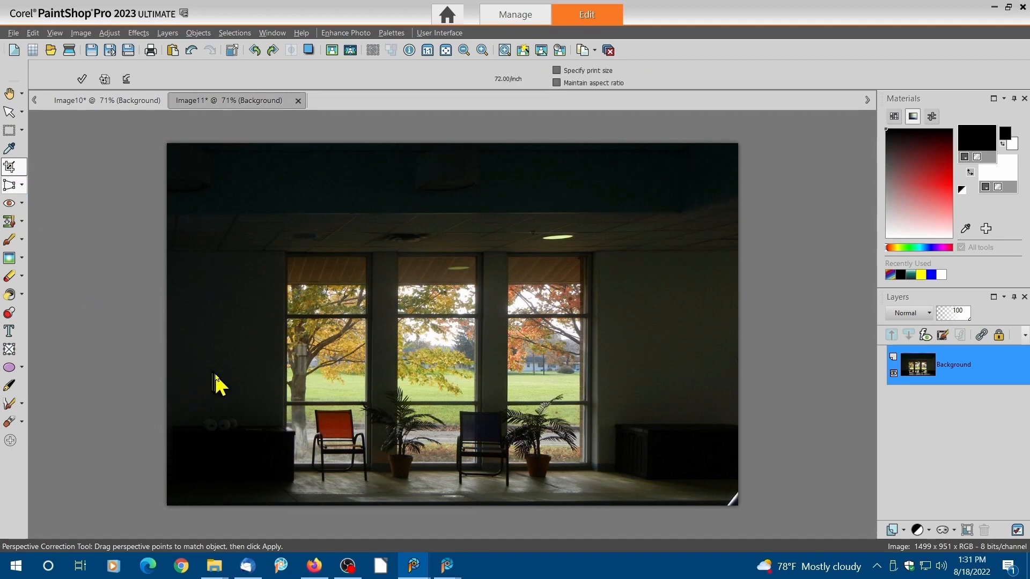
pyautogui.press('r')
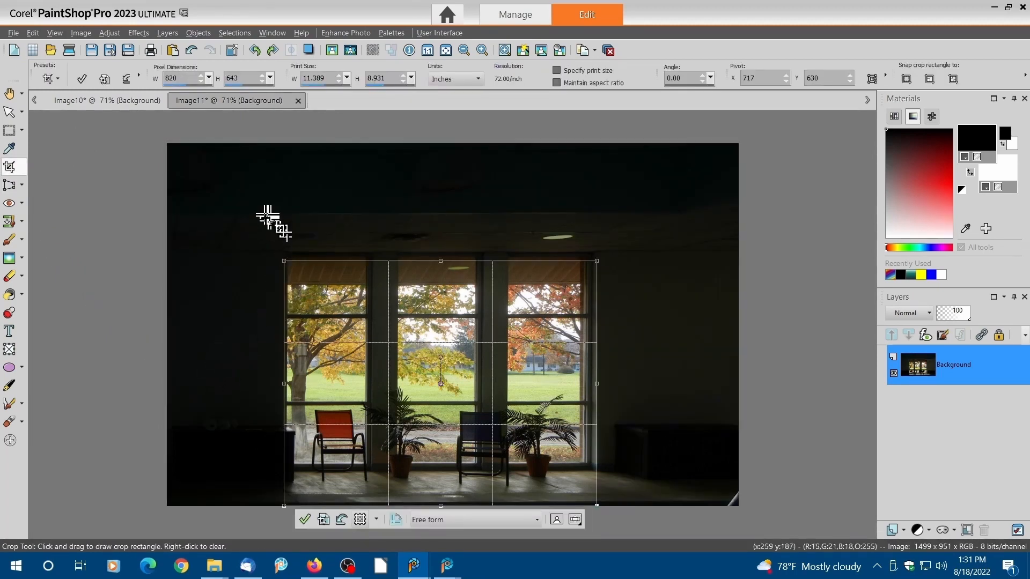
pyautogui.moveTo(262, 223); pyautogui.dragTo(647, 512)
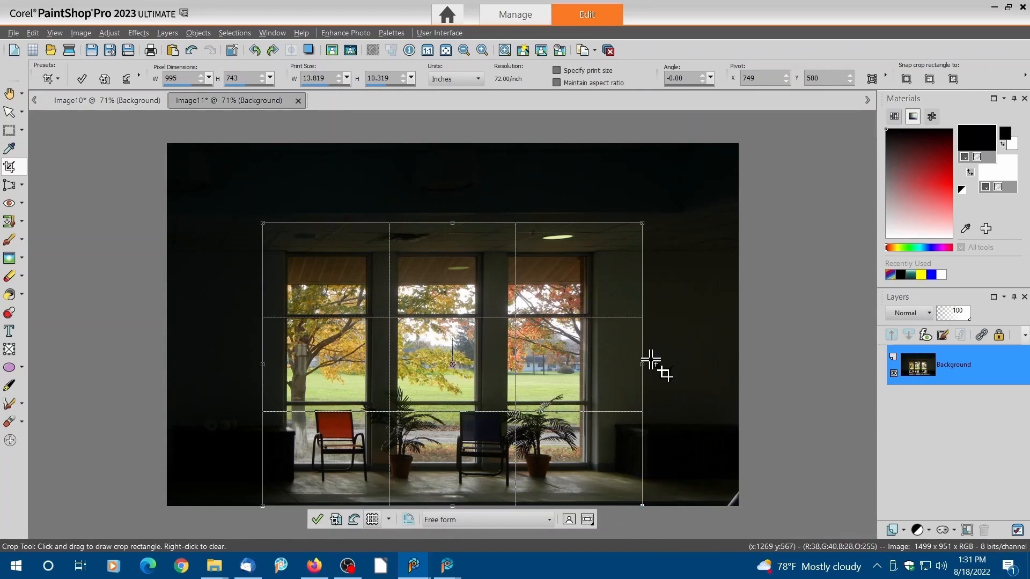
pyautogui.moveTo(641, 364); pyautogui.dragTo(600, 363)
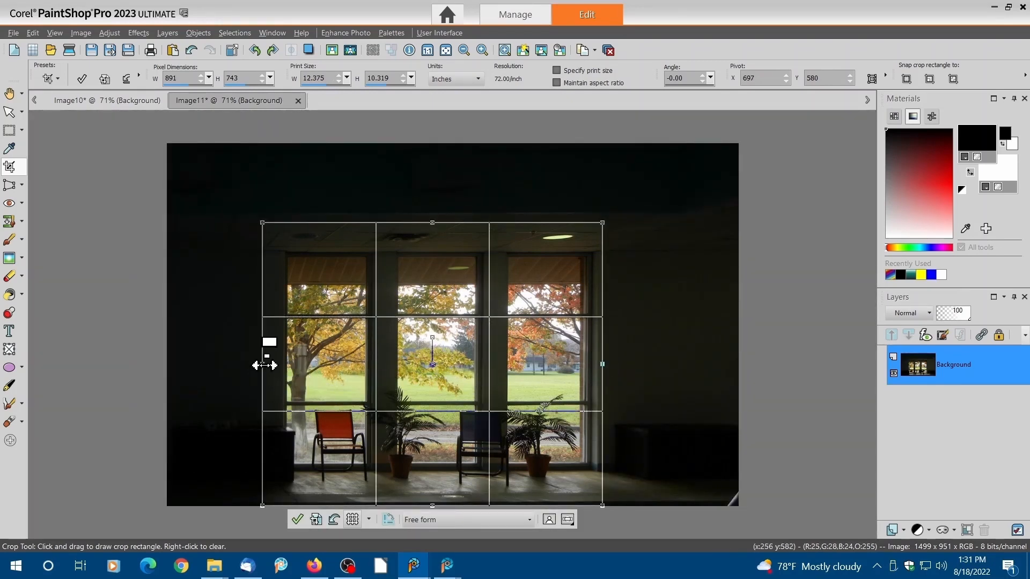
pyautogui.moveTo(263, 364); pyautogui.dragTo(278, 367)
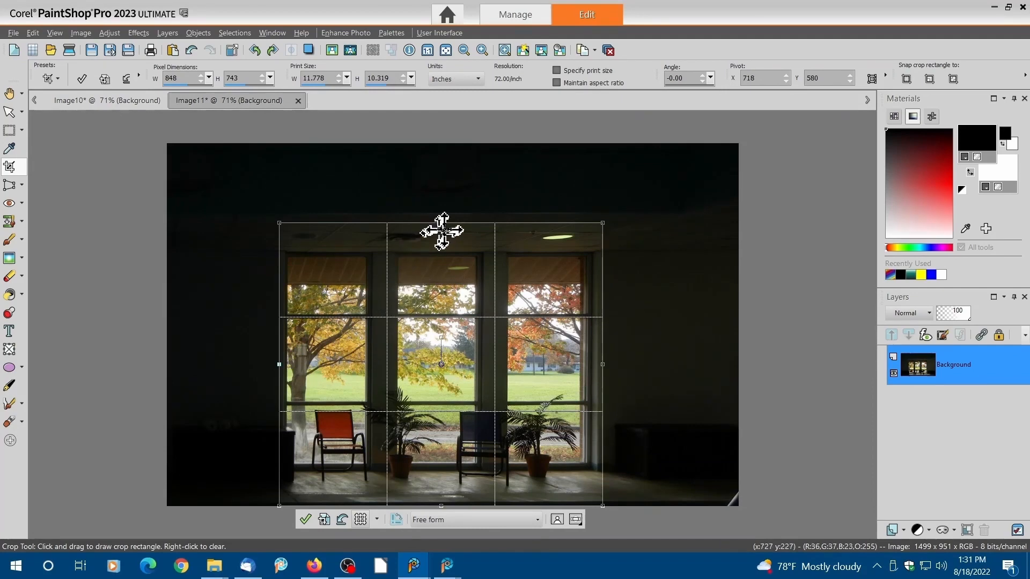
pyautogui.moveTo(442, 223); pyautogui.dragTo(443, 249)
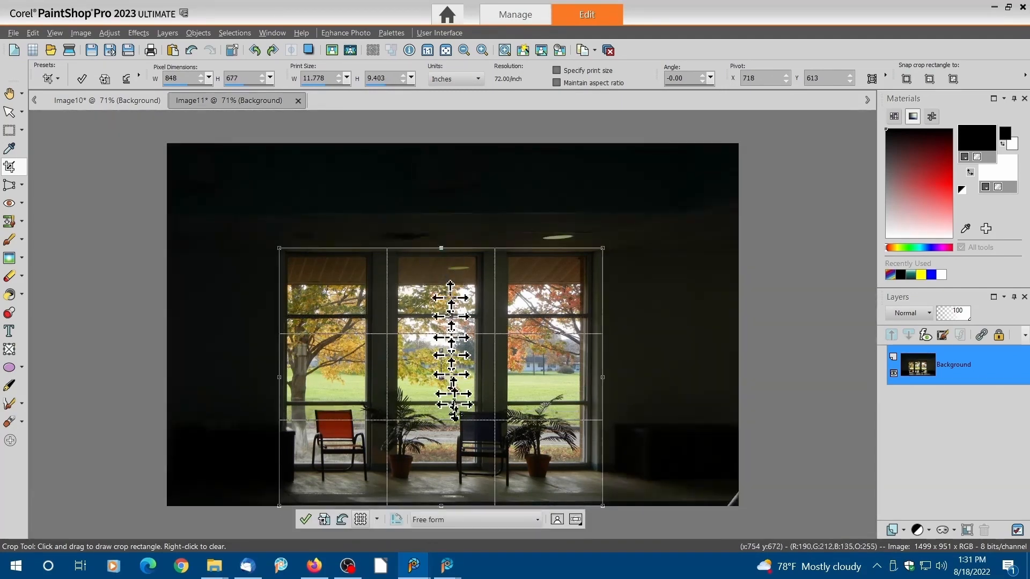
pyautogui.moveTo(443, 505); pyautogui.dragTo(442, 500)
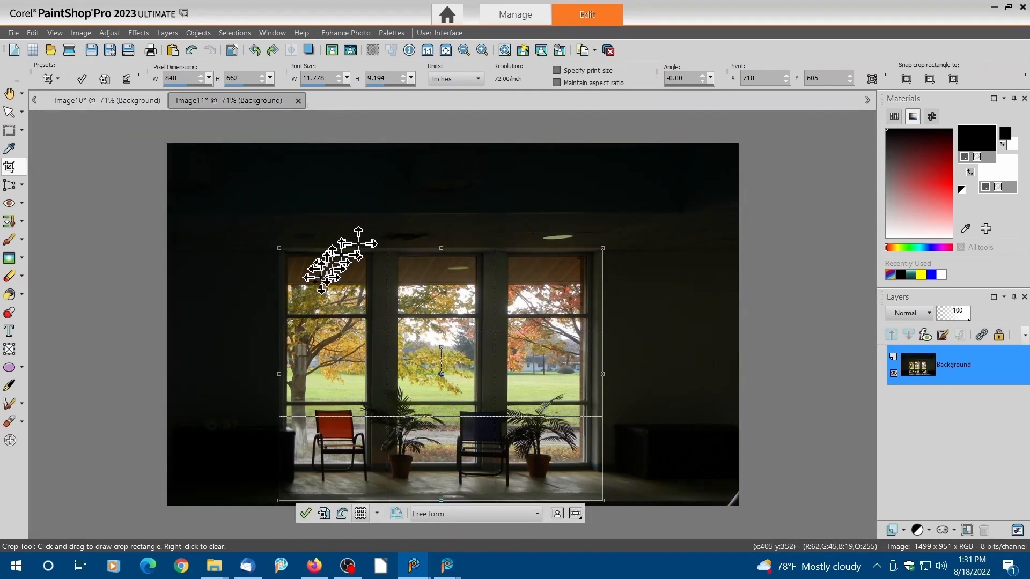
pyautogui.click(305, 515)
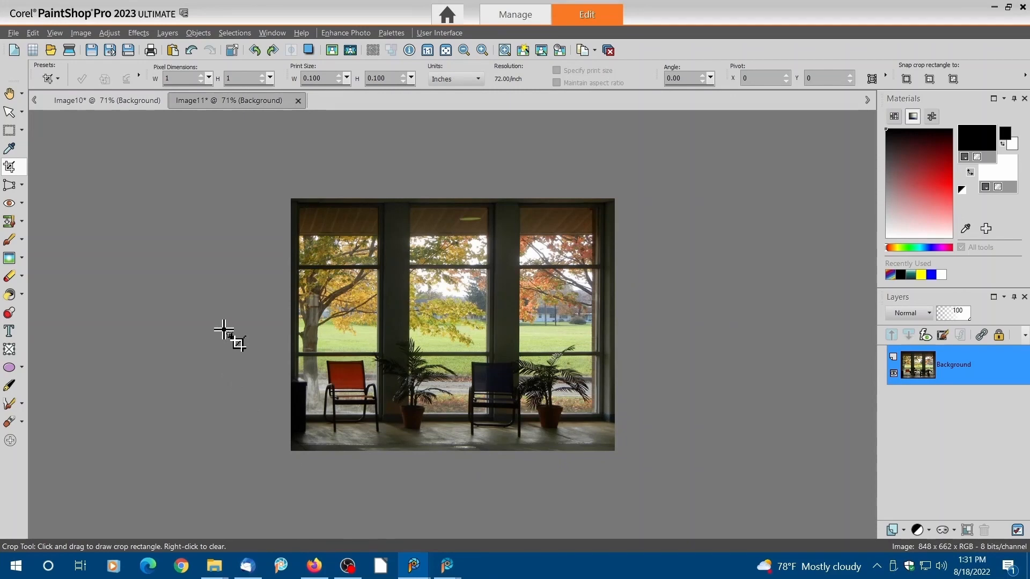
# Step: Compare the cropped picture with the original, and brighten the cropped version with One Step Photo Fix
pyautogui.click(119, 100)
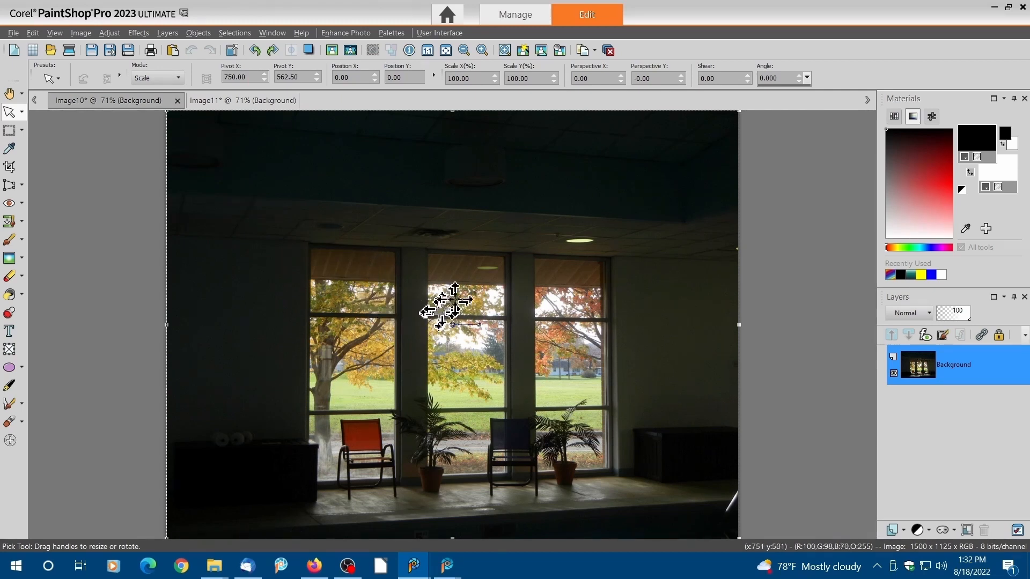
pyautogui.click(274, 104)
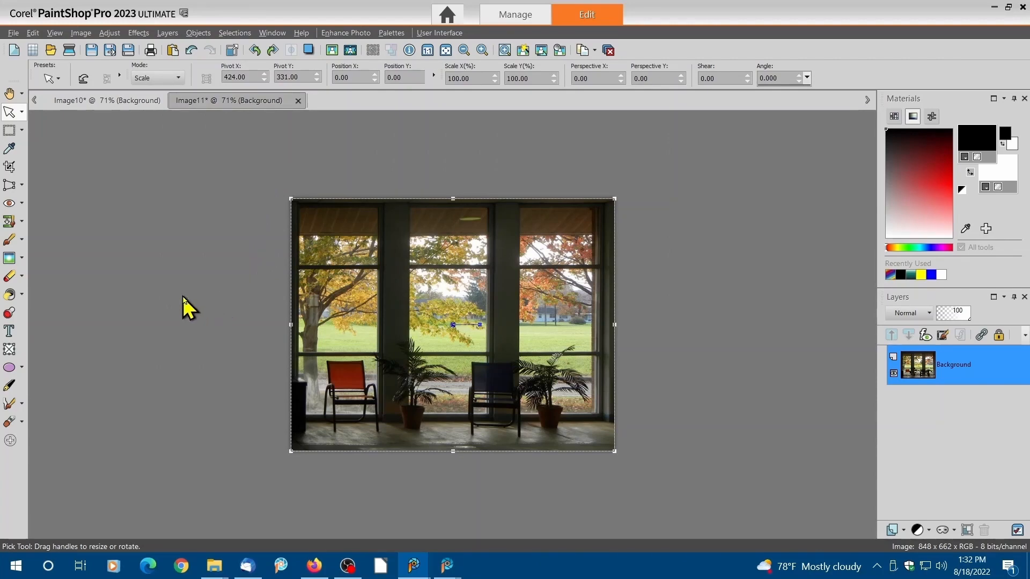
pyautogui.hotkey('ctrl', 'w')
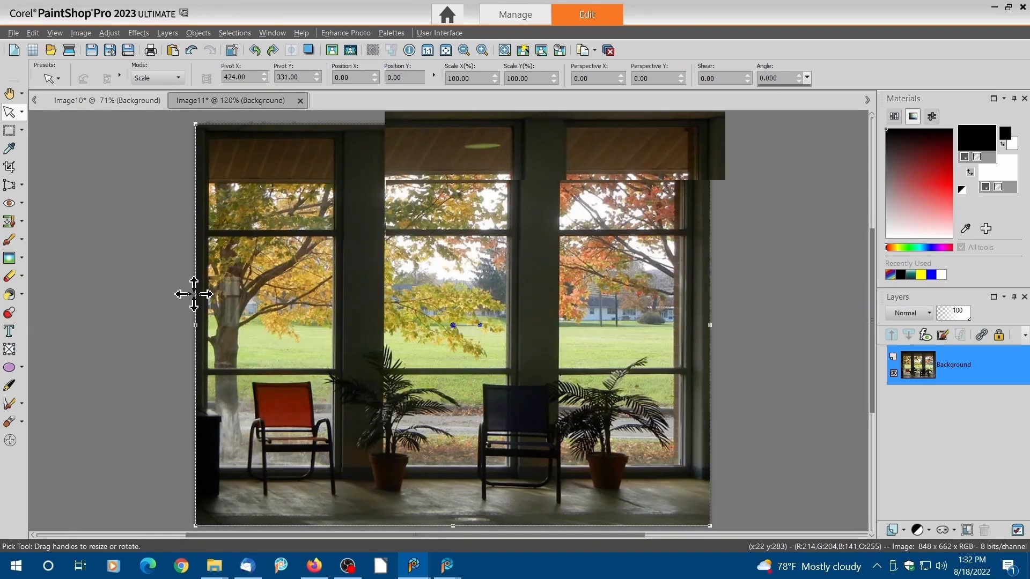
pyautogui.scroll(-2, 194, 296)
pyautogui.scroll(-1, 176, 279)
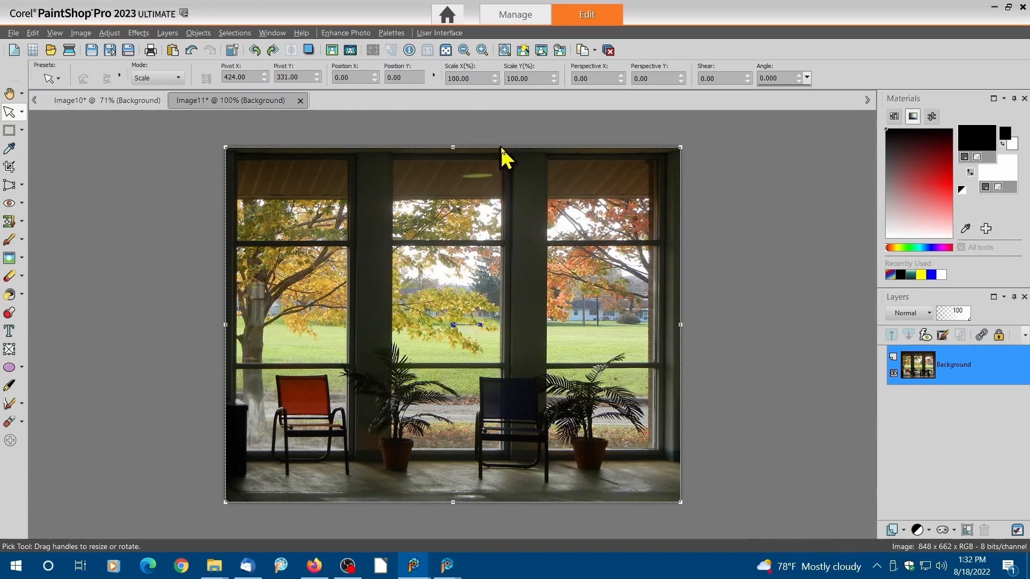
pyautogui.click(541, 51)
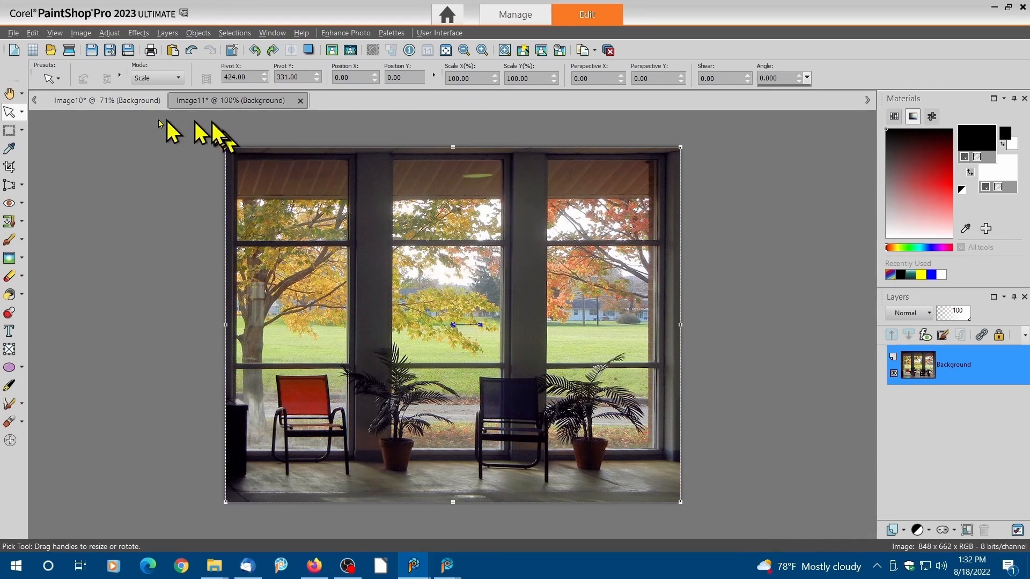
# Step: Try negative Vibrancy strengths down to -100 on the cropped image, and apply Vibrancy with a strength of 46
pyautogui.click(101, 33)
pyautogui.moveTo(150, 155)
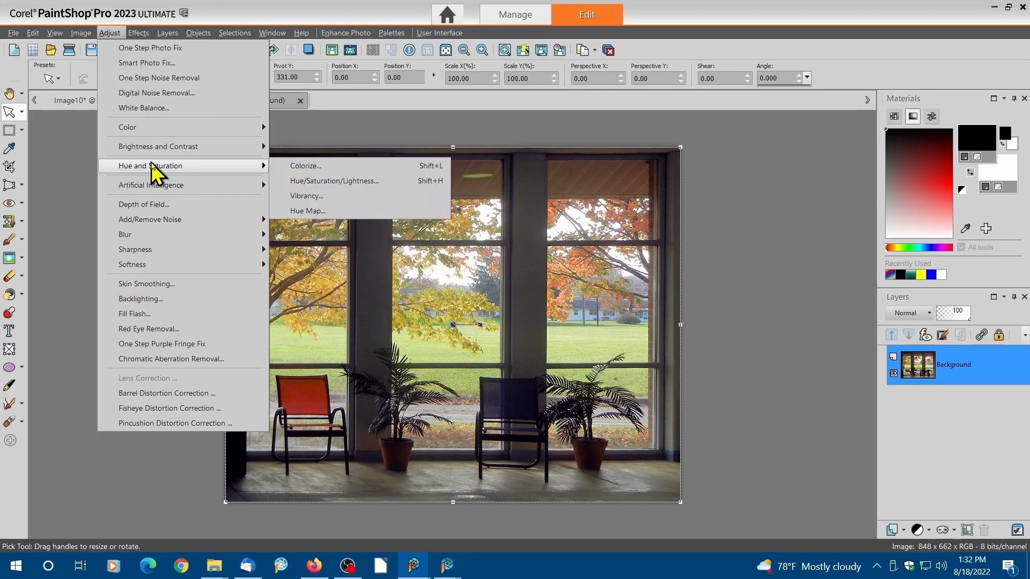
pyautogui.click(321, 196)
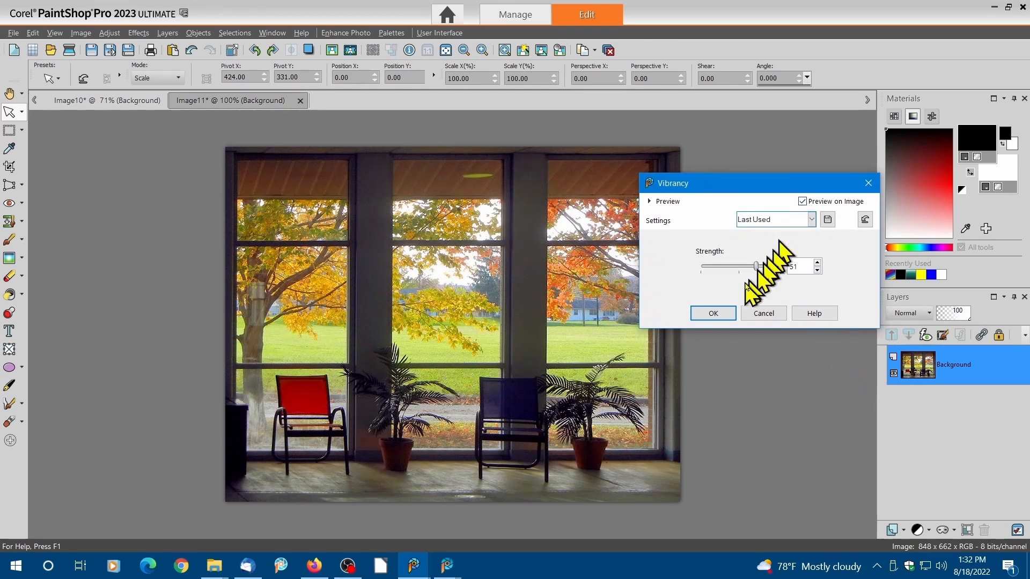
pyautogui.moveTo(758, 267); pyautogui.dragTo(719, 271)
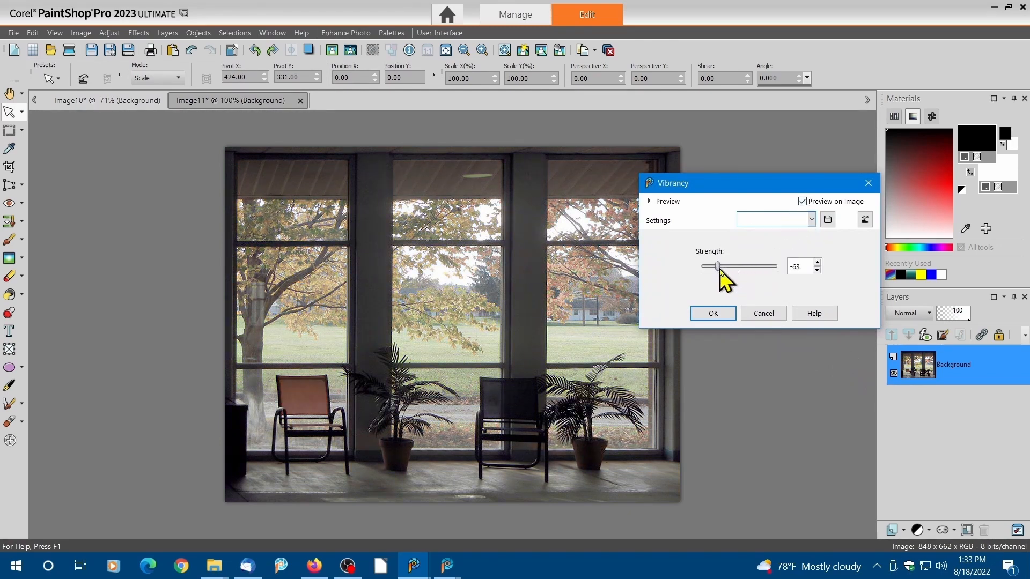
pyautogui.moveTo(720, 270); pyautogui.dragTo(699, 270)
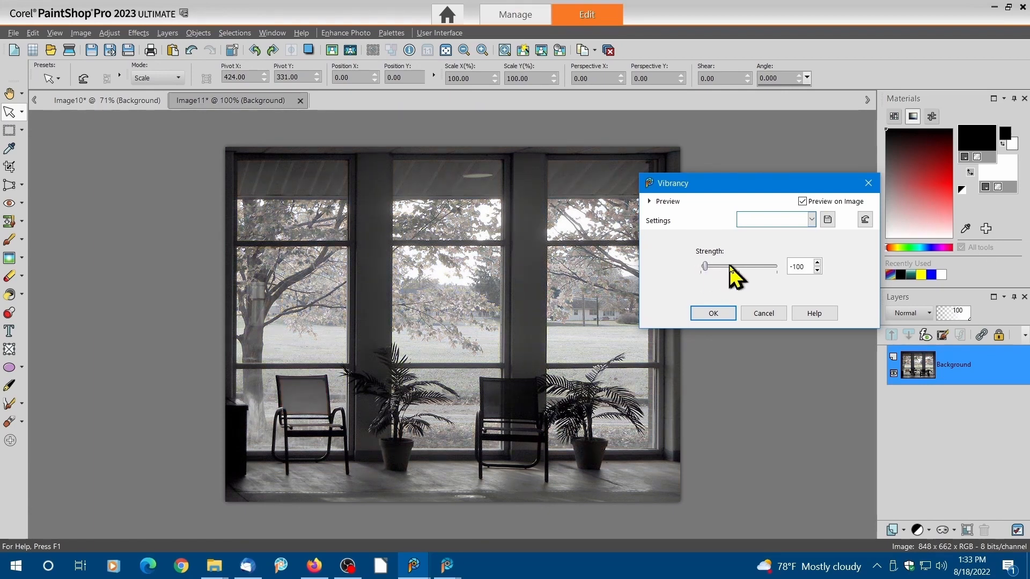
pyautogui.moveTo(705, 271); pyautogui.dragTo(755, 268)
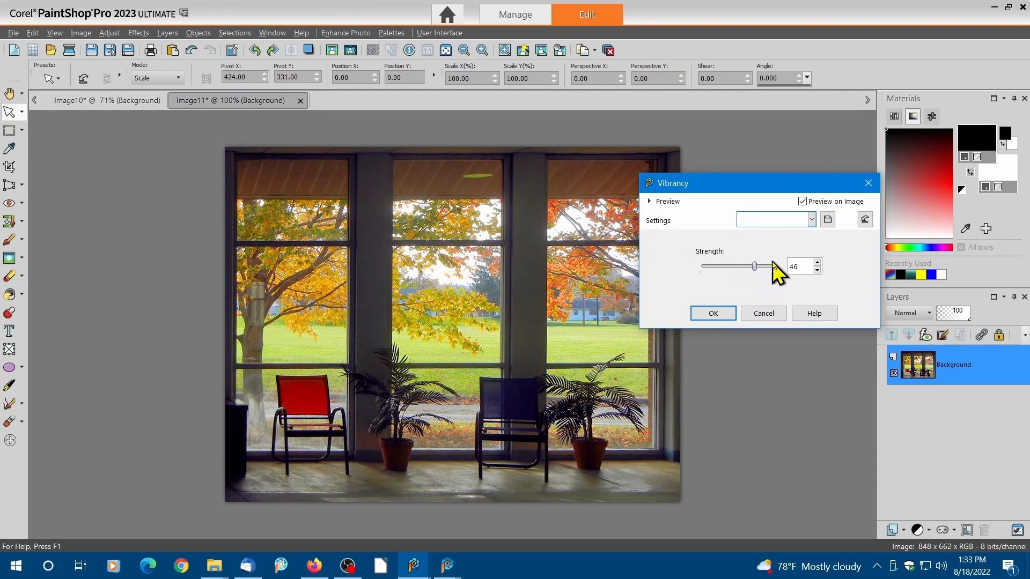
pyautogui.click(714, 314)
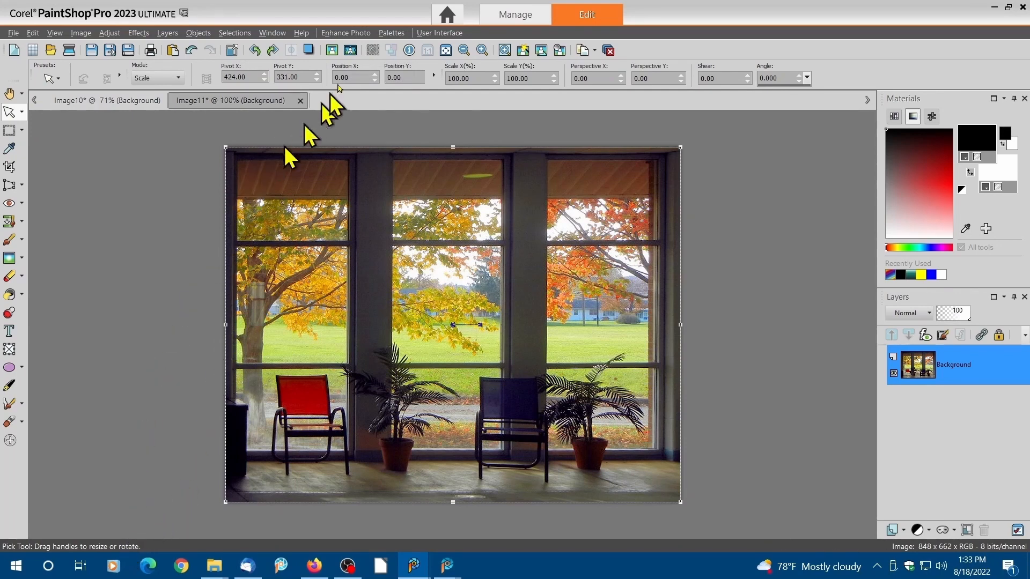
# Step: Start a Picture Frame for the image, look through the All category and choose the ornate frame style from Frames
pyautogui.click(352, 54)
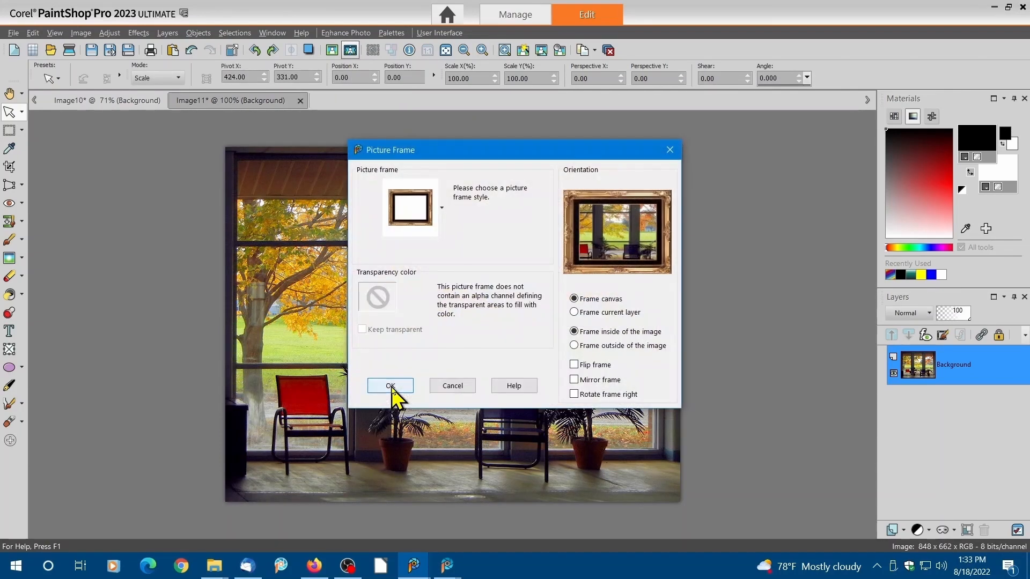
pyautogui.moveTo(506, 157); pyautogui.dragTo(191, 107)
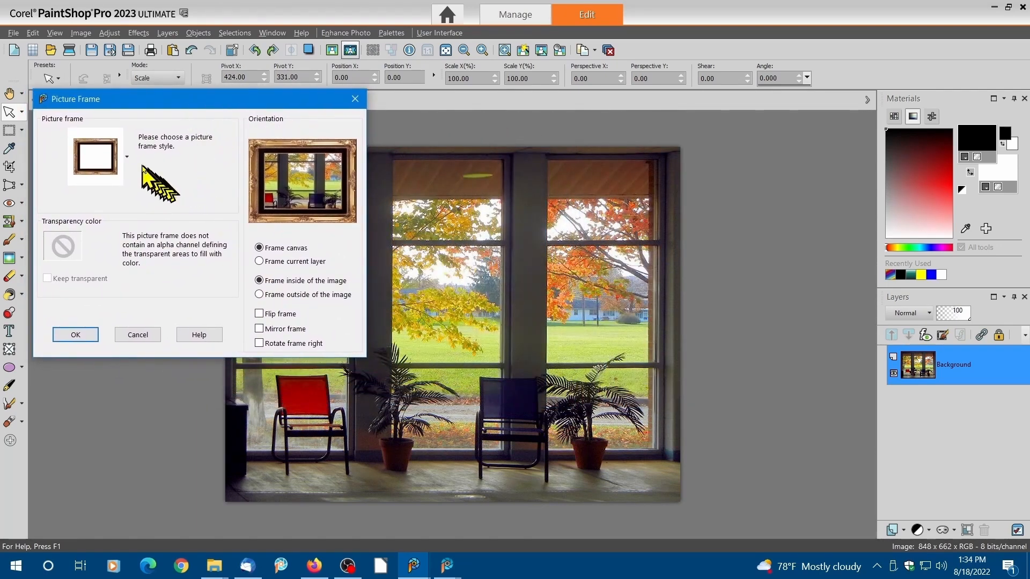
pyautogui.click(112, 171)
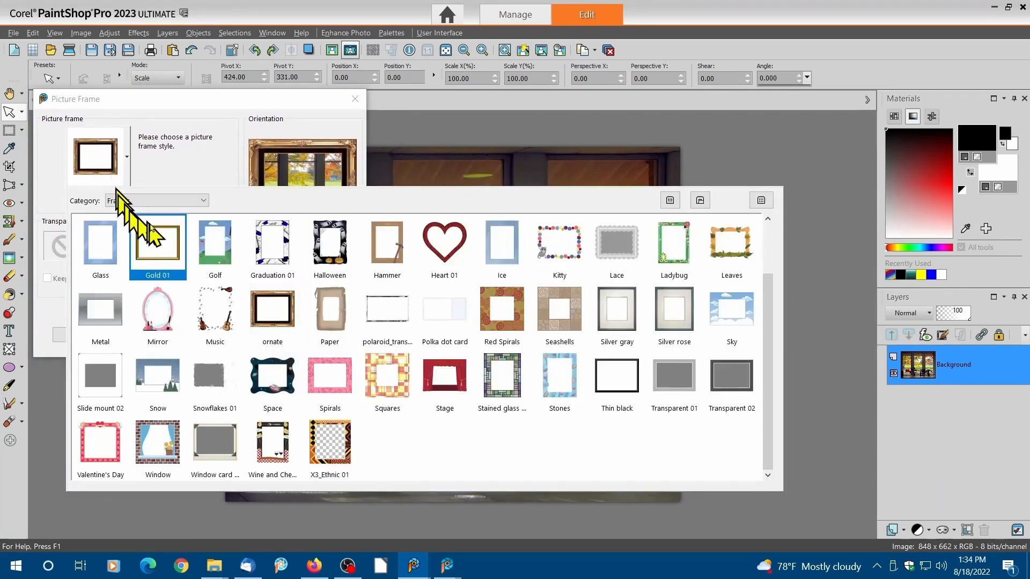
pyautogui.click(207, 201)
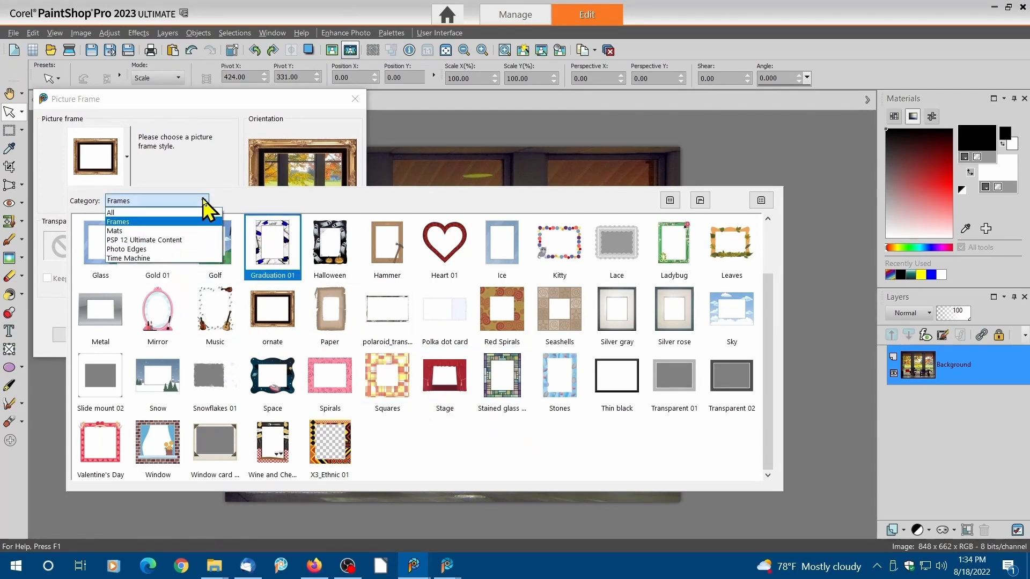
pyautogui.click(153, 220)
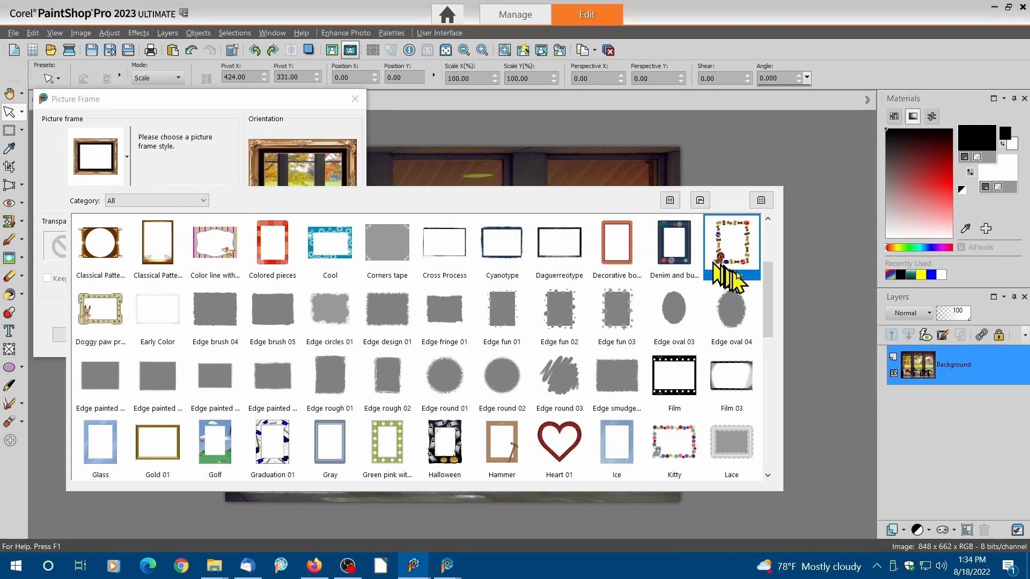
pyautogui.moveTo(768, 282); pyautogui.dragTo(782, 236)
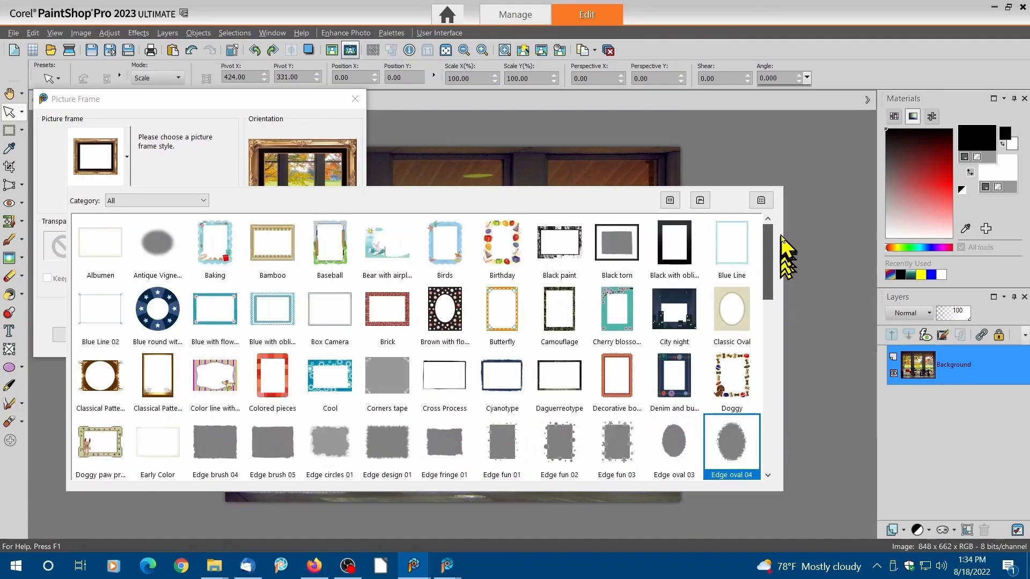
pyautogui.click(404, 361)
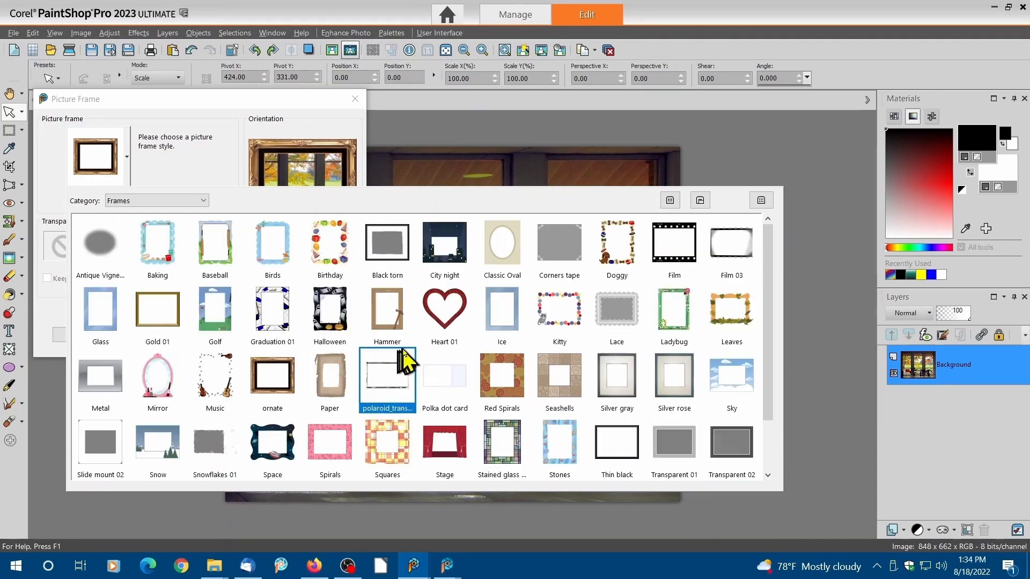
pyautogui.click(271, 393)
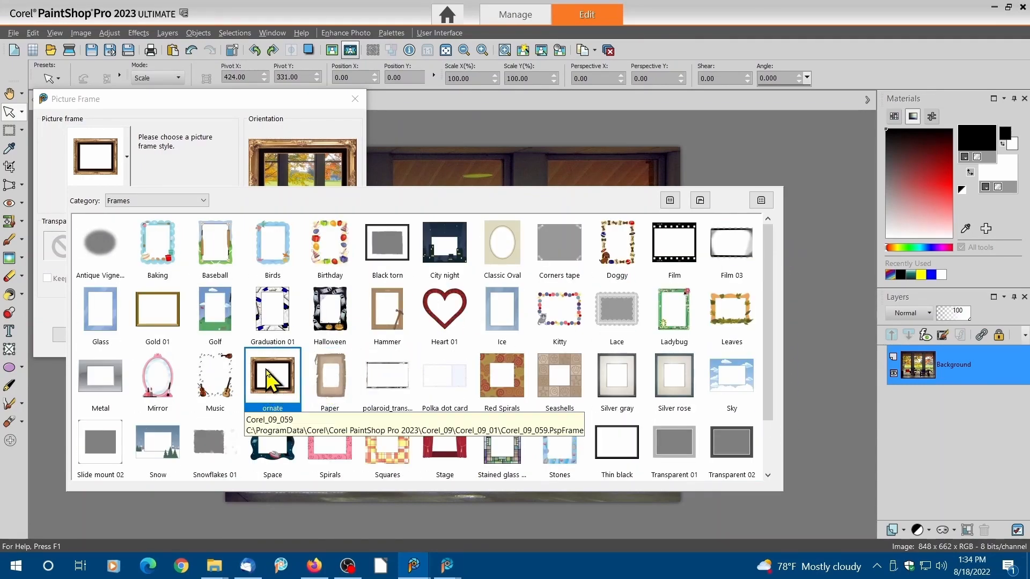
pyautogui.click(268, 373)
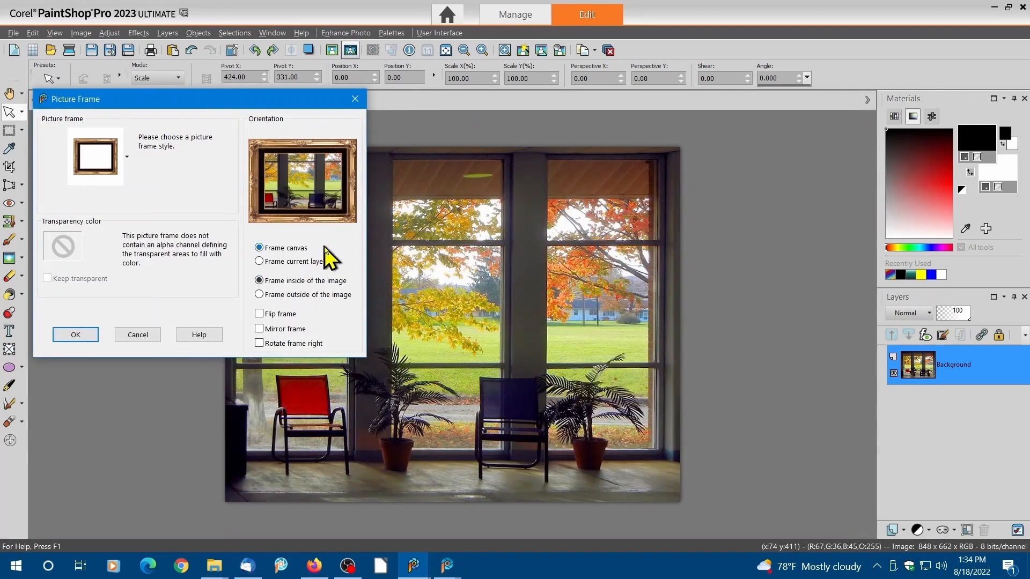
# Step: Set the ornate frame to lie outside of the image and apply it to the canvas
pyautogui.click(260, 295)
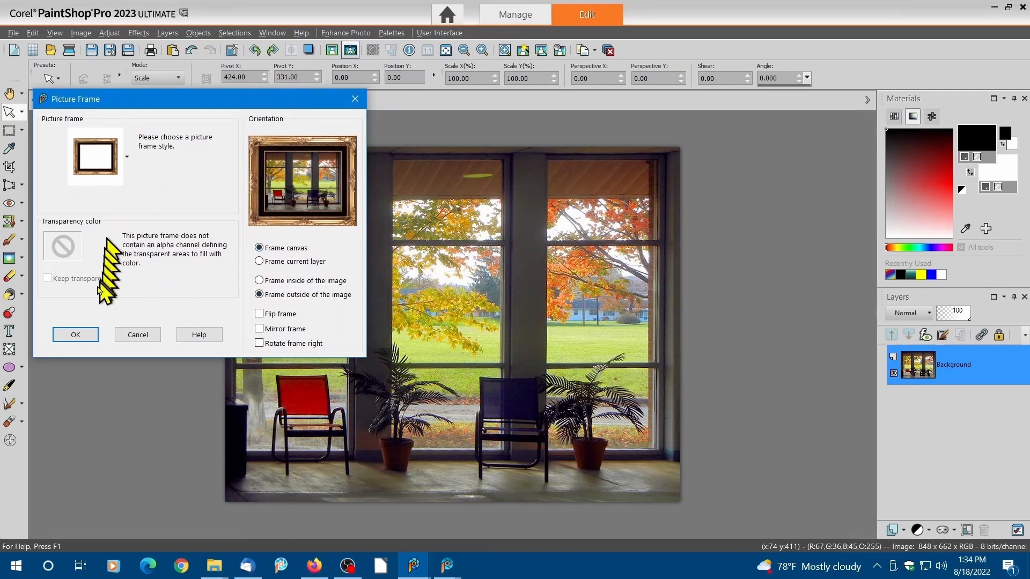
pyautogui.click(78, 335)
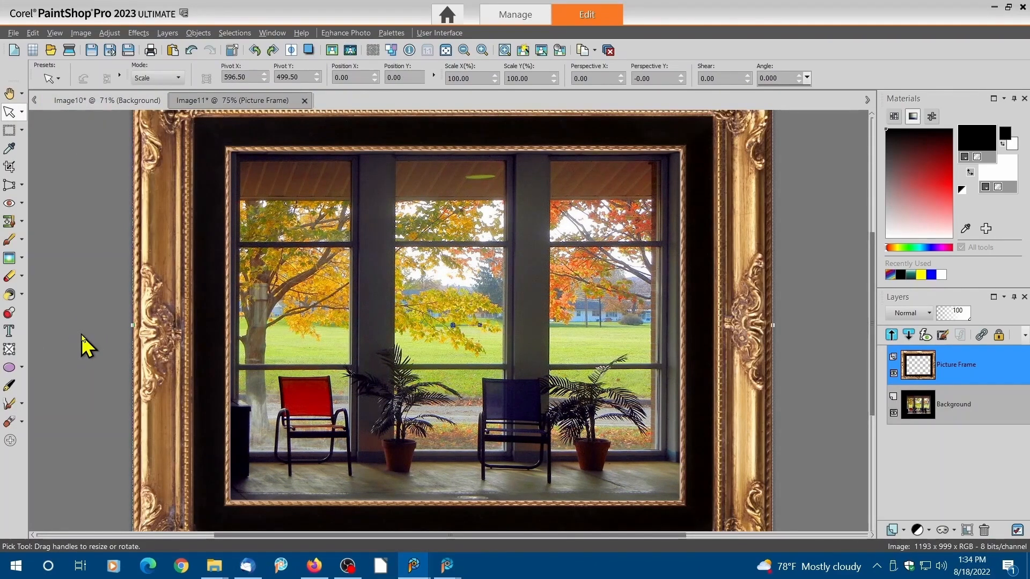
pyautogui.scroll(-2, 82, 335)
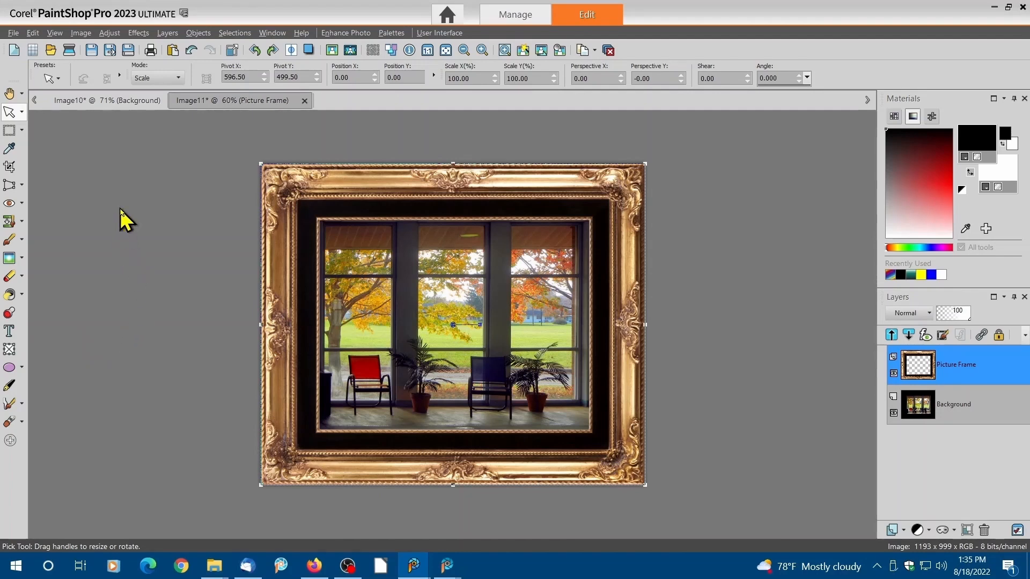
# Step: Compare the framed picture with the untouched original image at the same 60% zoom
pyautogui.click(121, 99)
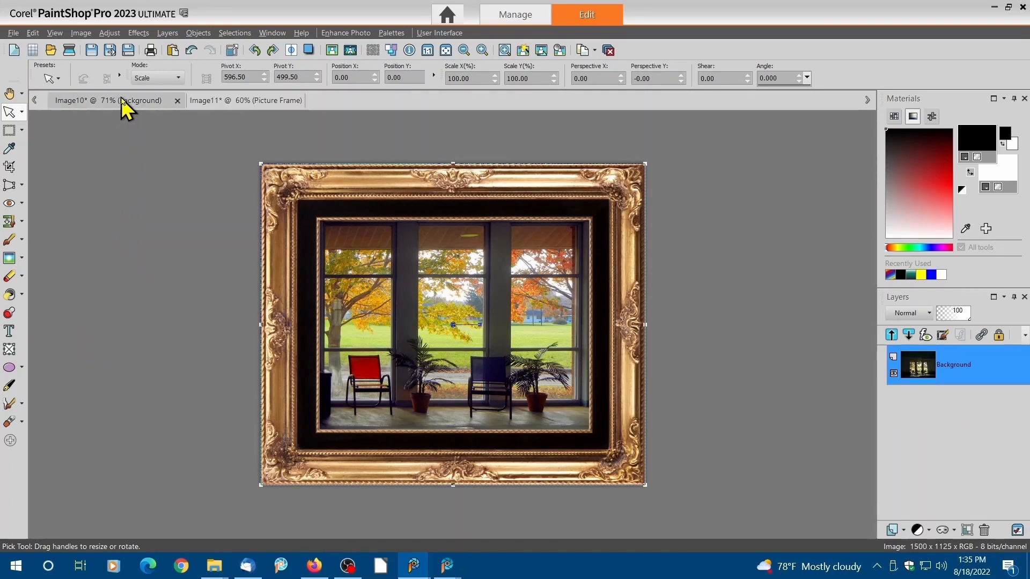
pyautogui.scroll(-1, 91, 193)
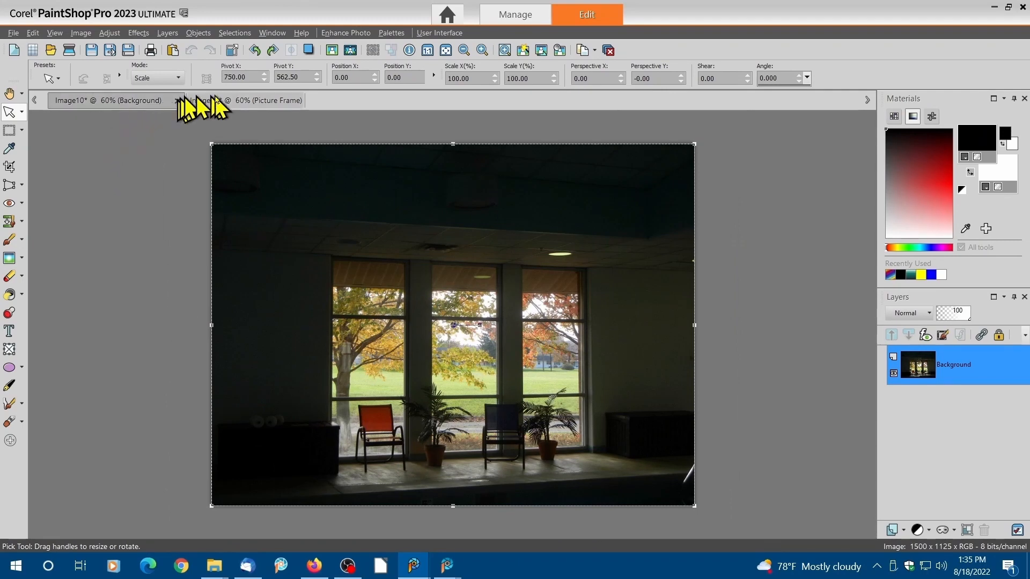
pyautogui.click(243, 102)
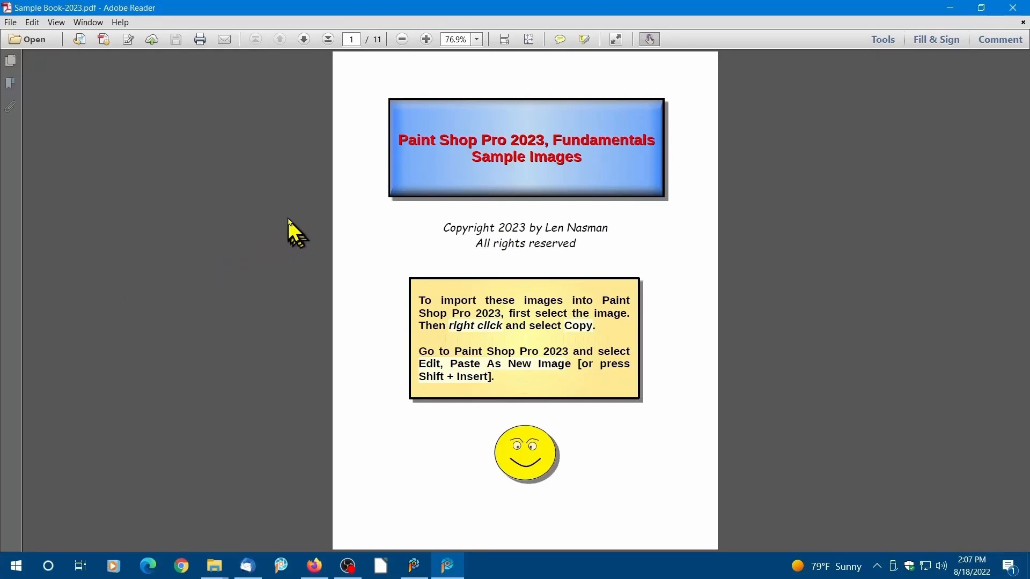
# Step: Copy the Windmills picture from the last page of the sample book and paste it twice as a new image in PaintShop Pro
pyautogui.click(328, 40)
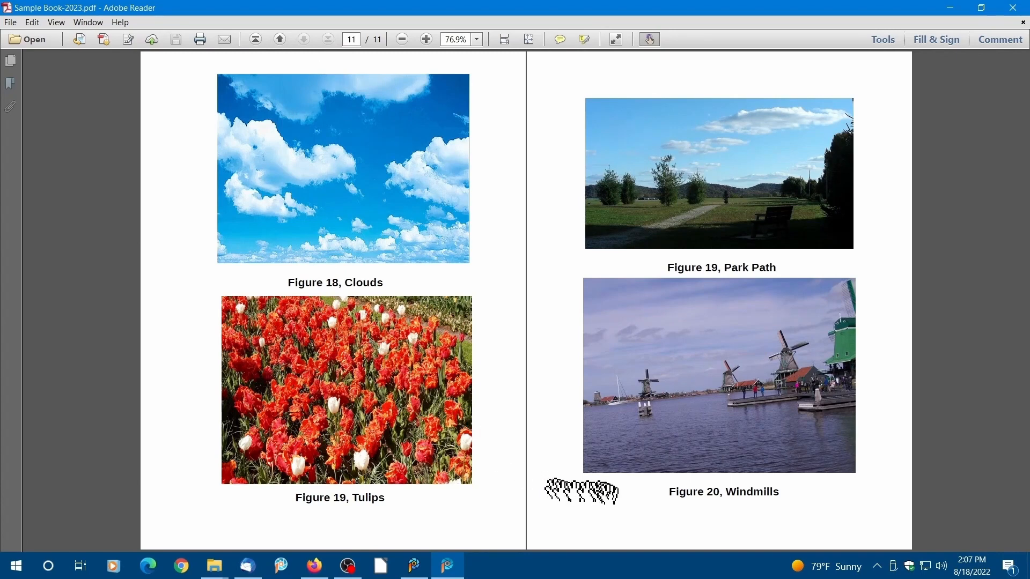
pyautogui.click(718, 377)
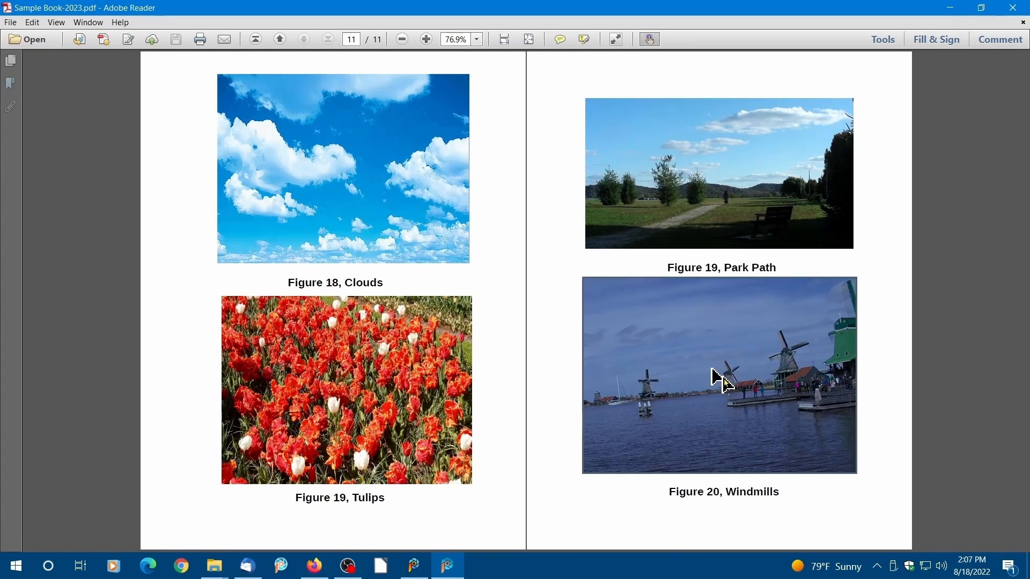
pyautogui.rightClick(722, 377)
pyautogui.click(738, 387)
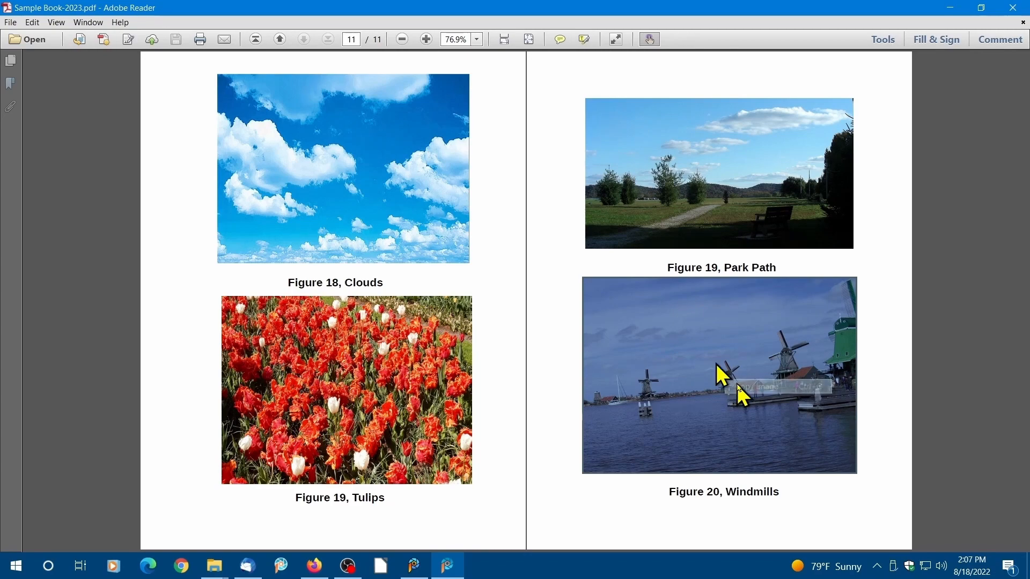
pyautogui.click(416, 572)
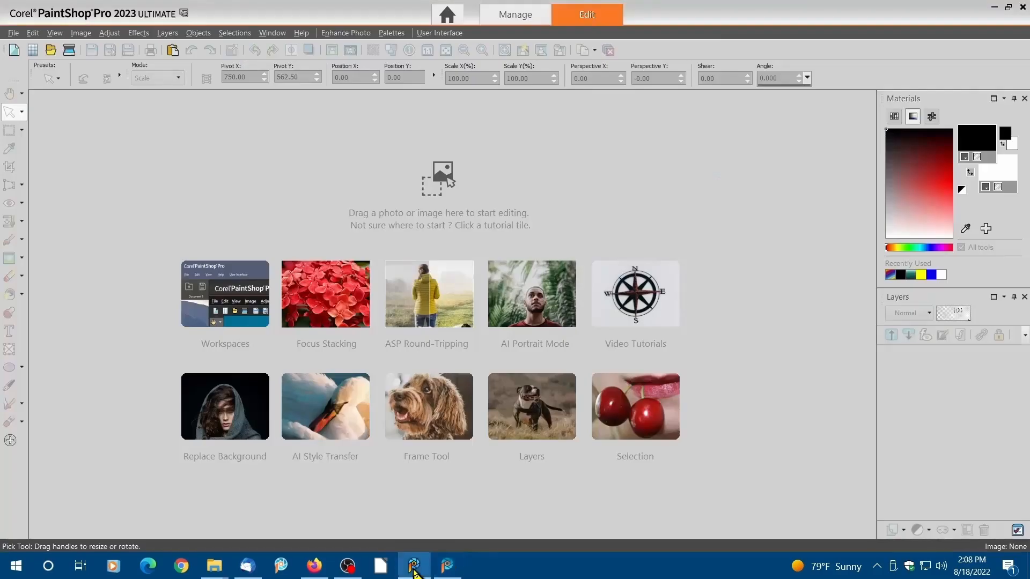
pyautogui.click(172, 51)
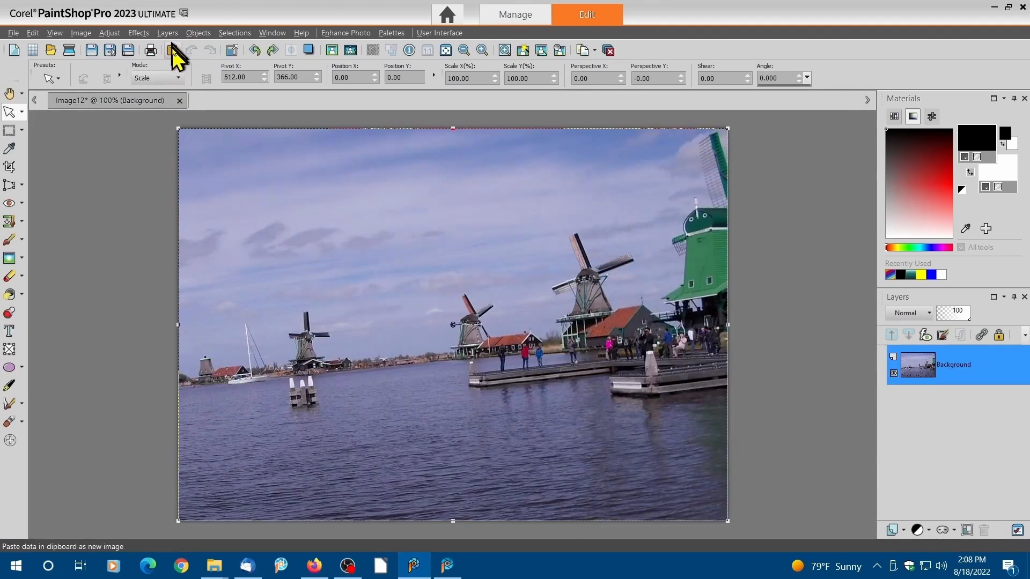
pyautogui.click(173, 51)
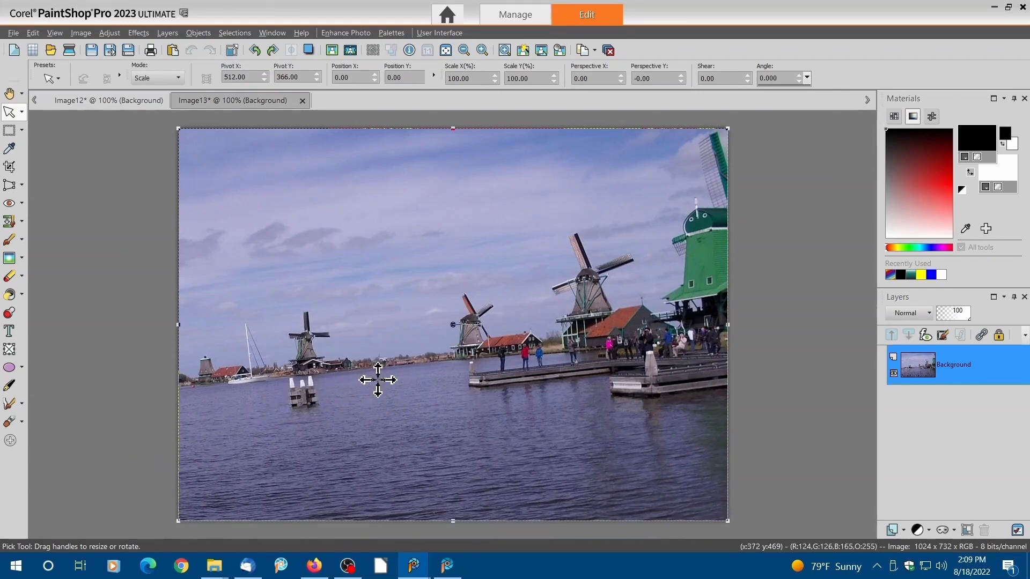
# Step: Straighten the second windmill image along the distant shoreline at an angle of 354.95, with Crop image enabled
pyautogui.click(22, 185)
pyautogui.click(43, 184)
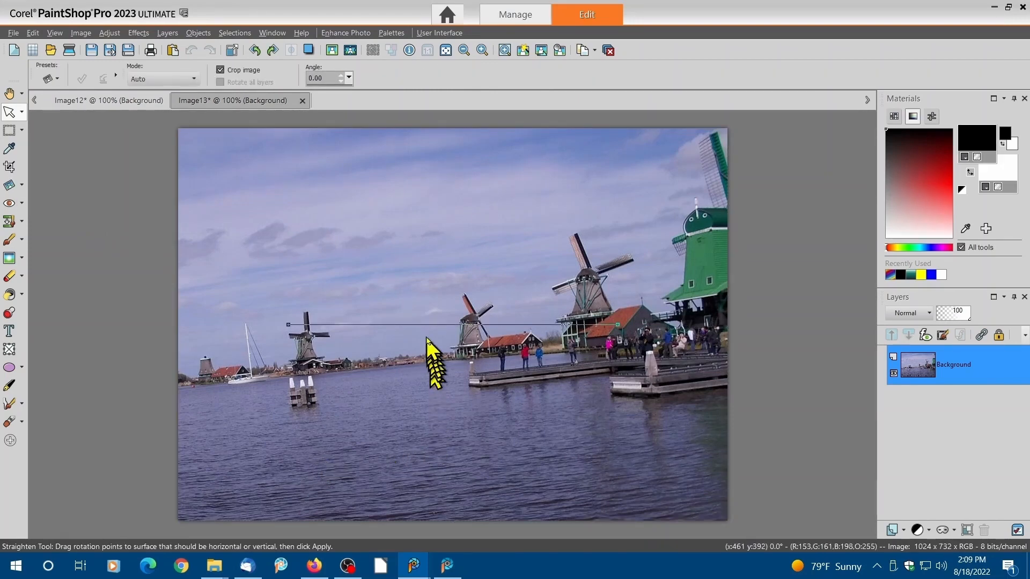
pyautogui.moveTo(427, 324); pyautogui.dragTo(272, 374)
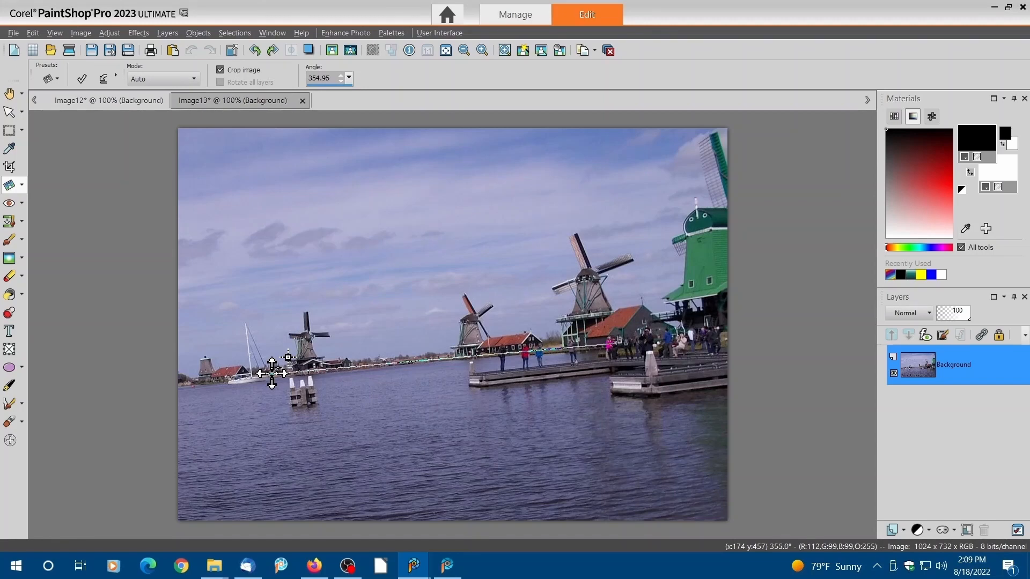
pyautogui.click(82, 80)
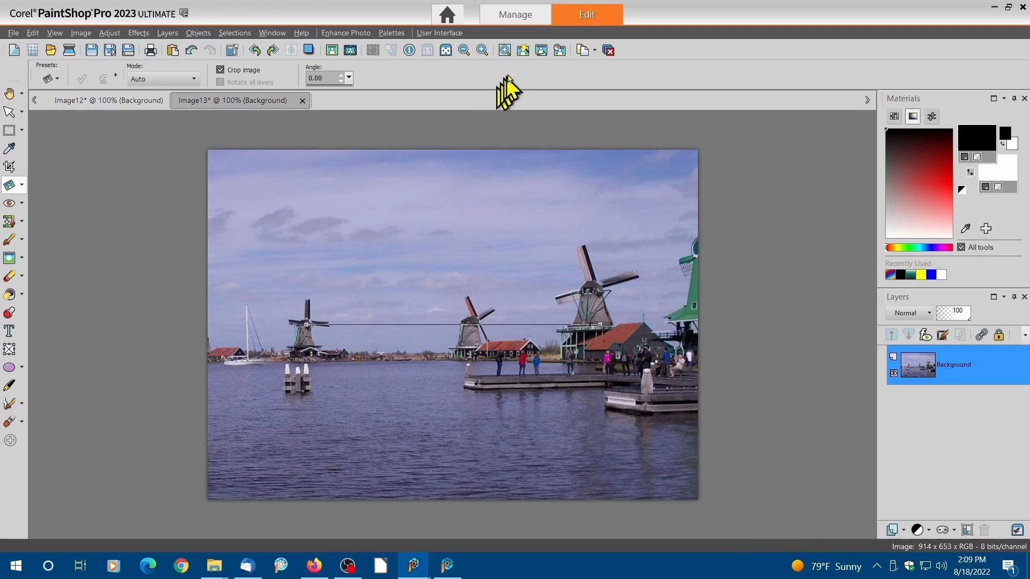
# Step: Apply One Step Photo Fix to the straightened windmill image and open the Vibrancy adjustment
pyautogui.click(540, 49)
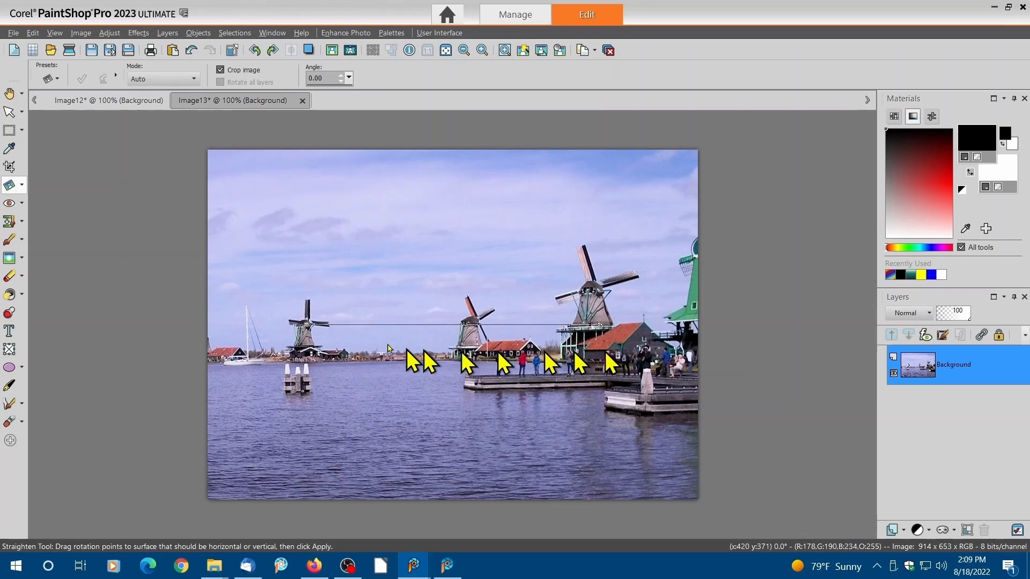
pyautogui.click(114, 36)
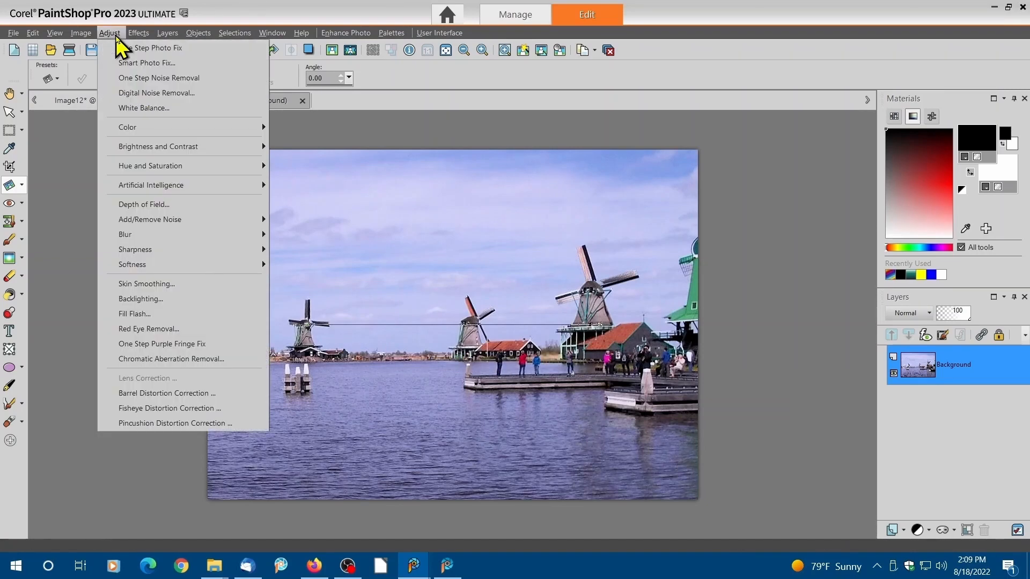
pyautogui.moveTo(164, 167)
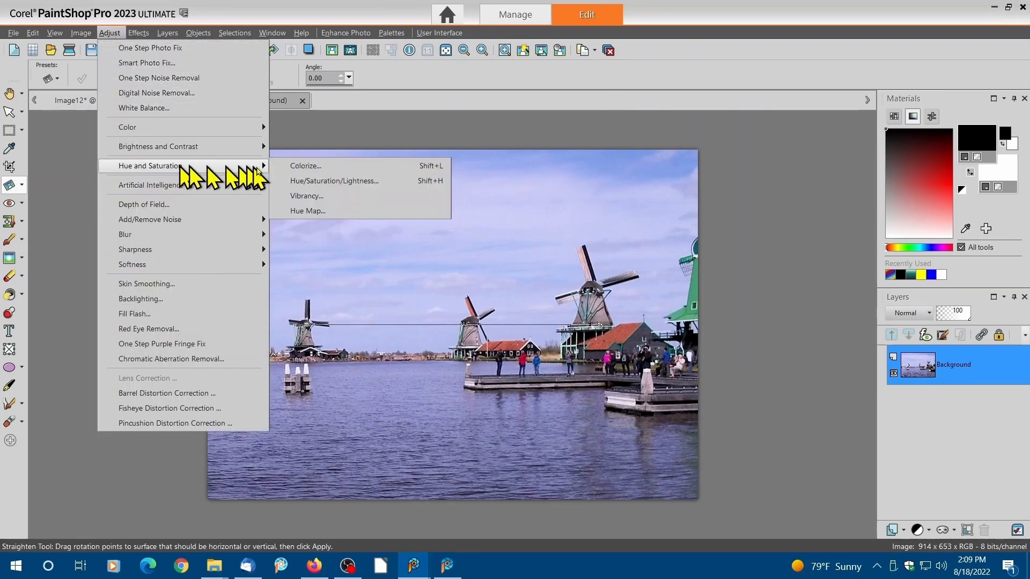
pyautogui.click(306, 196)
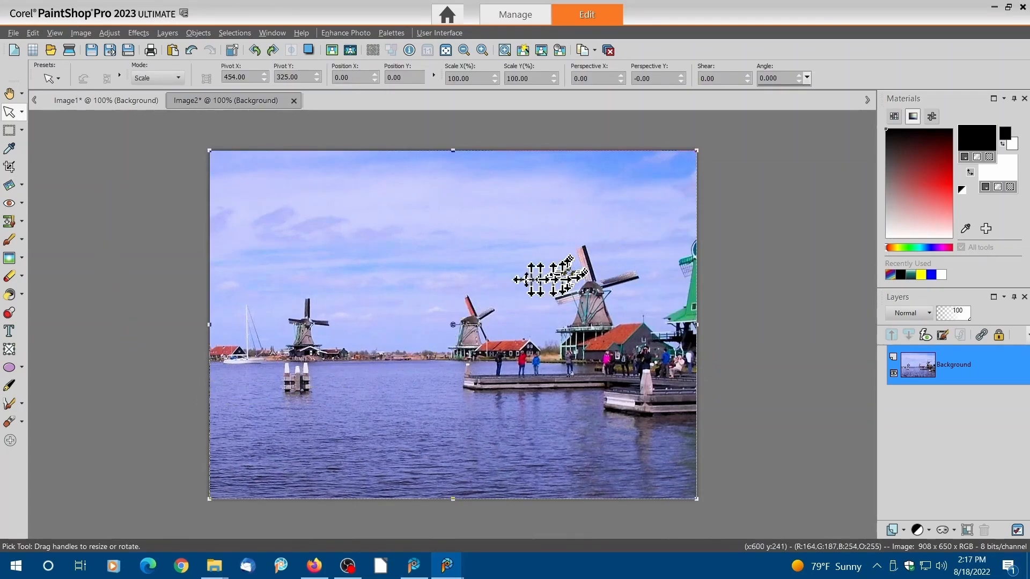
# Step: Set up a 16 x 9 crop of the windmill image, open the composition guide choices and view the cropped copy, Image3
pyautogui.click(9, 167)
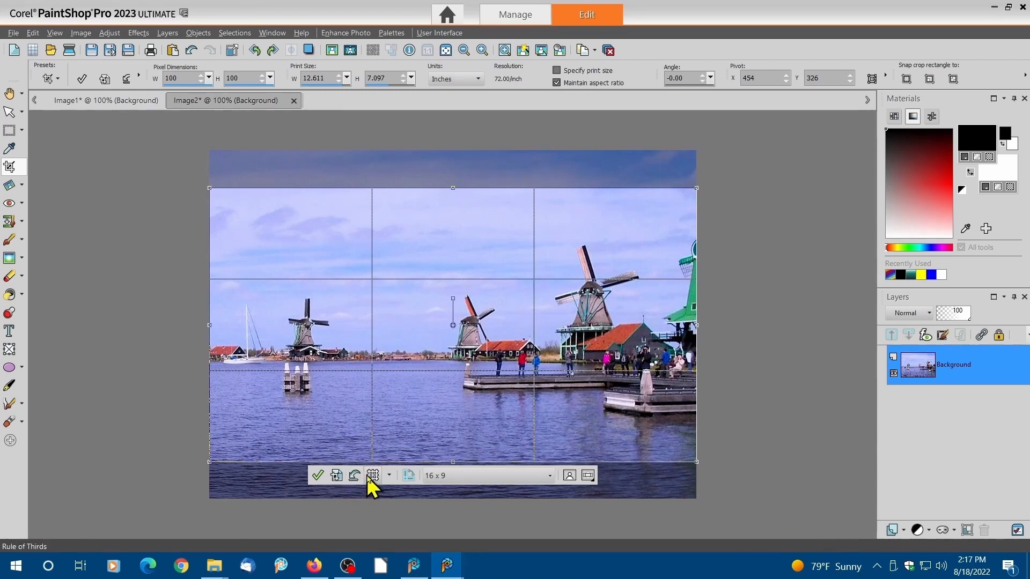
pyautogui.click(389, 475)
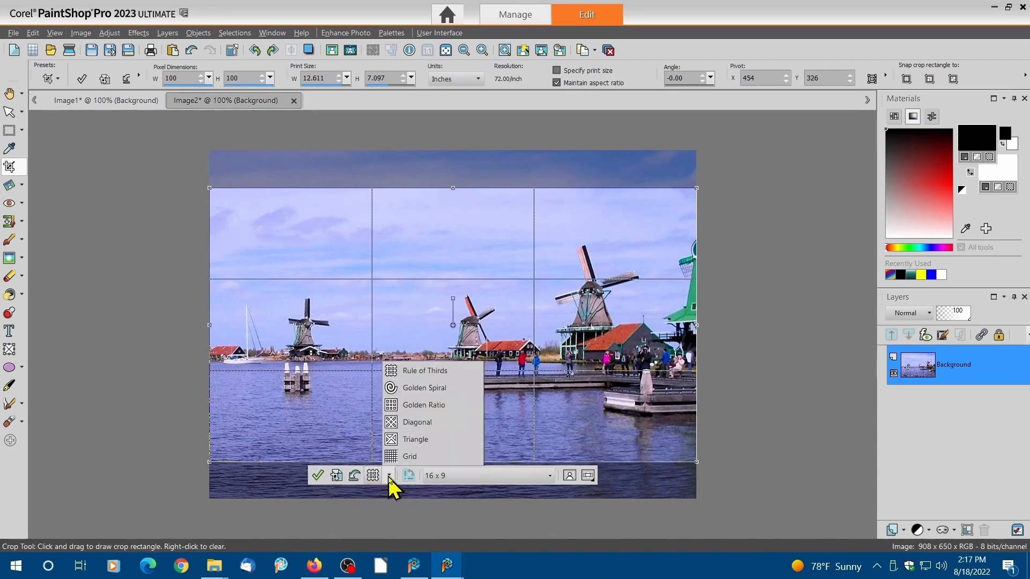
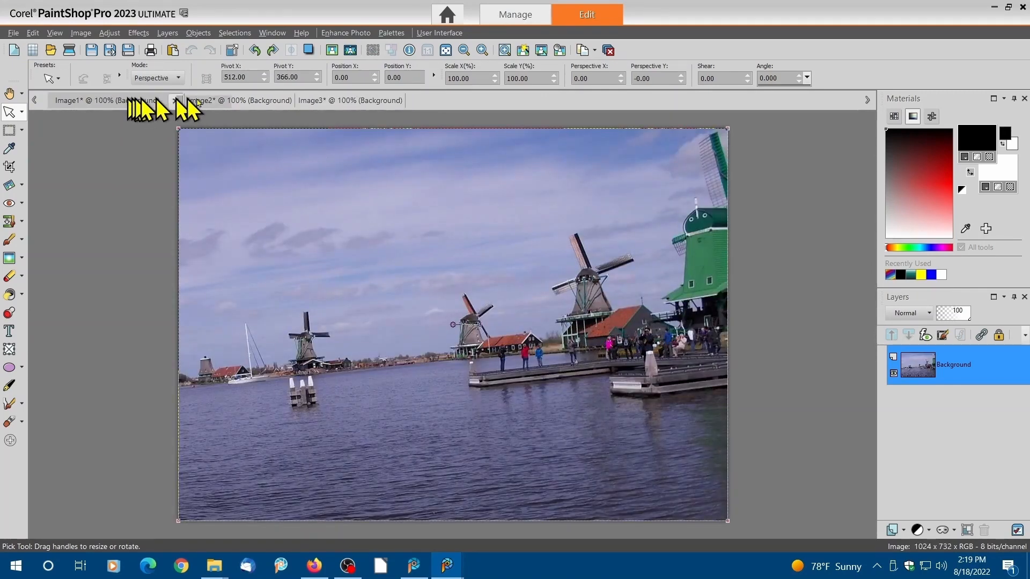
pyautogui.click(338, 101)
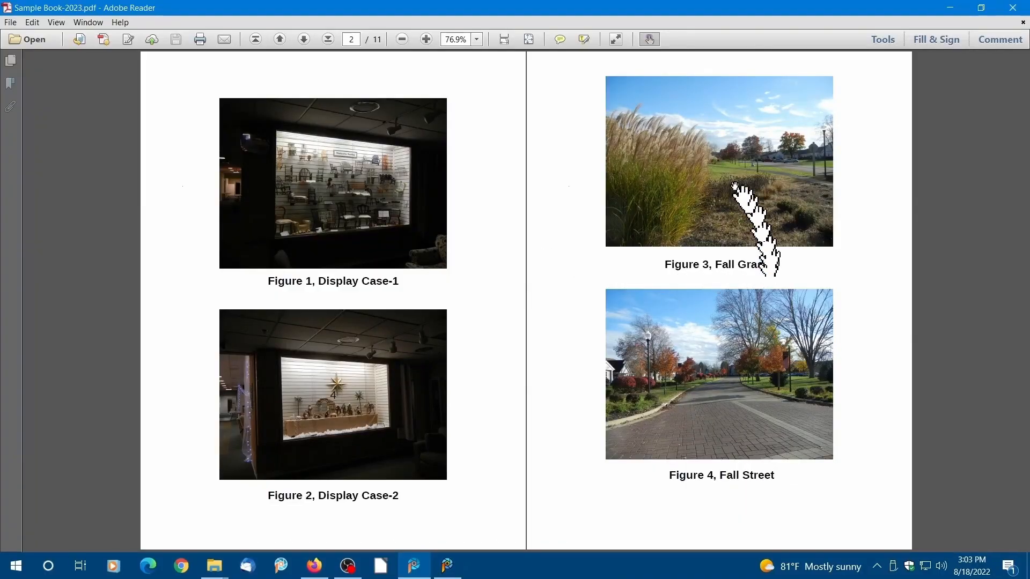
# Step: Copy the Fall Grass picture from the sample book and paste it twice as a new image in PaintShop Pro
pyautogui.click(707, 155)
pyautogui.rightClick(707, 157)
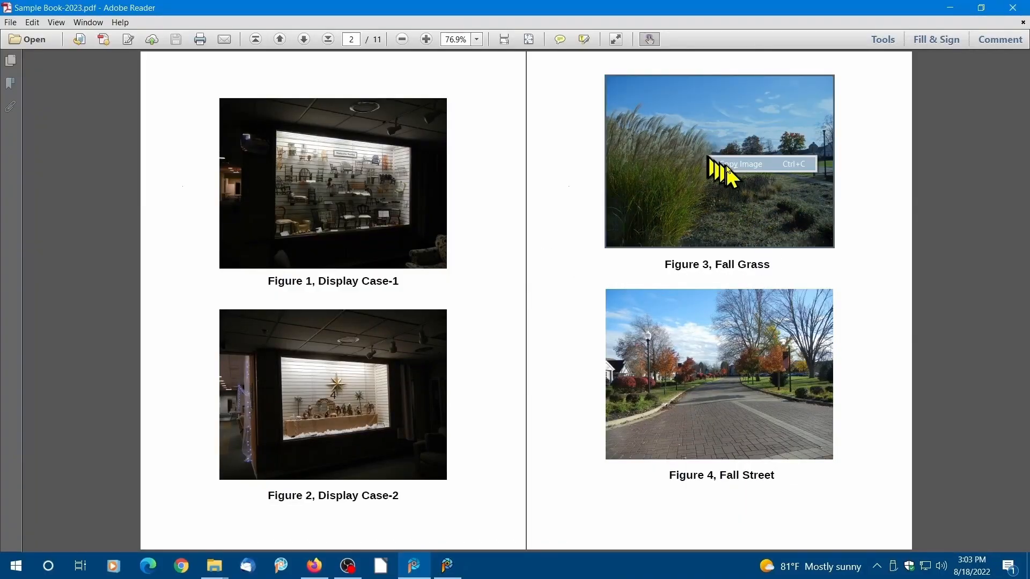
pyautogui.click(725, 163)
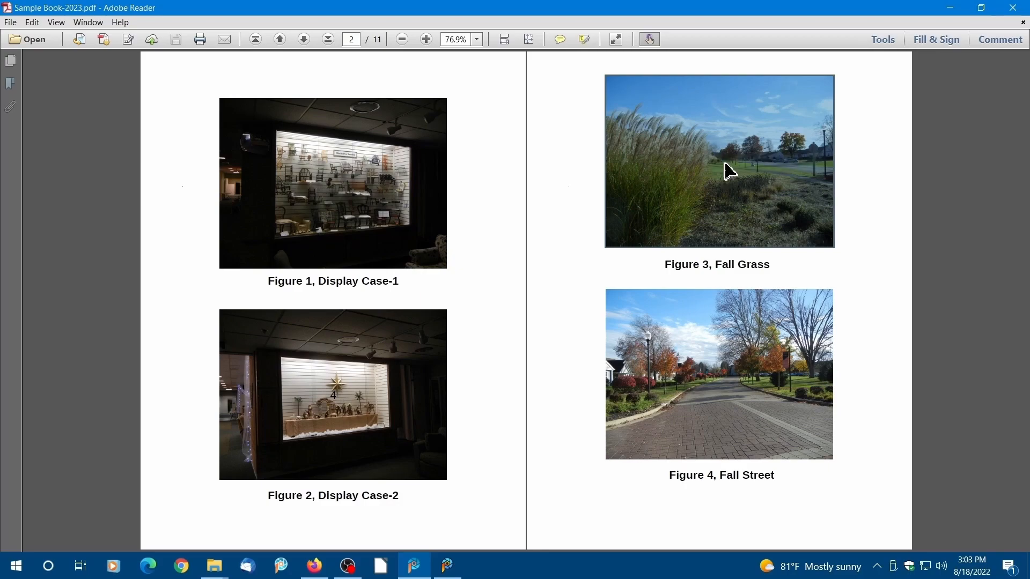
pyautogui.click(450, 564)
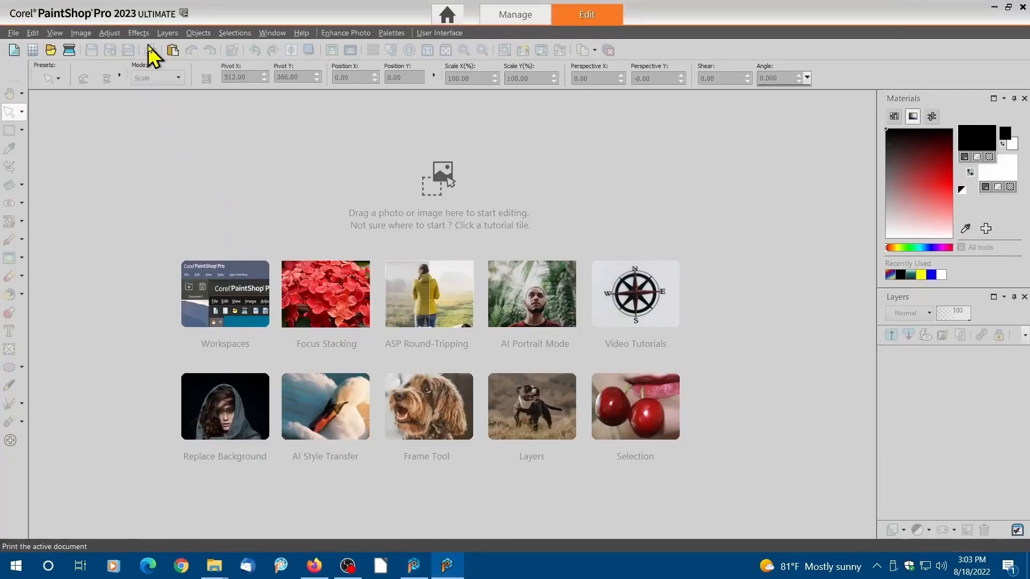
pyautogui.click(172, 51)
pyautogui.click(171, 50)
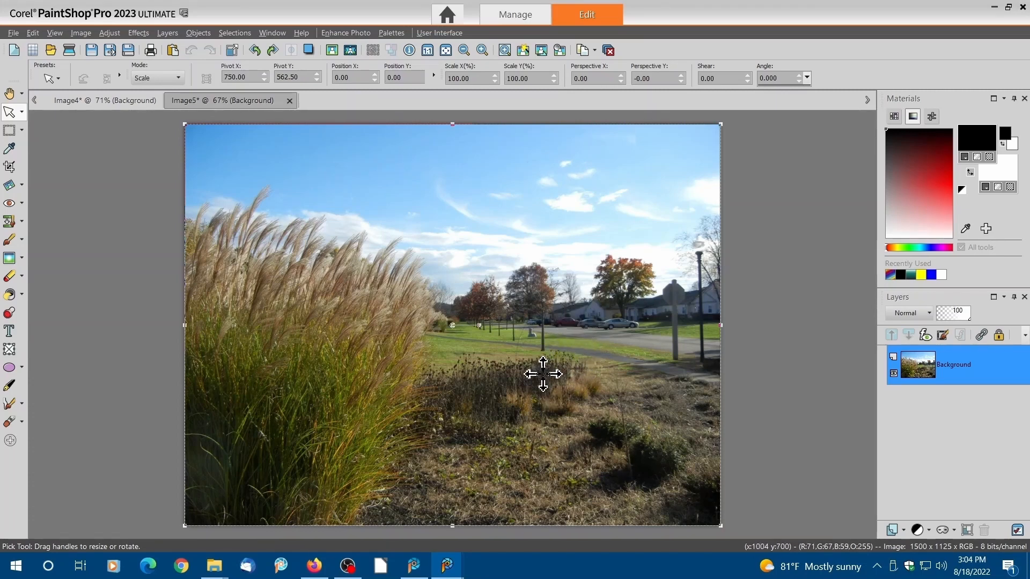
# Step: Clear the preset crop, draw a free-form crop area around the whole Fall Grass image and set its guide to Golden Spiral
pyautogui.click(9, 166)
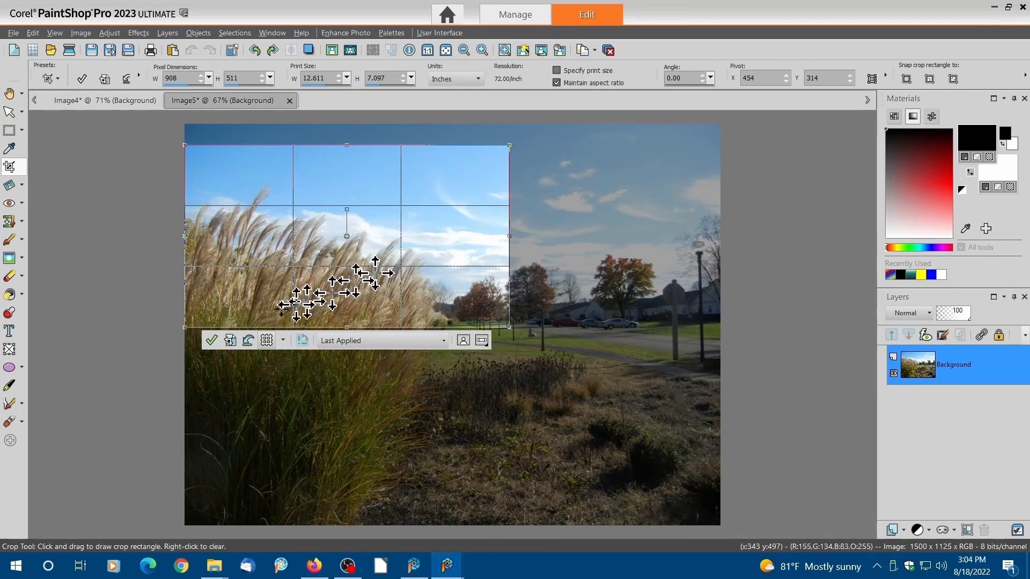
pyautogui.click(249, 341)
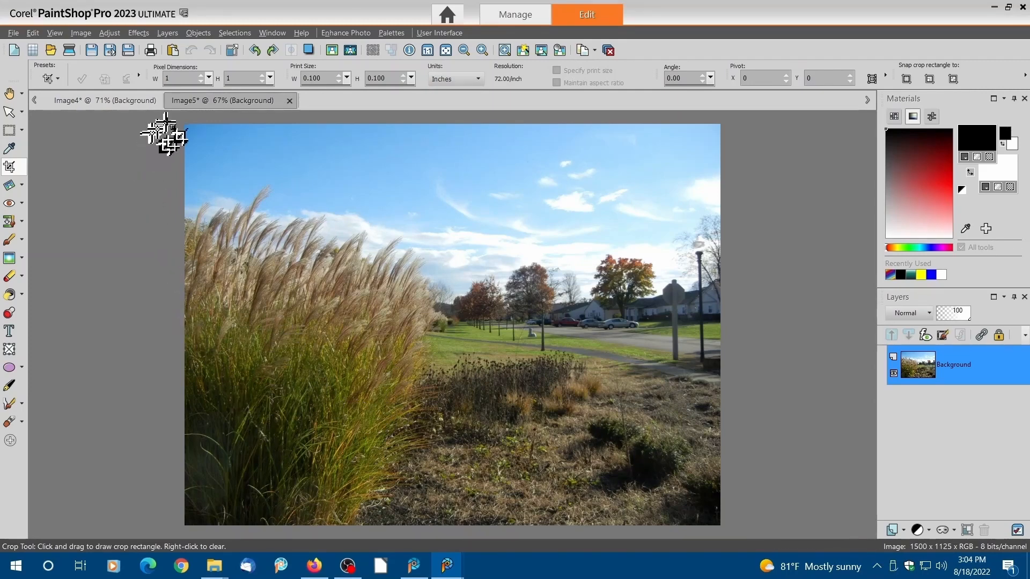
pyautogui.moveTo(162, 123); pyautogui.dragTo(757, 546)
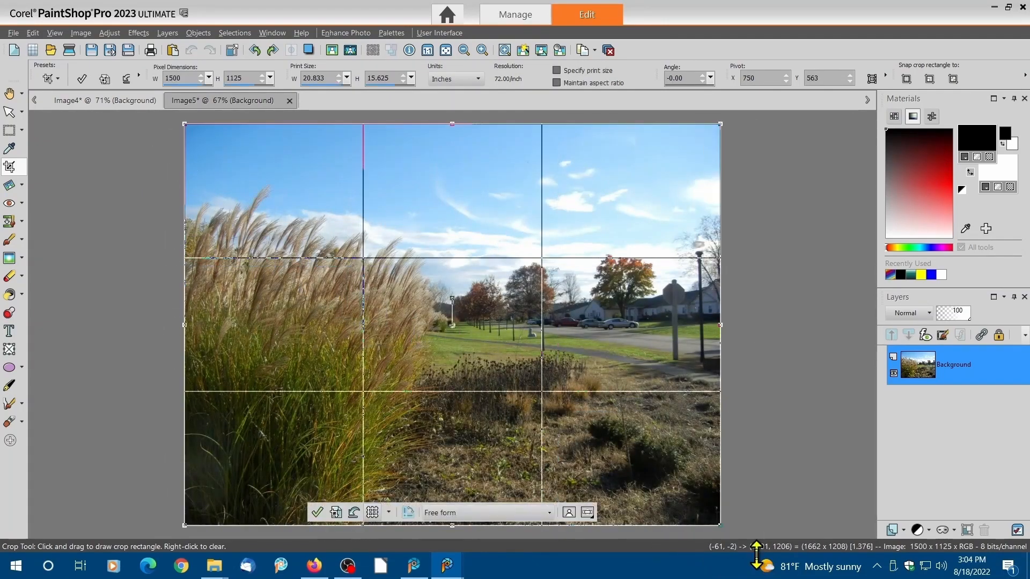
pyautogui.click(389, 514)
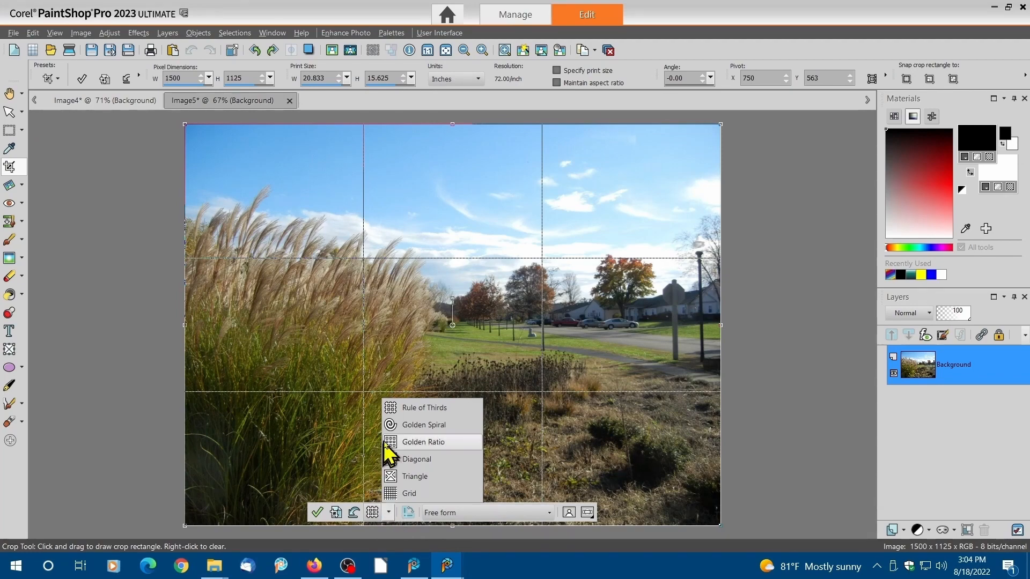
pyautogui.click(410, 425)
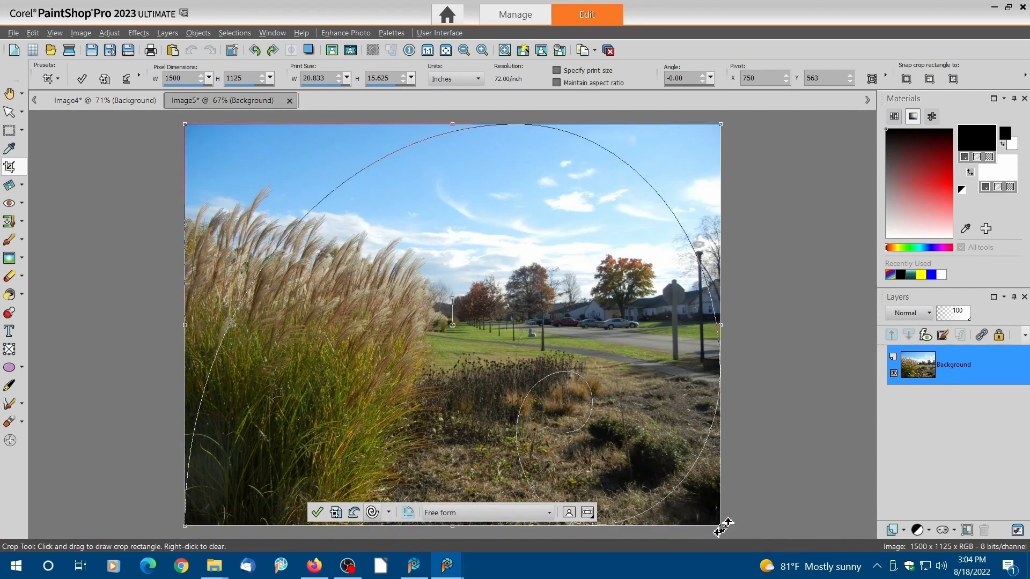
# Step: Reduce and reposition the golden-spiral crop area to 1146 x 709 pixels around the grass and trees, and crop it as a new image
pyautogui.moveTo(719, 523); pyautogui.dragTo(613, 397)
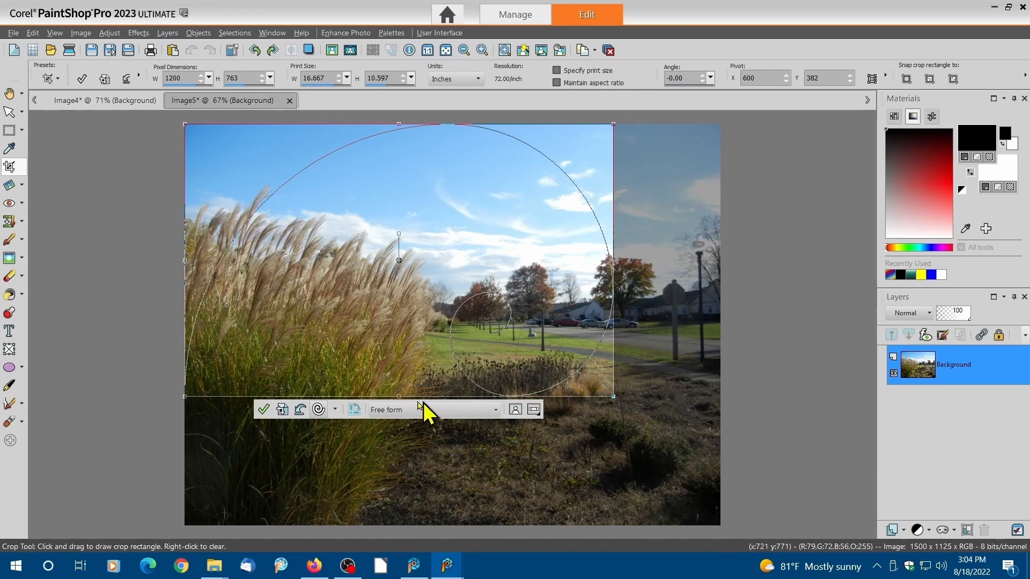
pyautogui.moveTo(399, 395)
pyautogui.mouseDown()
pyautogui.moveTo(399, 414)
pyautogui.moveTo(400, 404)
pyautogui.mouseUp()
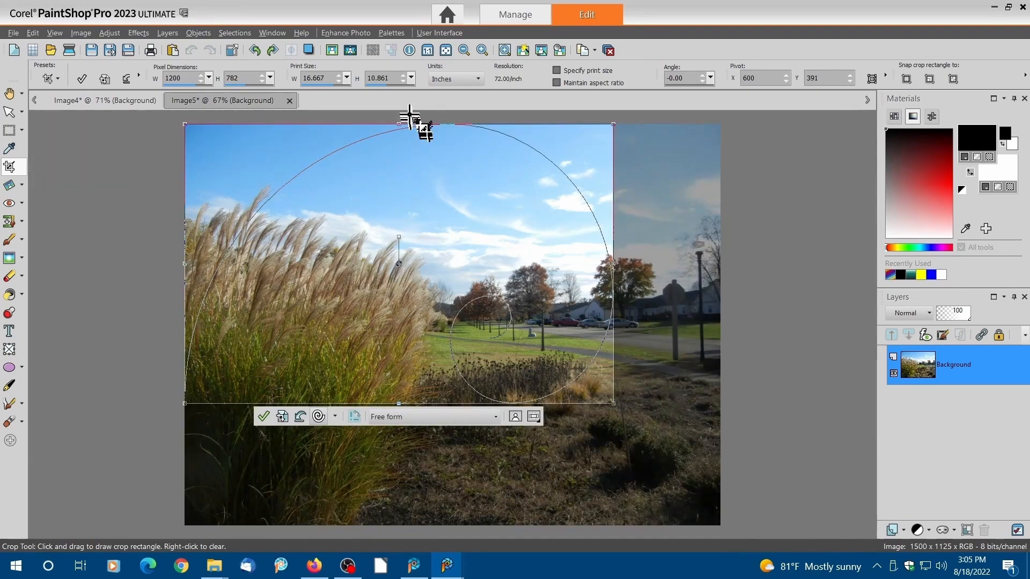
pyautogui.moveTo(398, 123); pyautogui.dragTo(395, 164)
pyautogui.moveTo(436, 269); pyautogui.dragTo(437, 251)
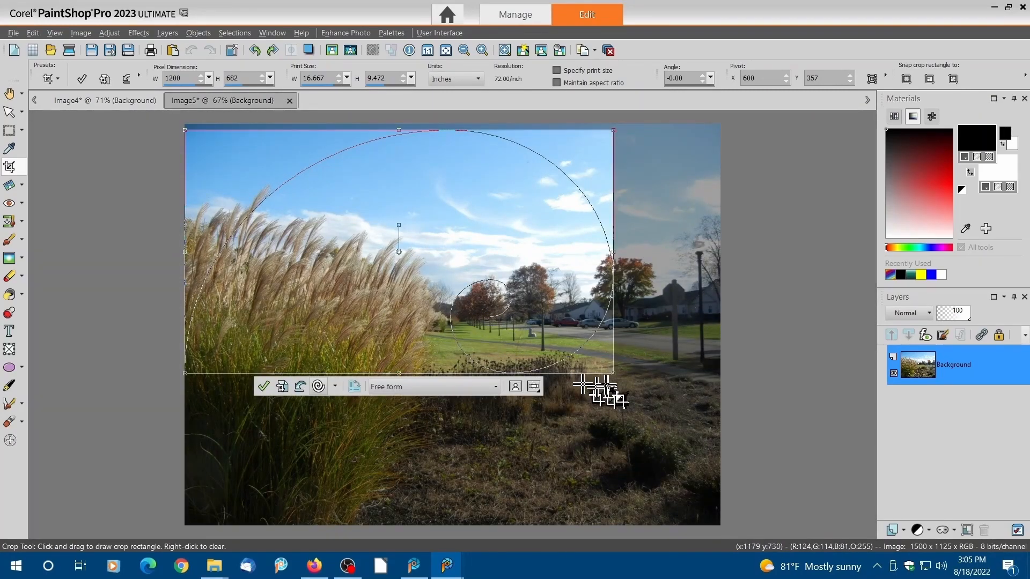
pyautogui.moveTo(612, 374); pyautogui.dragTo(594, 383)
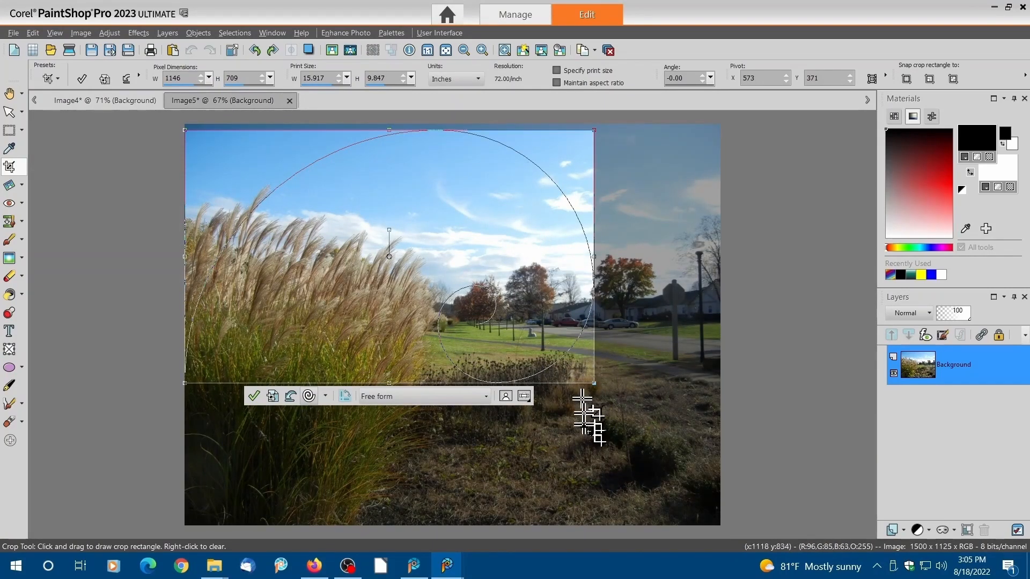
pyautogui.click(273, 397)
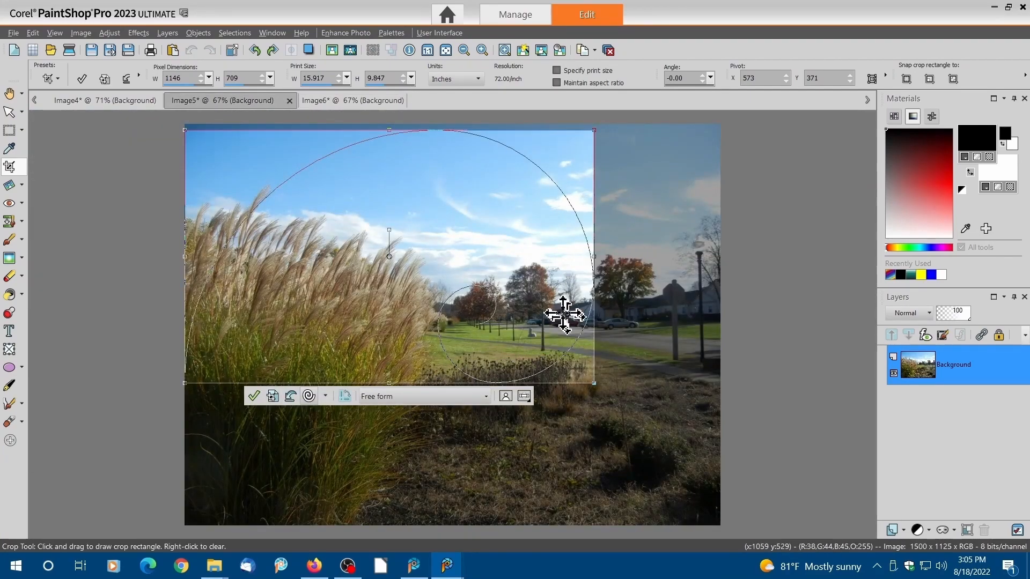
# Step: Apply One Step Photo Fix to the newly cropped Fall Grass image, Image6, and inspect the tree area up close
pyautogui.click(344, 102)
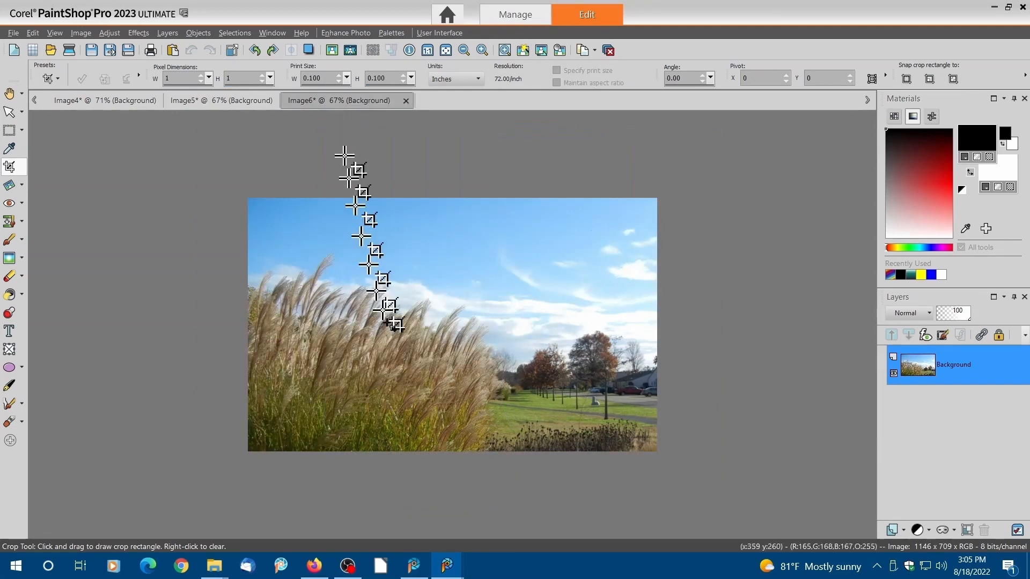
pyautogui.scroll(1, 402, 382)
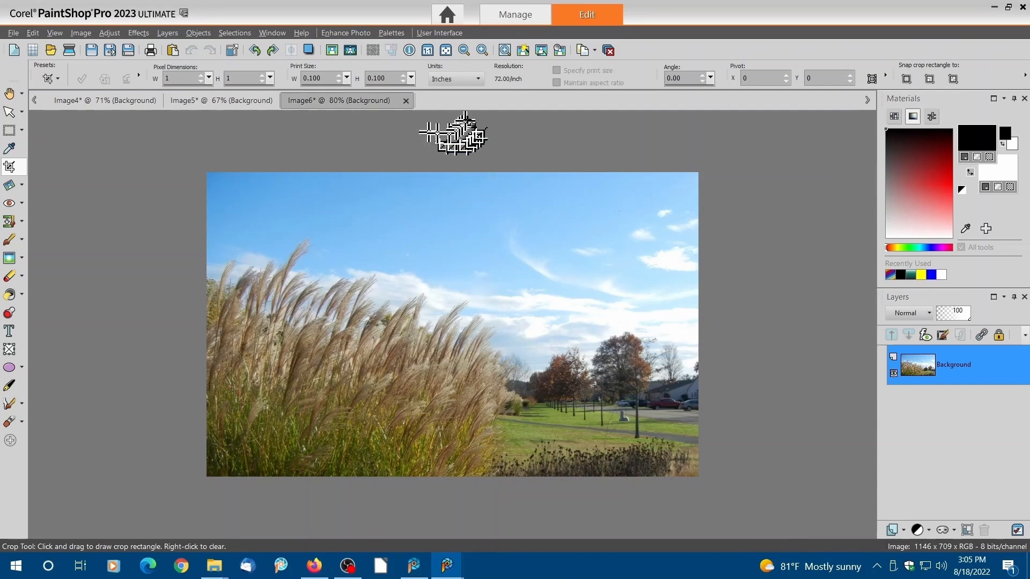
pyautogui.click(542, 51)
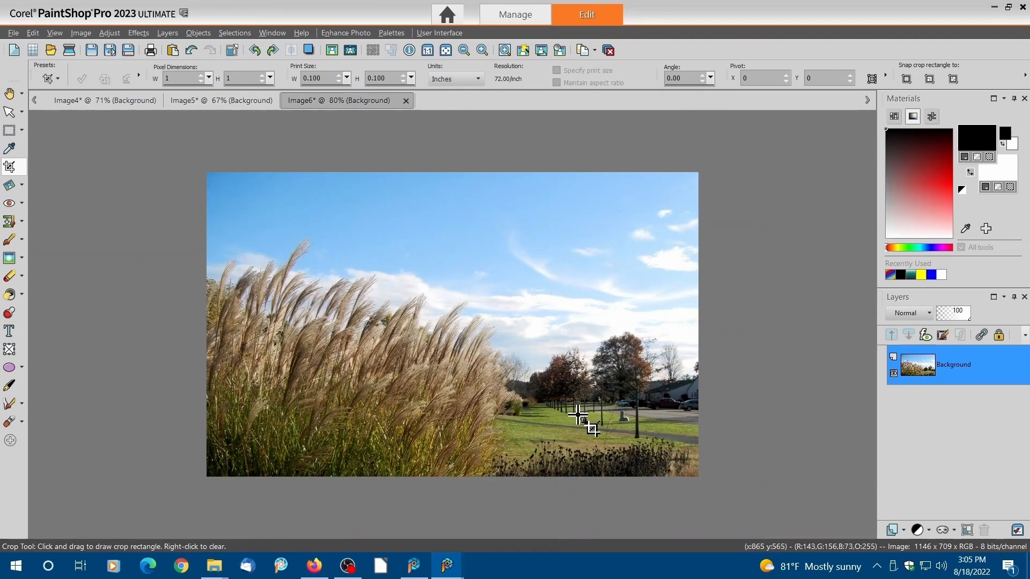
pyautogui.scroll(-1, 625, 449)
pyautogui.scroll(4, 617, 440)
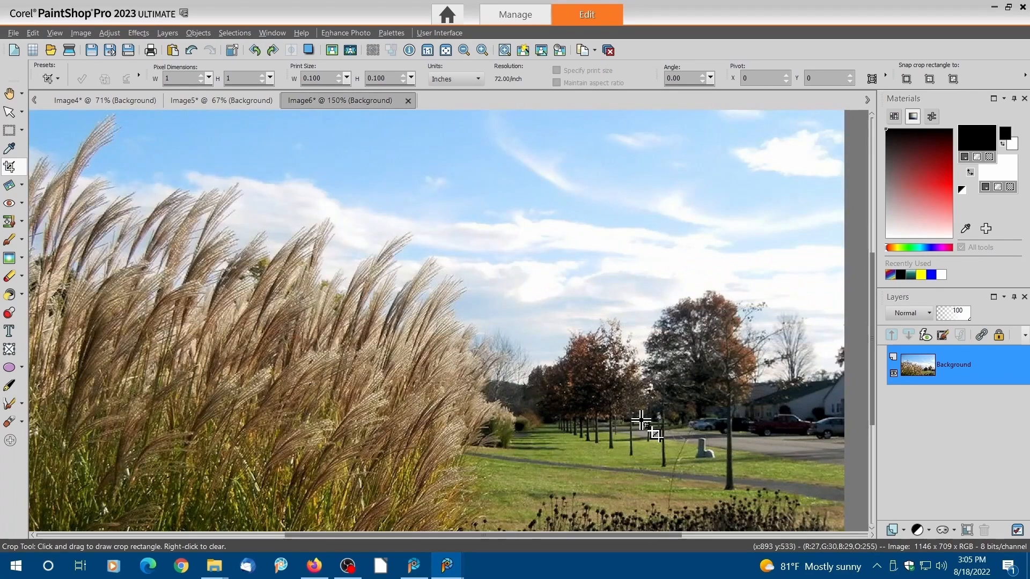
# Step: Remove the tall thin stem crossing the grass and path in the Fall Grass image with the Scratch Remover at width 20
pyautogui.scroll(2, 649, 430)
pyautogui.moveTo(874, 395); pyautogui.dragTo(870, 427)
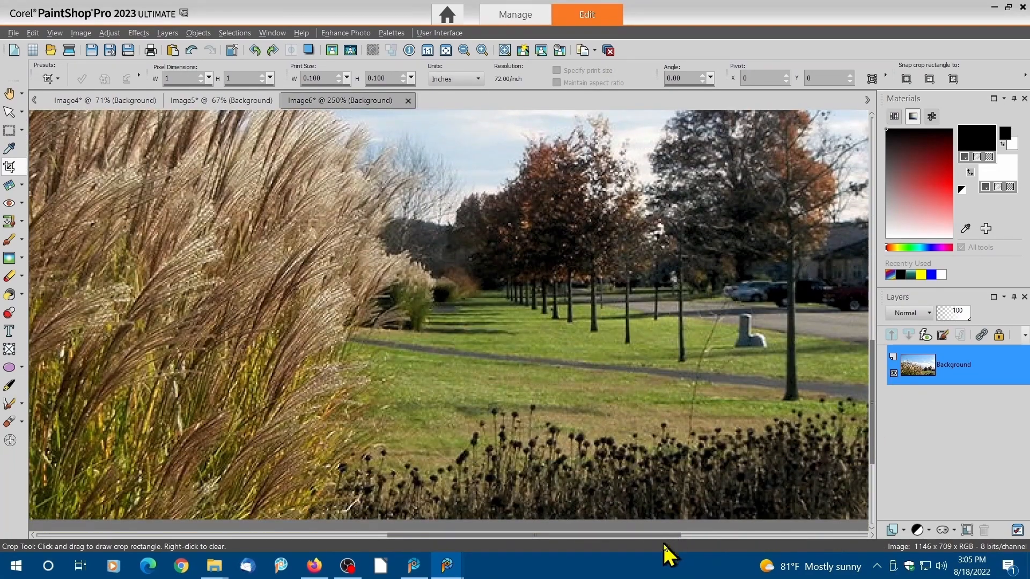
pyautogui.moveTo(651, 535); pyautogui.dragTo(706, 536)
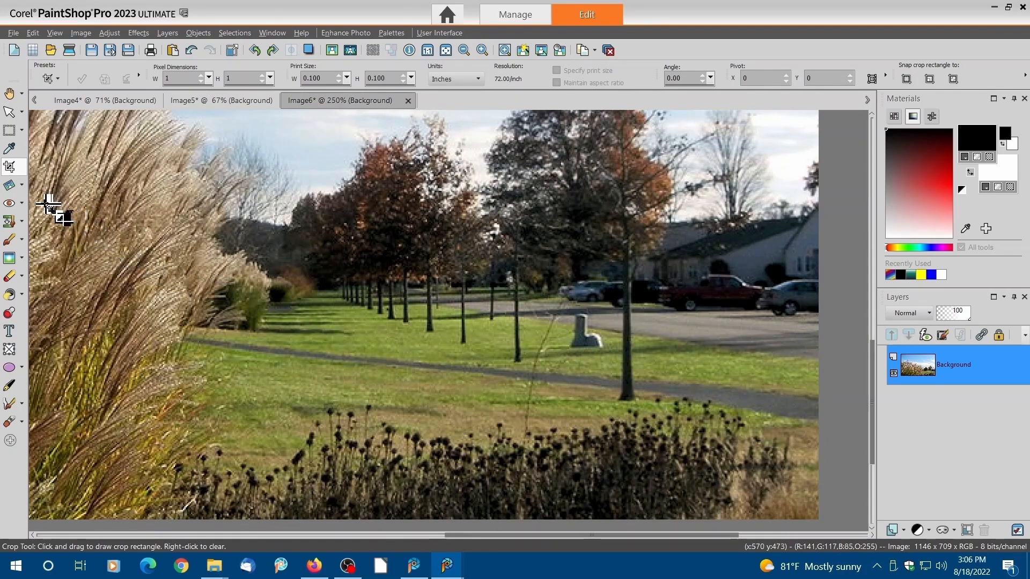
pyautogui.click(24, 221)
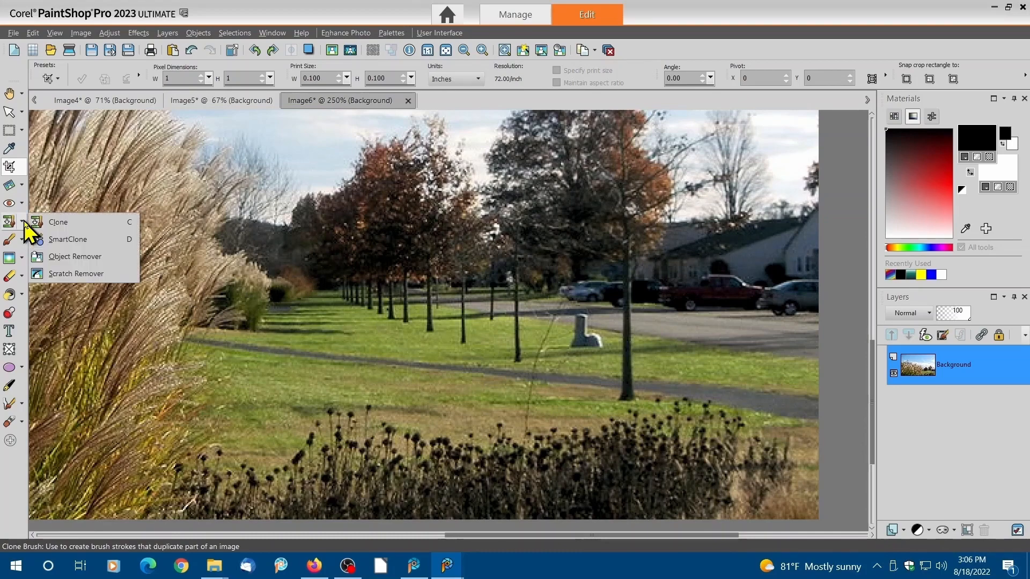
pyautogui.click(80, 274)
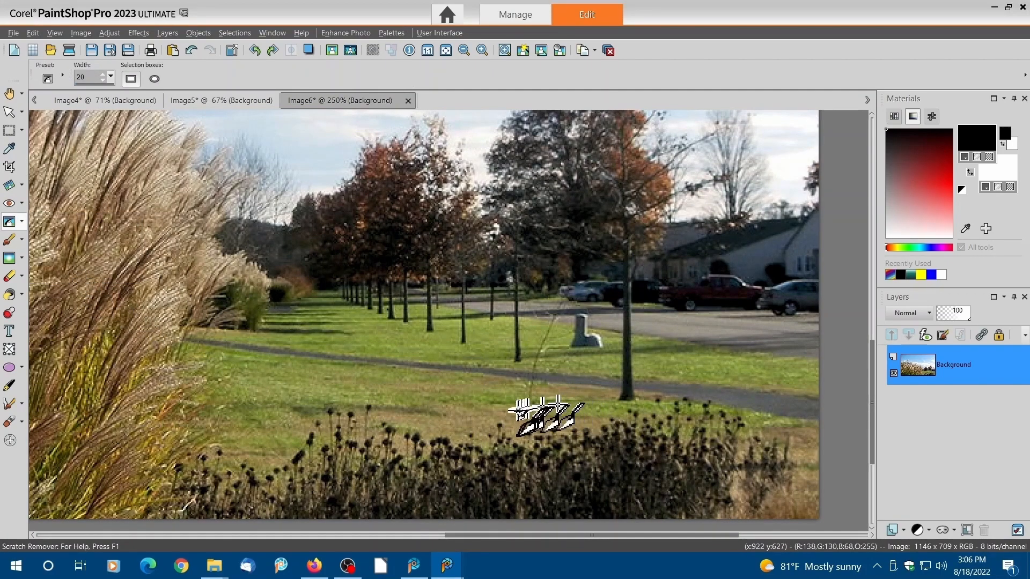
pyautogui.moveTo(528, 417); pyautogui.dragTo(537, 360)
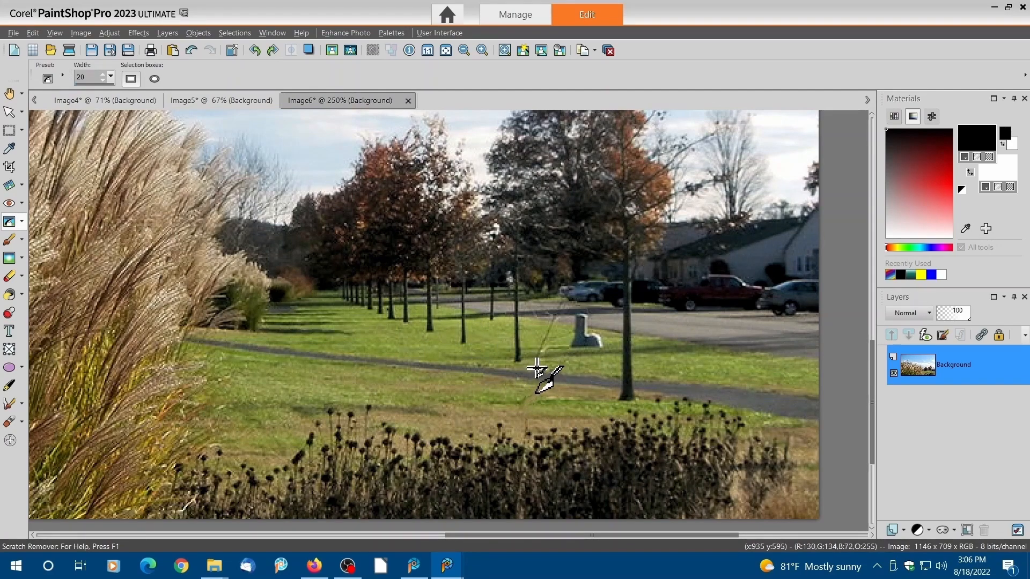
pyautogui.moveTo(535, 367)
pyautogui.mouseDown()
pyautogui.moveTo(558, 321)
pyautogui.moveTo(586, 379)
pyautogui.moveTo(582, 371)
pyautogui.mouseUp()
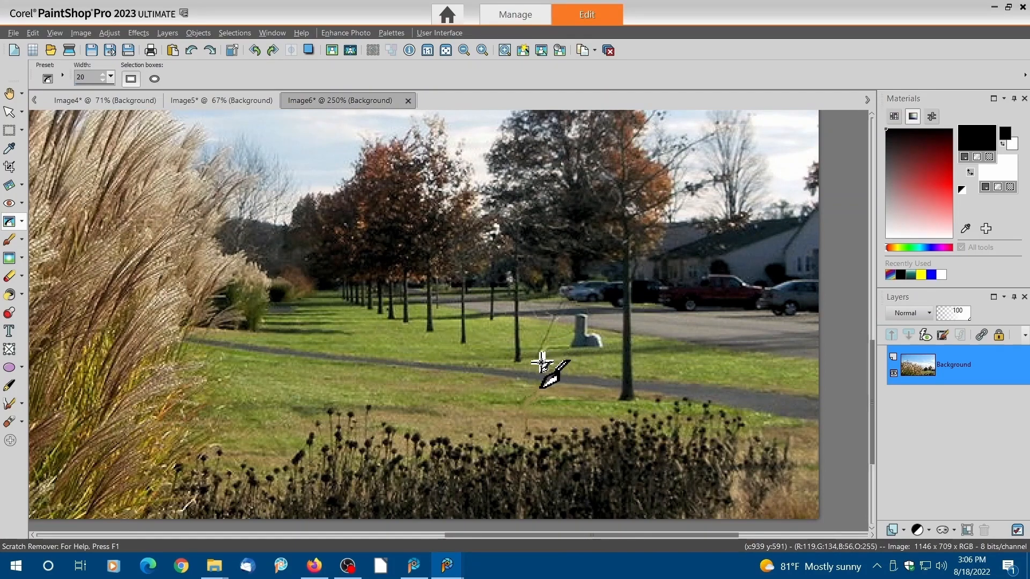
pyautogui.moveTo(538, 364); pyautogui.dragTo(553, 323)
pyautogui.moveTo(541, 339); pyautogui.dragTo(541, 337)
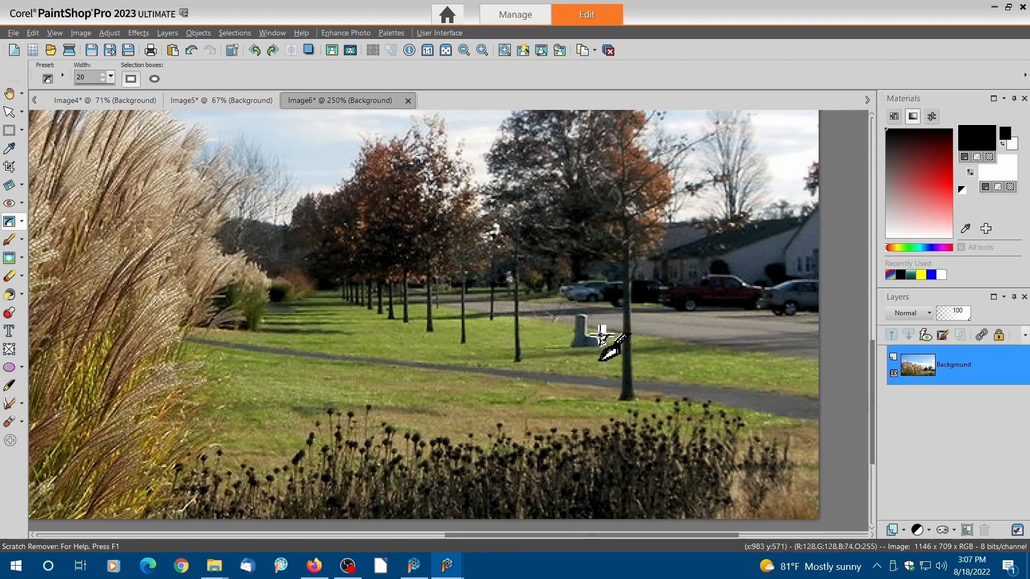
# Step: Clone nearby grass over the lower part of the grey post between the trees, using a small Clone Brush of about size 13
pyautogui.scroll(2, 593, 343)
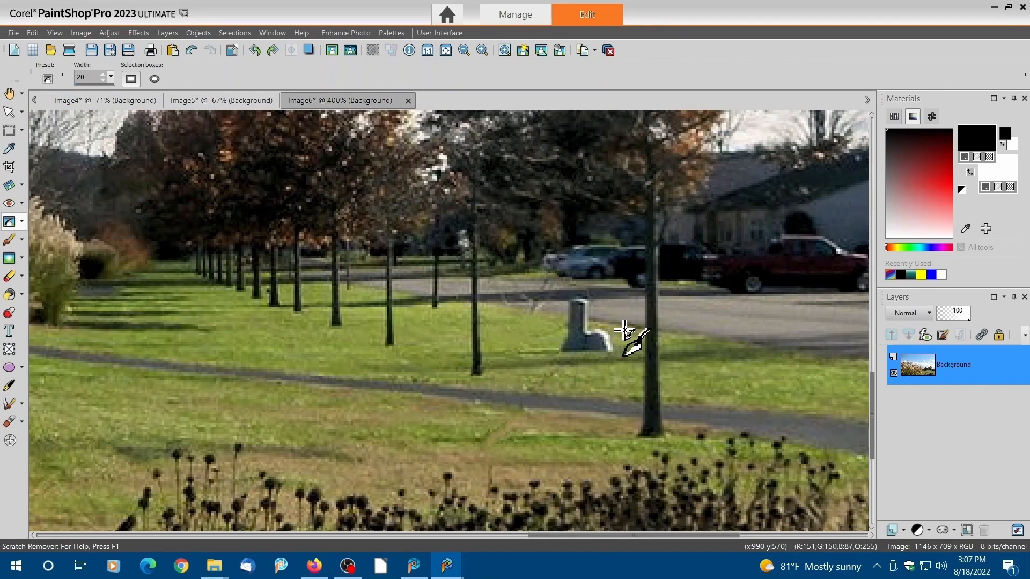
pyautogui.click(23, 221)
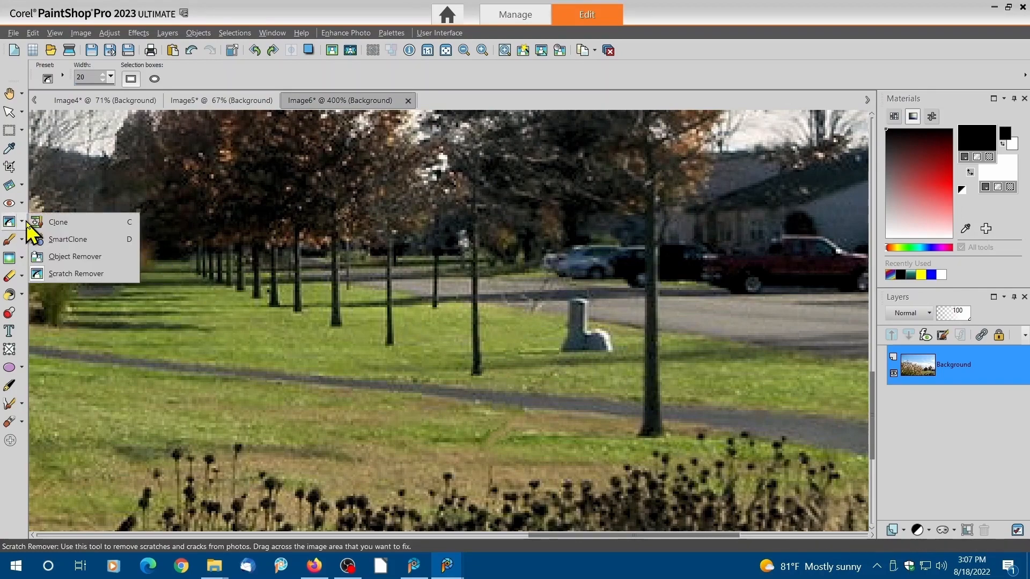
pyautogui.click(42, 222)
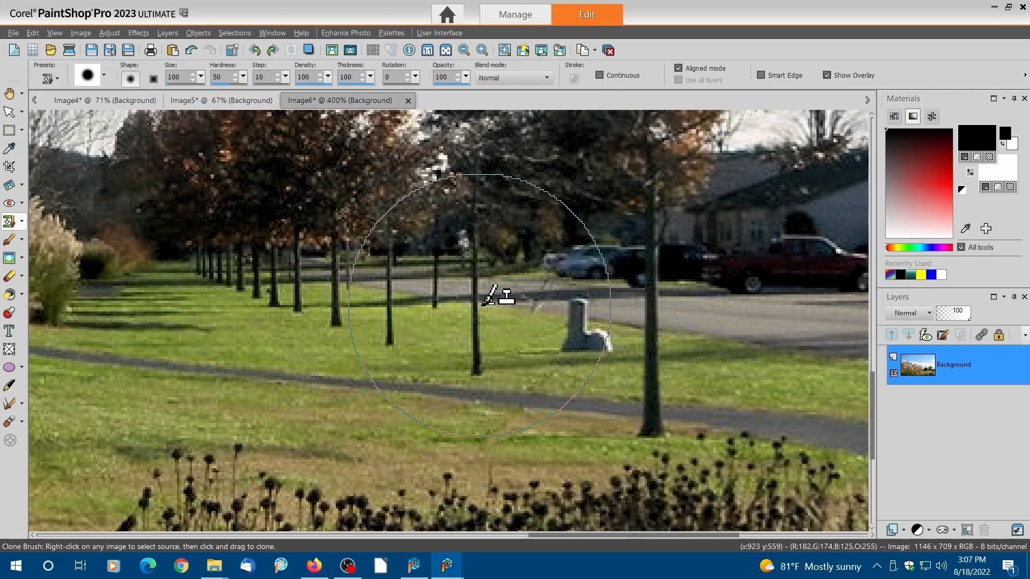
pyautogui.moveTo(480, 306)
pyautogui.keyDown('alt'); pyautogui.mouseDown()
pyautogui.moveTo(481, 359)
pyautogui.moveTo(475, 194)
pyautogui.mouseUp(); pyautogui.keyUp('alt')
pyautogui.moveTo(475, 344)
pyautogui.keyDown('alt'); pyautogui.mouseDown()
pyautogui.moveTo(476, 280)
pyautogui.moveTo(482, 293)
pyautogui.mouseUp(); pyautogui.keyUp('alt')
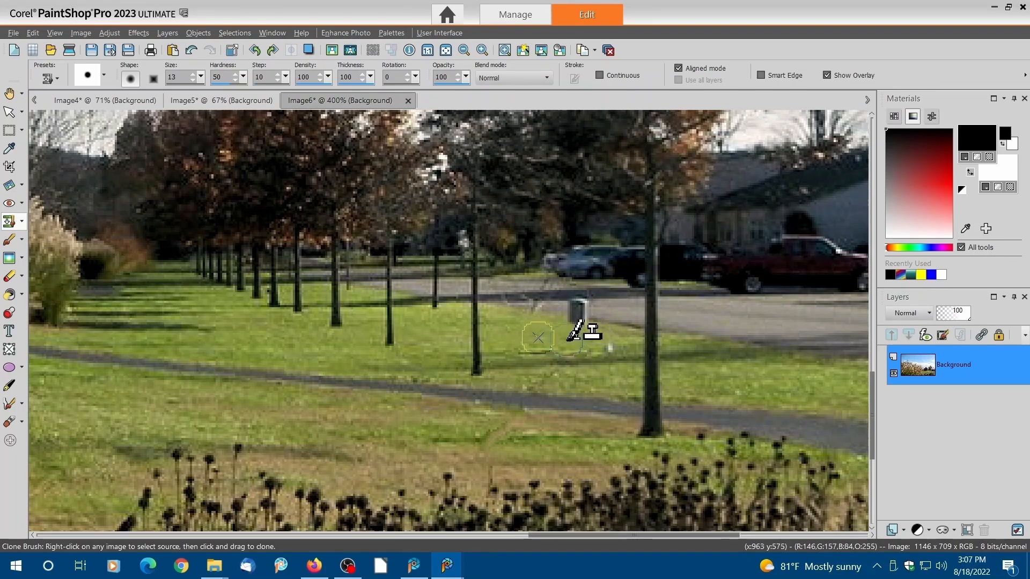
pyautogui.moveTo(599, 325); pyautogui.dragTo(609, 311)
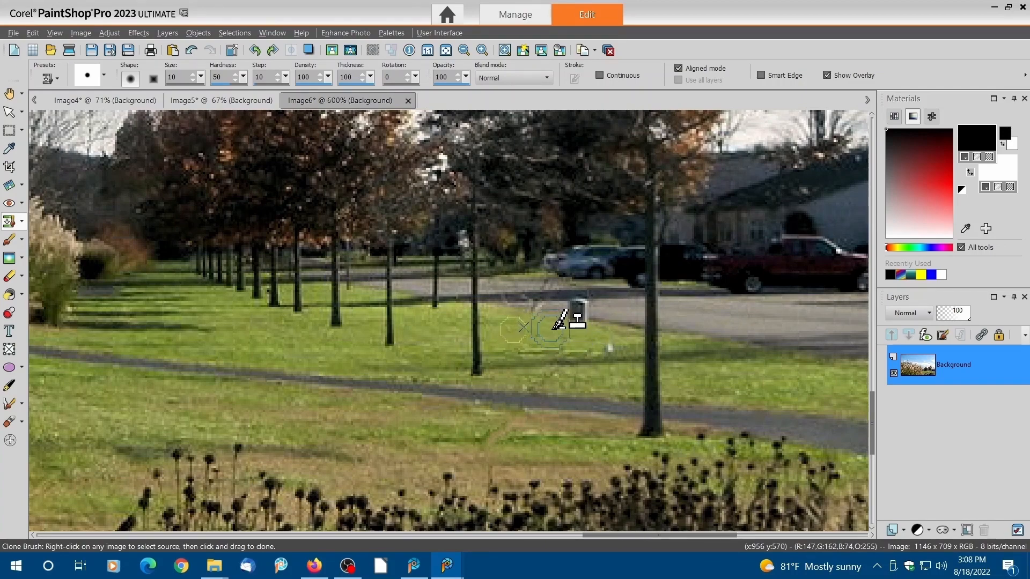
# Step: Clone road pavement over the remaining upper part of the grey post with a size 10 brush and check the whole image
pyautogui.scroll(3, 554, 328)
pyautogui.rightClick(735, 291)
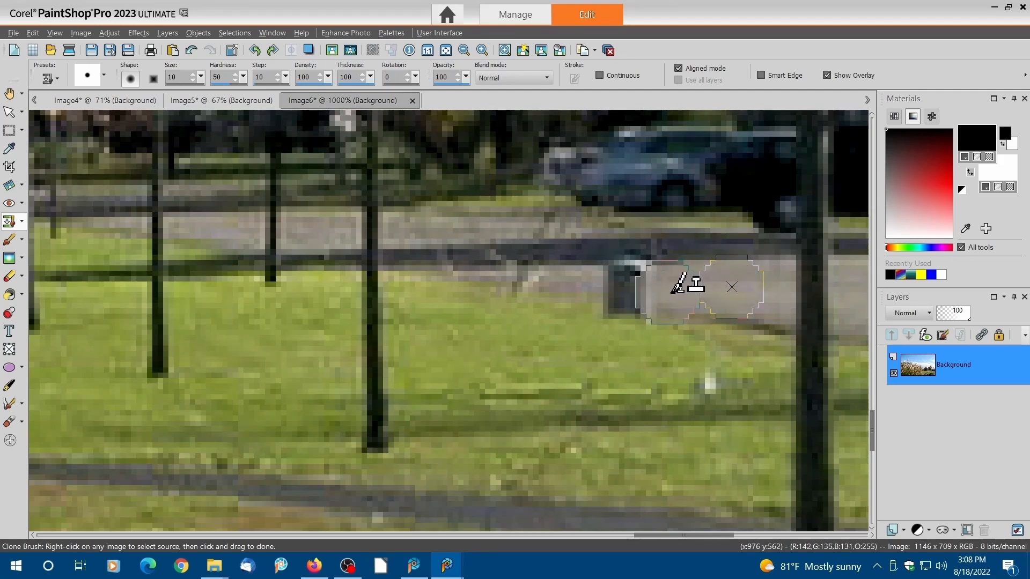
pyautogui.moveTo(673, 292); pyautogui.dragTo(620, 290)
pyautogui.scroll(-8, 622, 285)
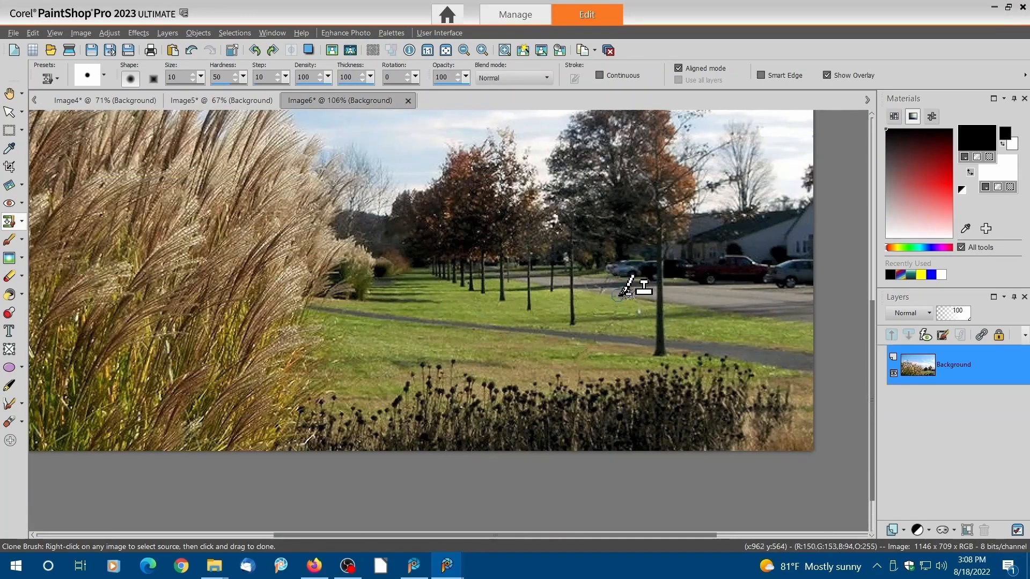
pyautogui.scroll(-1, 625, 289)
pyautogui.scroll(2, 633, 306)
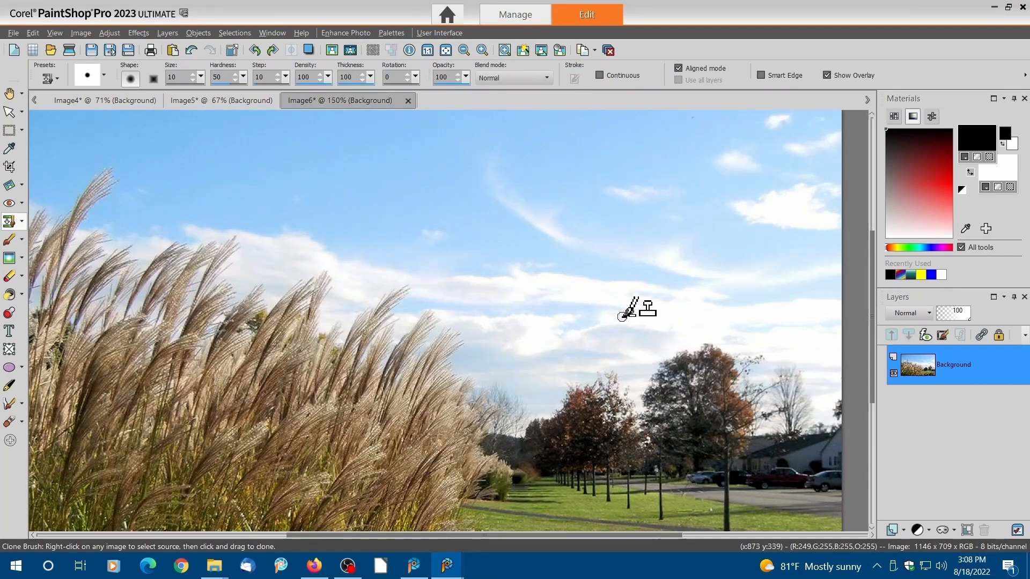
pyautogui.scroll(-2, 626, 315)
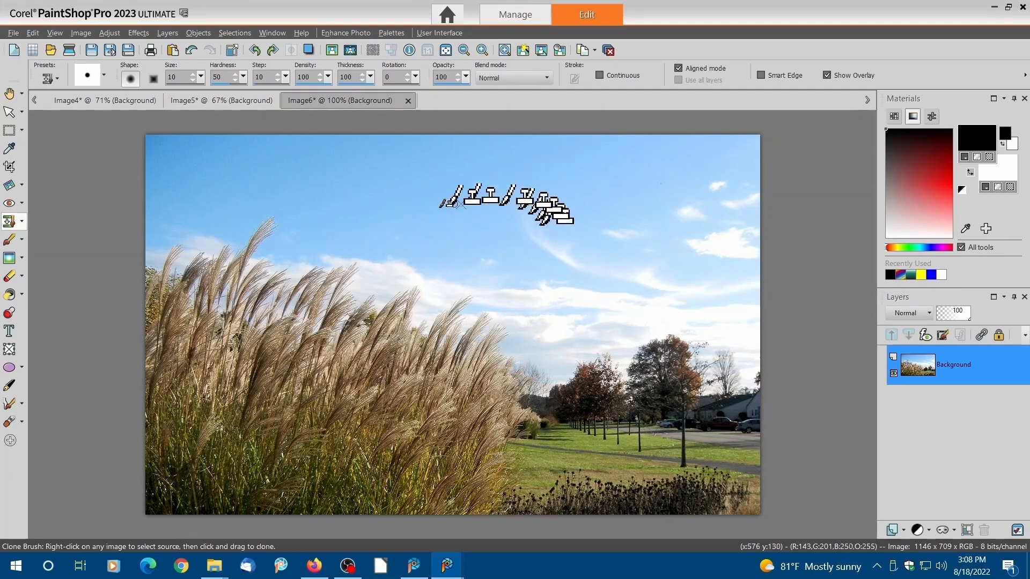
# Step: Boost the image's colours with a Vibrancy adjustment at strength 63 and review the whole picture
pyautogui.click(109, 33)
pyautogui.moveTo(195, 167)
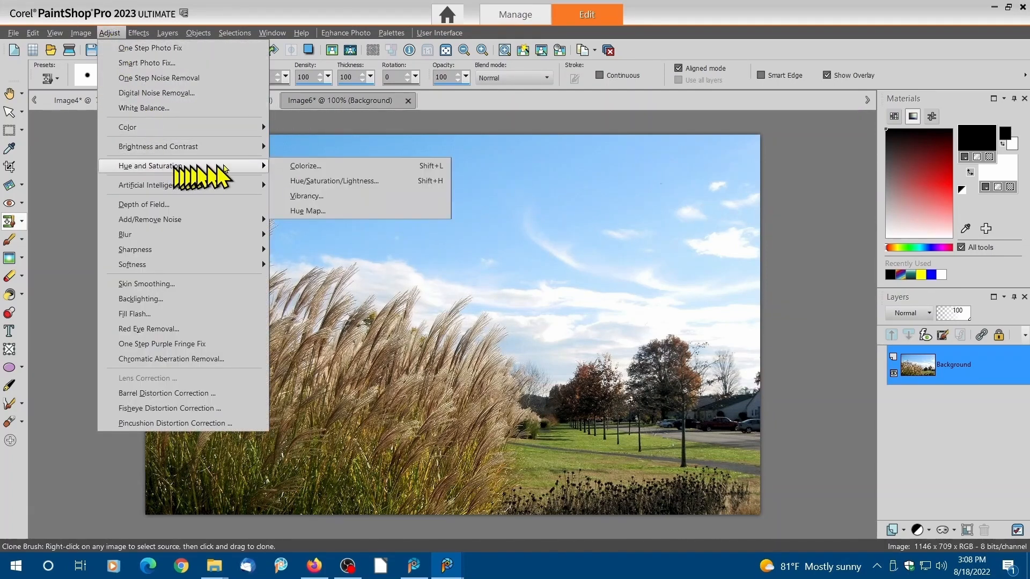
pyautogui.click(315, 197)
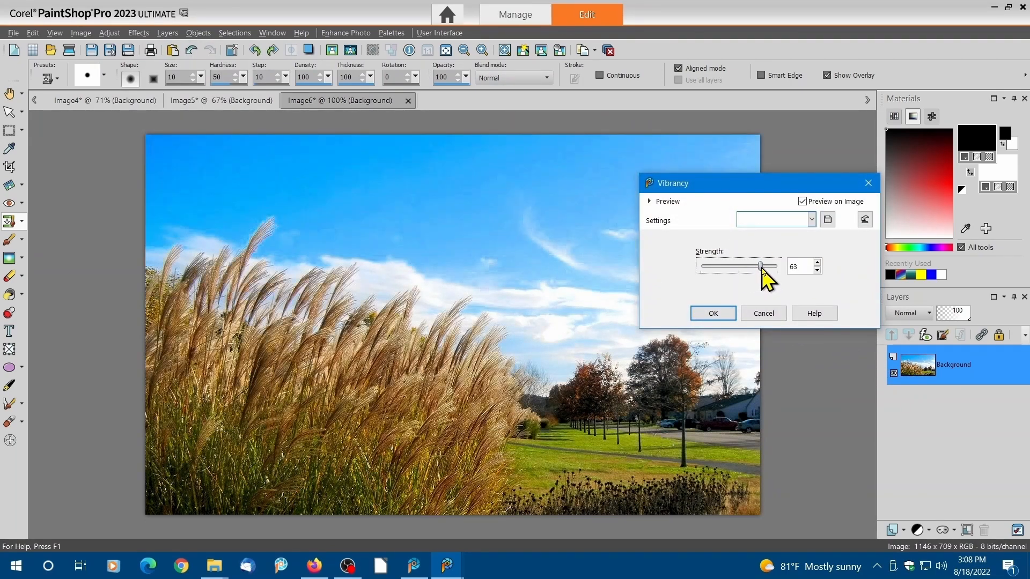
pyautogui.click(722, 317)
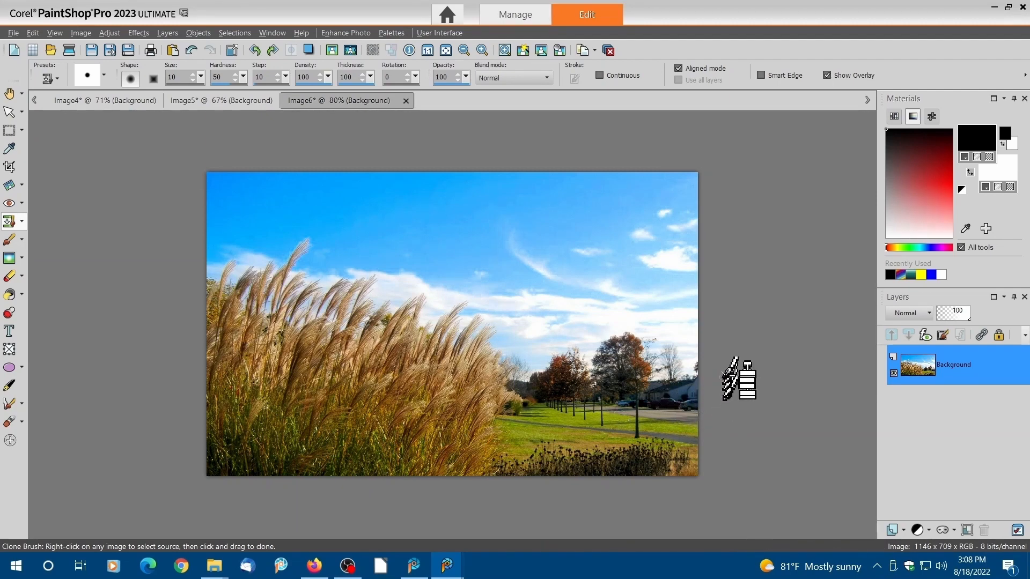
pyautogui.scroll(-2, 725, 377)
pyautogui.scroll(2, 726, 378)
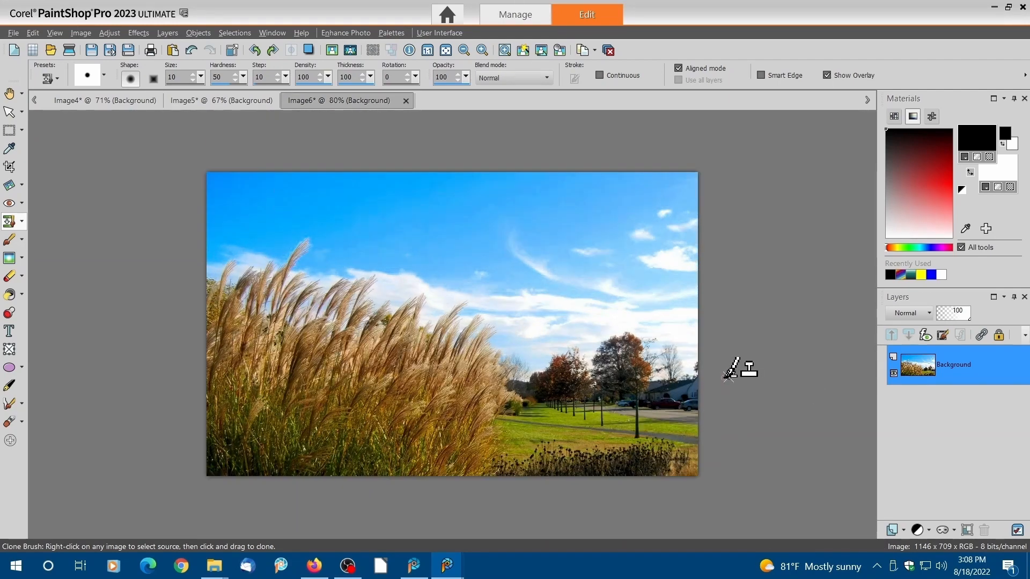
pyautogui.scroll(-2, 730, 371)
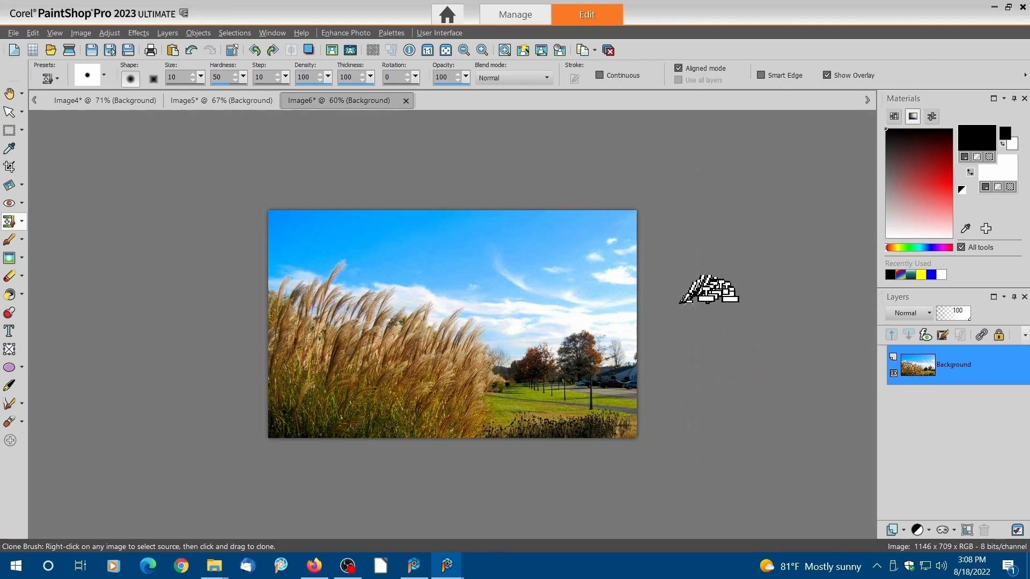
pyautogui.scroll(2, 338, 126)
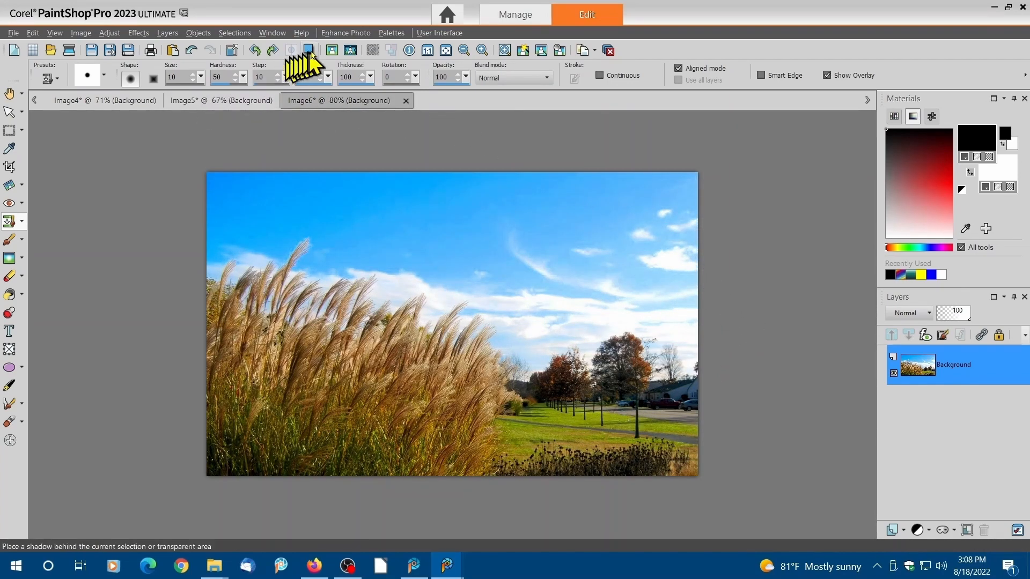
# Step: Add the grey Mat parchment picture frame from the Mats category around the outside of the Image6 canvas
pyautogui.click(355, 51)
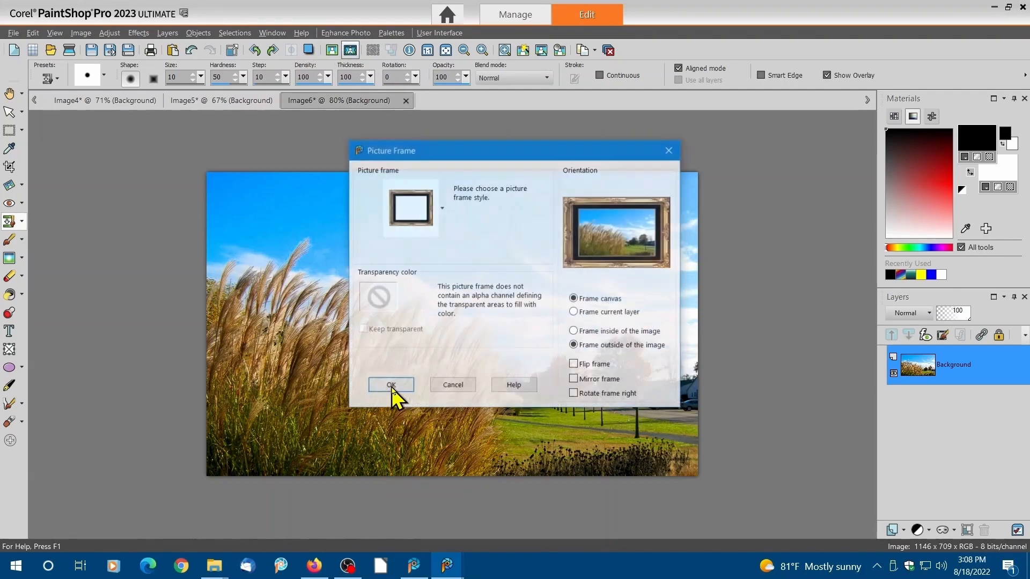
pyautogui.click(441, 208)
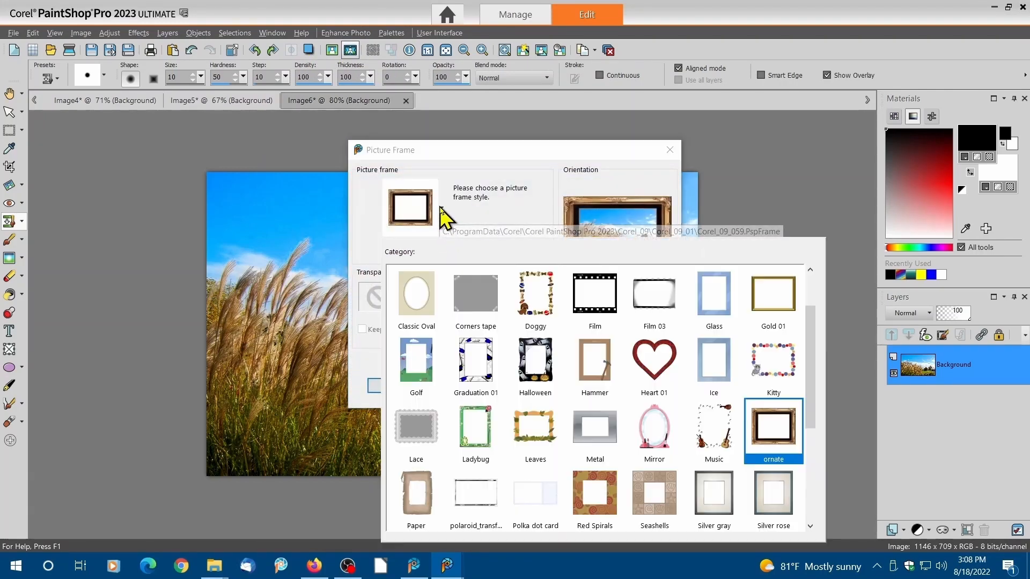
pyautogui.click(474, 293)
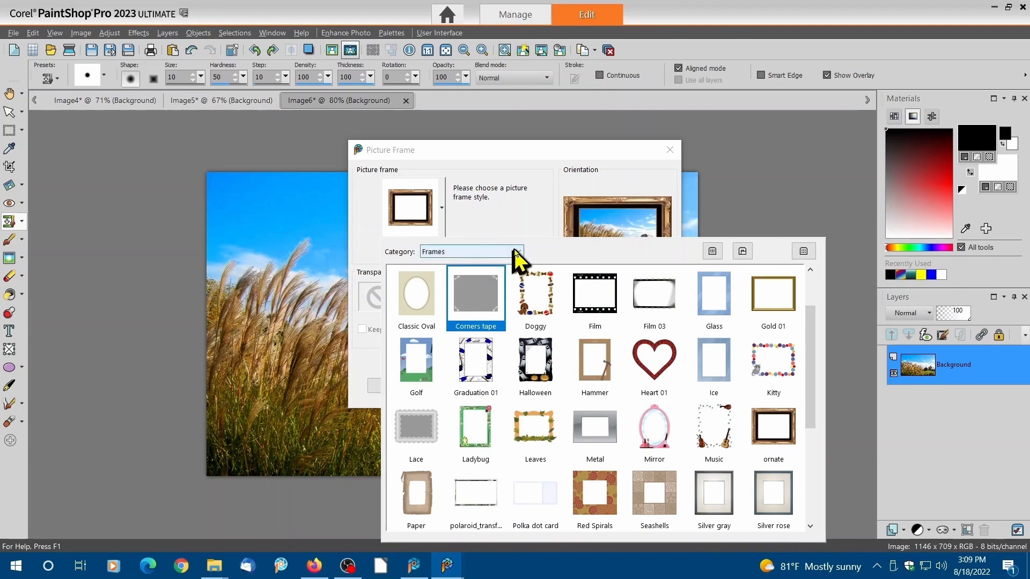
pyautogui.click(518, 251)
pyautogui.click(449, 281)
pyautogui.click(456, 293)
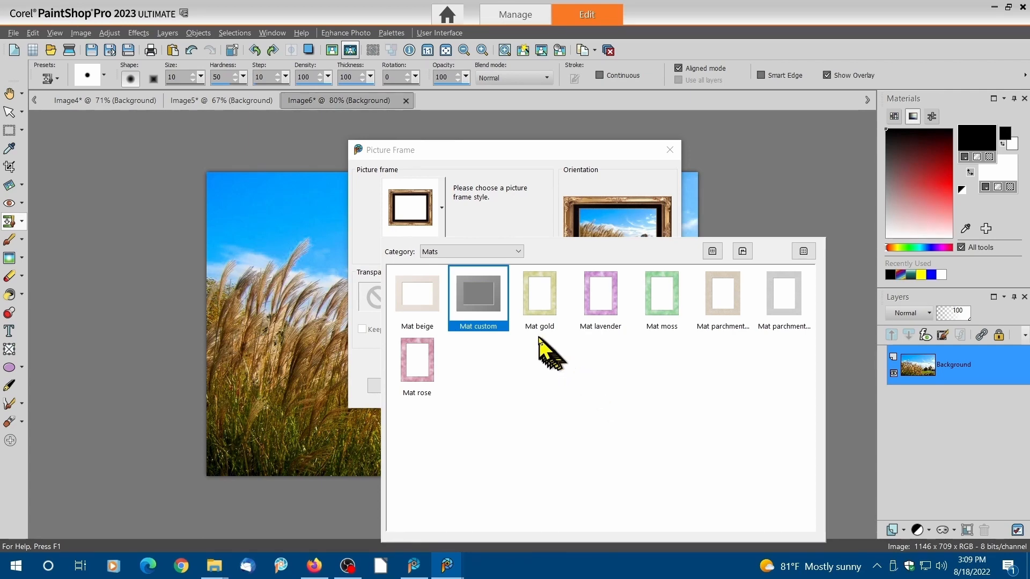
pyautogui.click(730, 307)
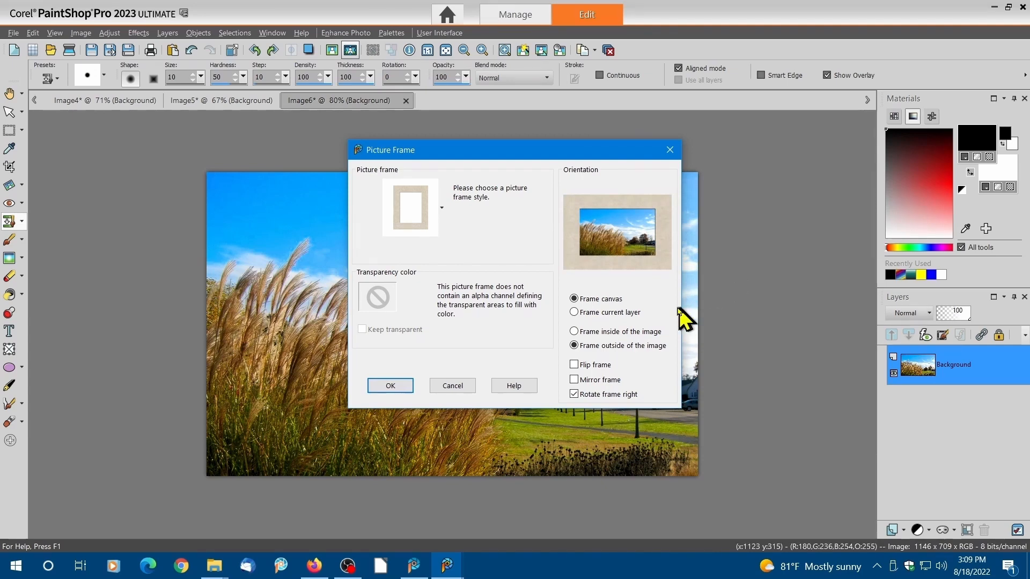
pyautogui.click(406, 215)
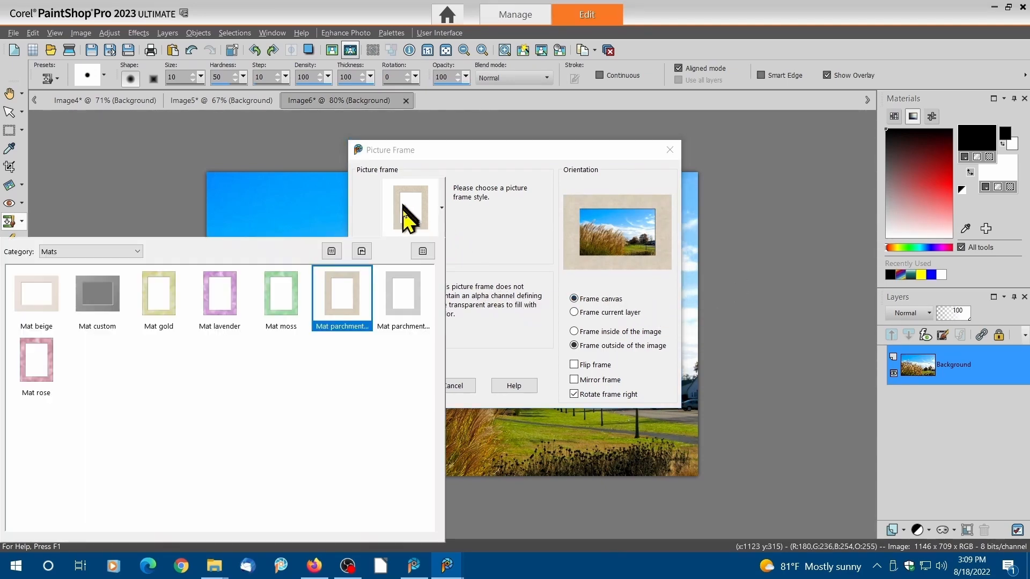
pyautogui.click(406, 300)
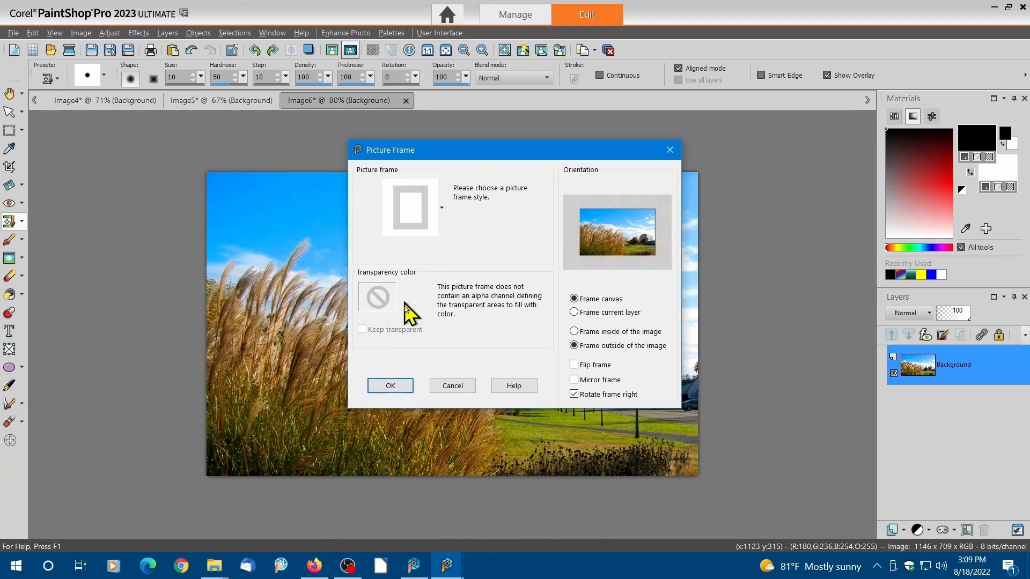
pyautogui.click(405, 388)
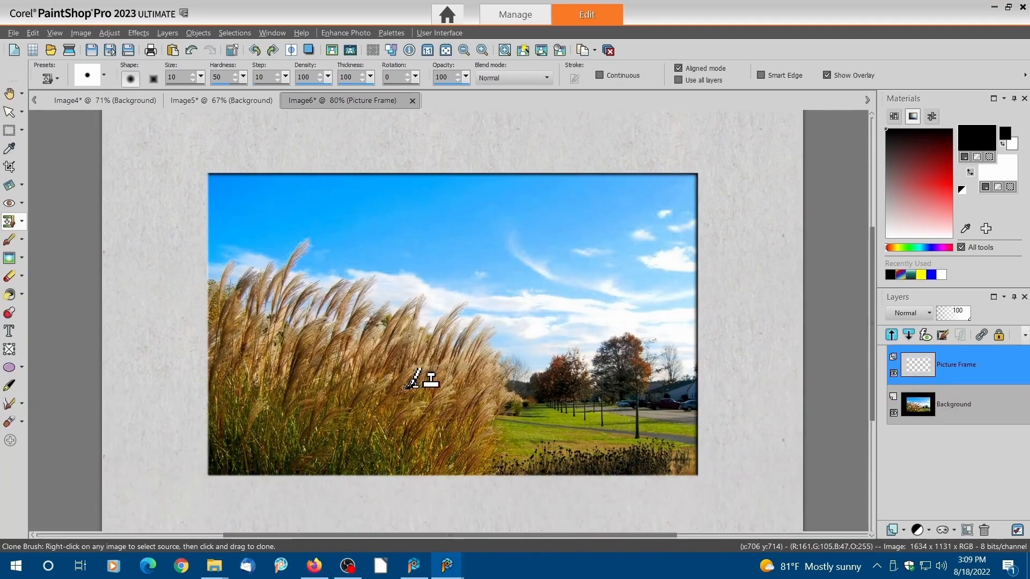
pyautogui.scroll(-3, 416, 380)
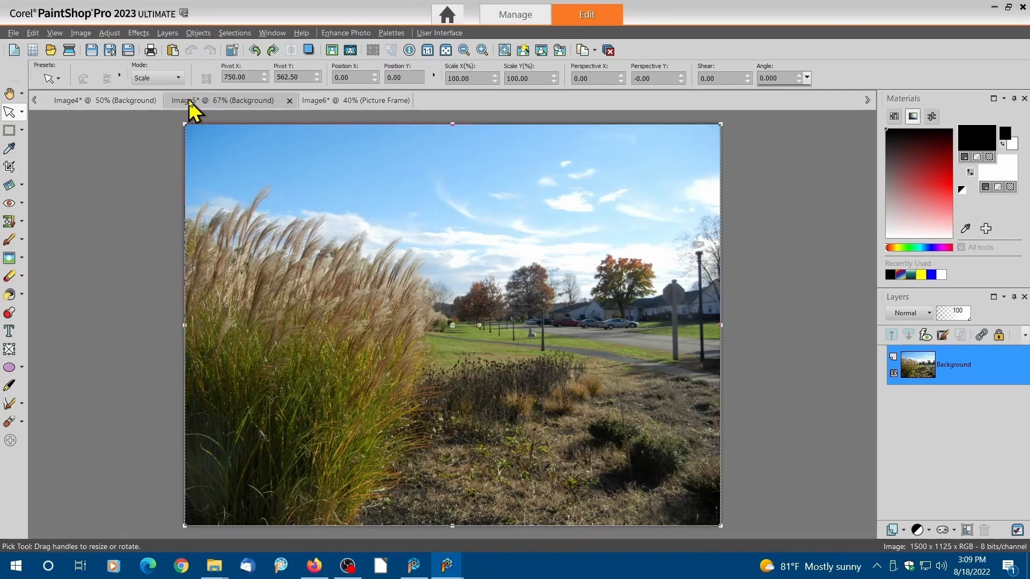
# Step: Review the crop tool's composition guide options on Image5, return to the framed Image6 and leave the crop tool without cropping
pyautogui.click(9, 167)
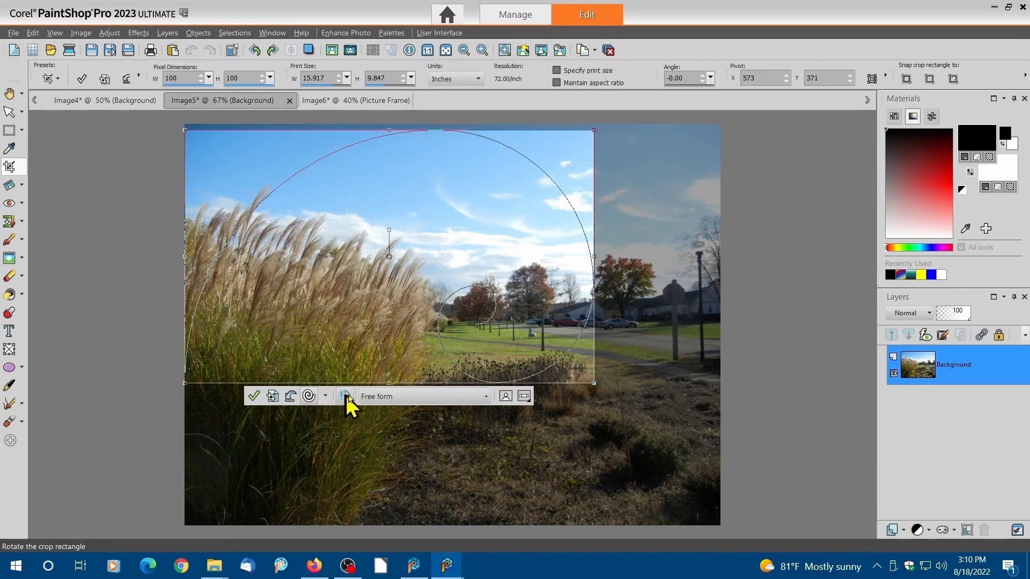
pyautogui.click(325, 396)
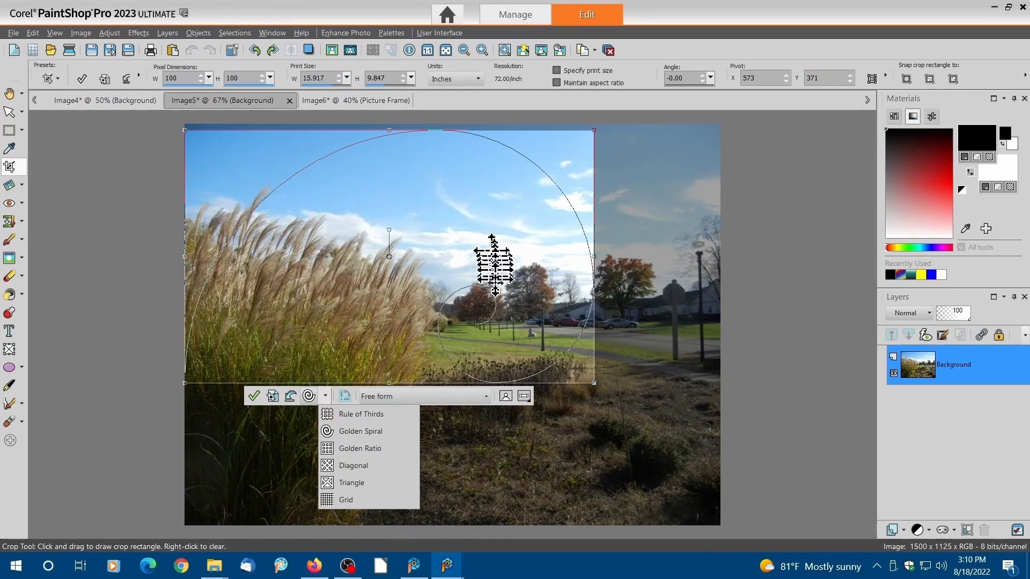
pyautogui.click(365, 102)
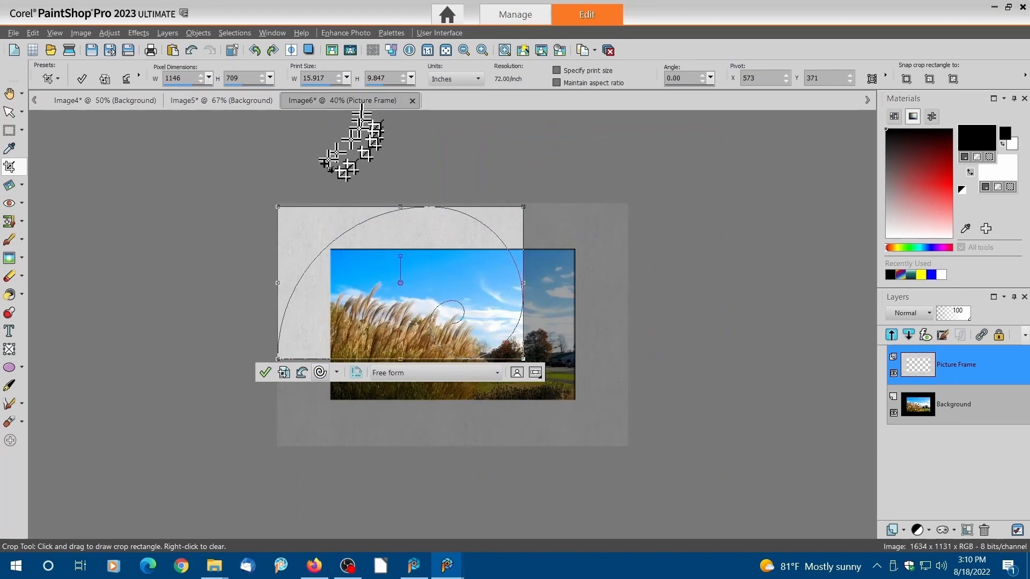
pyautogui.click(9, 111)
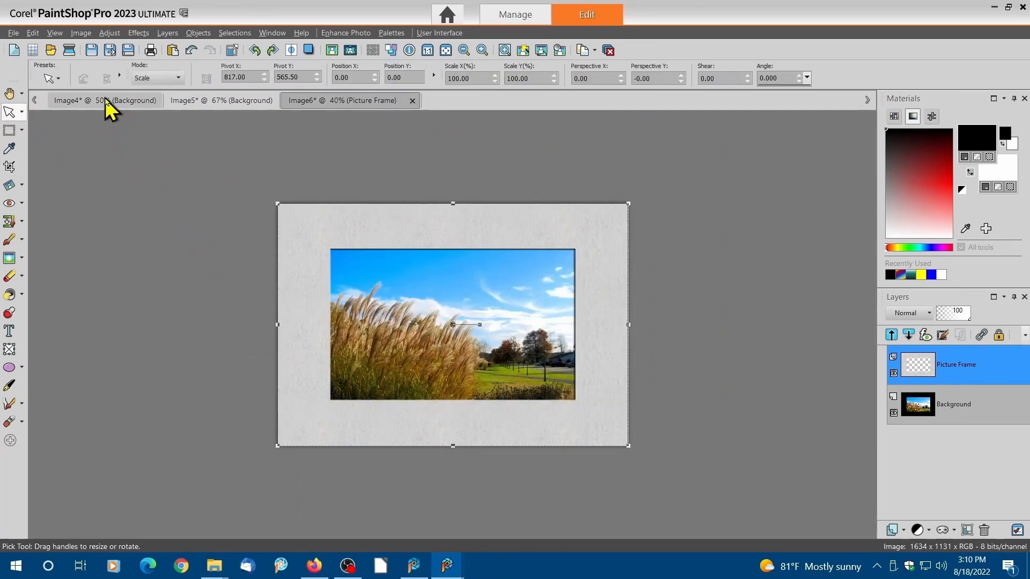
# Step: Look at Image4 and return to the framed Image6 to compare the two pictures
pyautogui.click(105, 101)
pyautogui.click(338, 100)
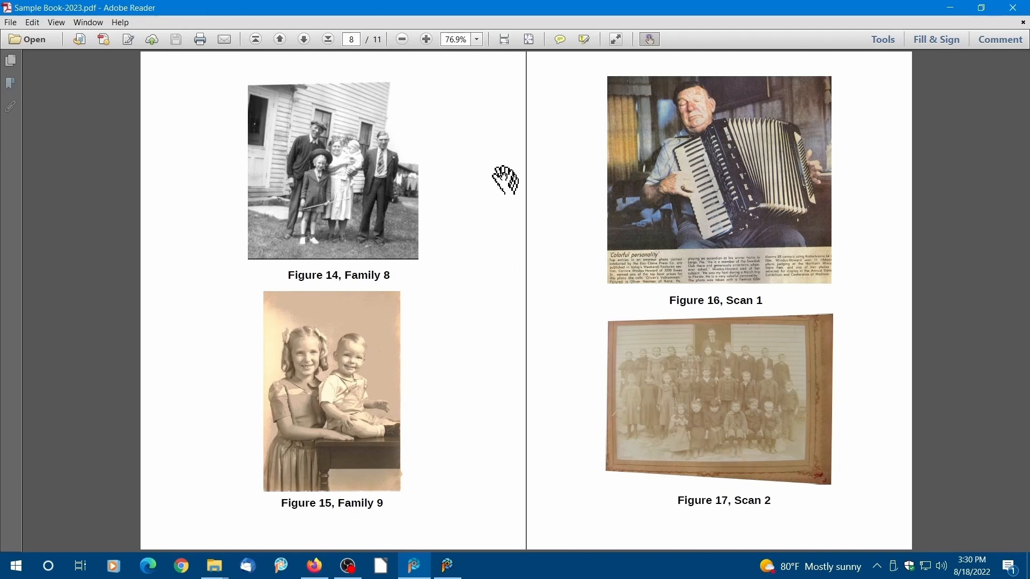
# Step: Copy the Figure 14, Family 8 photo from the sample book PDF and paste it into PaintShop Pro twice as new images
pyautogui.click(337, 187)
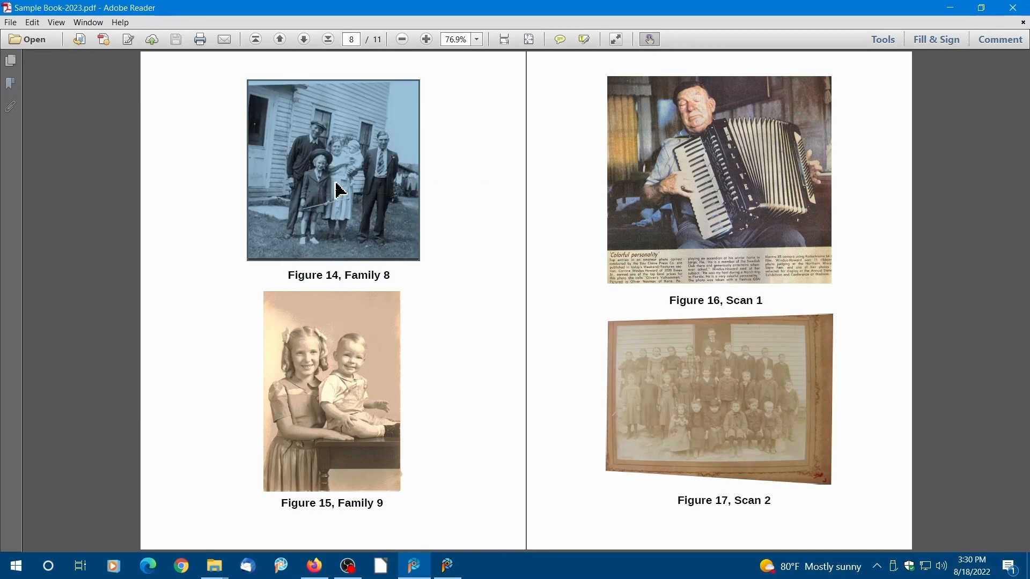
pyautogui.moveTo(336, 185)
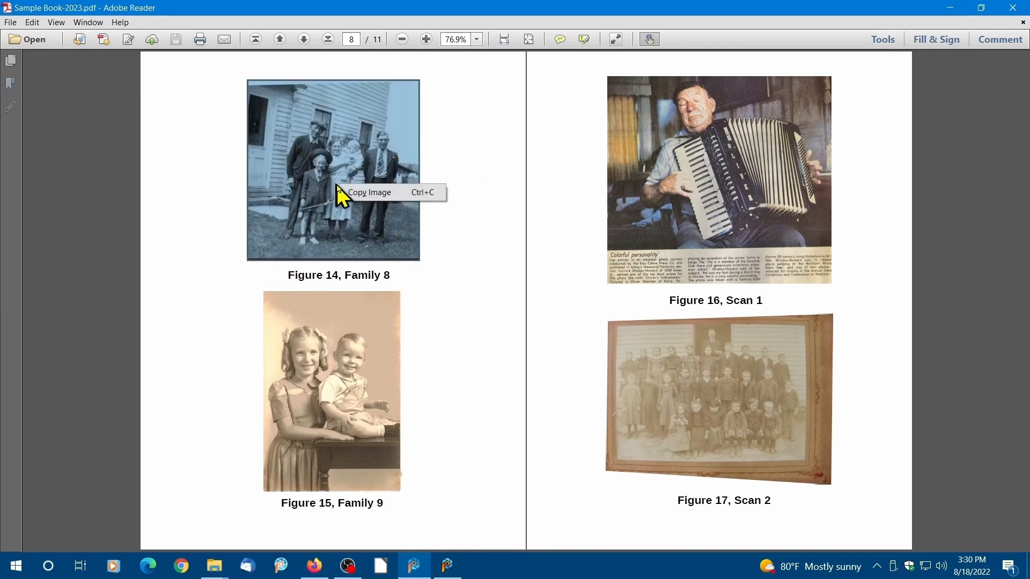
pyautogui.click(363, 194)
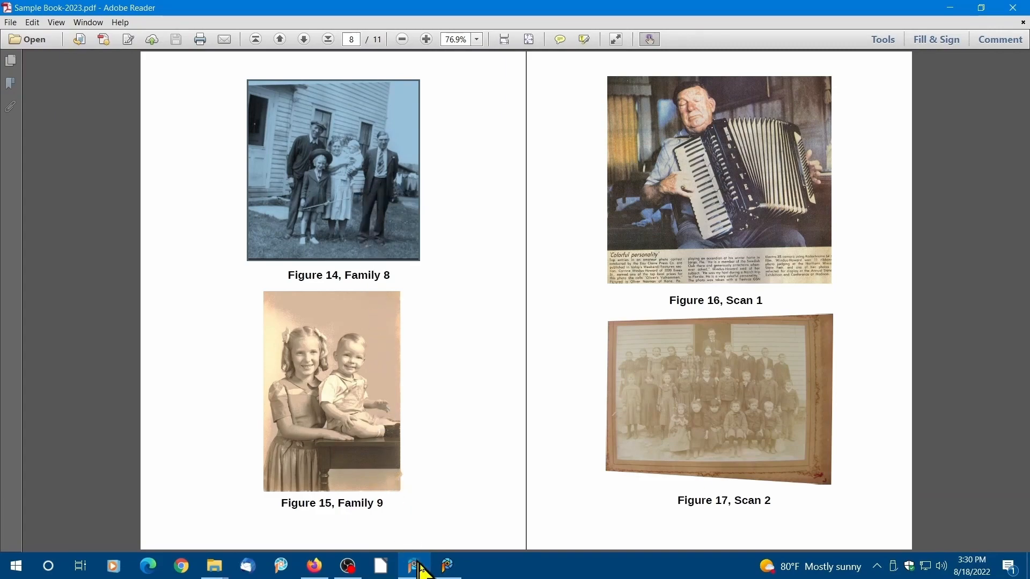
pyautogui.click(447, 566)
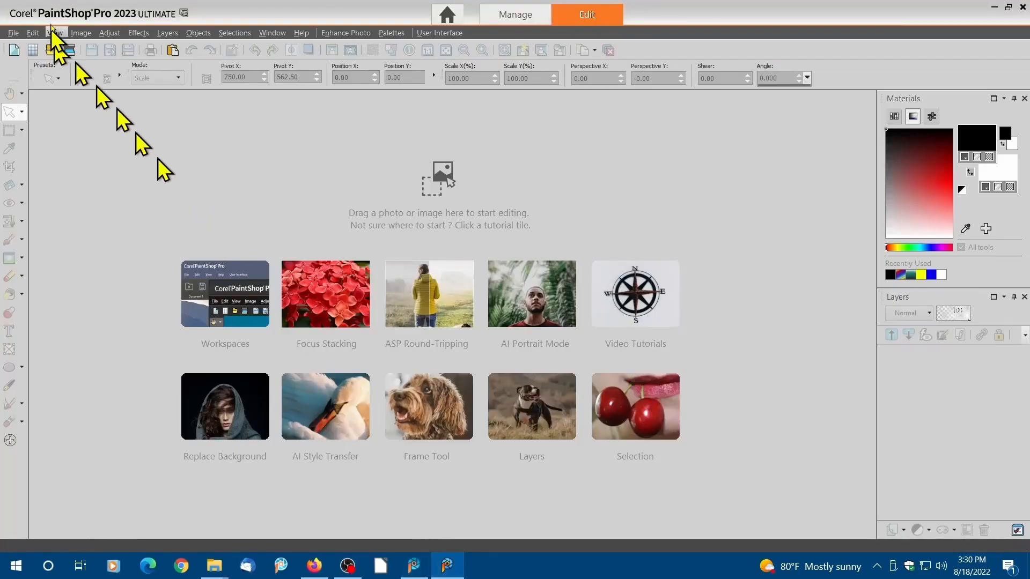
pyautogui.click(173, 50)
pyautogui.click(172, 51)
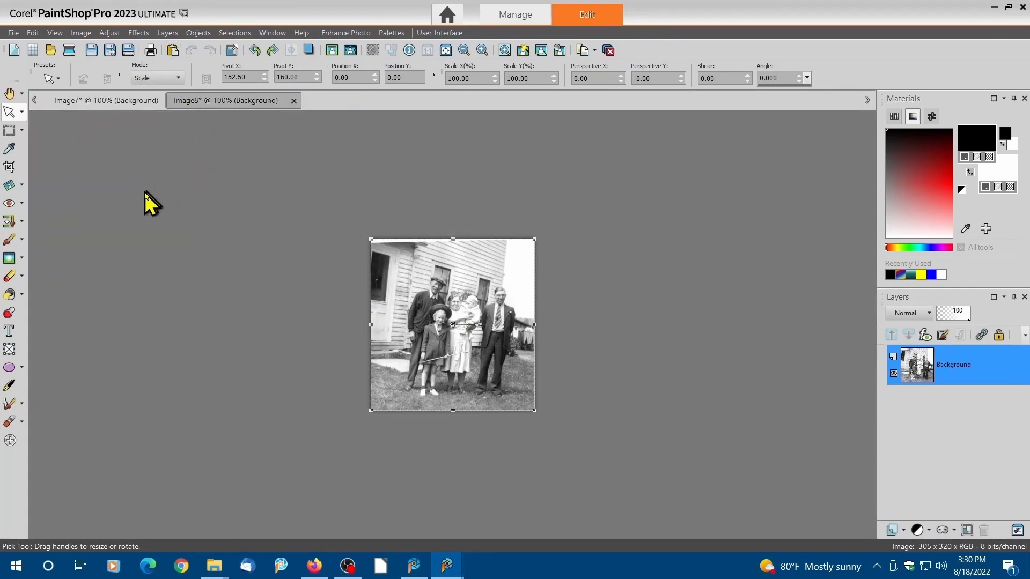
# Step: Straighten Image8 with the Straighten tool at an angle of about 8.85 degrees, cropping the image edges
pyautogui.scroll(2, 149, 203)
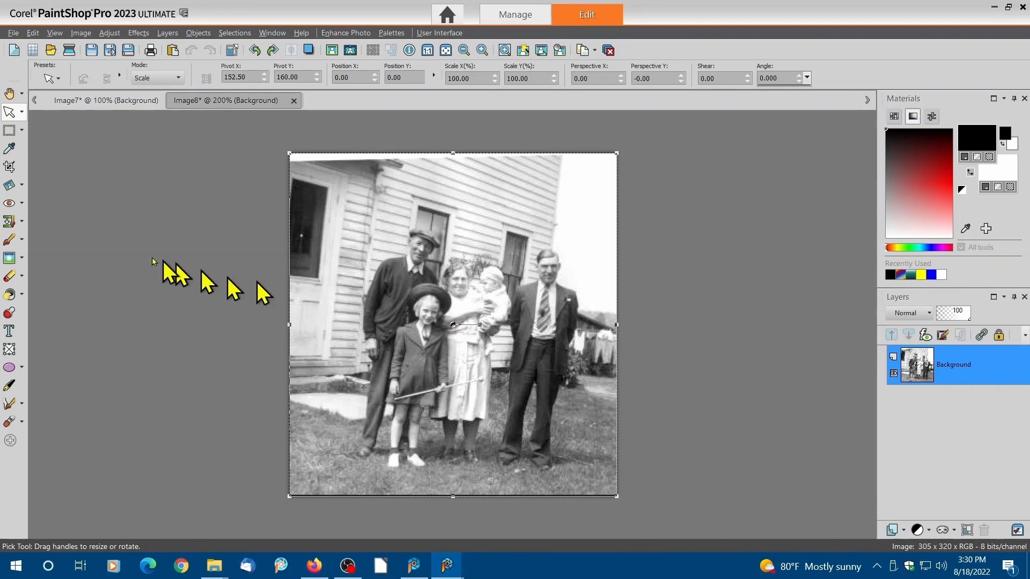
pyautogui.click(22, 185)
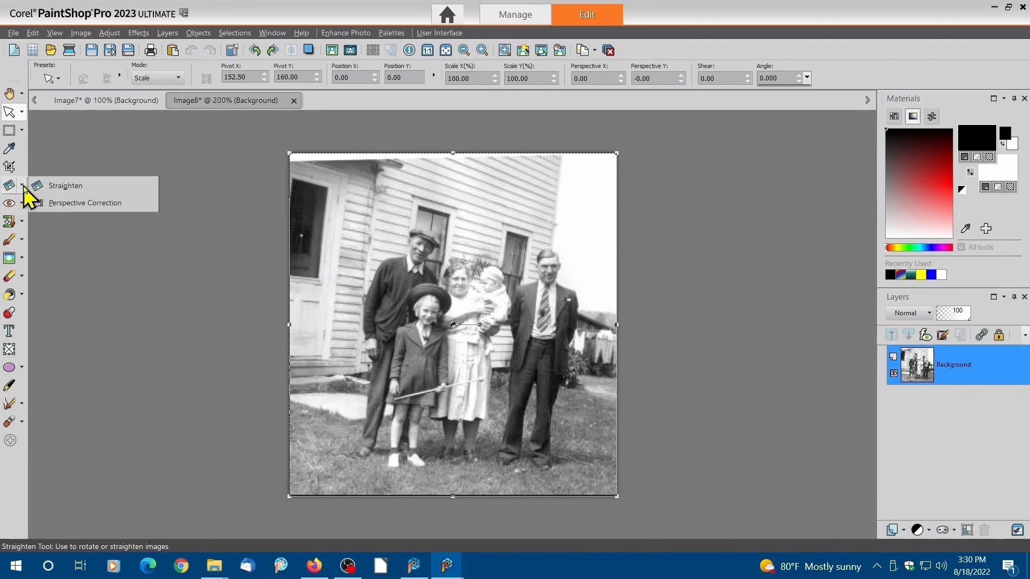
pyautogui.click(56, 186)
pyautogui.moveTo(552, 325); pyautogui.dragTo(553, 355)
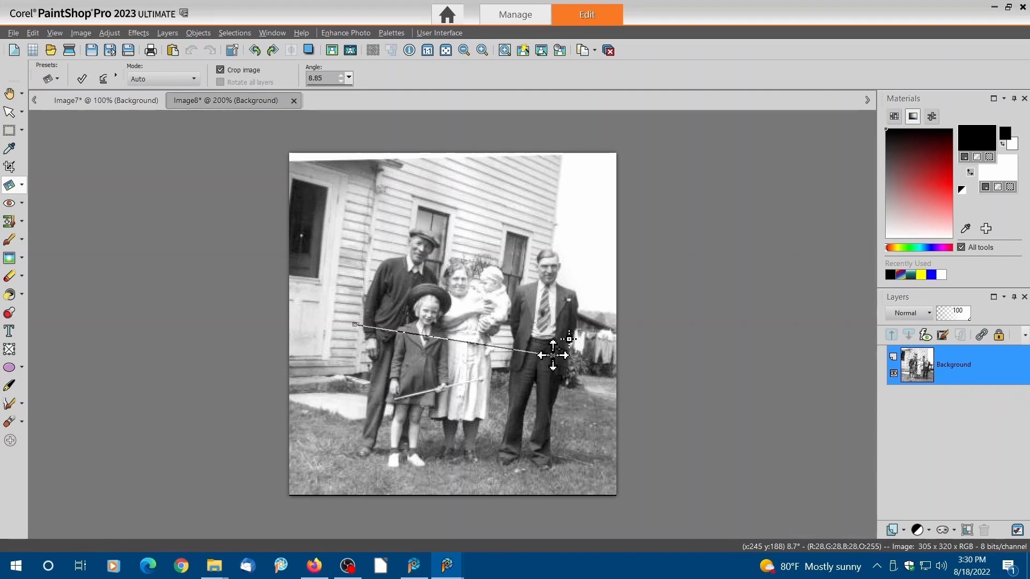
pyautogui.click(81, 79)
# Step: Crop Image8 closely around the family to about 226 x 241 pixels as a new image, using the Golden Ratio guide, and view the result
pyautogui.click(9, 166)
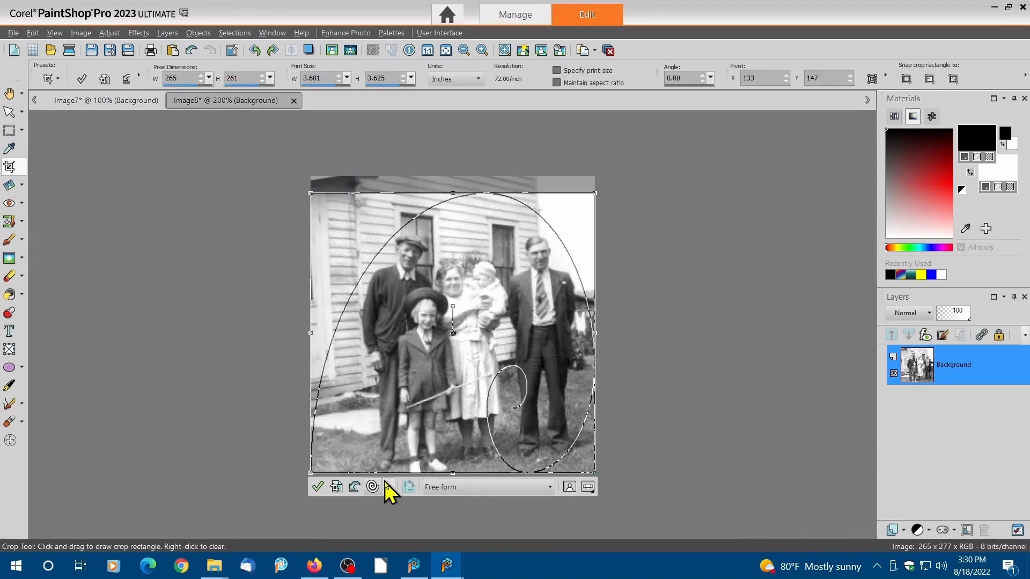
pyautogui.click(356, 487)
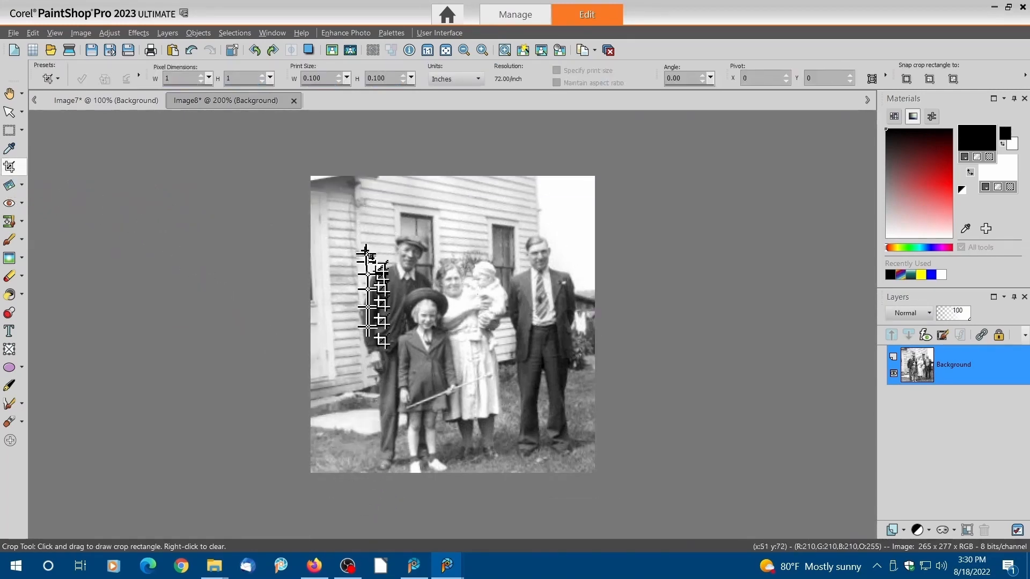
pyautogui.moveTo(343, 215); pyautogui.dragTo(585, 473)
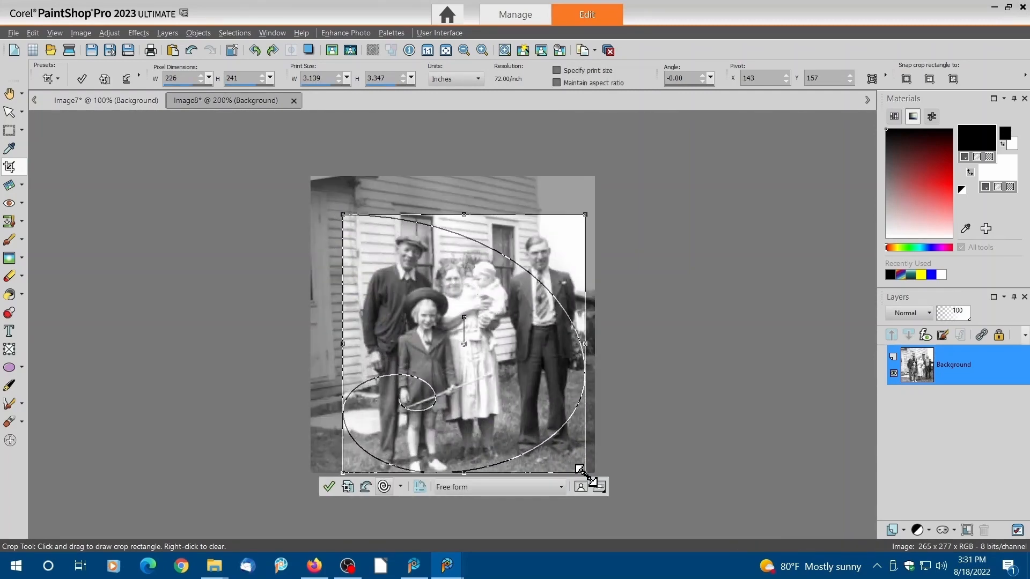
pyautogui.click(401, 487)
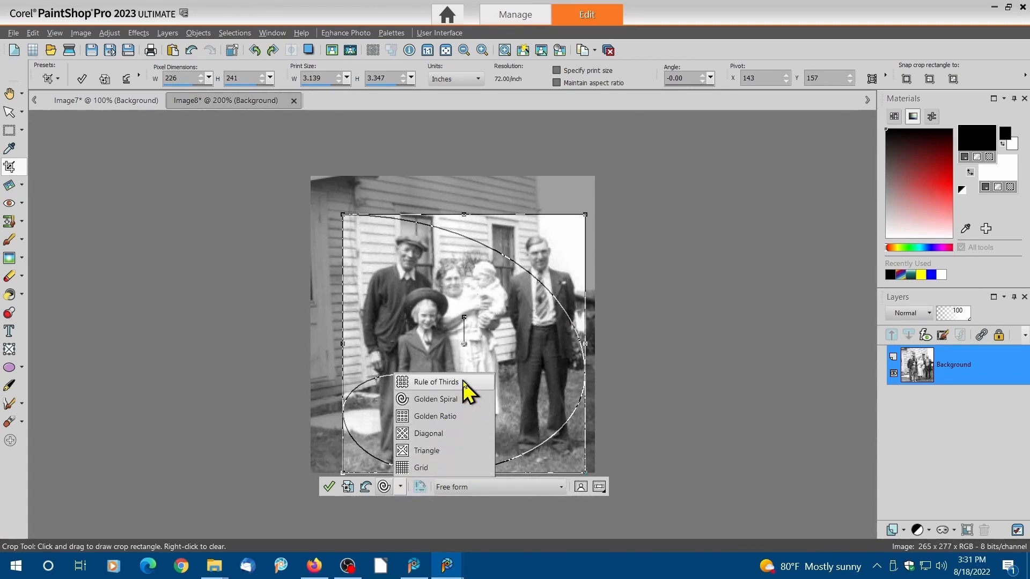
pyautogui.click(428, 417)
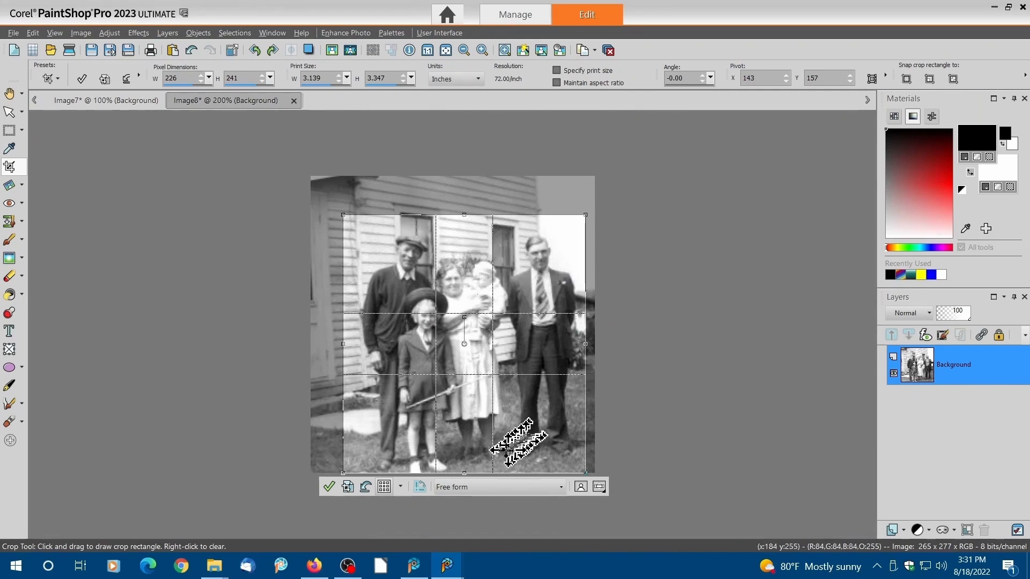
pyautogui.click(348, 488)
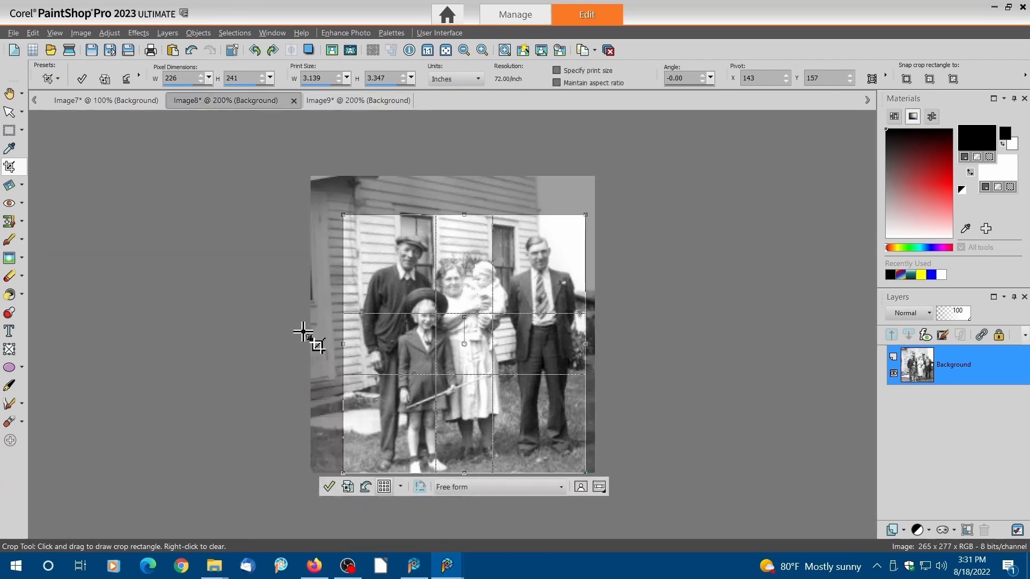
pyautogui.click(351, 100)
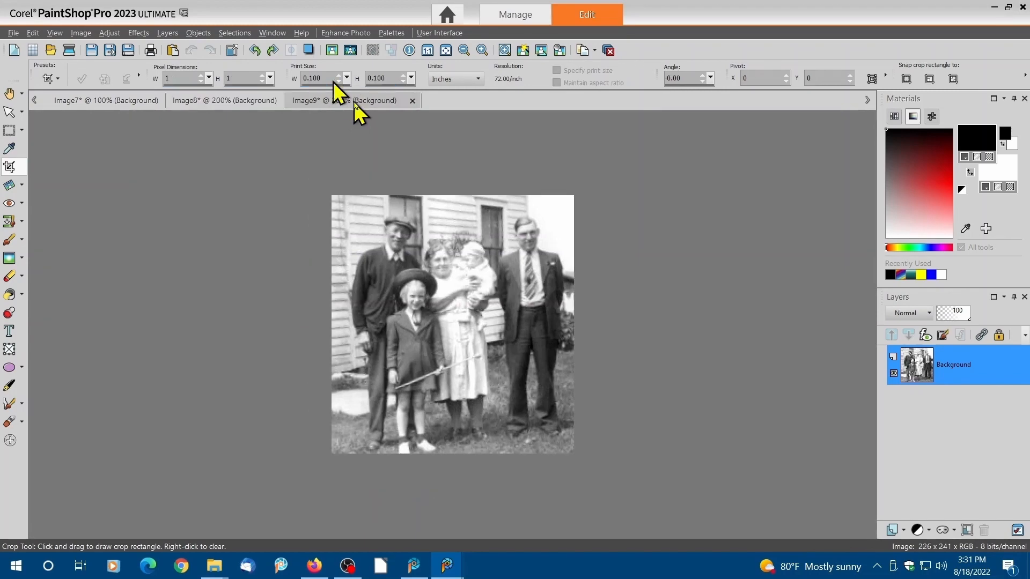
pyautogui.scroll(2, 388, 355)
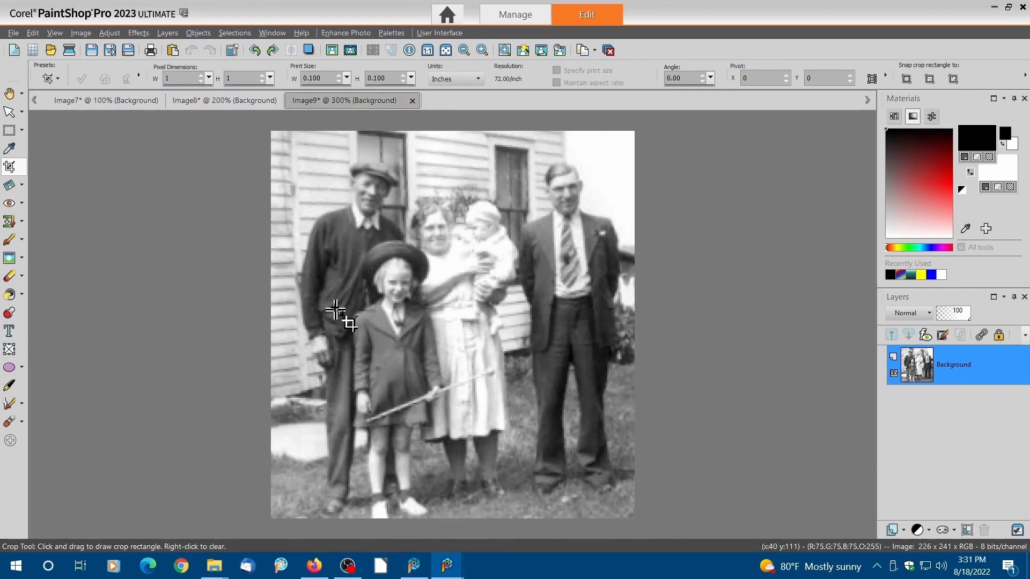
# Step: Leave the crop tool and compare the pixel detail of the original Image7 and the cropped Image9 at high magnification
pyautogui.click(121, 100)
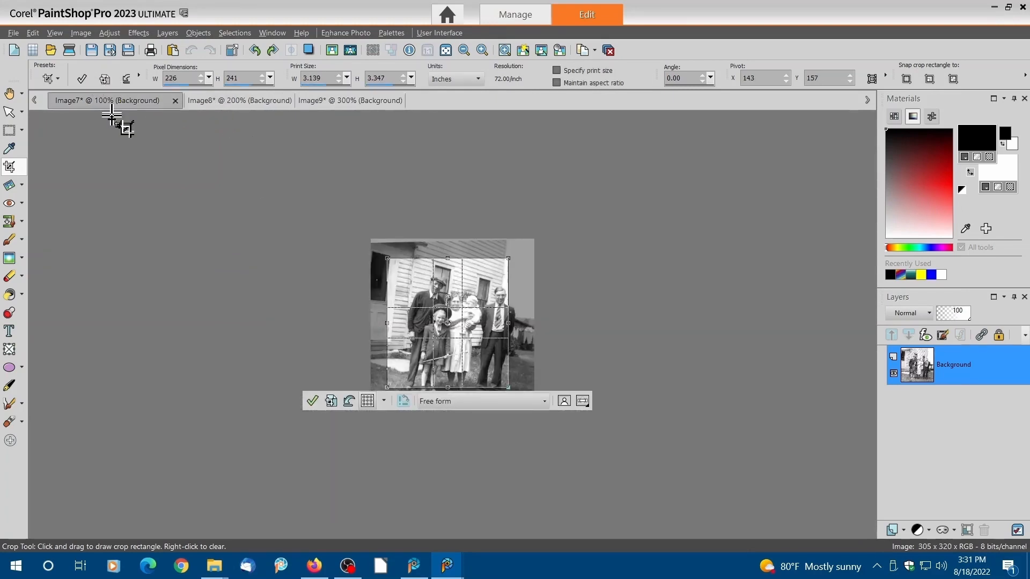
pyautogui.click(10, 110)
pyautogui.scroll(1, 287, 327)
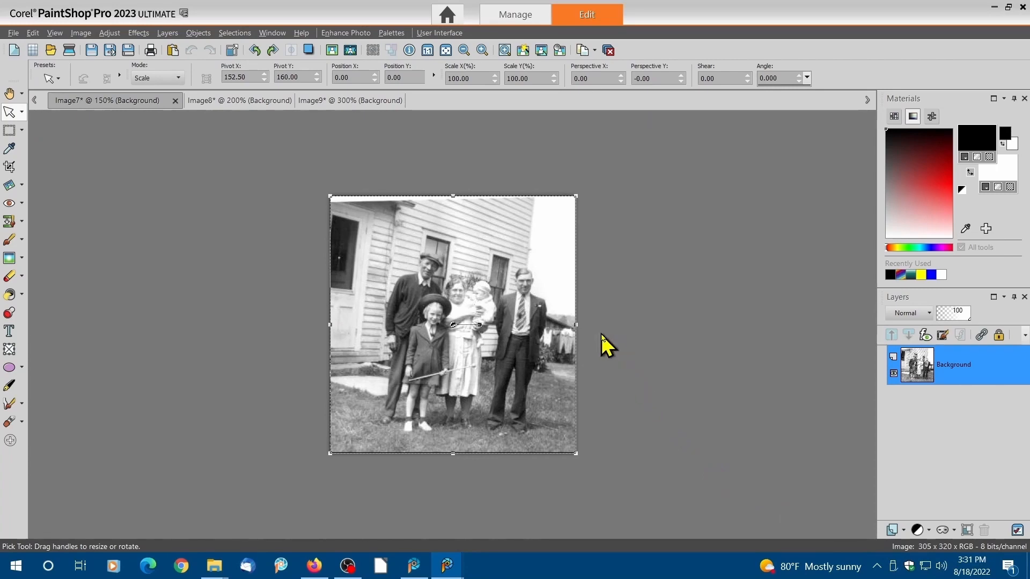
pyautogui.scroll(1, 601, 335)
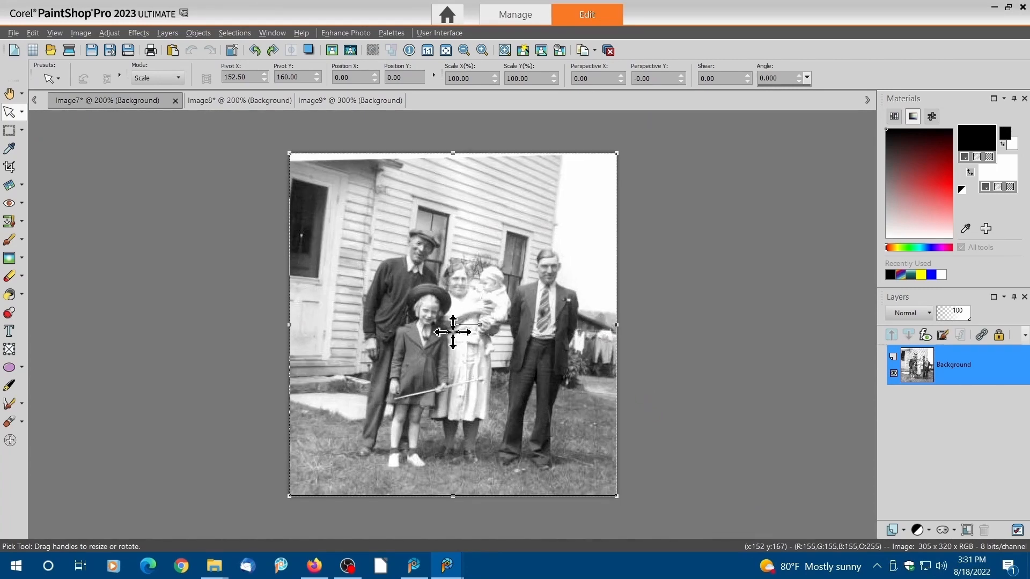
pyautogui.scroll(2, 453, 332)
pyautogui.scroll(1, 453, 332)
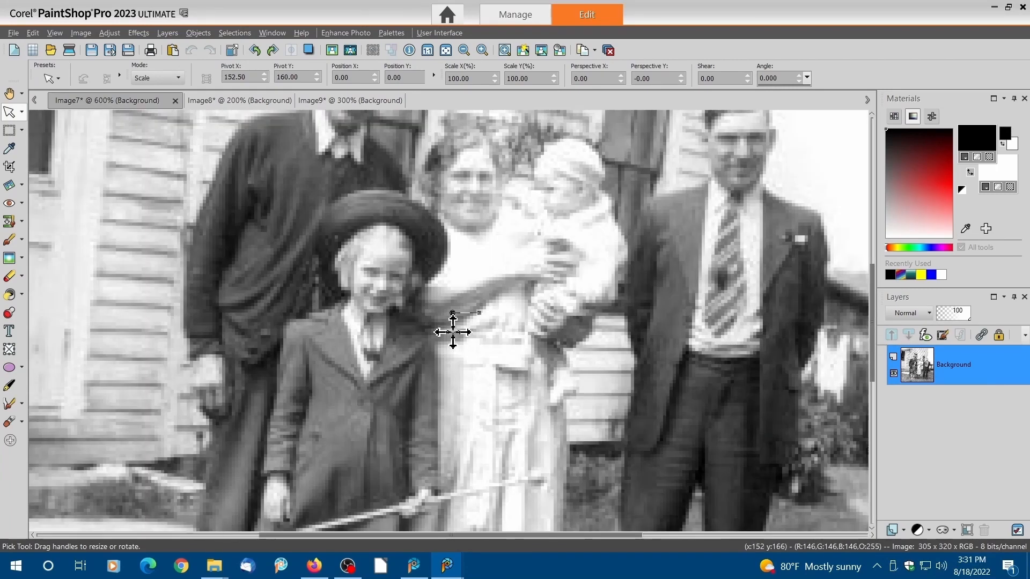
pyautogui.scroll(1, 453, 333)
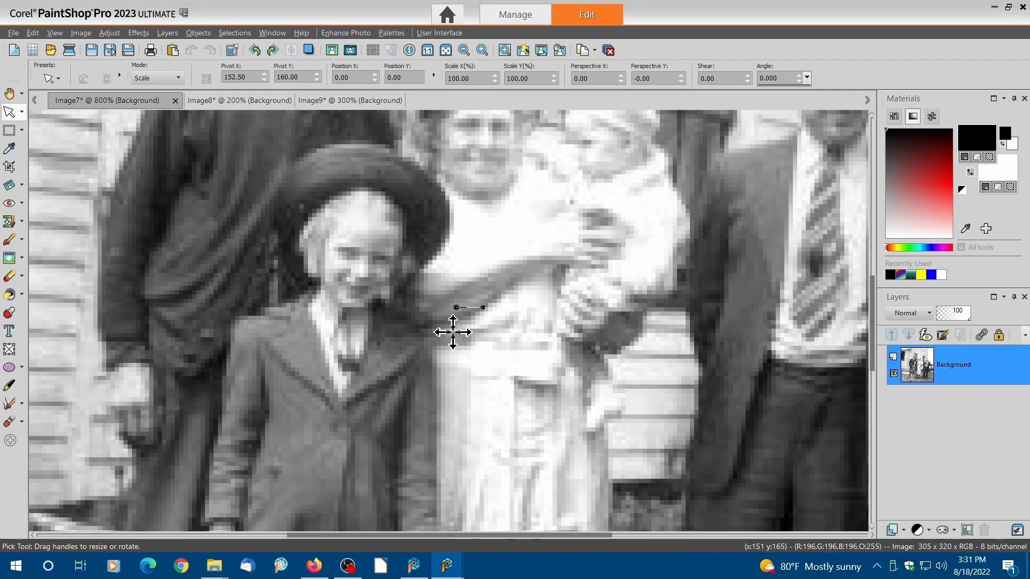
pyautogui.scroll(-1, 453, 332)
pyautogui.scroll(-2, 453, 333)
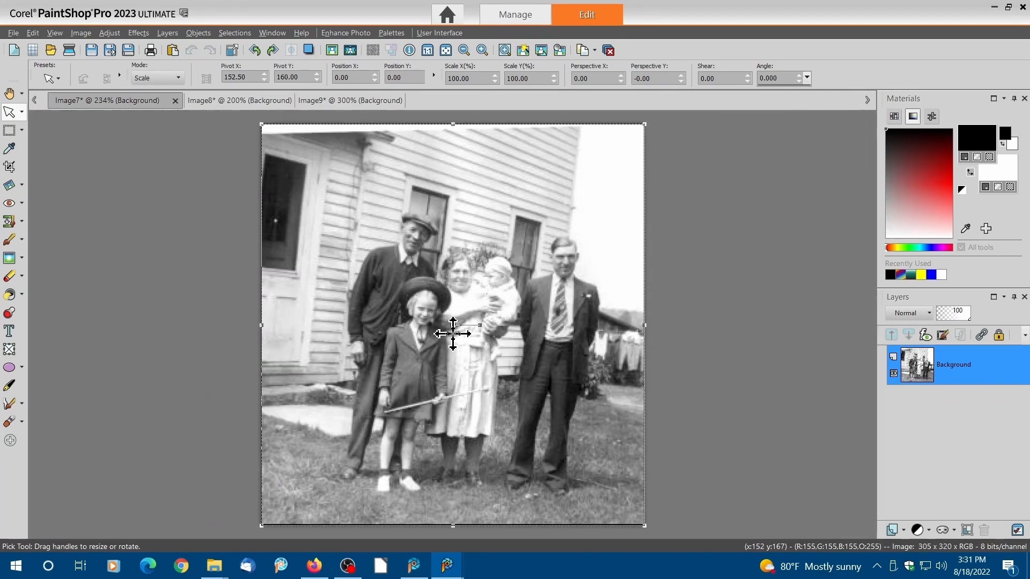
pyautogui.click(351, 101)
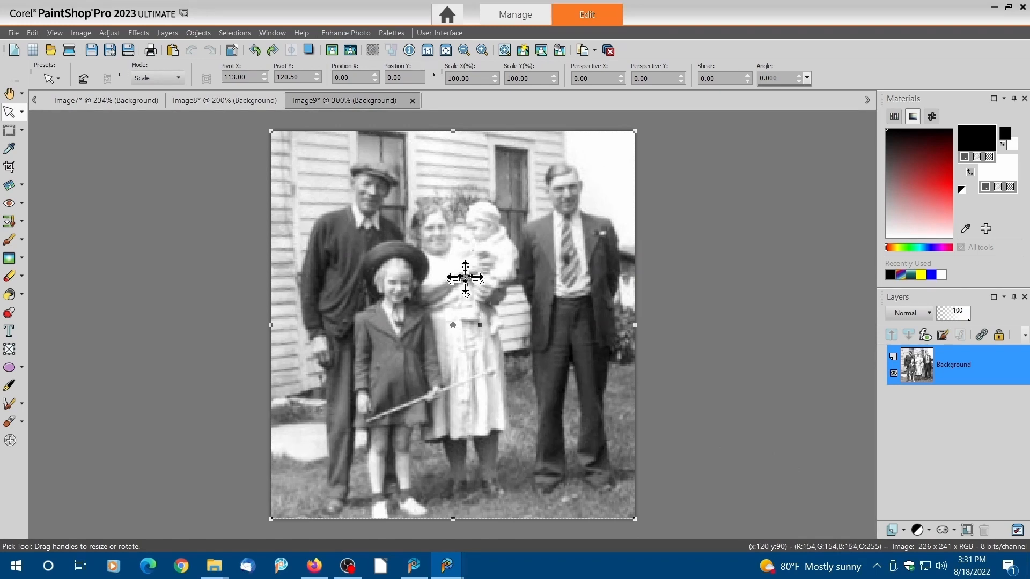
pyautogui.scroll(4, 393, 296)
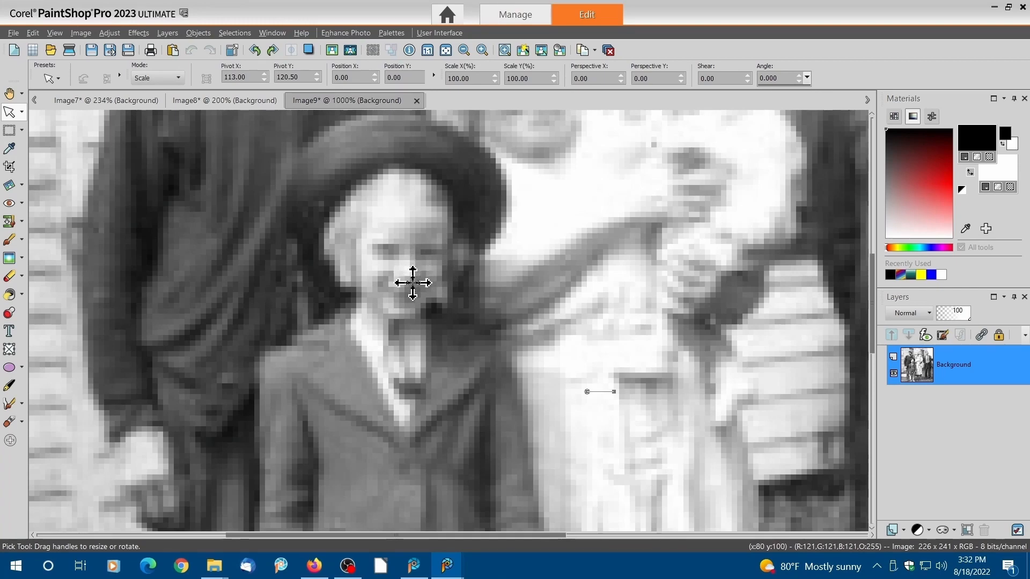
pyautogui.scroll(-5, 413, 282)
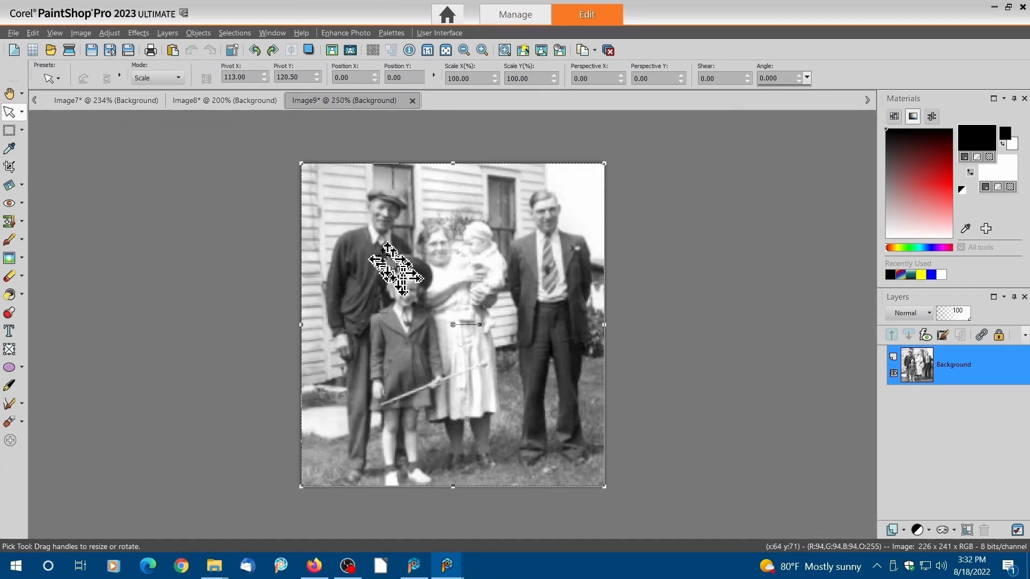
# Step: Try resizing Image9 by print size to the 4x6 standard size in inches with AI-Powered resampling, and undo it
pyautogui.click(232, 51)
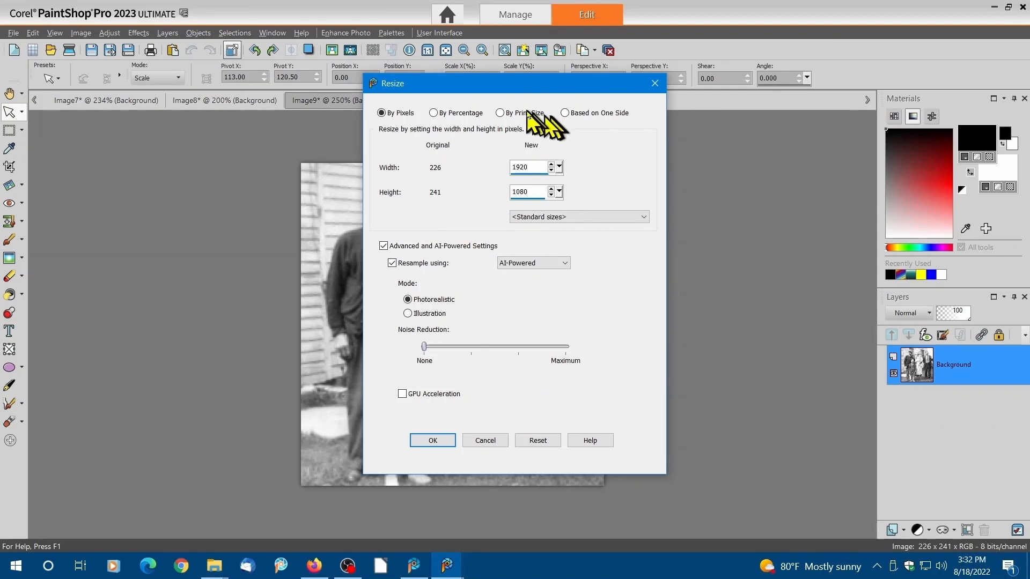
pyautogui.click(501, 112)
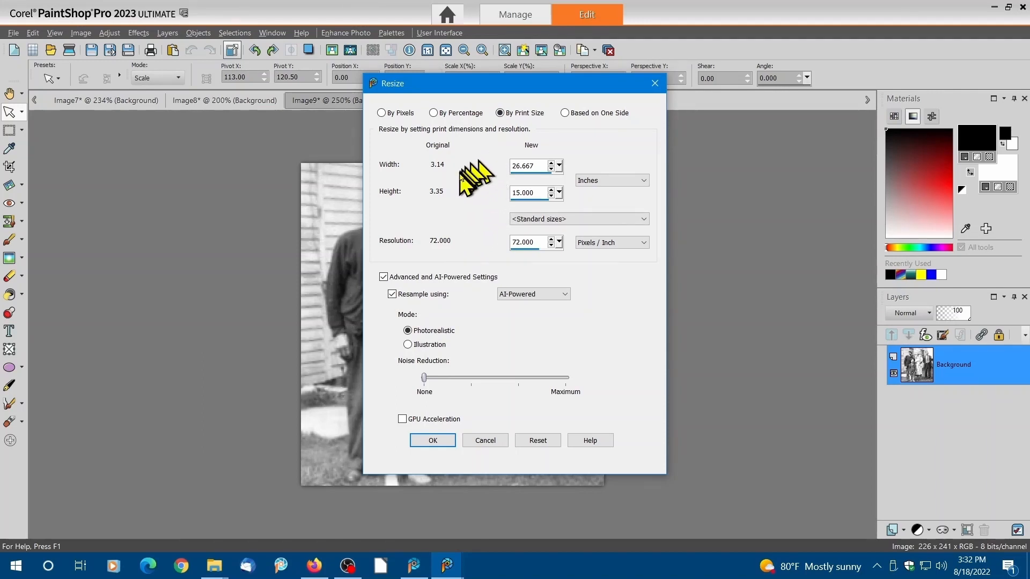
pyautogui.click(608, 180)
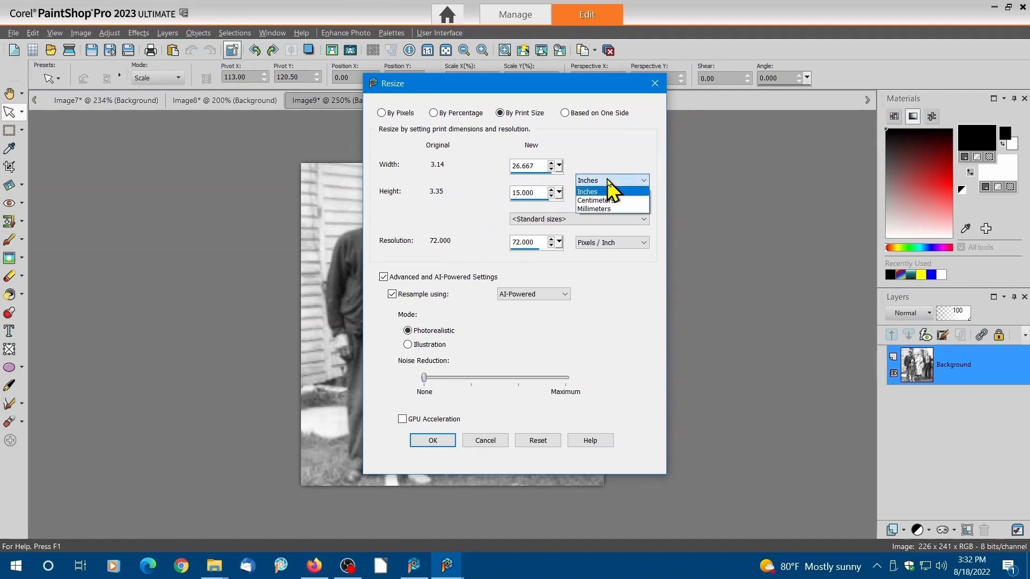
pyautogui.click(606, 183)
pyautogui.click(613, 219)
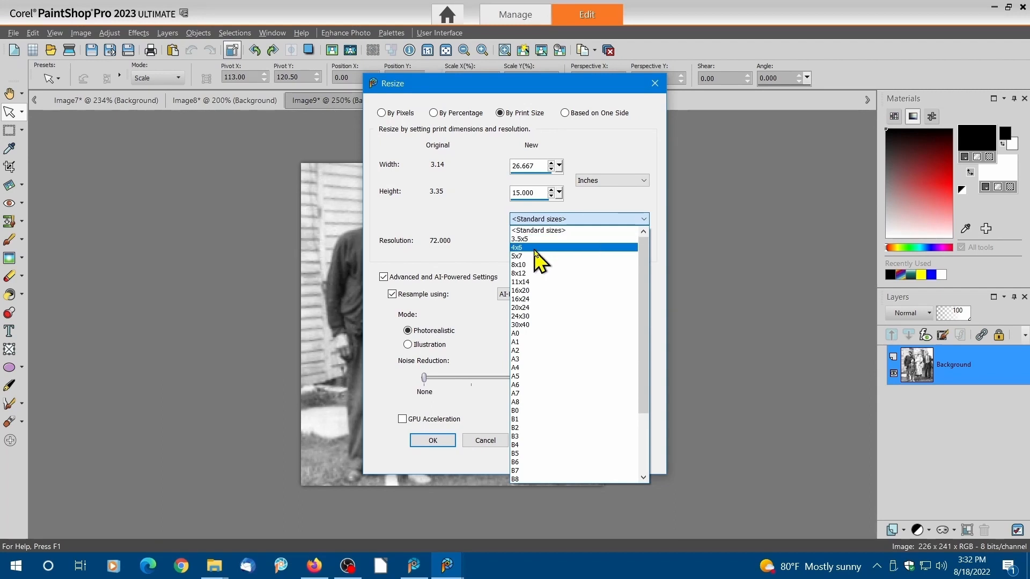
pyautogui.click(536, 248)
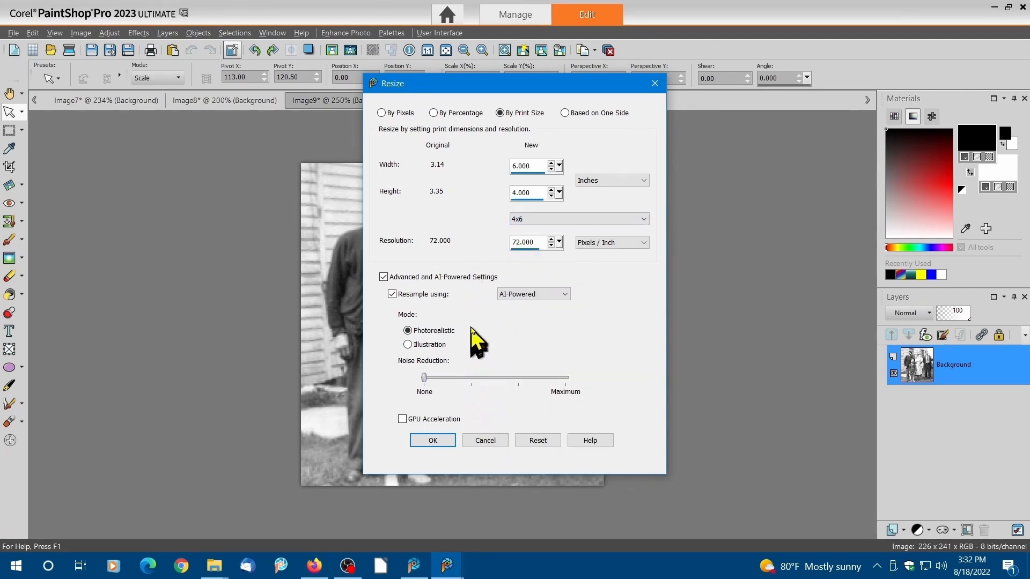
pyautogui.click(435, 442)
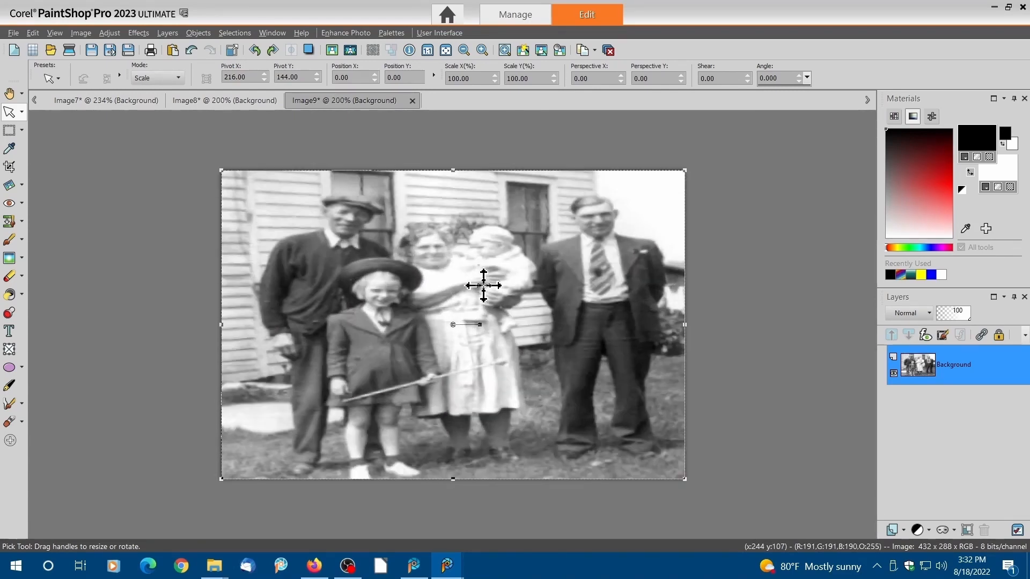
pyautogui.hotkey('ctrl', 'z')
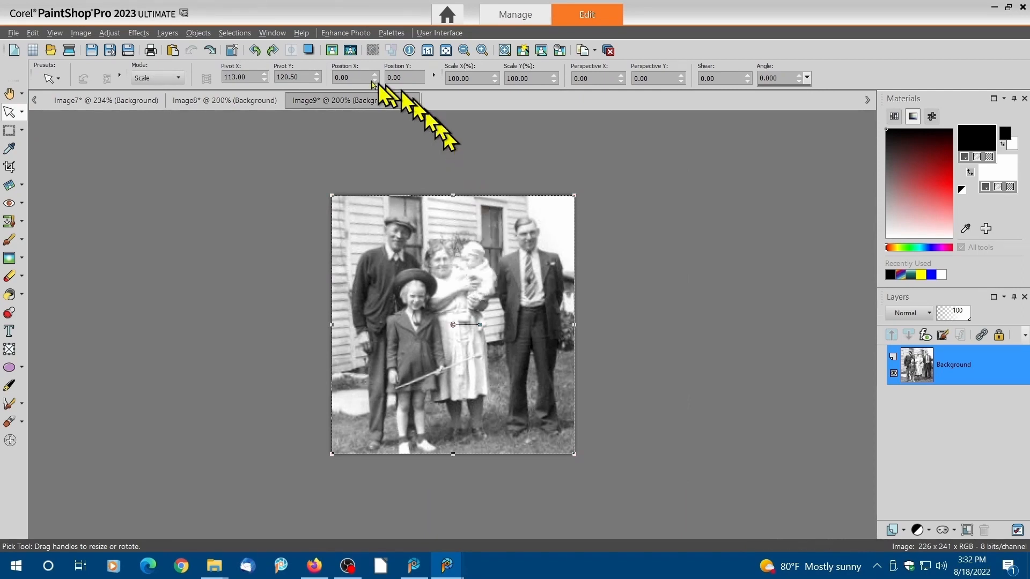
# Step: Resize Image9 based on one side to a 600-pixel long side, using AI-Powered Photorealistic resampling with light noise reduction
pyautogui.click(234, 51)
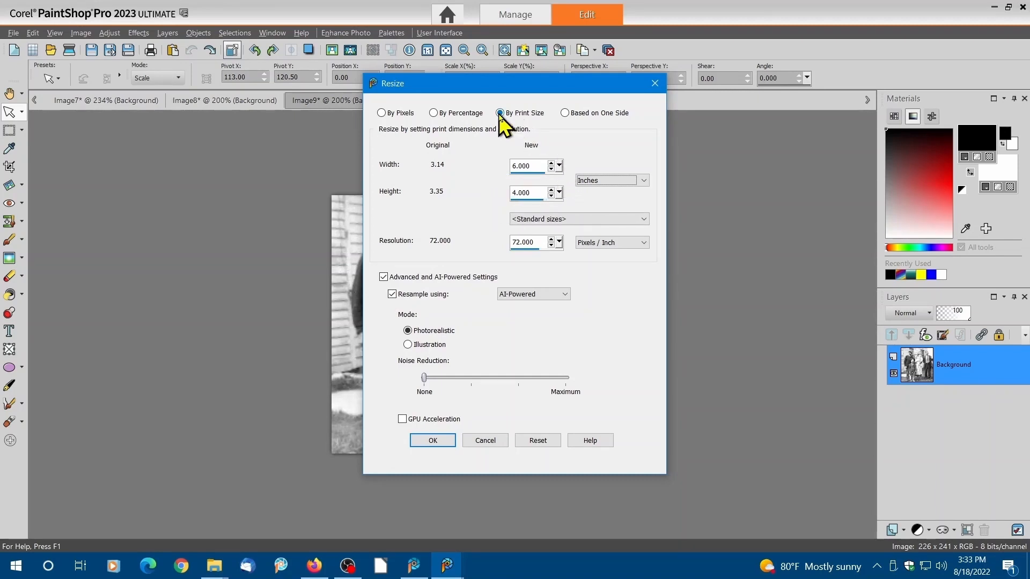
pyautogui.click(565, 113)
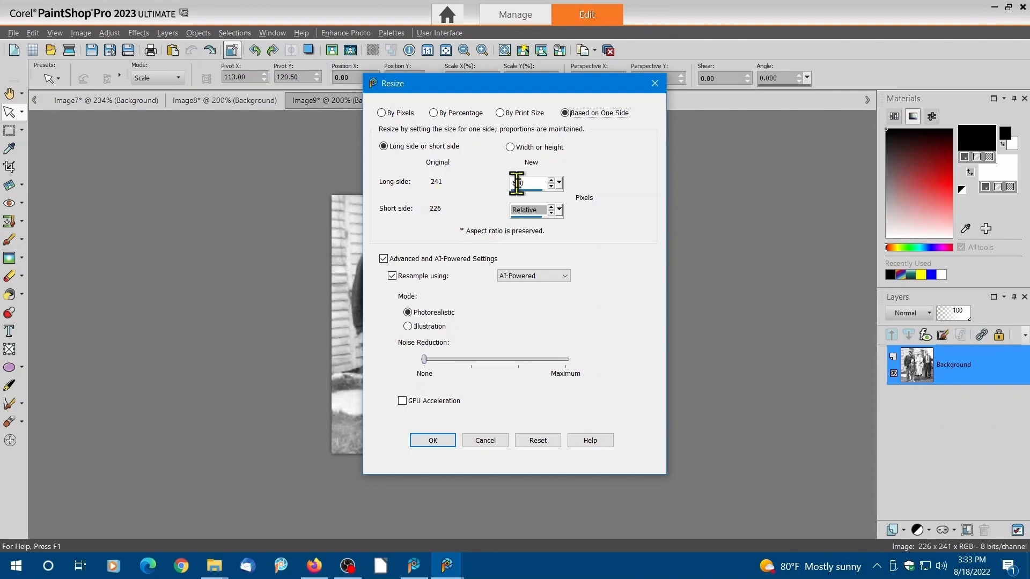
pyautogui.click(537, 208)
pyautogui.click(530, 183)
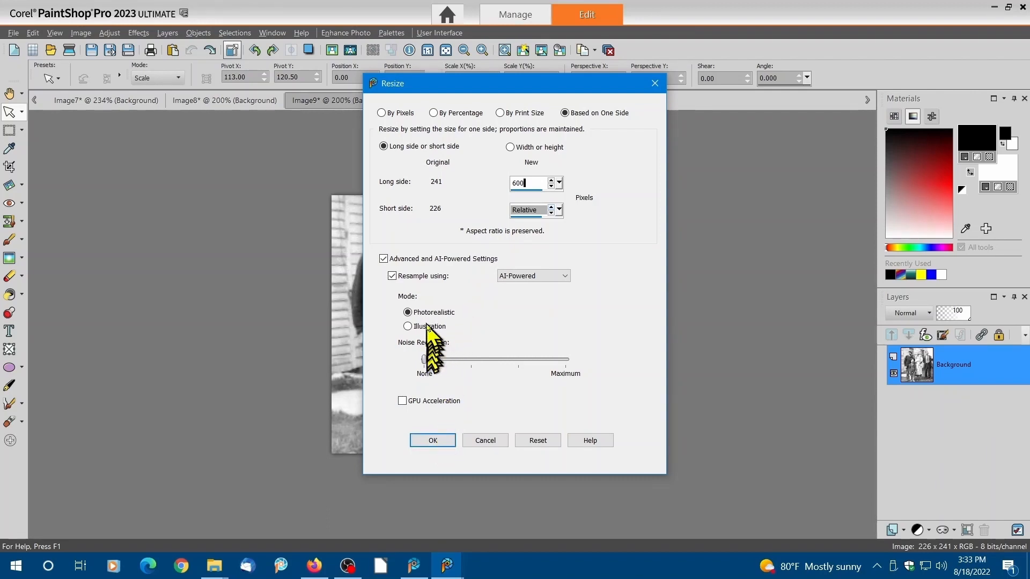
pyautogui.moveTo(424, 359); pyautogui.dragTo(461, 362)
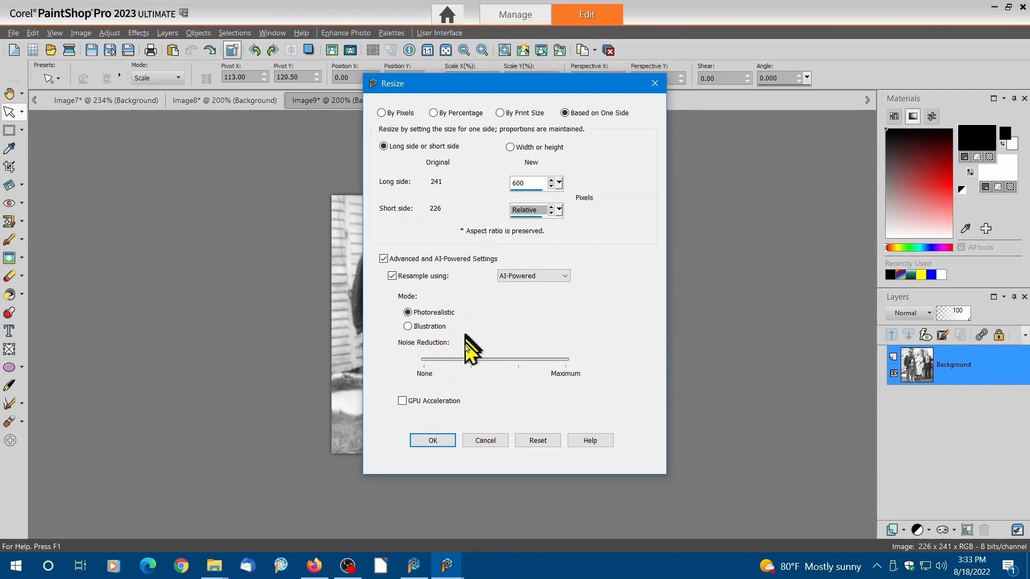
pyautogui.click(433, 441)
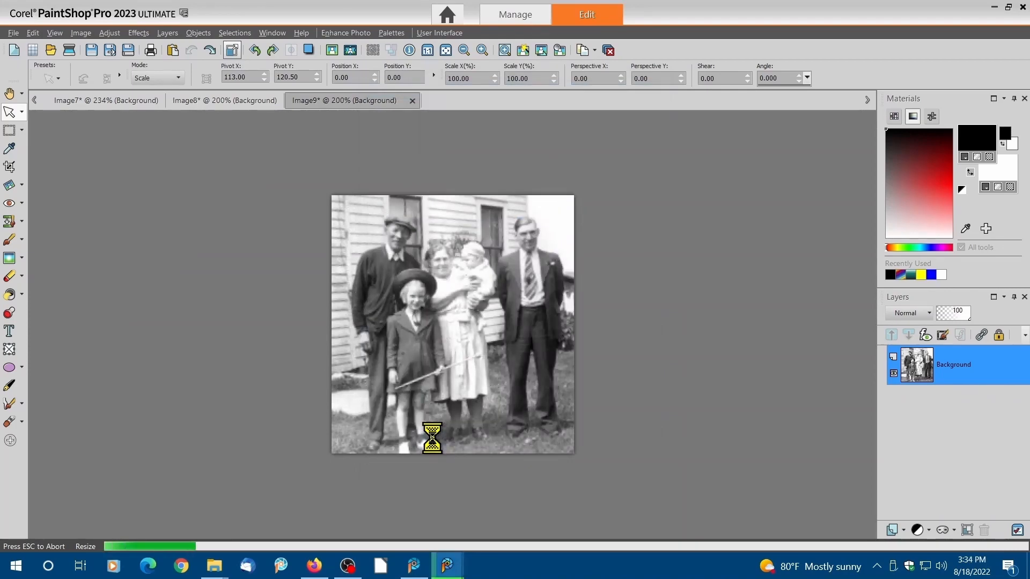
# Step: Compare the facial detail of the resized Image9 with the original Image7 at high magnification
pyautogui.scroll(-2, 477, 322)
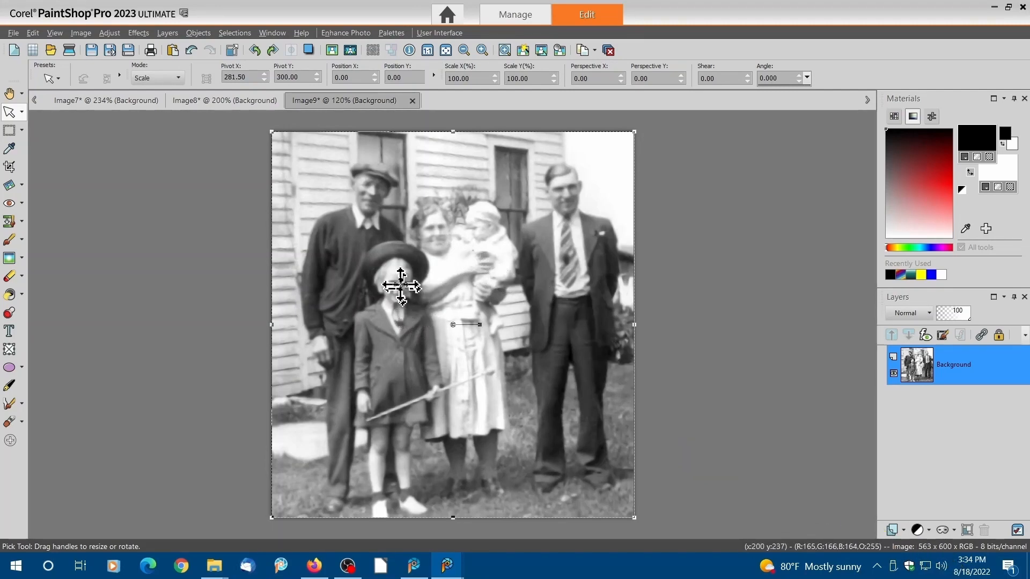
pyautogui.scroll(5, 400, 285)
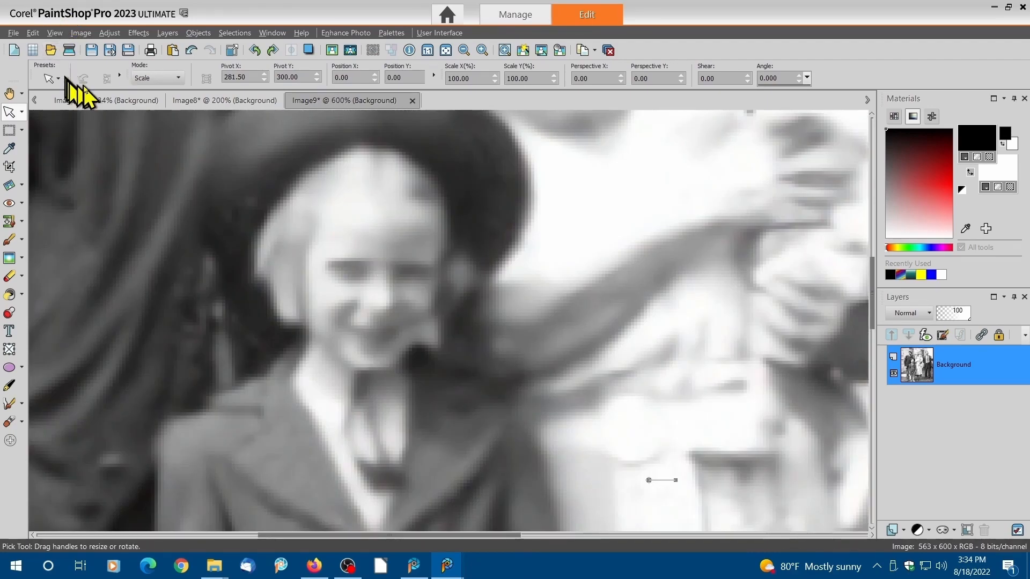
pyautogui.click(92, 101)
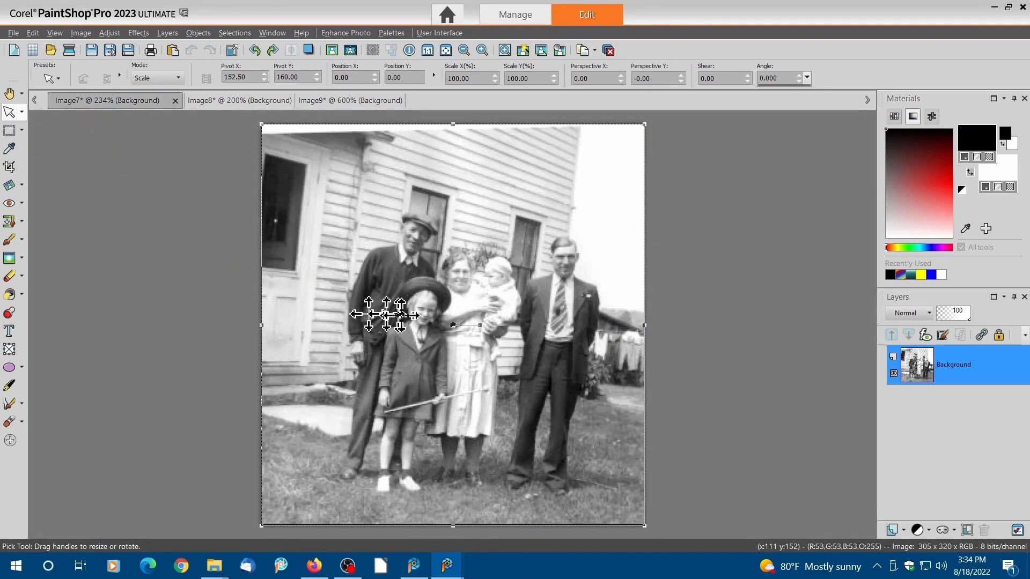
pyautogui.scroll(7, 401, 316)
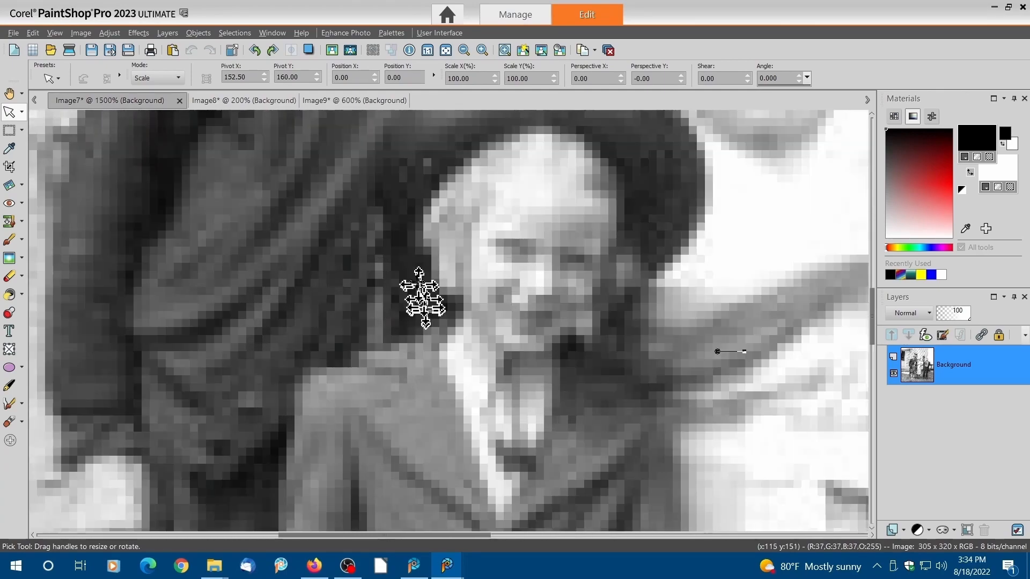
pyautogui.click(362, 102)
pyautogui.scroll(-3, 368, 246)
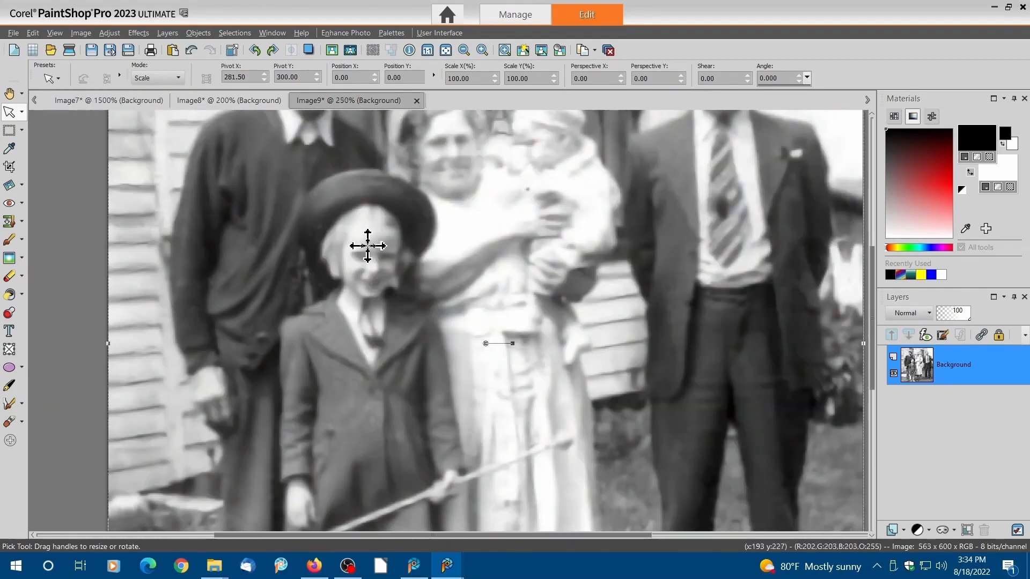
pyautogui.scroll(-2, 368, 245)
pyautogui.scroll(-1, 367, 246)
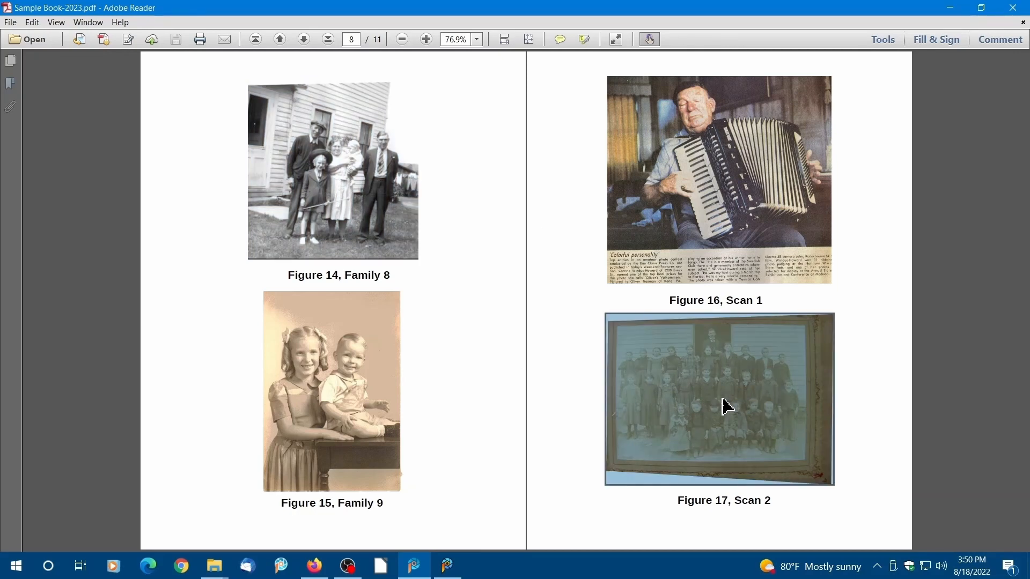
# Step: Copy the Figure 17, Scan 2 picture from the PDF and paste it twice as new images in PaintShop Pro
pyautogui.rightClick(724, 403)
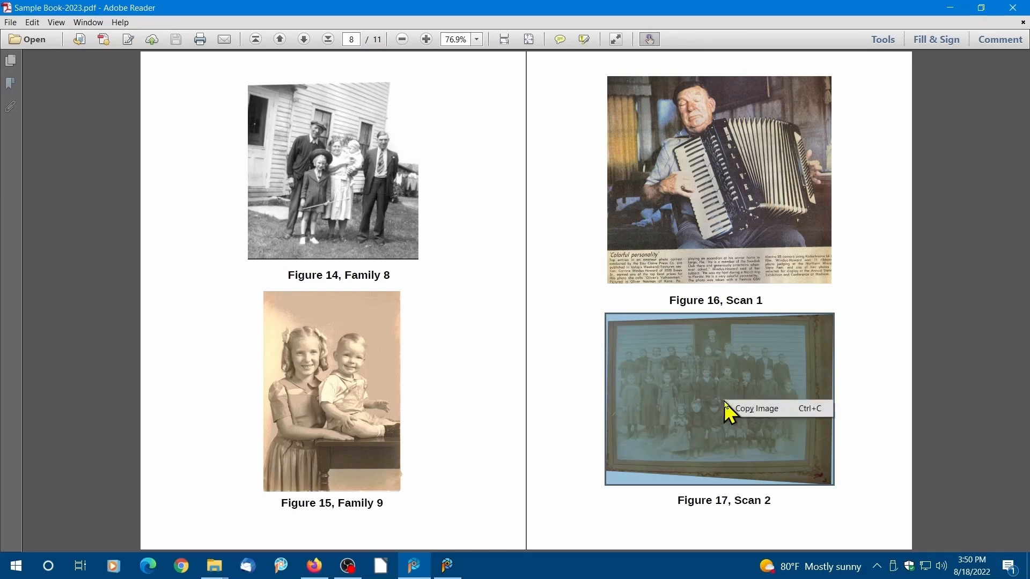
pyautogui.click(746, 410)
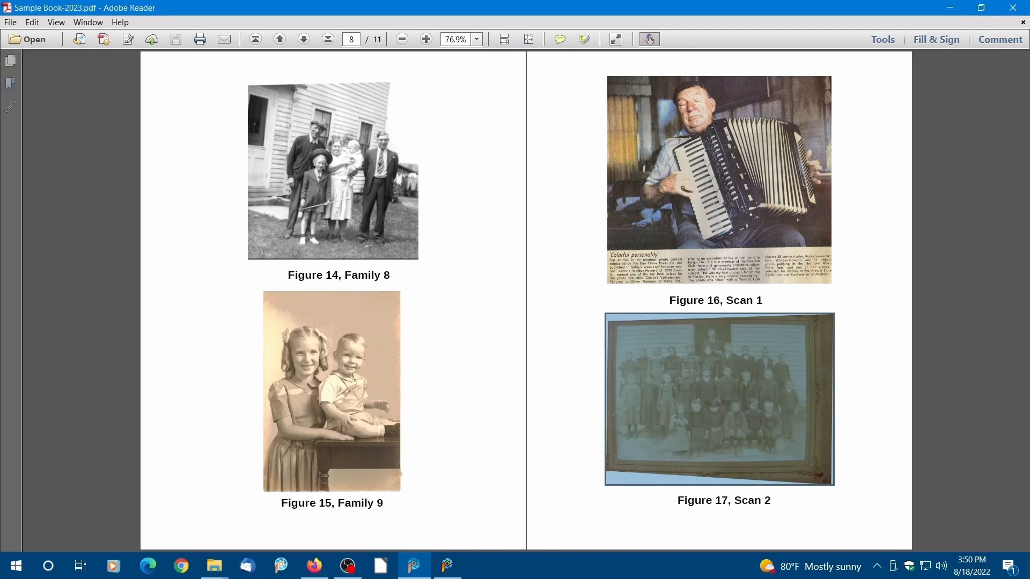
pyautogui.click(445, 568)
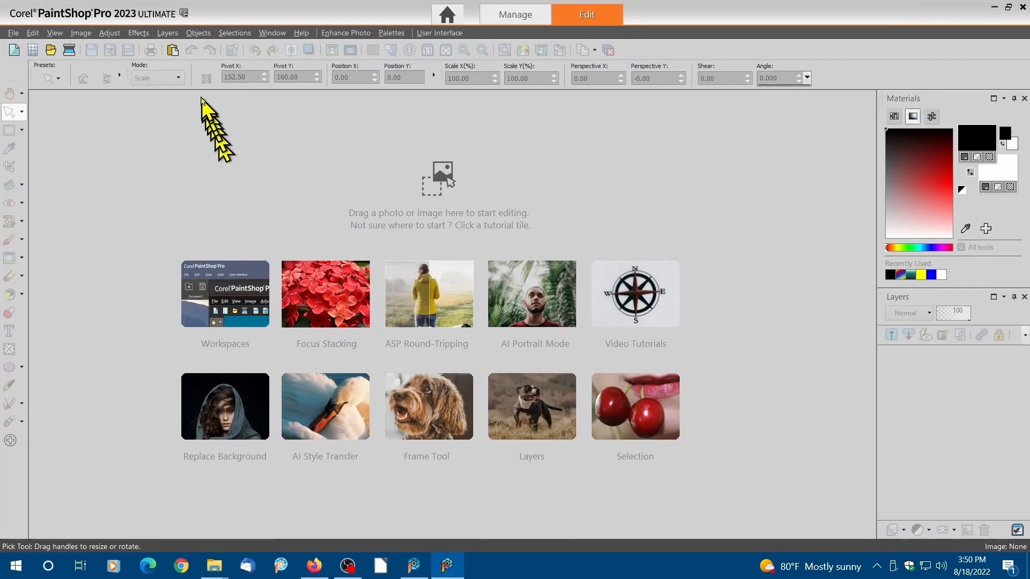
pyautogui.click(173, 51)
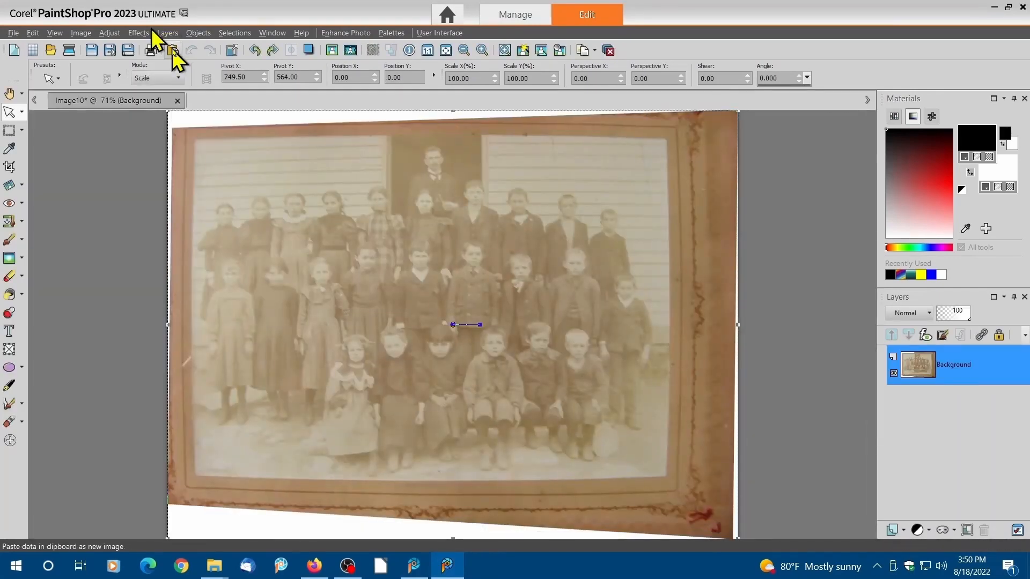
pyautogui.click(172, 52)
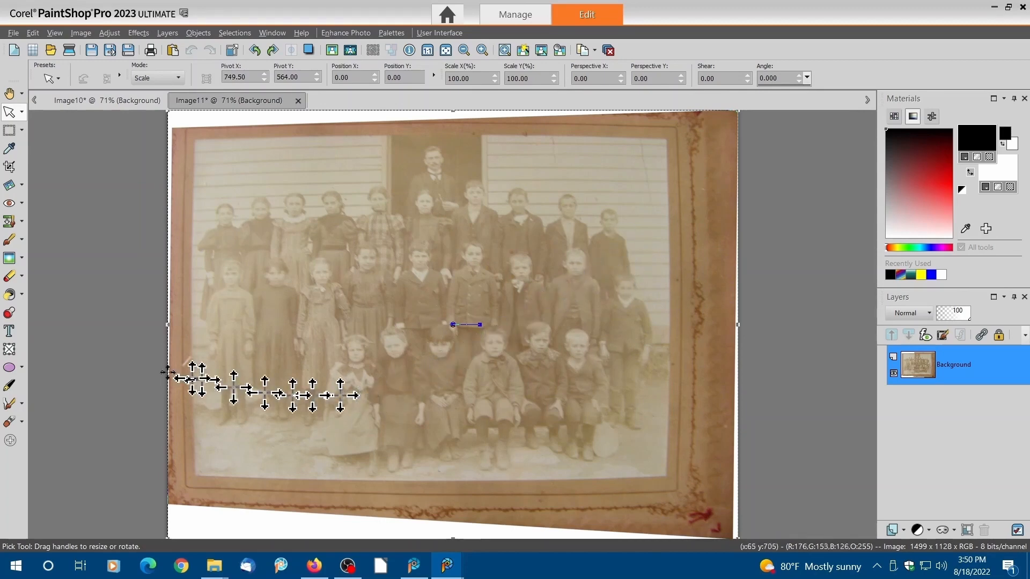
# Step: Apply Perspective Correction to Image11 with Crop image enabled, matching the four points to the corners of the class photo inside its mount
pyautogui.click(22, 185)
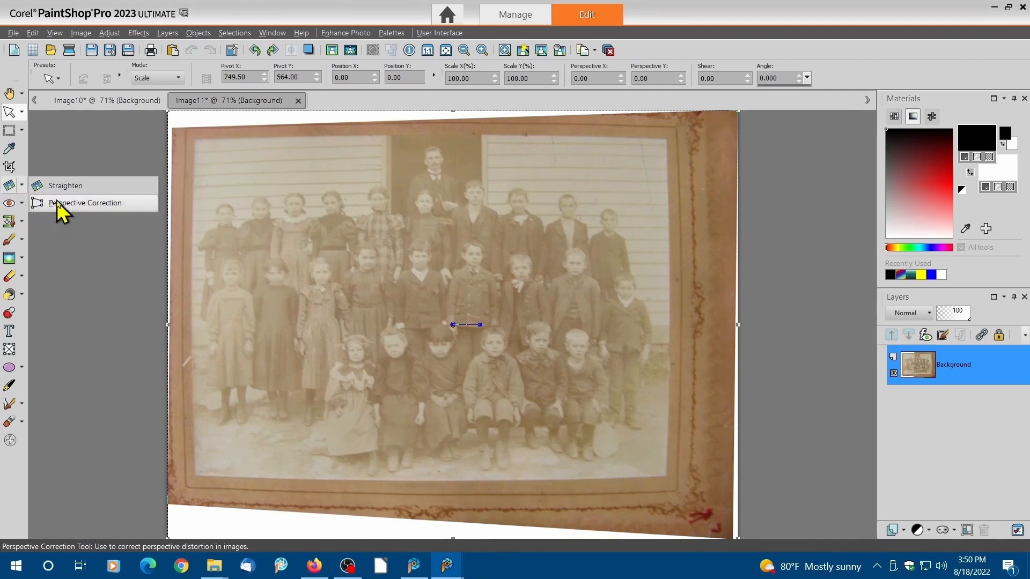
pyautogui.click(59, 200)
pyautogui.moveTo(403, 339); pyautogui.dragTo(310, 283)
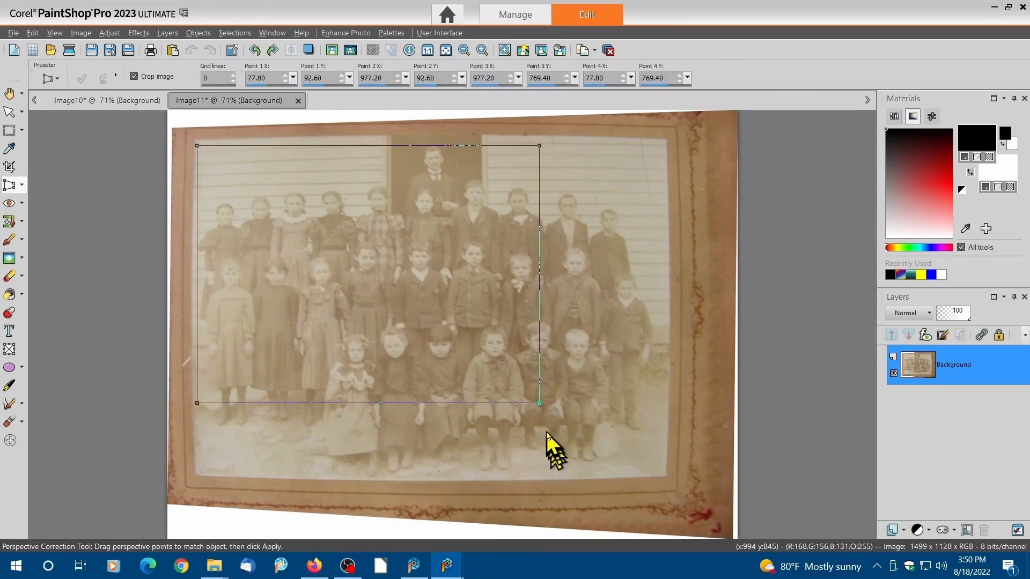
pyautogui.moveTo(540, 403); pyautogui.dragTo(662, 473)
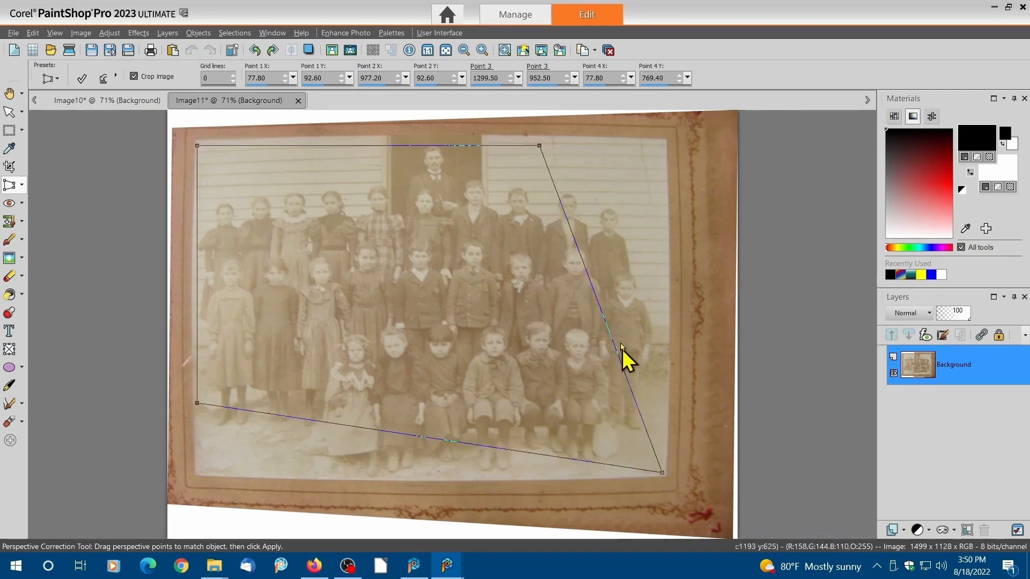
pyautogui.moveTo(539, 144); pyautogui.dragTo(661, 145)
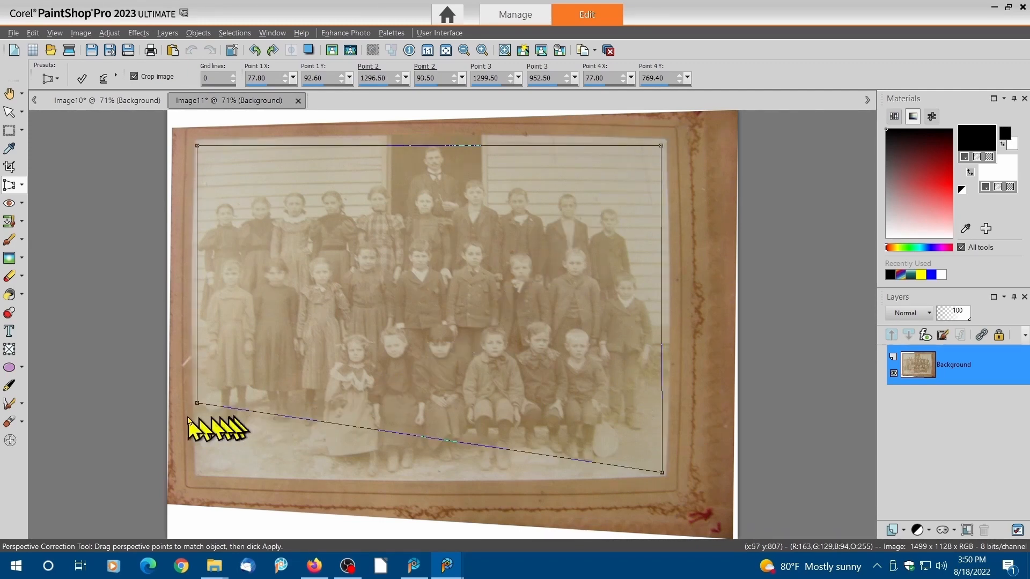
pyautogui.moveTo(196, 405); pyautogui.dragTo(196, 471)
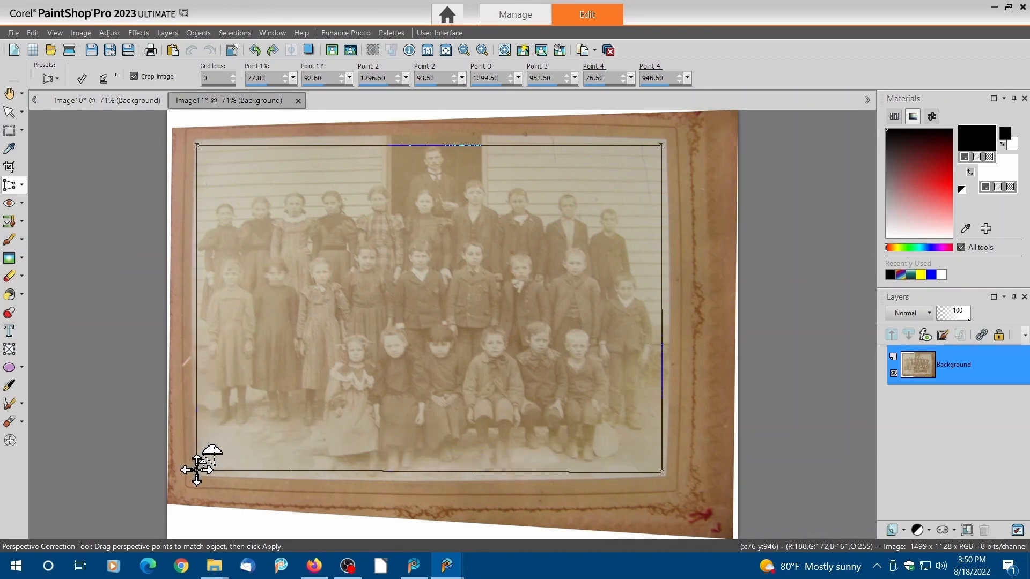
pyautogui.click(82, 80)
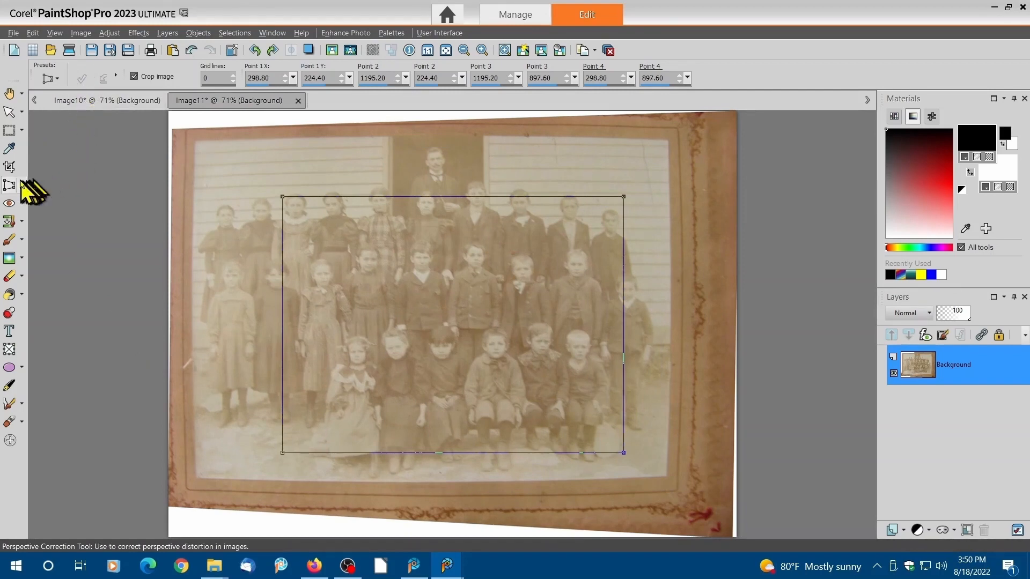
# Step: Clear the existing crop rectangle and crop Image11 to the class photo without its mount, about 1227 x 865 pixels, as a new image
pyautogui.click(11, 169)
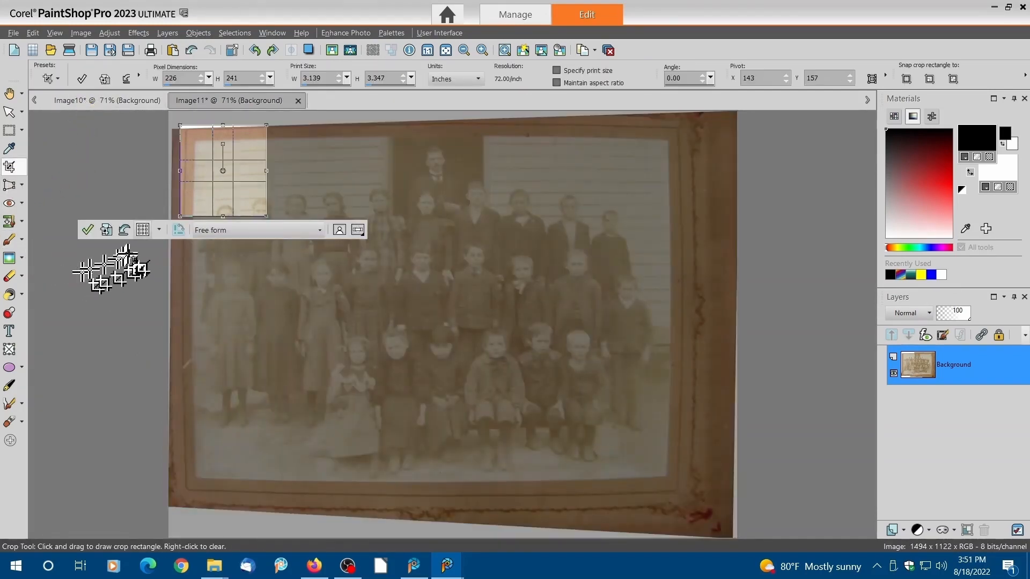
pyautogui.click(125, 230)
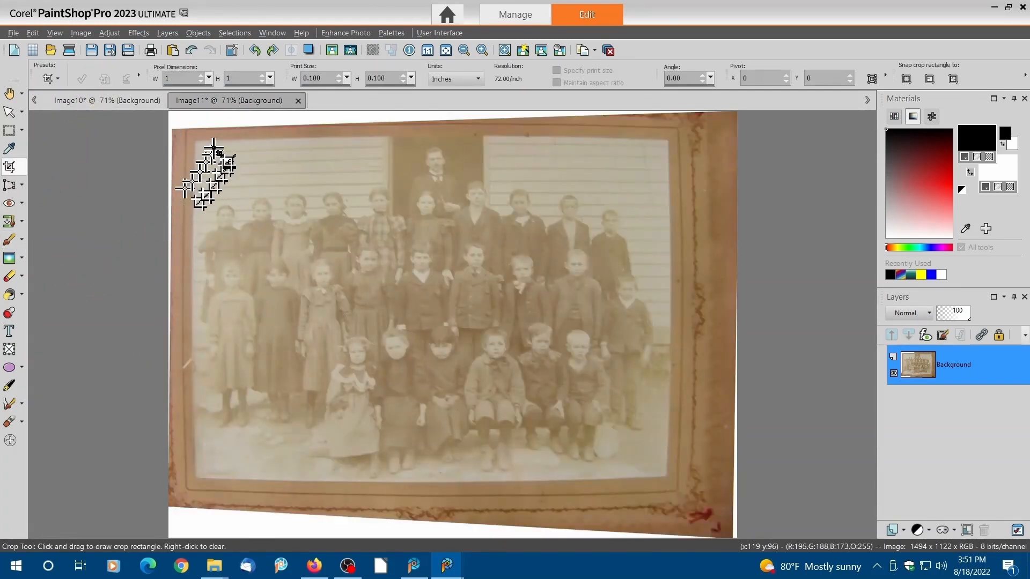
pyautogui.moveTo(198, 143); pyautogui.dragTo(662, 474)
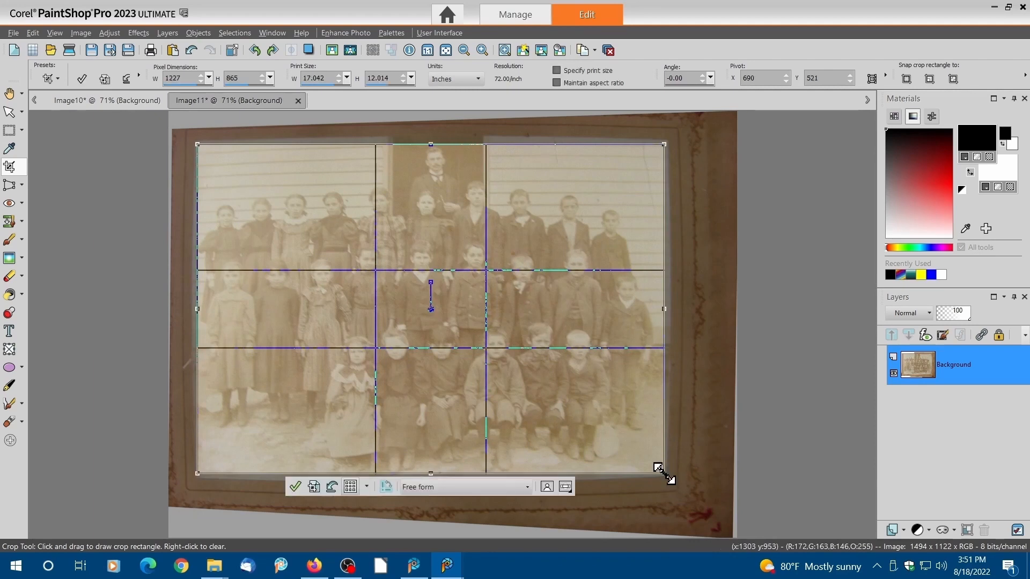
pyautogui.click(314, 488)
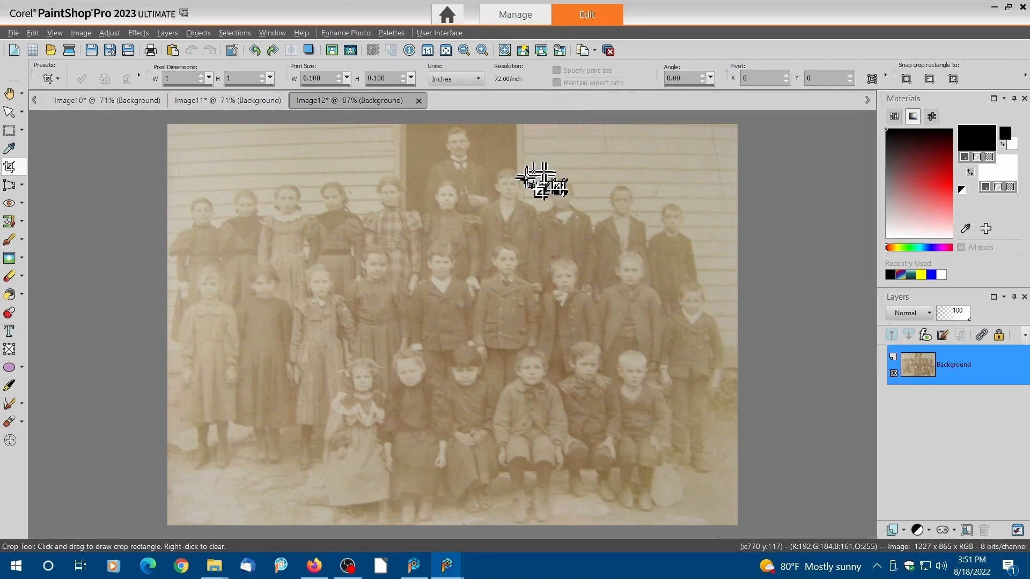
# Step: Apply Fade Correction with an amount of 45 to Image12 and convert the image to greyscale
pyautogui.click(561, 50)
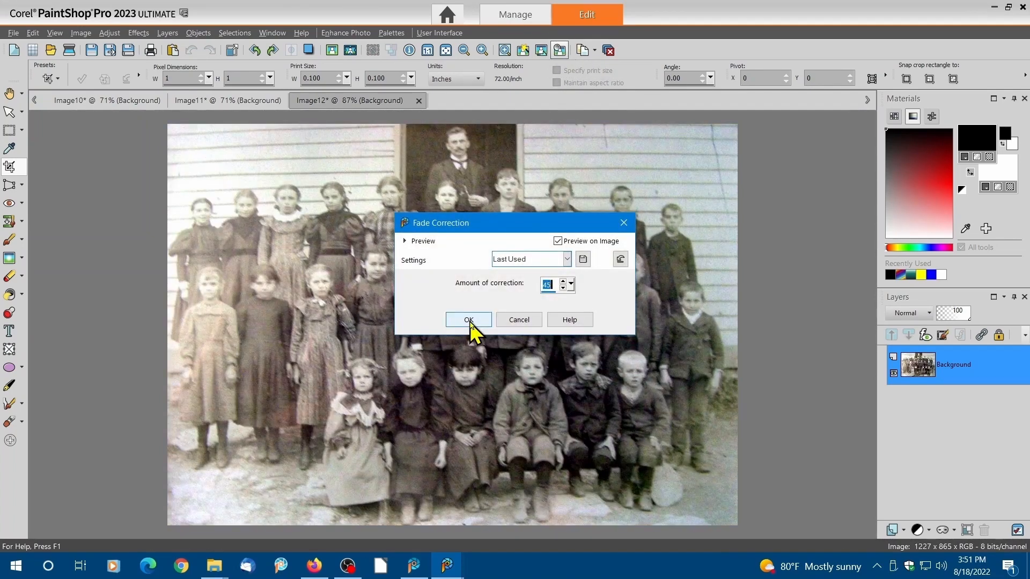
pyautogui.click(469, 320)
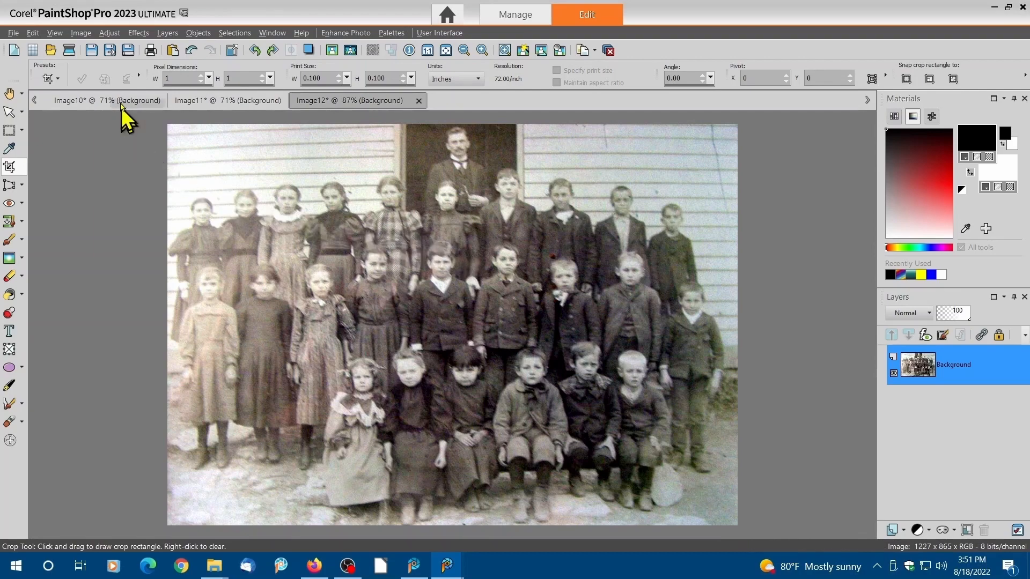
pyautogui.click(79, 33)
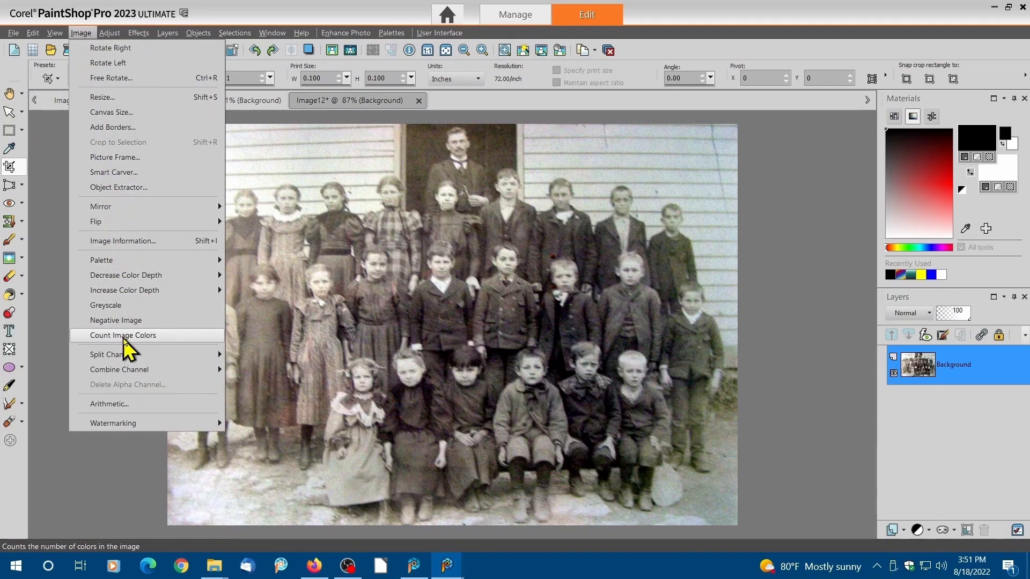
pyautogui.moveTo(124, 349)
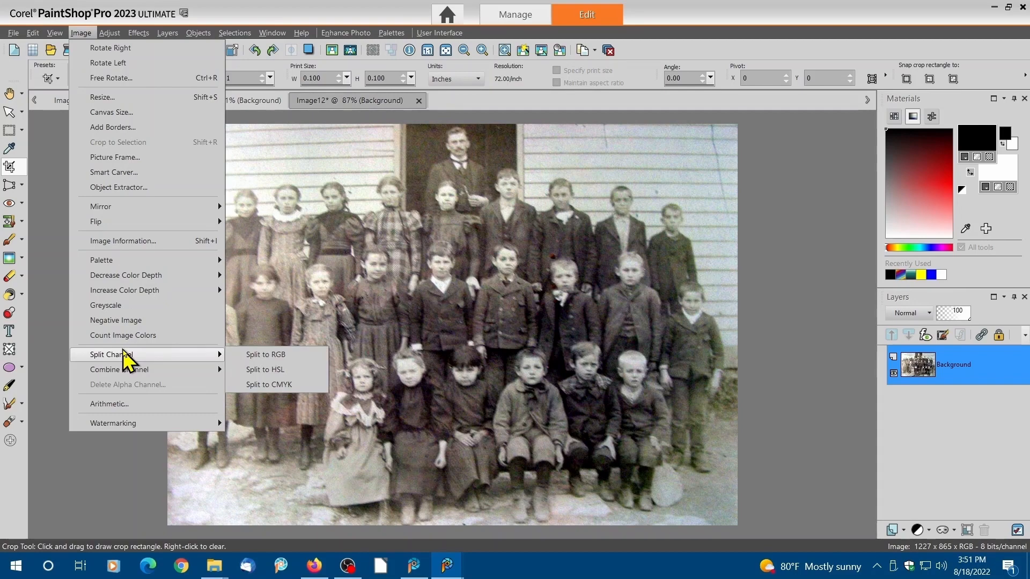
pyautogui.click(132, 307)
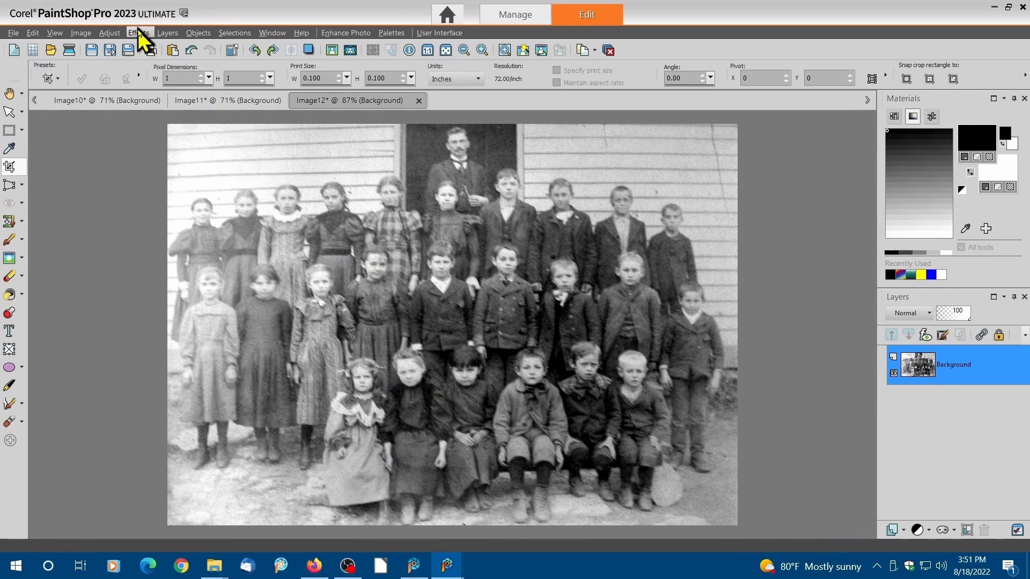
# Step: Apply Histogram Adjustment to Image12 with the gamma set to 0.85 and the high value set to 237
pyautogui.click(120, 33)
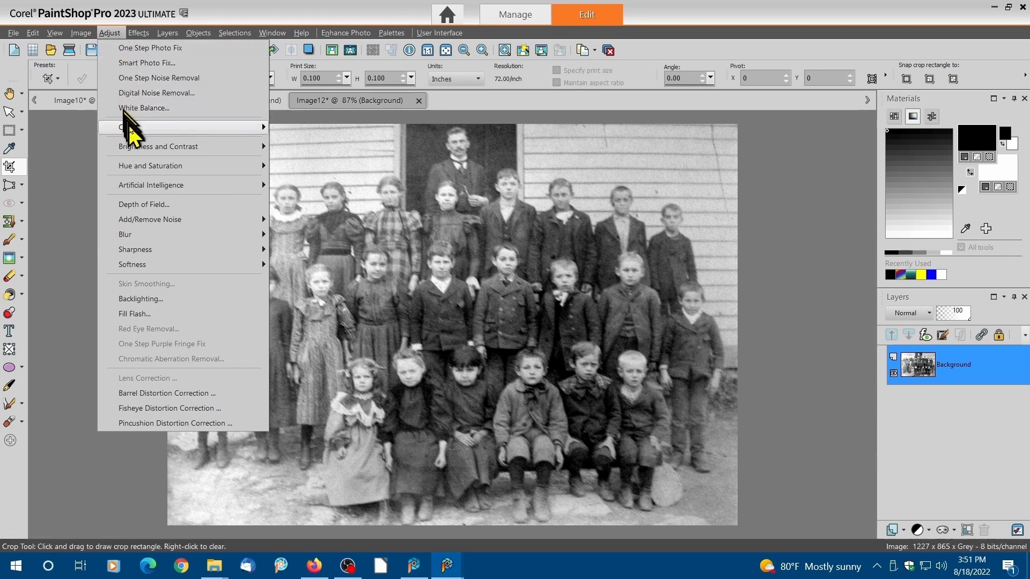
pyautogui.moveTo(145, 153)
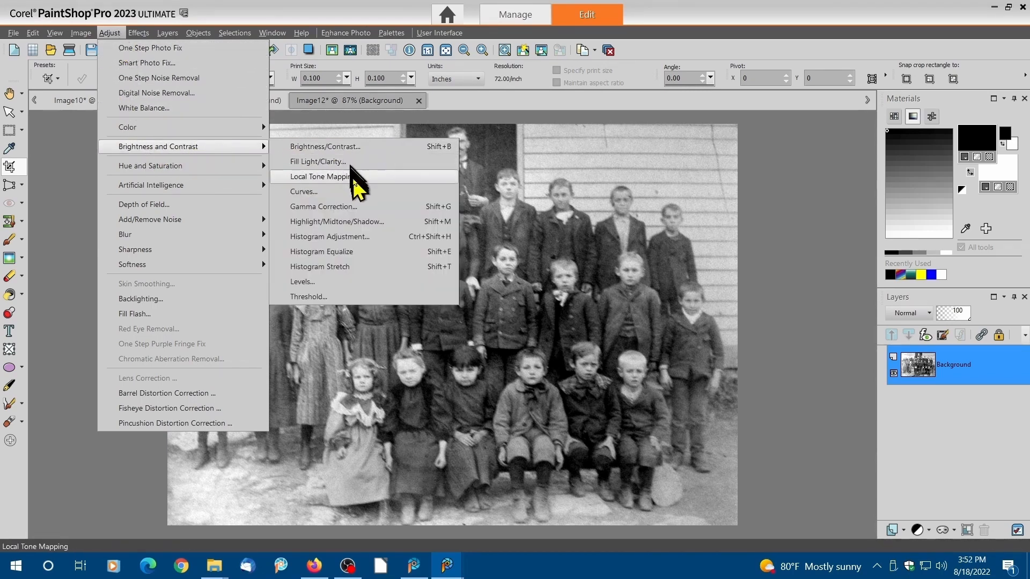
pyautogui.click(357, 240)
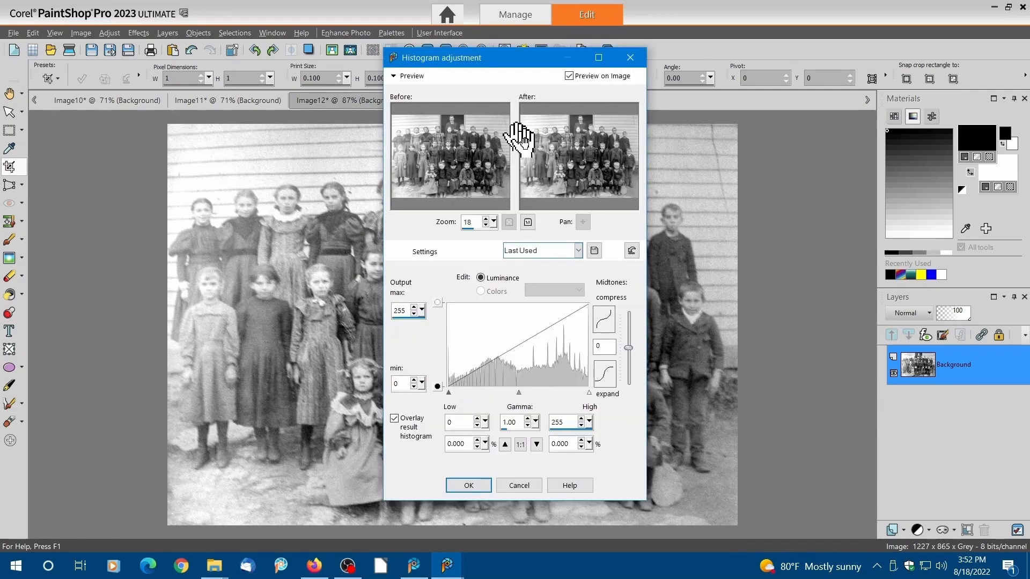
pyautogui.moveTo(534, 64); pyautogui.dragTo(823, 69)
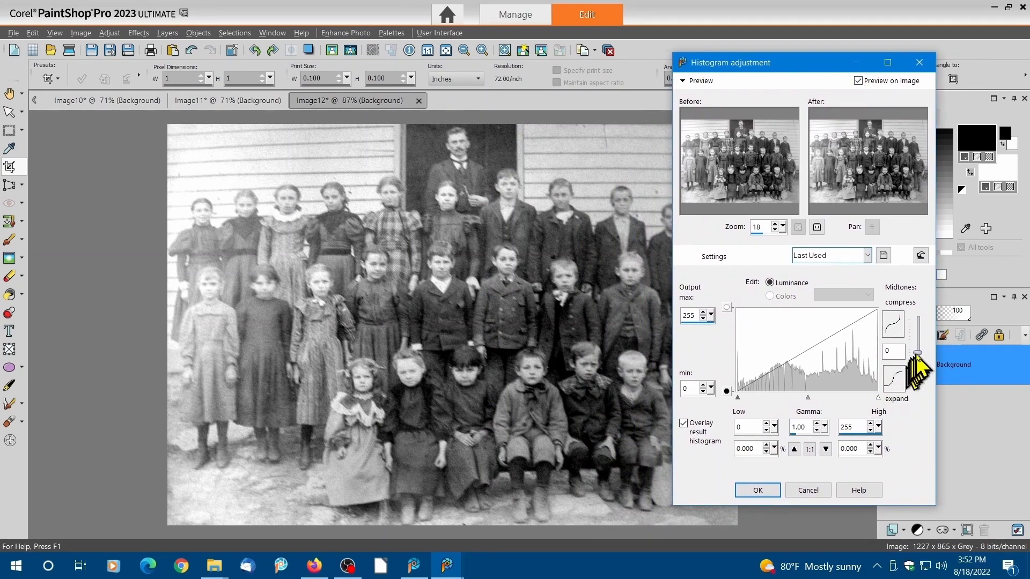
pyautogui.moveTo(919, 354)
pyautogui.mouseDown()
pyautogui.moveTo(918, 330)
pyautogui.moveTo(919, 368)
pyautogui.moveTo(920, 355)
pyautogui.mouseUp()
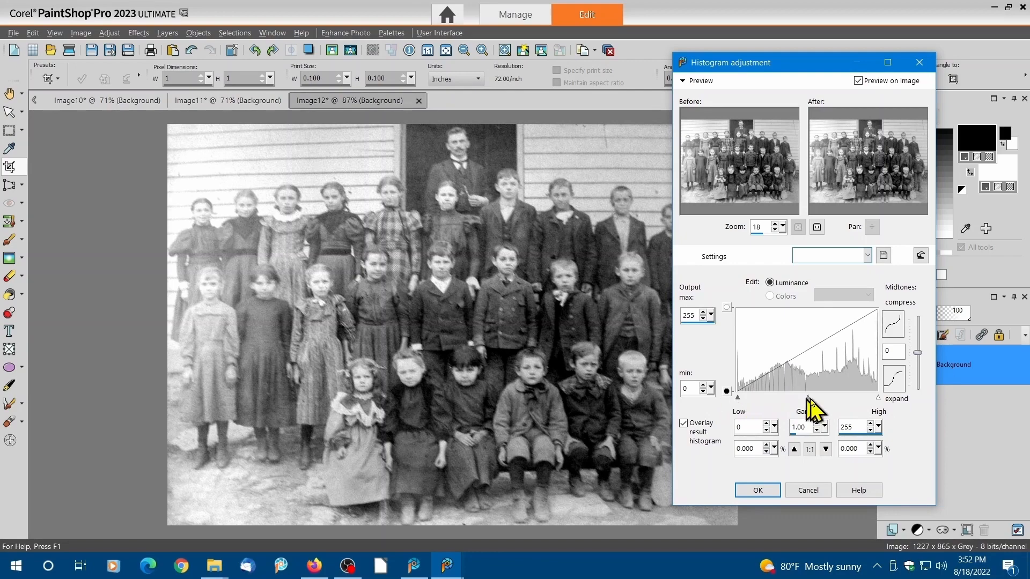
pyautogui.moveTo(809, 398)
pyautogui.mouseDown()
pyautogui.moveTo(846, 399)
pyautogui.moveTo(794, 398)
pyautogui.mouseUp()
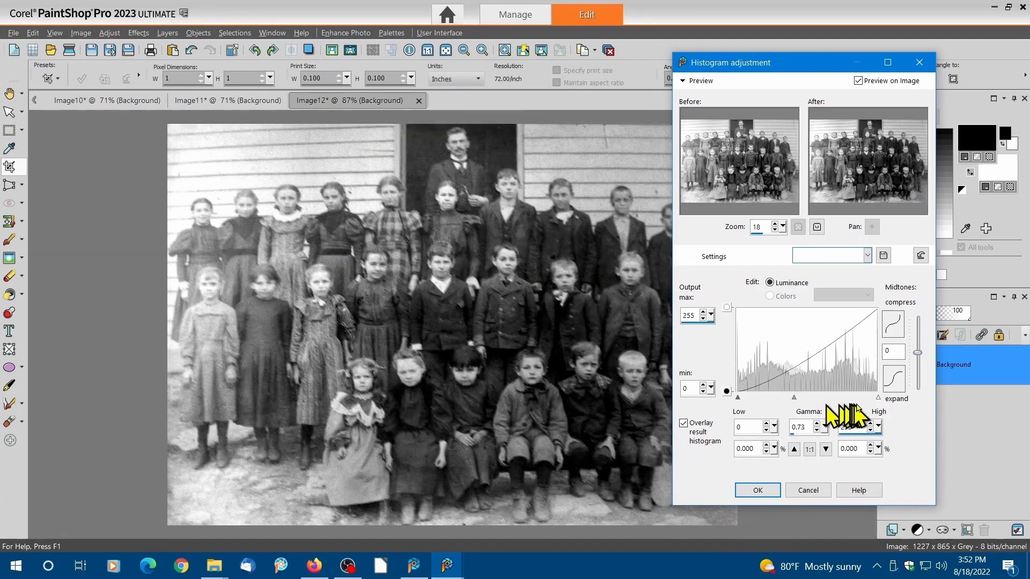
pyautogui.moveTo(879, 398); pyautogui.dragTo(868, 398)
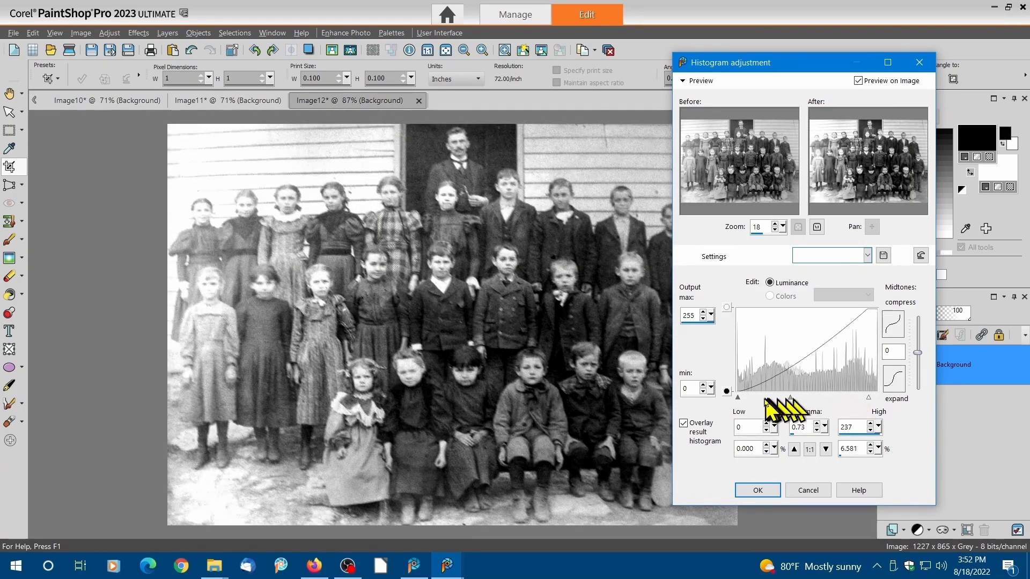
pyautogui.moveTo(739, 398); pyautogui.dragTo(798, 400)
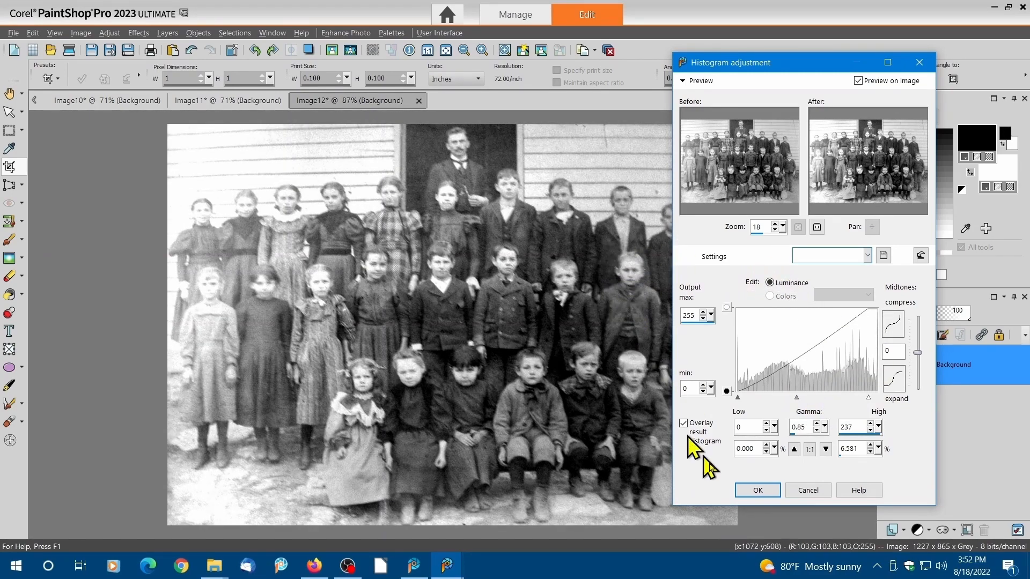
pyautogui.click(758, 490)
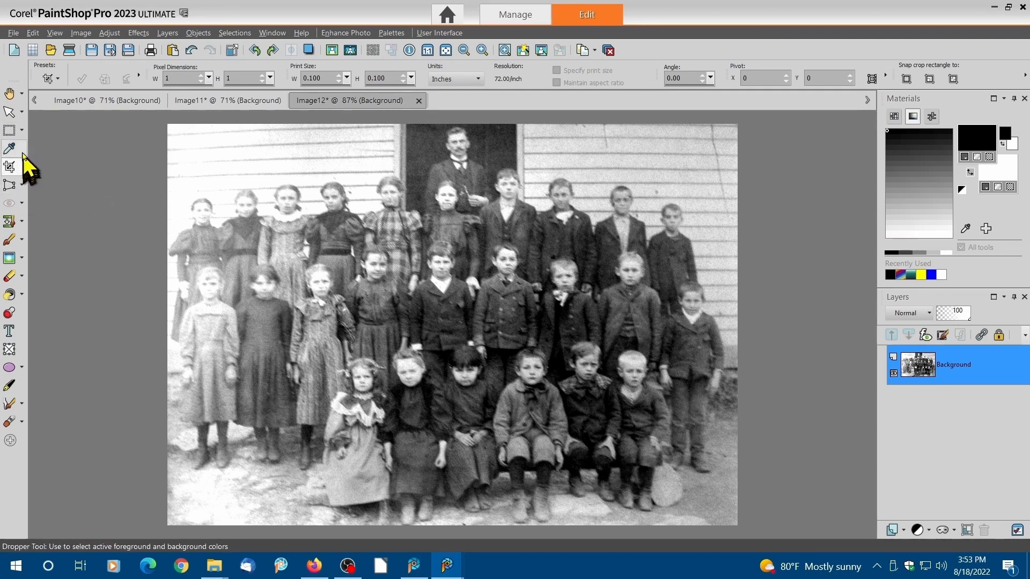
# Step: Draw a freehand selection around the left third of the class photo, covering the washed-out girls and wall
pyautogui.click(22, 130)
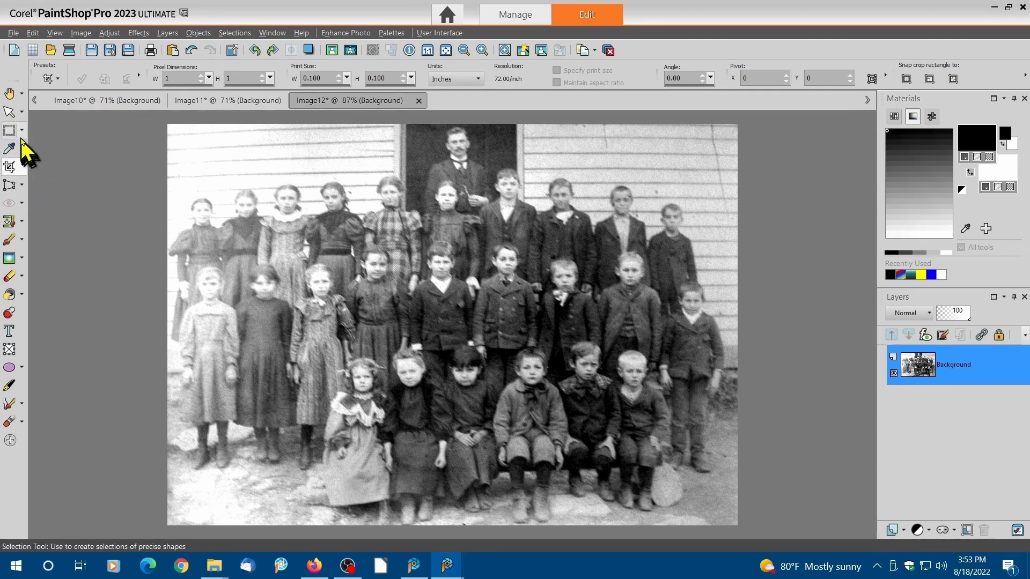
pyautogui.click(22, 131)
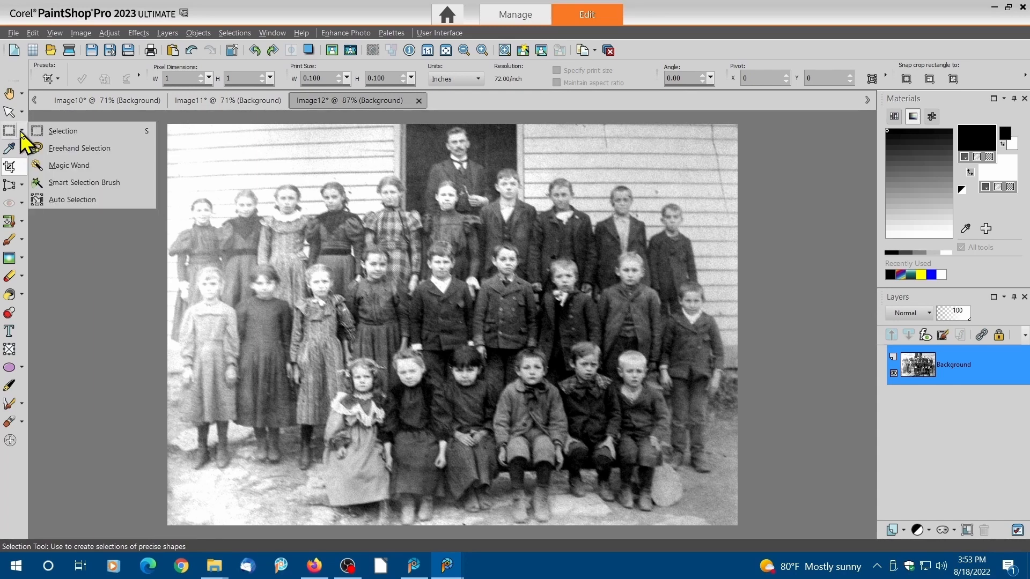
pyautogui.click(67, 151)
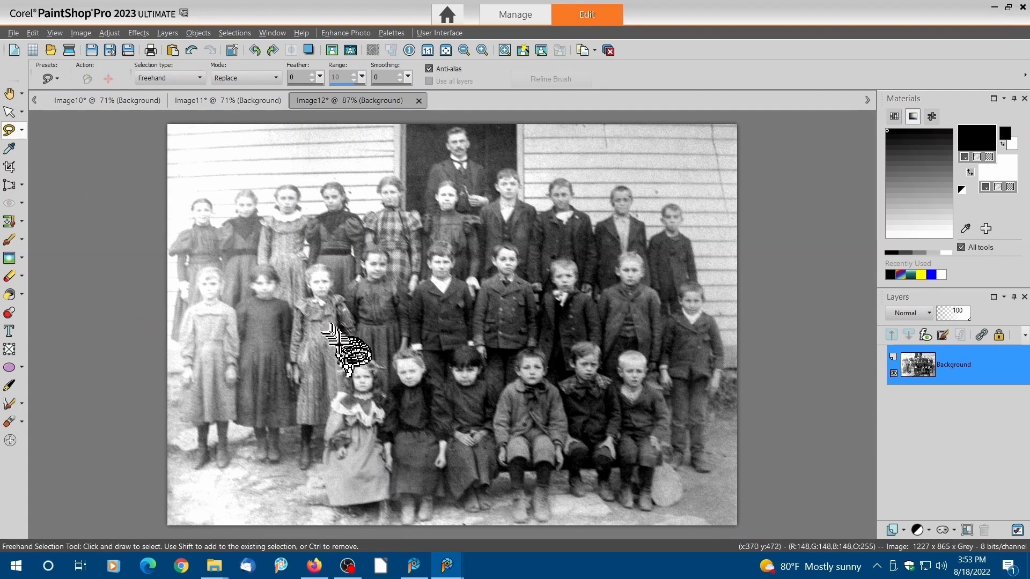
pyautogui.moveTo(344, 351)
pyautogui.mouseDown()
pyautogui.moveTo(300, 407)
pyautogui.moveTo(307, 490)
pyautogui.moveTo(281, 528)
pyautogui.moveTo(127, 517)
pyautogui.moveTo(144, 110)
pyautogui.moveTo(356, 117)
pyautogui.moveTo(366, 210)
pyautogui.moveTo(352, 330)
pyautogui.moveTo(291, 528)
pyautogui.mouseUp()
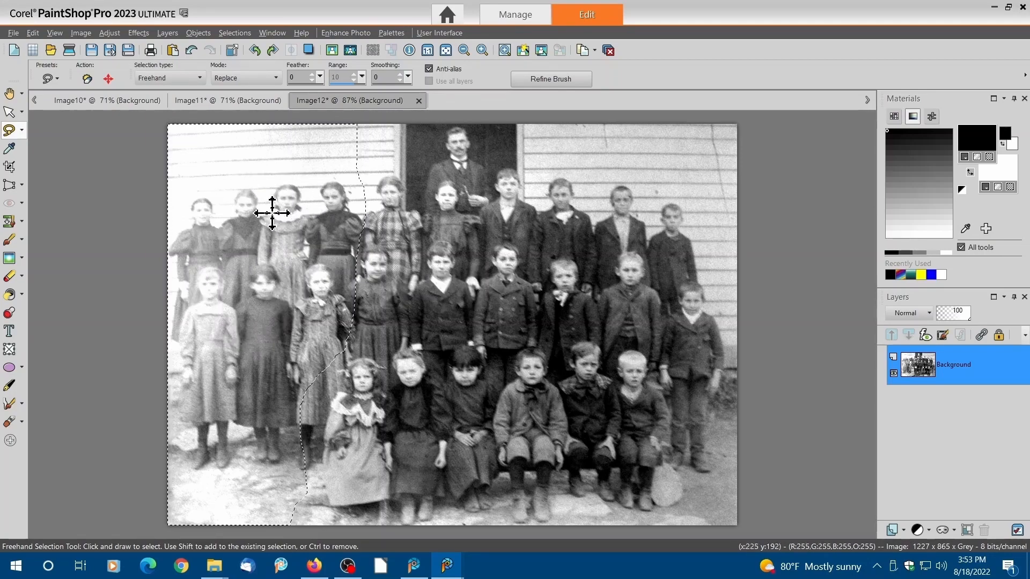
# Step: Darken the selected left part of the photo using the Lighten/Darken brush at size 340, and remove the selection
pyautogui.click(22, 258)
pyautogui.click(41, 258)
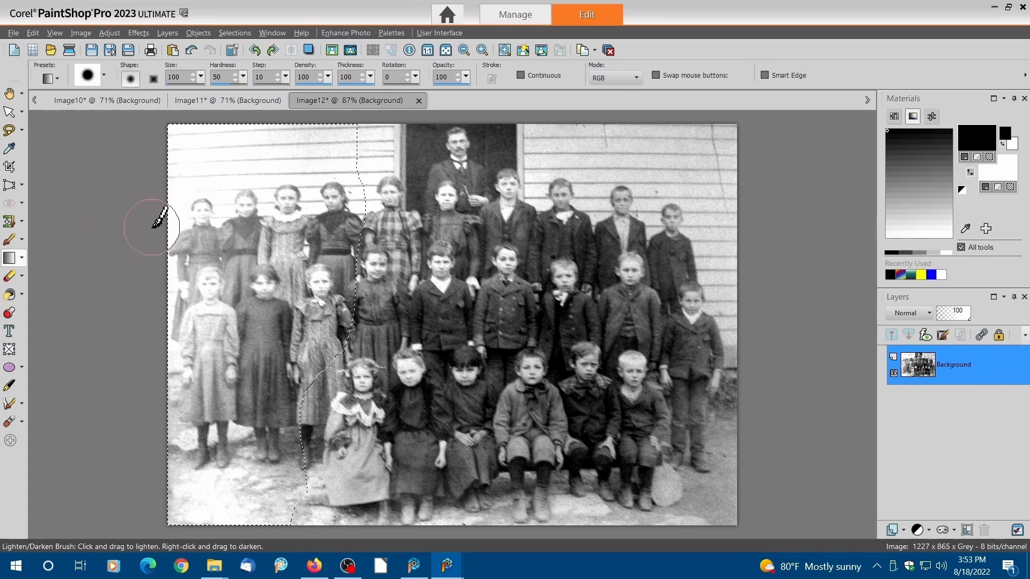
pyautogui.moveTo(134, 228); pyautogui.dragTo(135, 276)
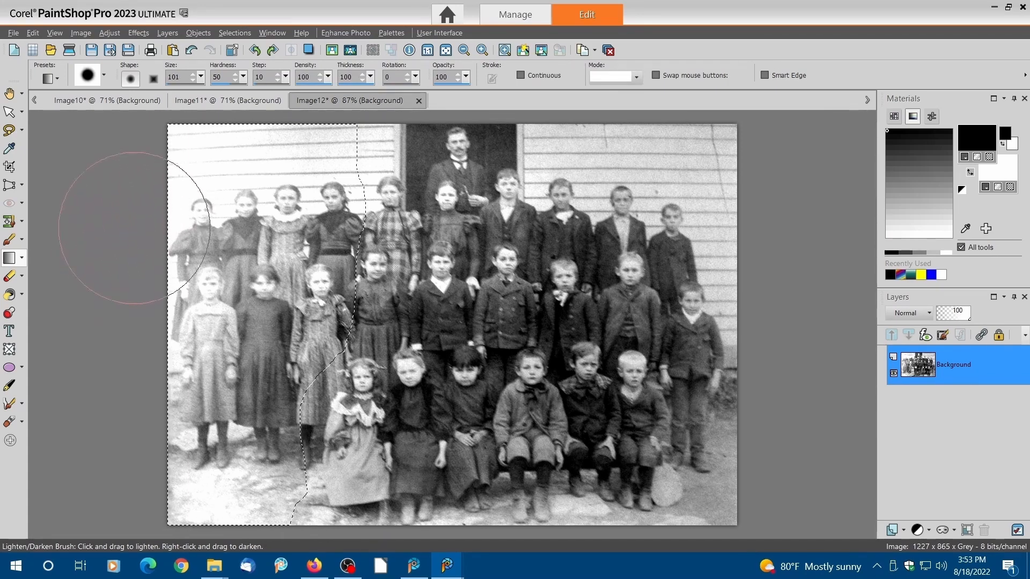
pyautogui.moveTo(134, 228); pyautogui.dragTo(128, 219)
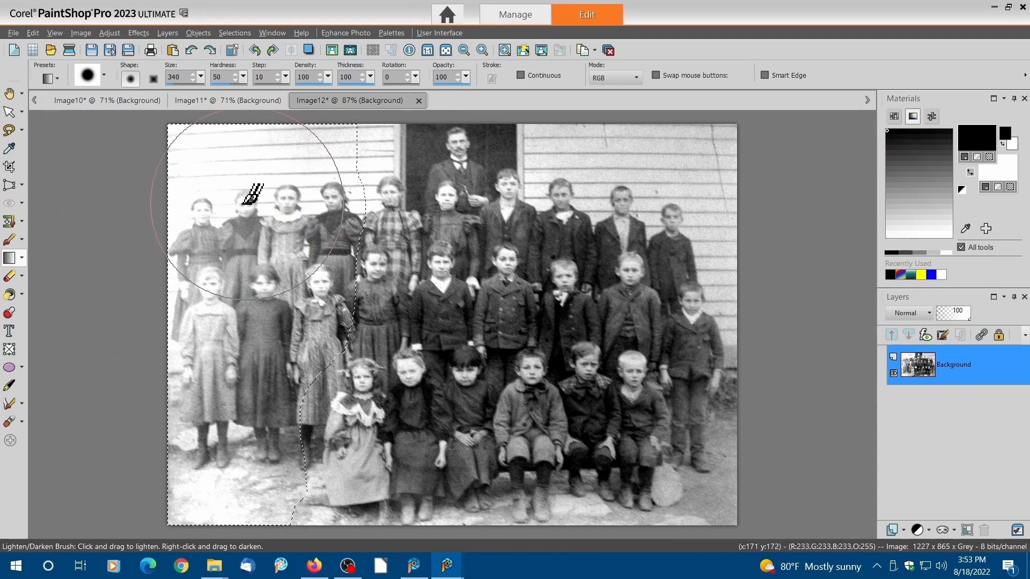
pyautogui.moveTo(248, 205); pyautogui.dragTo(243, 211)
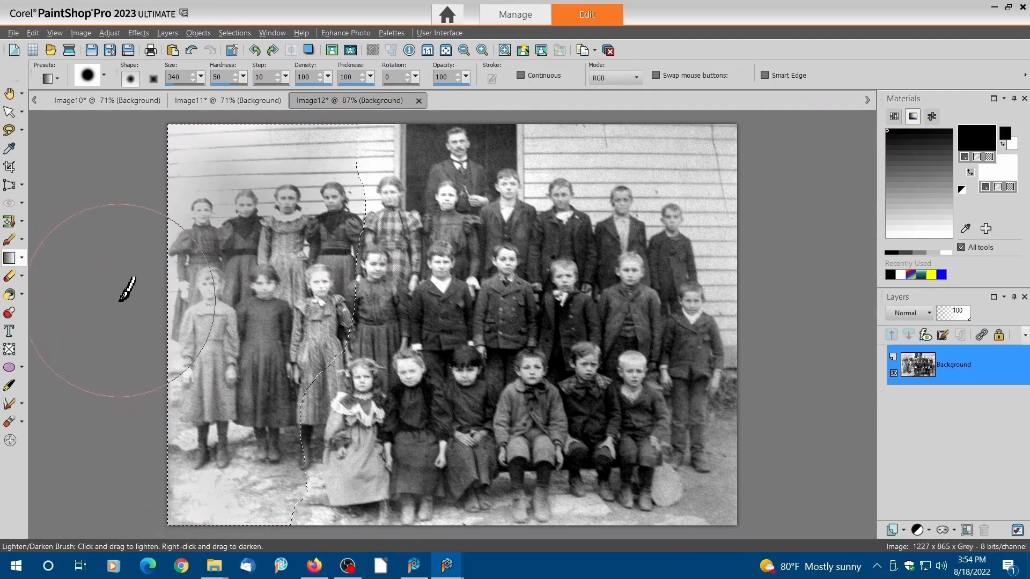
pyautogui.click(373, 51)
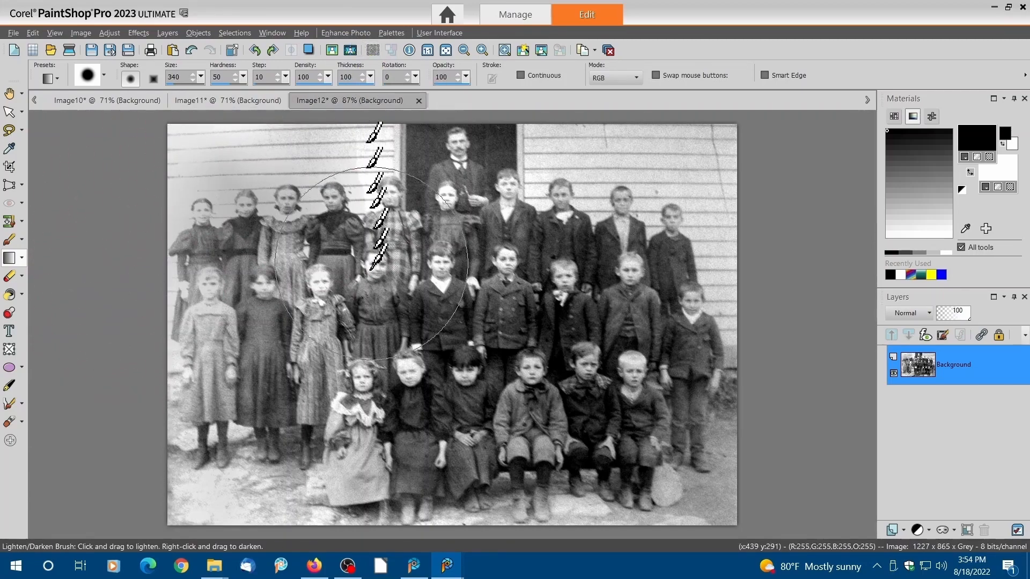
pyautogui.click(9, 112)
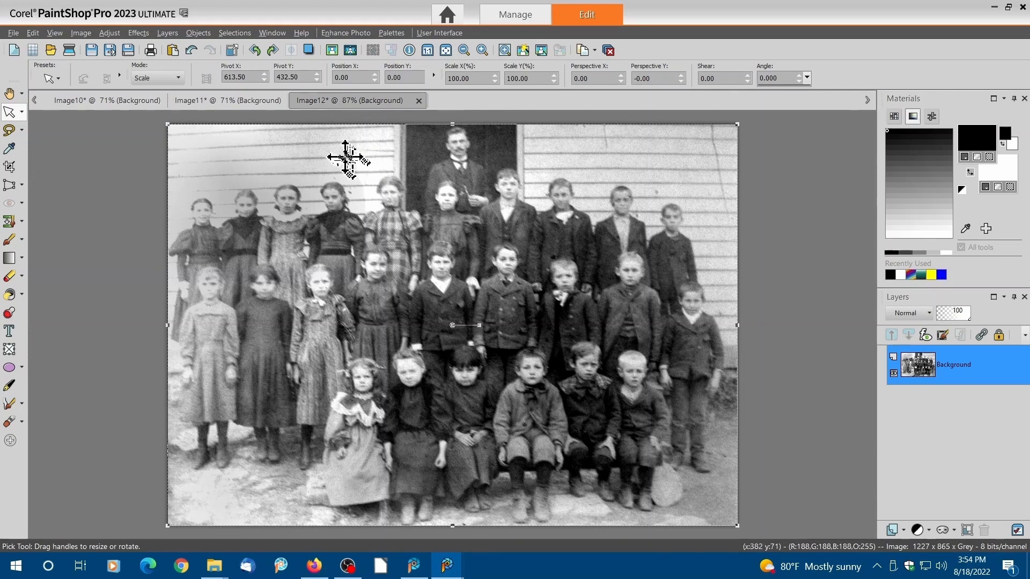
# Step: Restore the freehand selection and clone darker siding over the wall inside its upper edge using the Clone Brush at size 70
pyautogui.click(22, 222)
pyautogui.click(49, 219)
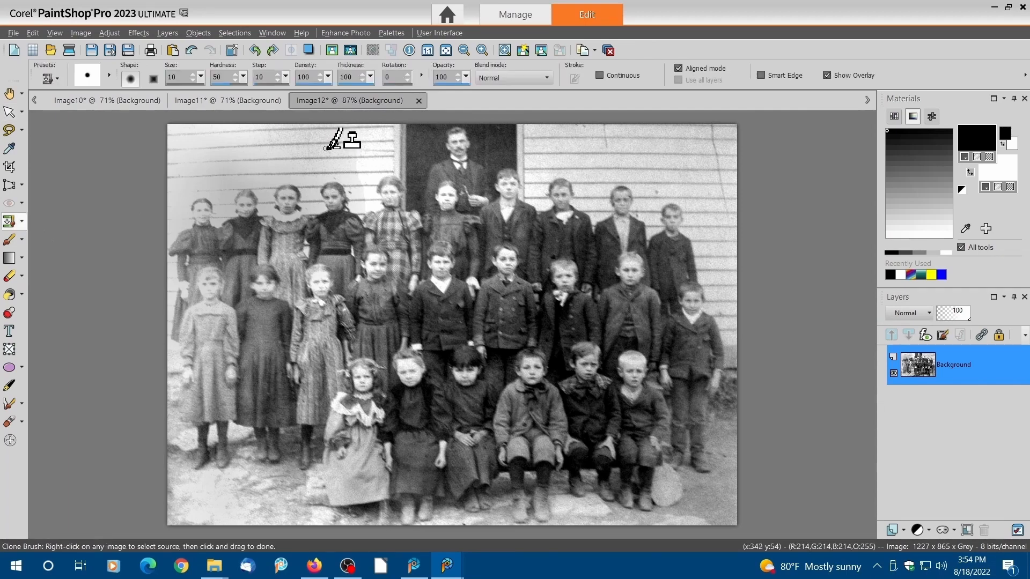
pyautogui.press('alt')
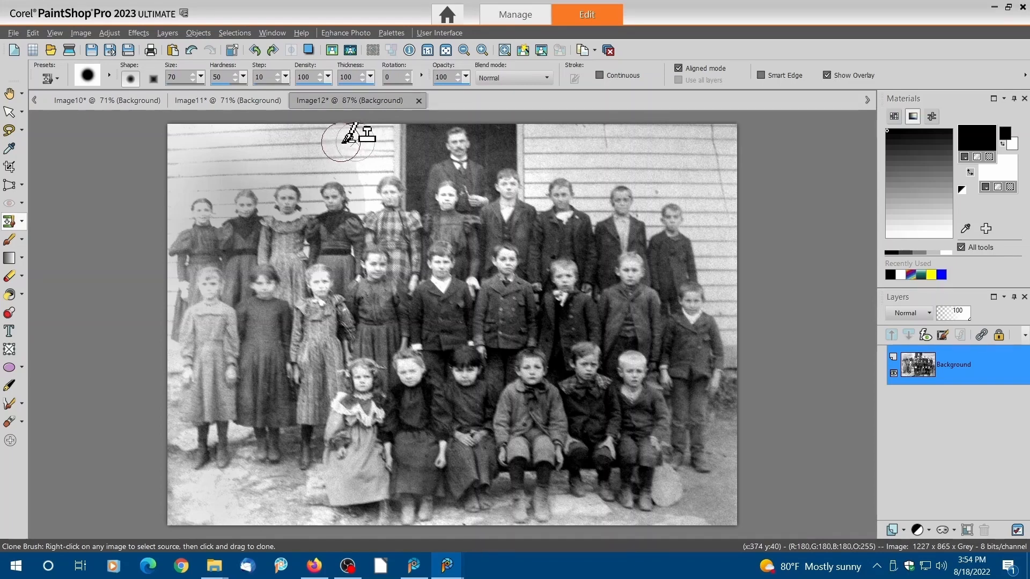
pyautogui.hotkey('ctrl', 'z')
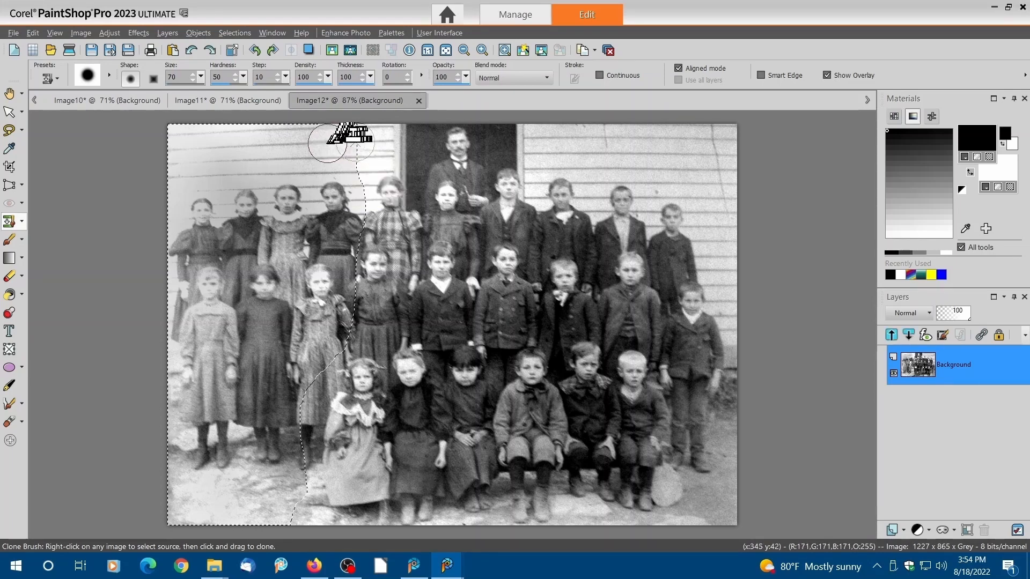
pyautogui.rightClick(333, 143)
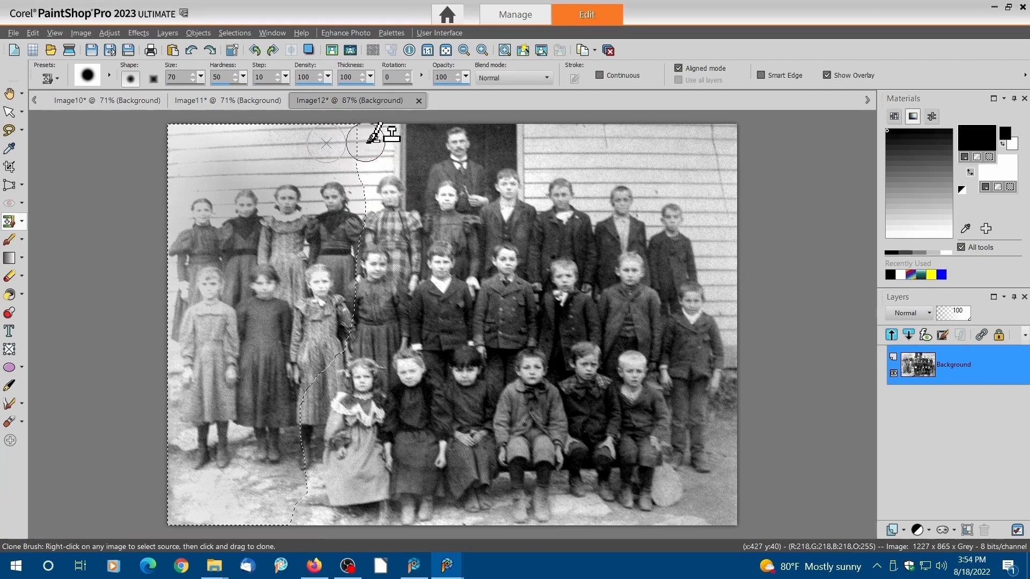
pyautogui.moveTo(373, 143)
pyautogui.mouseDown()
pyautogui.moveTo(363, 157)
pyautogui.moveTo(383, 154)
pyautogui.moveTo(347, 159)
pyautogui.mouseUp()
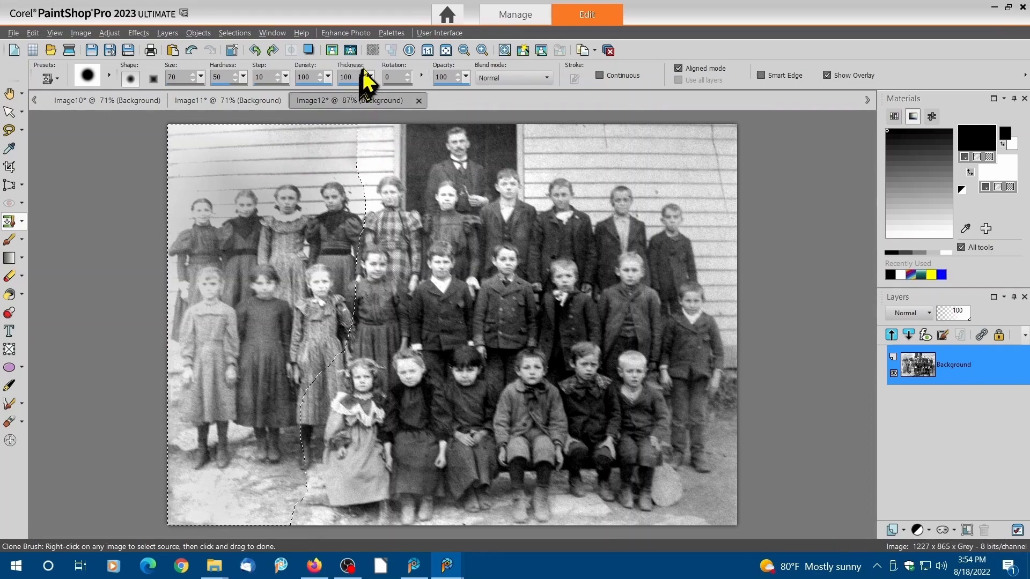
# Step: Remove the selection and clone over the light wall patch beside the doorway with the brush reduced to size 42
pyautogui.click(372, 50)
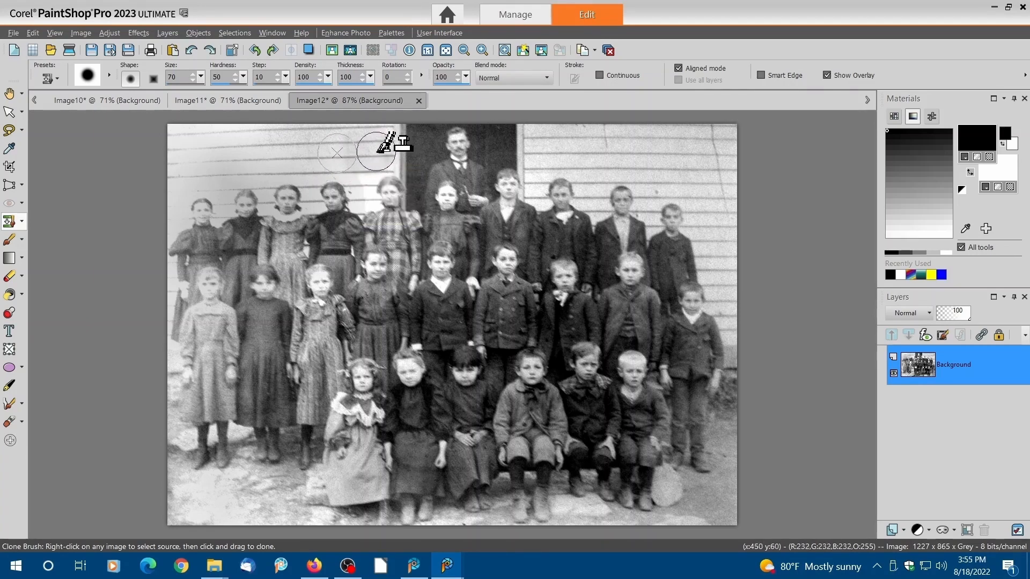
pyautogui.moveTo(375, 152)
pyautogui.keyDown('alt'); pyautogui.mouseDown()
pyautogui.moveTo(373, 162)
pyautogui.moveTo(373, 138)
pyautogui.mouseUp(); pyautogui.keyUp('alt')
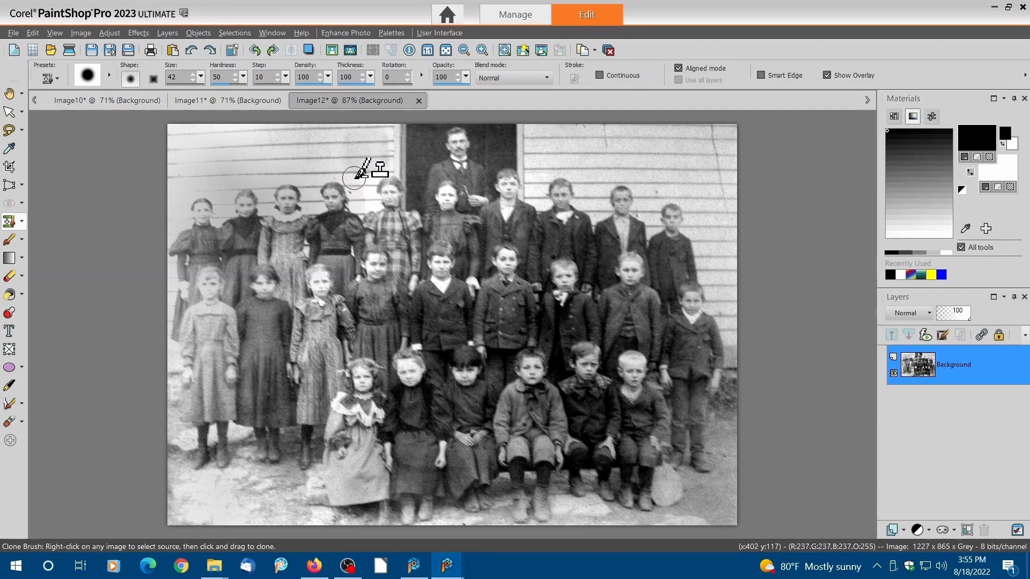
pyautogui.moveTo(366, 179)
pyautogui.mouseDown()
pyautogui.moveTo(377, 143)
pyautogui.moveTo(390, 140)
pyautogui.moveTo(385, 165)
pyautogui.mouseUp()
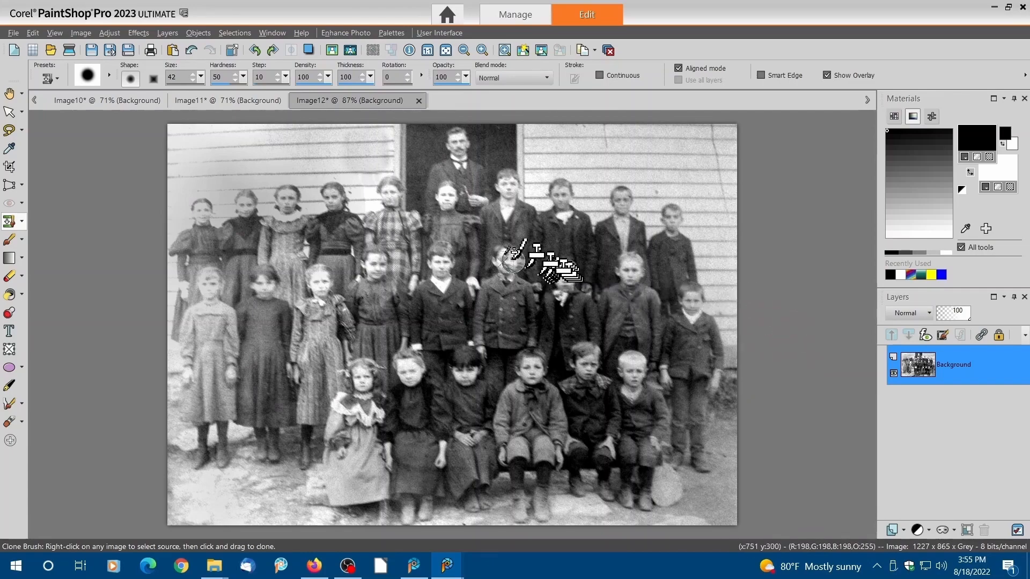
# Step: Compare the original faded scan in Image10 with the restored class photo in Image12
pyautogui.click(129, 105)
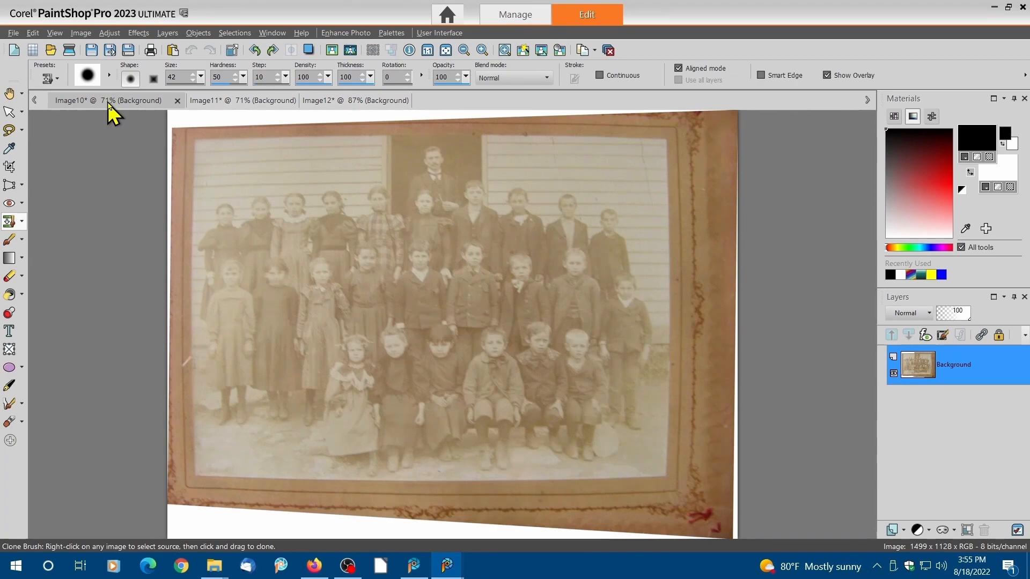
pyautogui.click(326, 104)
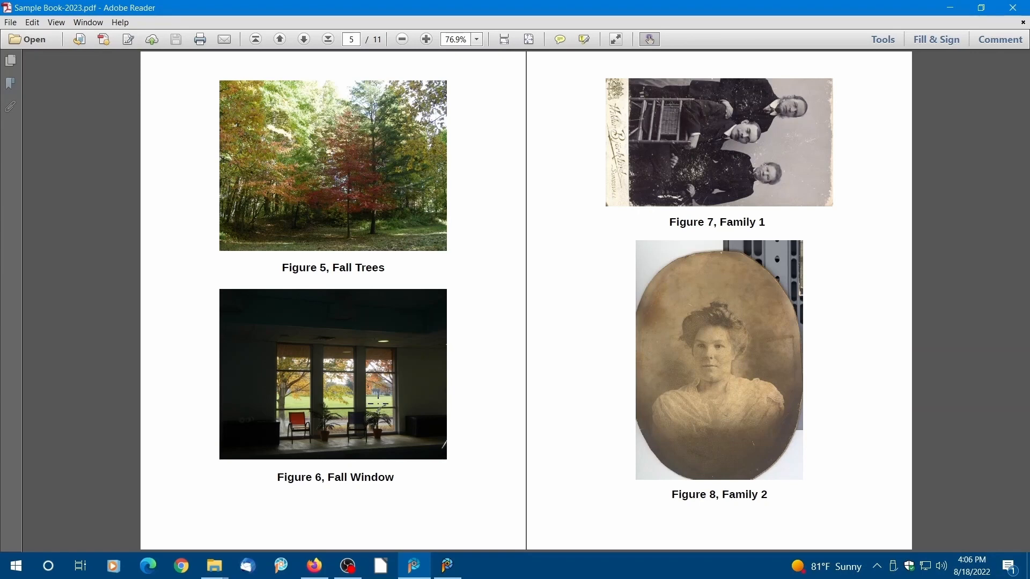
# Step: Copy the Figure 5, Fall Trees picture from the PDF and paste it twice as new images in PaintShop Pro
pyautogui.rightClick(357, 184)
pyautogui.click(338, 198)
pyautogui.click(329, 184)
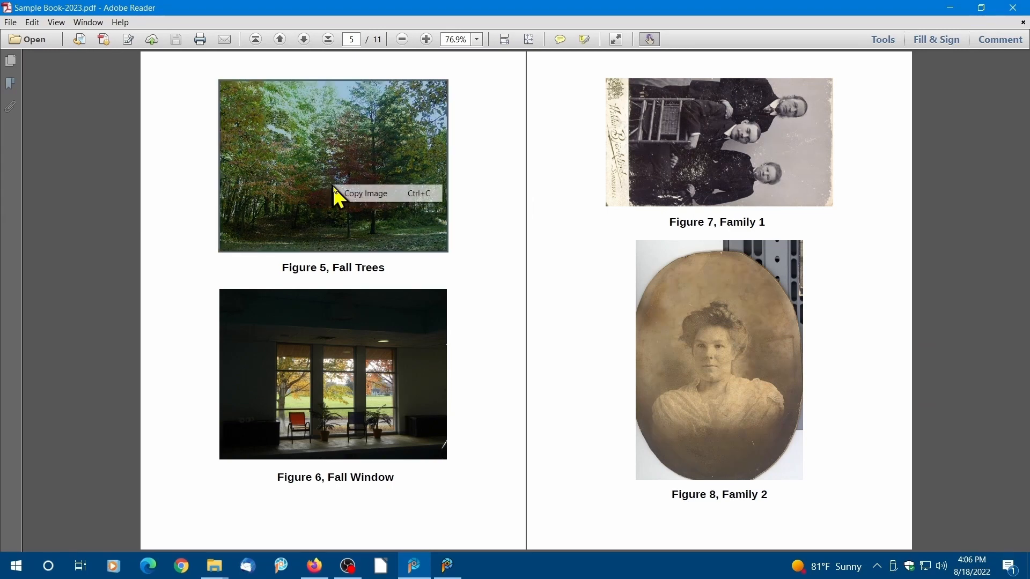
pyautogui.click(358, 194)
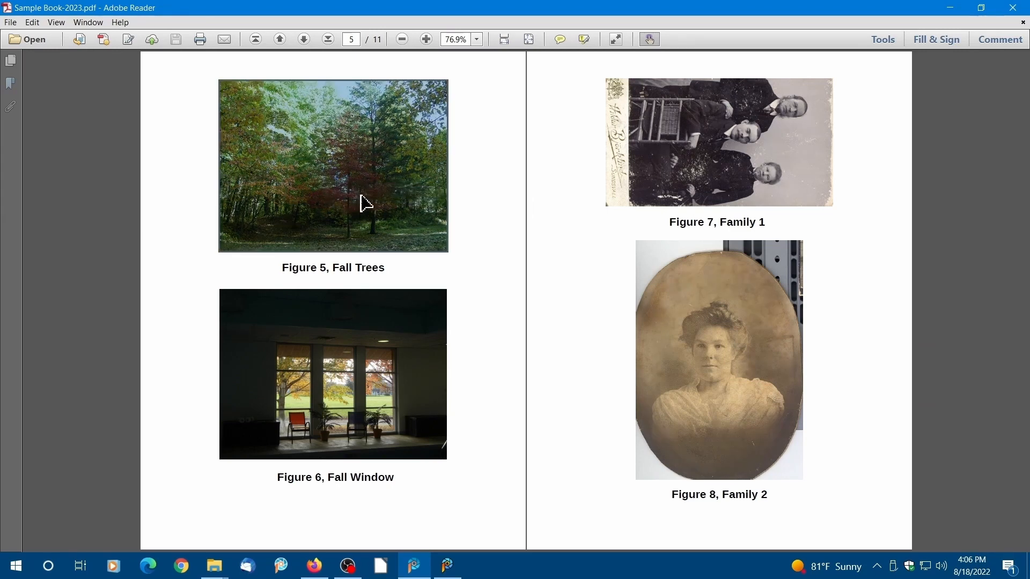
pyautogui.click(438, 569)
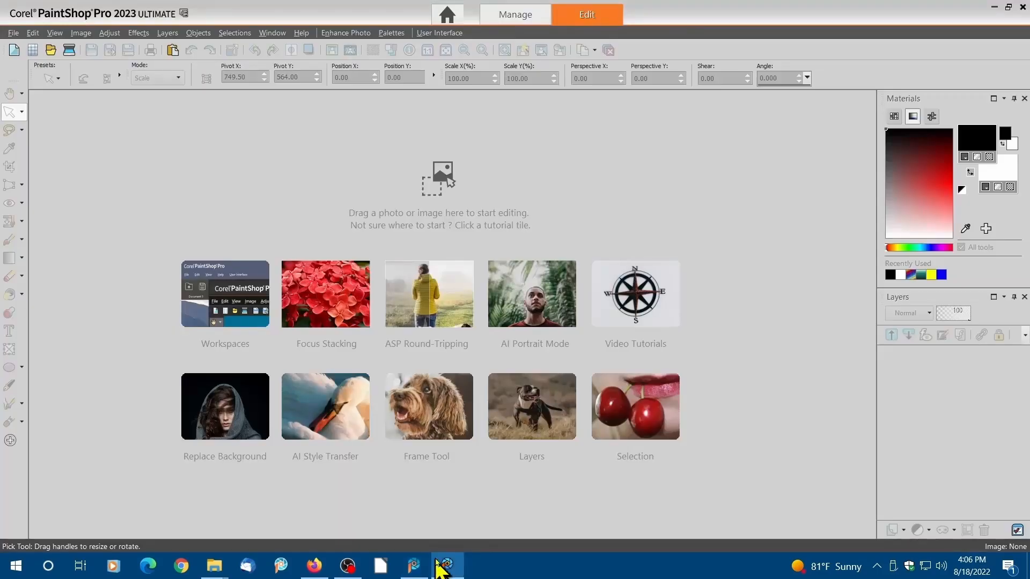
pyautogui.click(173, 50)
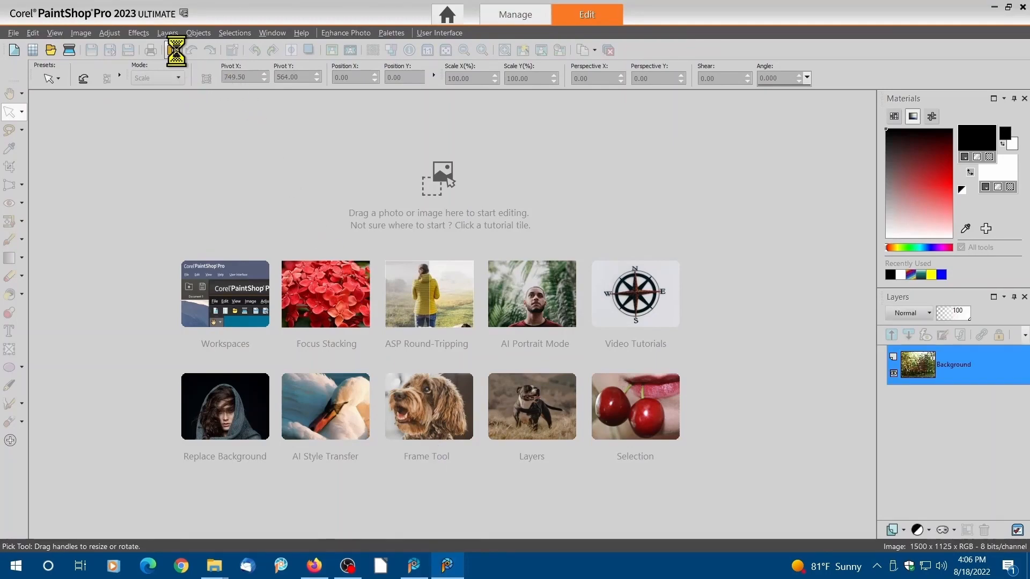
pyautogui.click(173, 51)
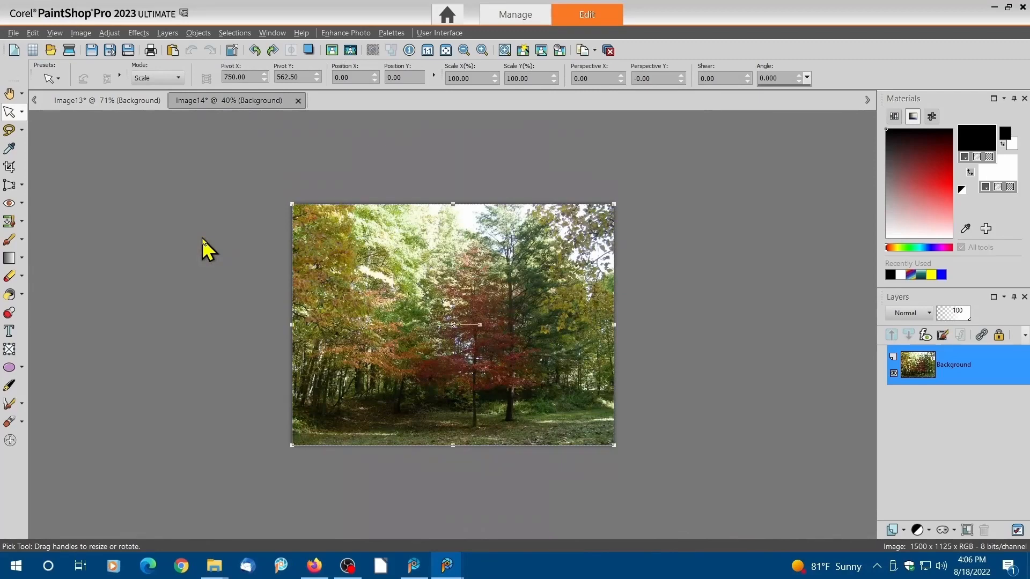
pyautogui.scroll(1, 202, 239)
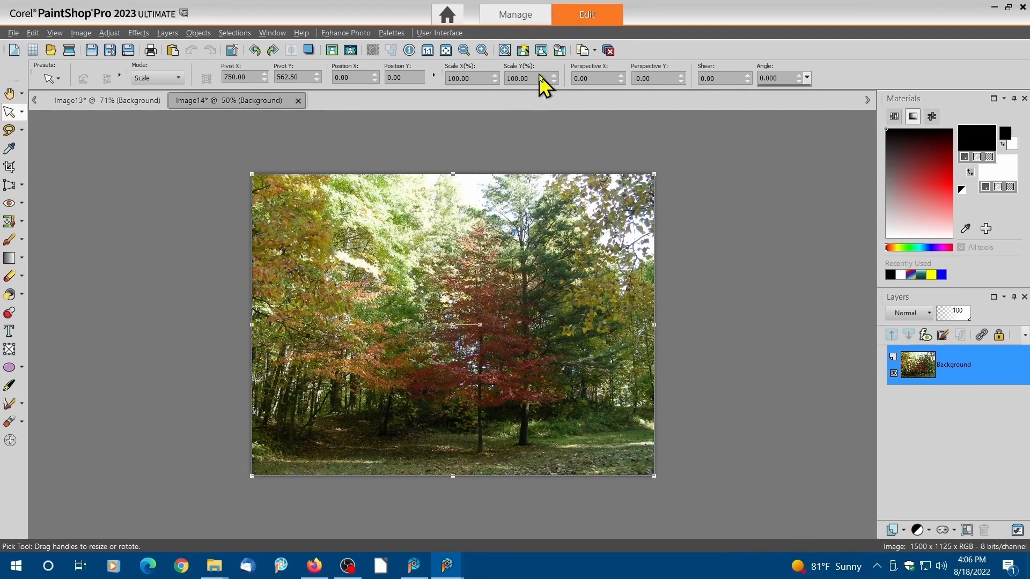
# Step: Apply the Vibrancy adjustment to the Fall Trees picture in Image14 with a strength of 84
pyautogui.click(541, 50)
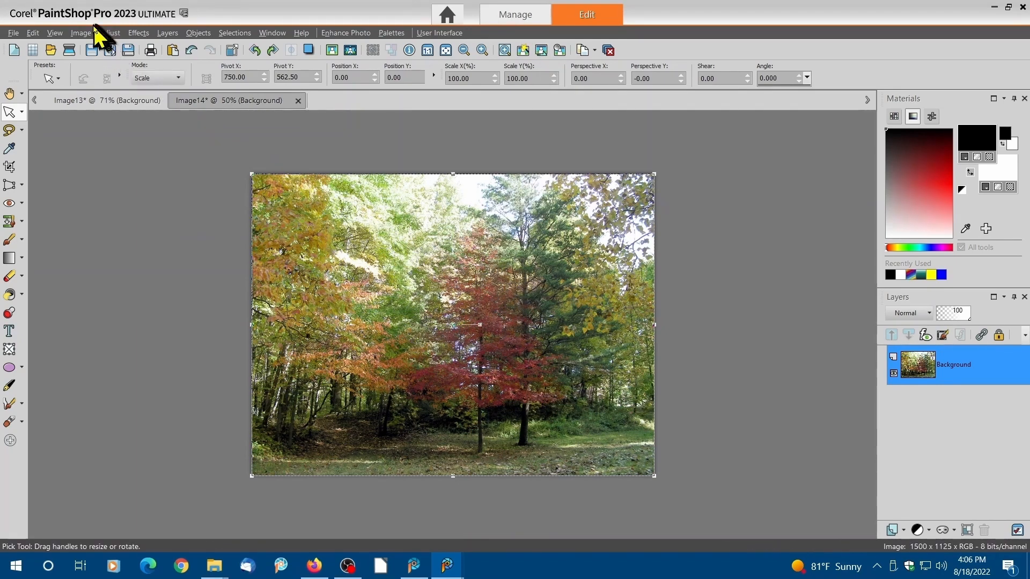
pyautogui.click(111, 34)
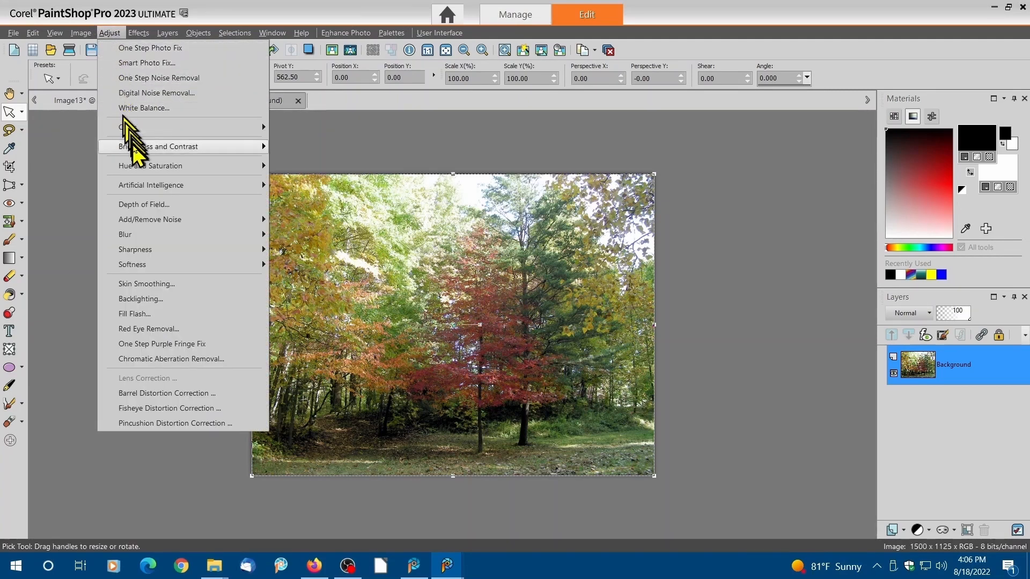
pyautogui.moveTo(215, 167)
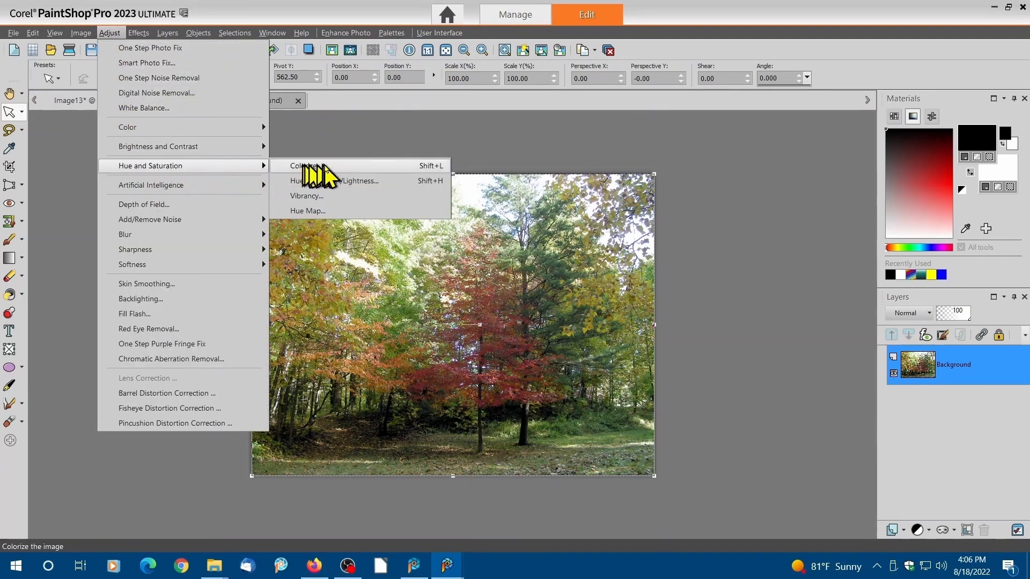
pyautogui.click(316, 198)
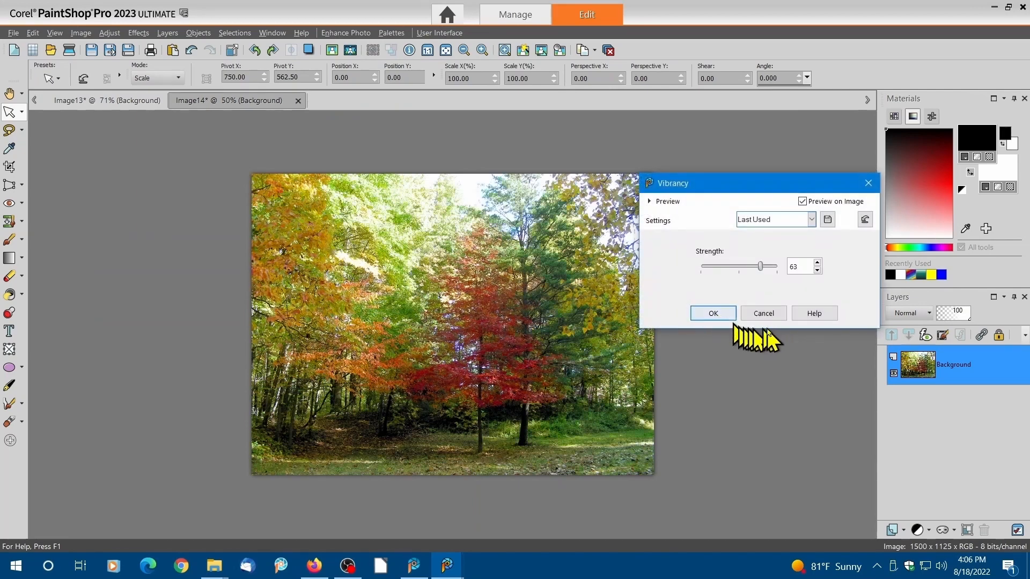
pyautogui.moveTo(761, 266); pyautogui.dragTo(767, 267)
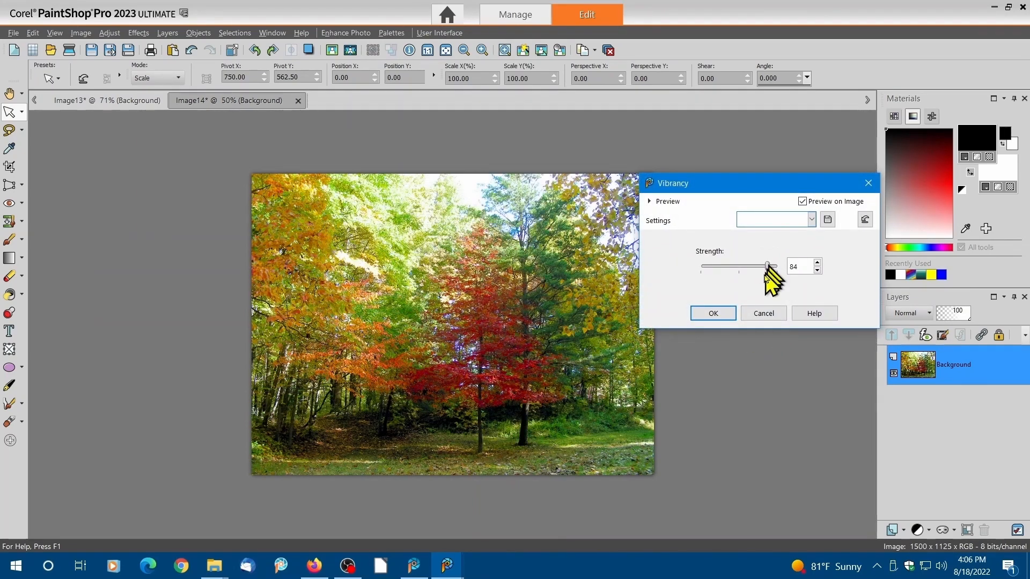
pyautogui.click(716, 317)
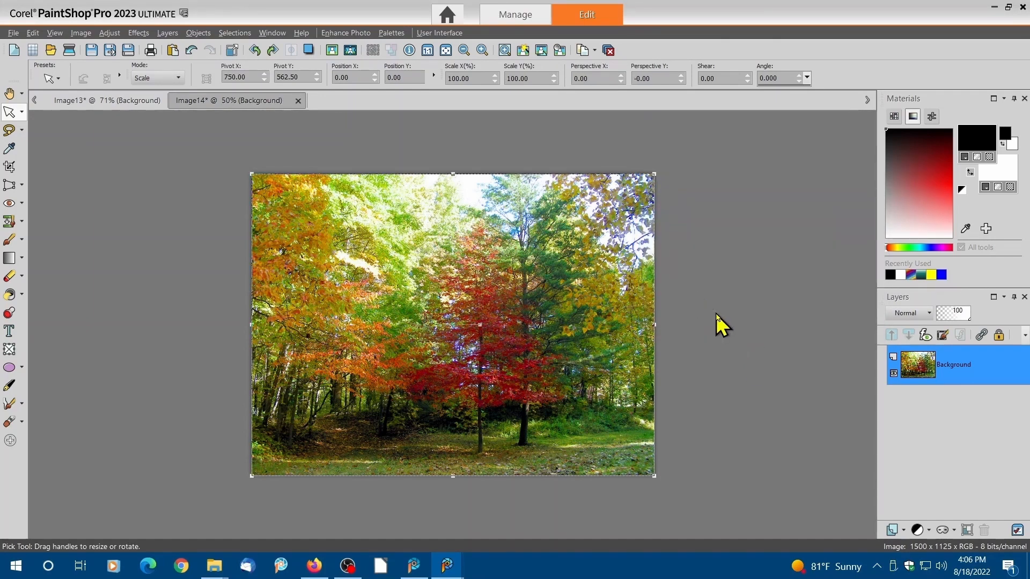
# Step: Compare the original Fall Trees picture in Image13 with the adjusted copy in Image14
pyautogui.click(91, 102)
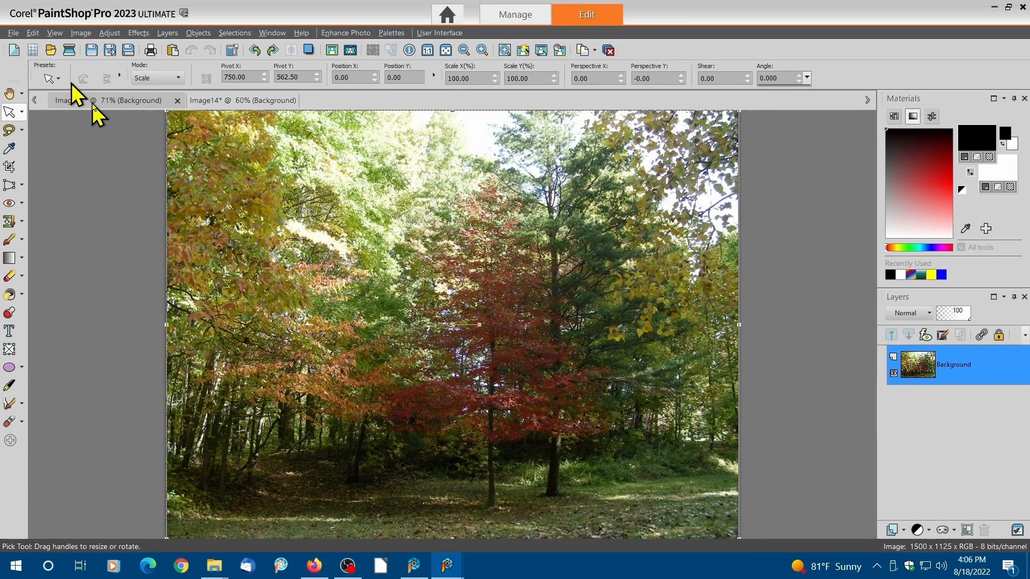
pyautogui.click(217, 100)
pyautogui.click(144, 101)
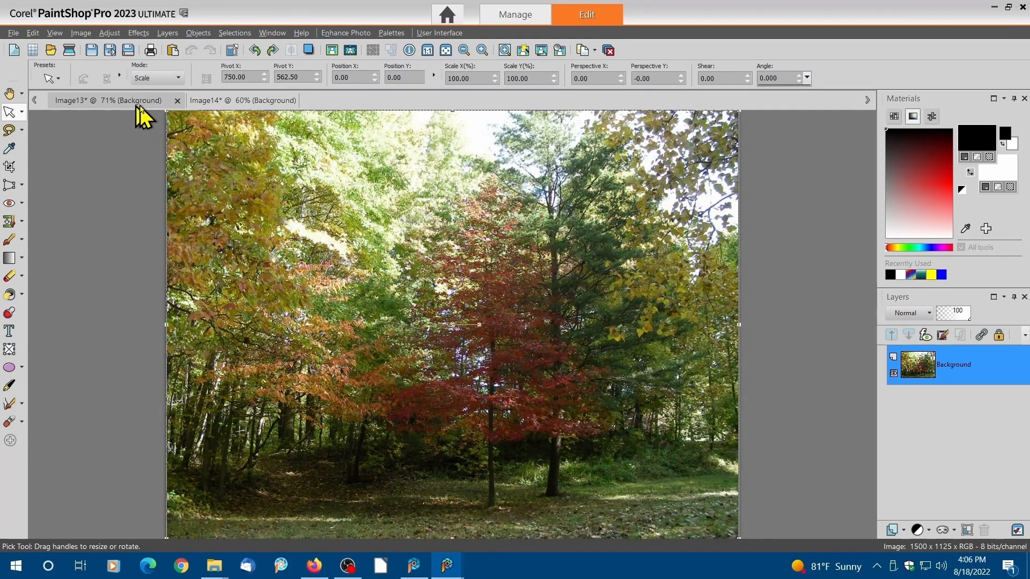
pyautogui.click(228, 101)
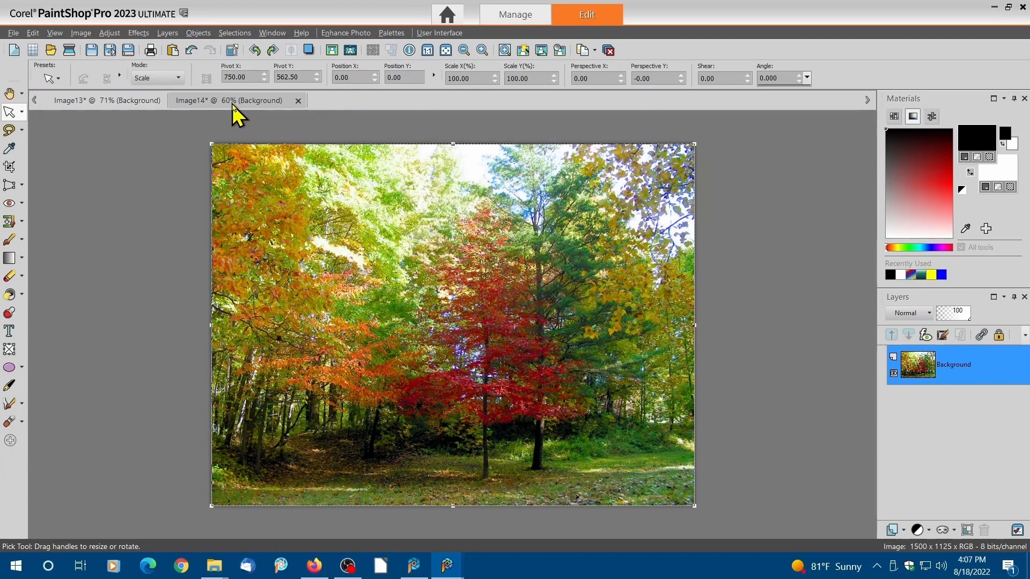
pyautogui.click(138, 104)
pyautogui.click(193, 101)
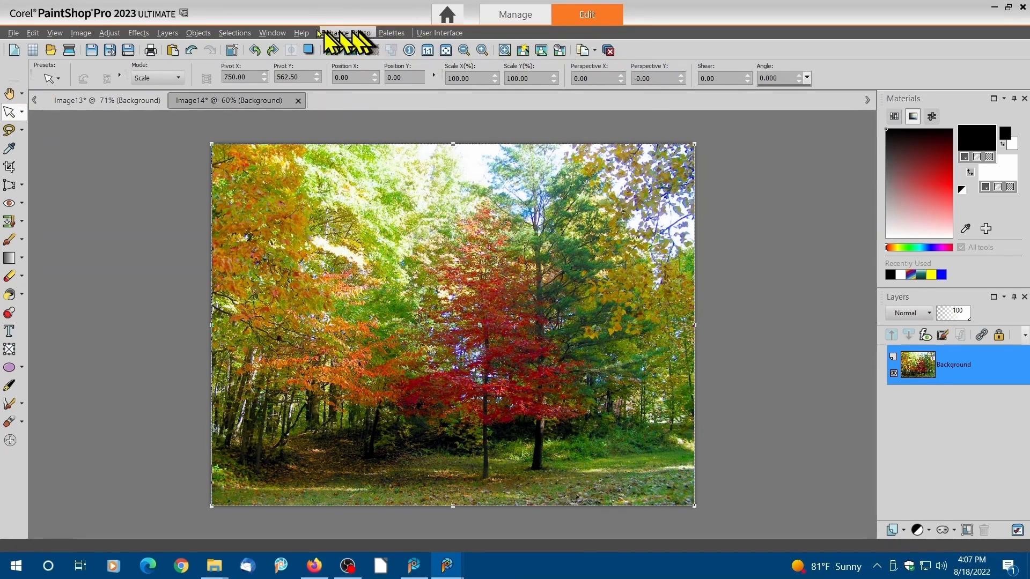
# Step: Close both Fall Trees images, Image13 and Image14, without saving them
pyautogui.click(271, 33)
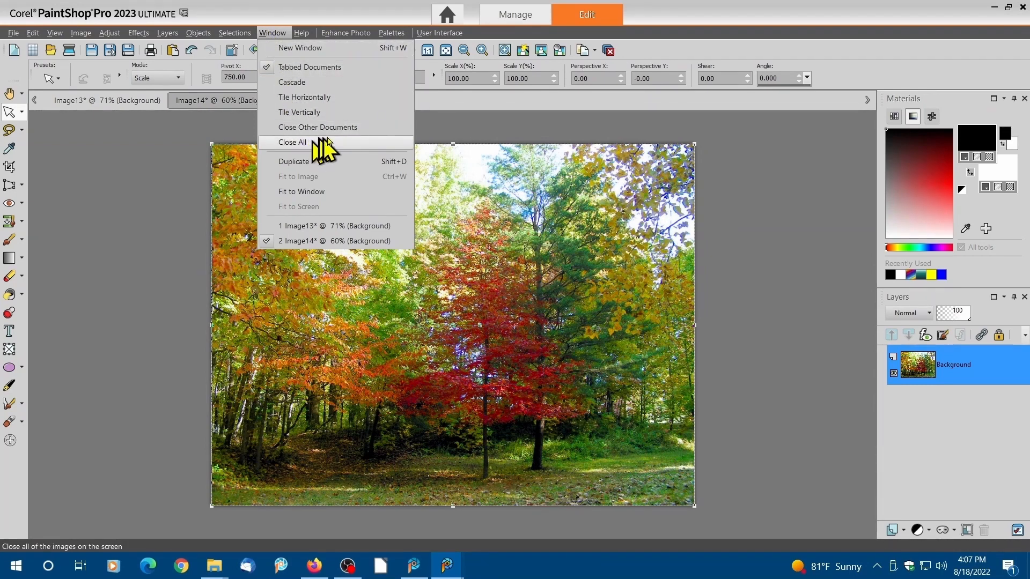
pyautogui.click(805, 141)
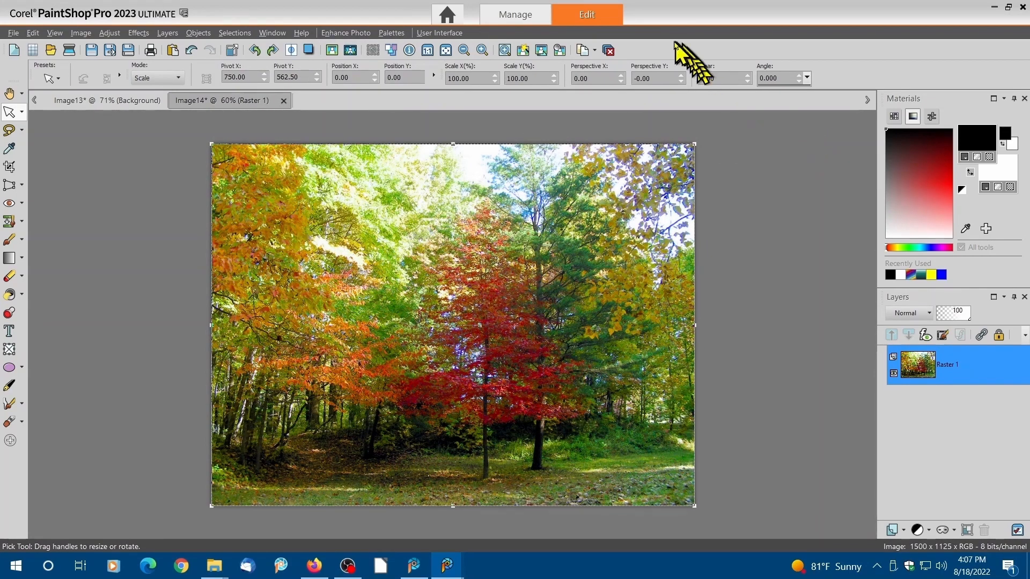
pyautogui.click(608, 50)
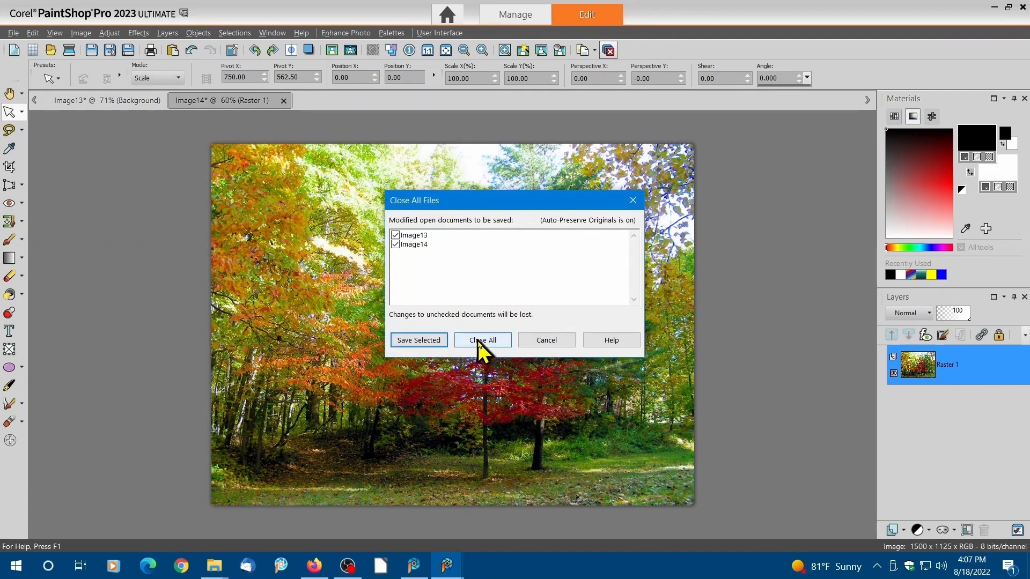
pyautogui.click(479, 341)
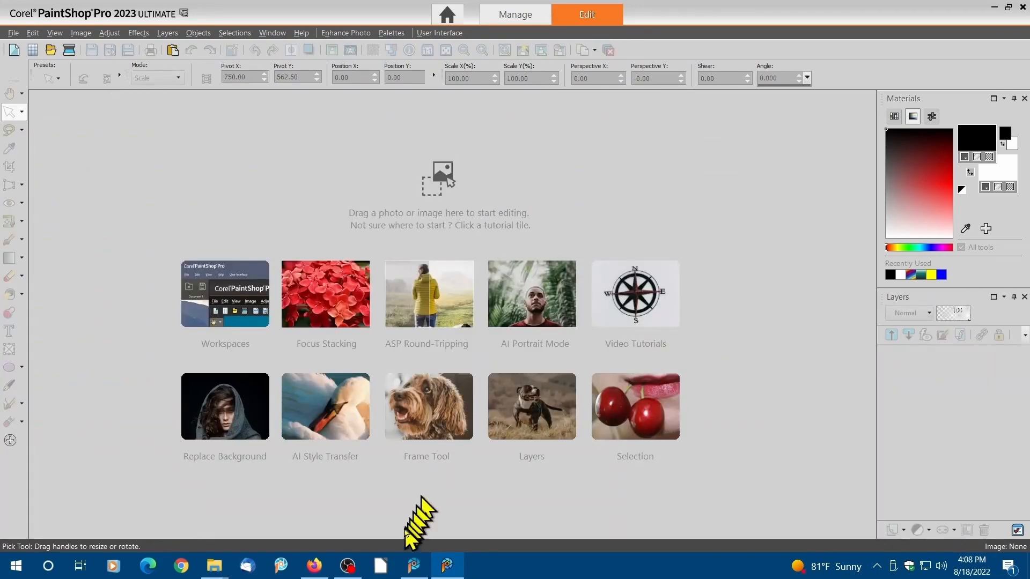
# Step: Copy the Figure 8, Family 2 picture from the PDF in Adobe Reader and return to PaintShop Pro
pyautogui.click(408, 573)
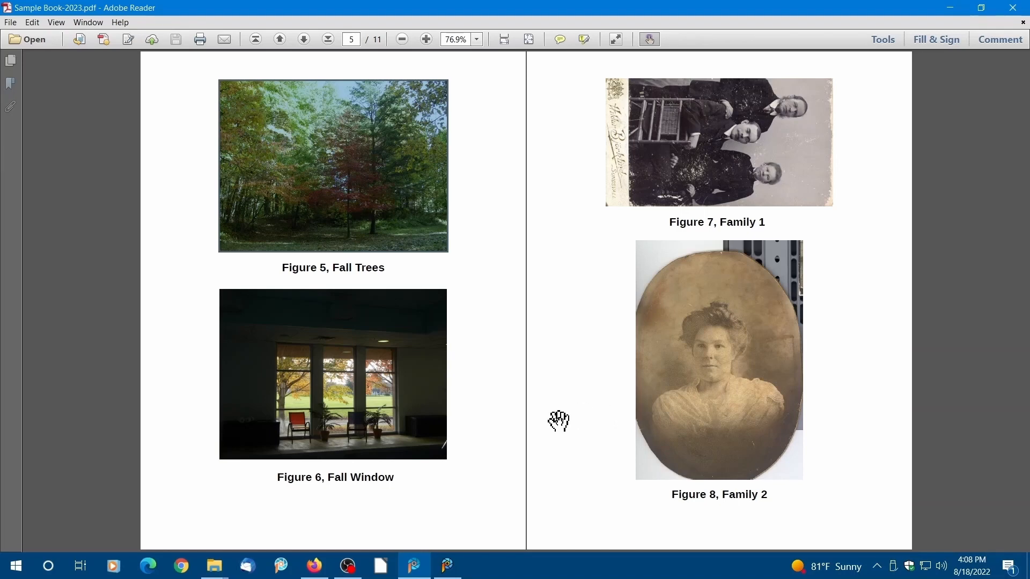
pyautogui.click(703, 370)
pyautogui.rightClick(710, 370)
pyautogui.click(722, 379)
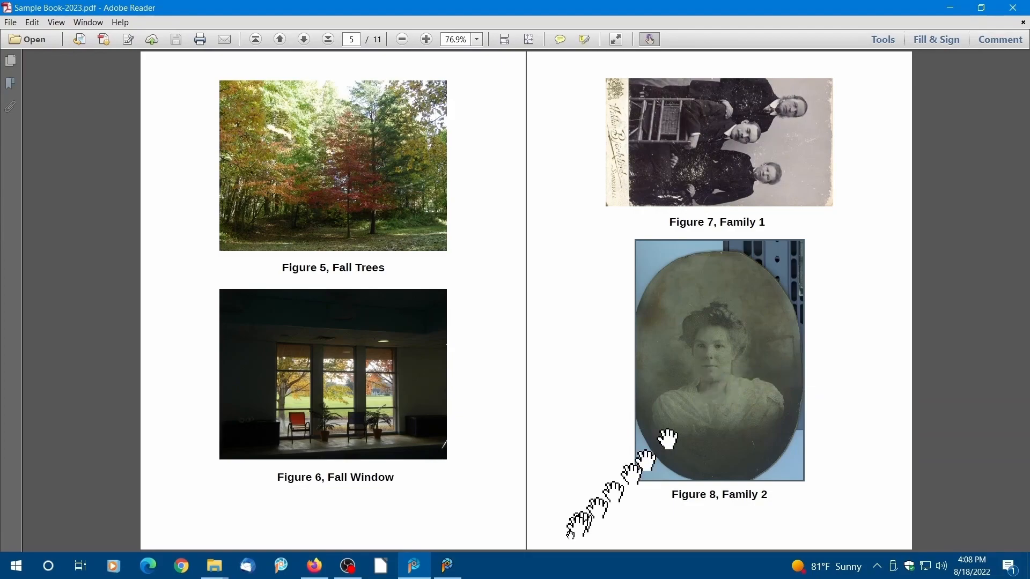
pyautogui.click(446, 566)
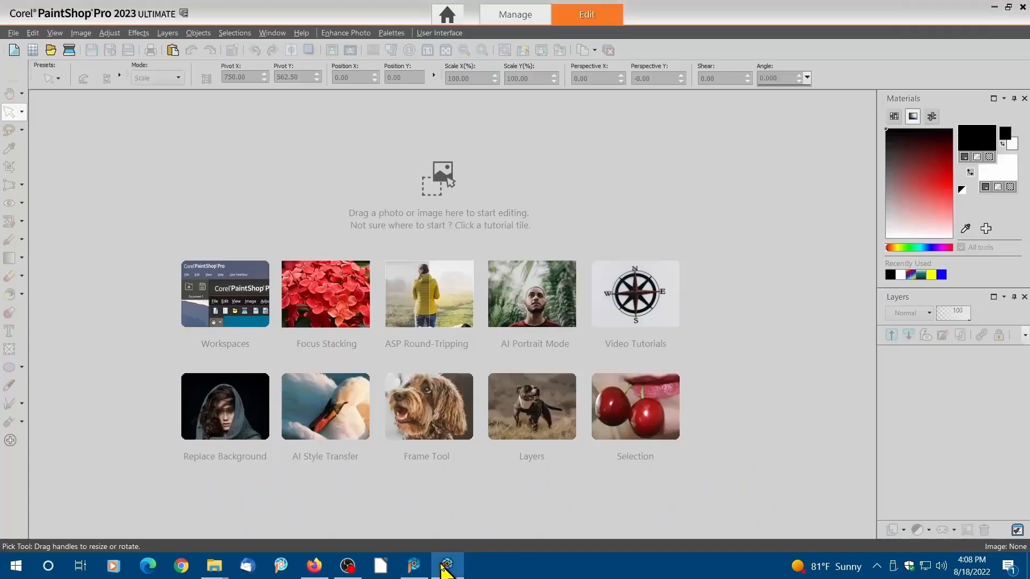
# Step: Paste the copied portrait as two new images and apply Fade Correction with an amount of 45 to the second one
pyautogui.click(172, 50)
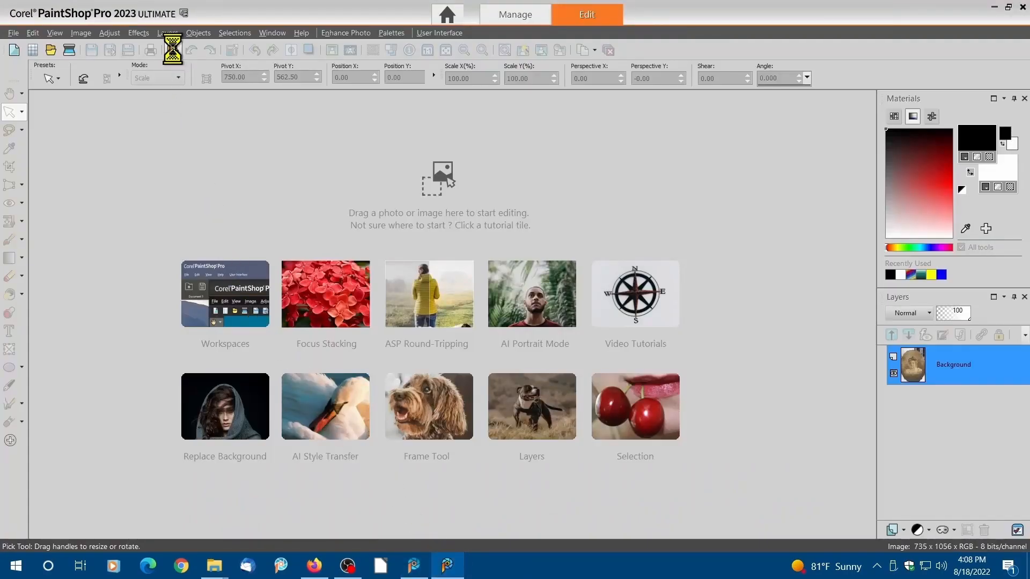
pyautogui.click(174, 50)
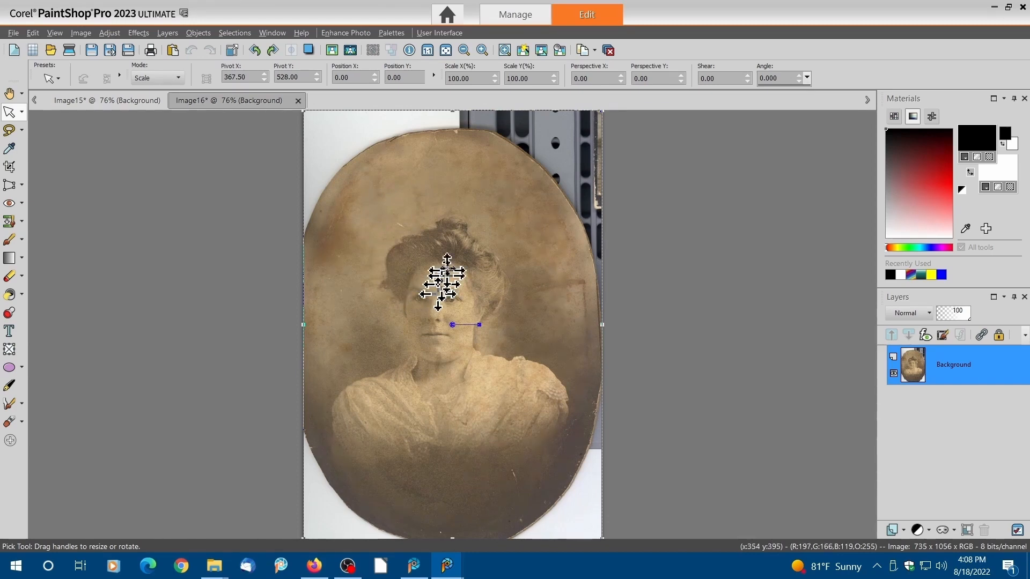
pyautogui.click(559, 51)
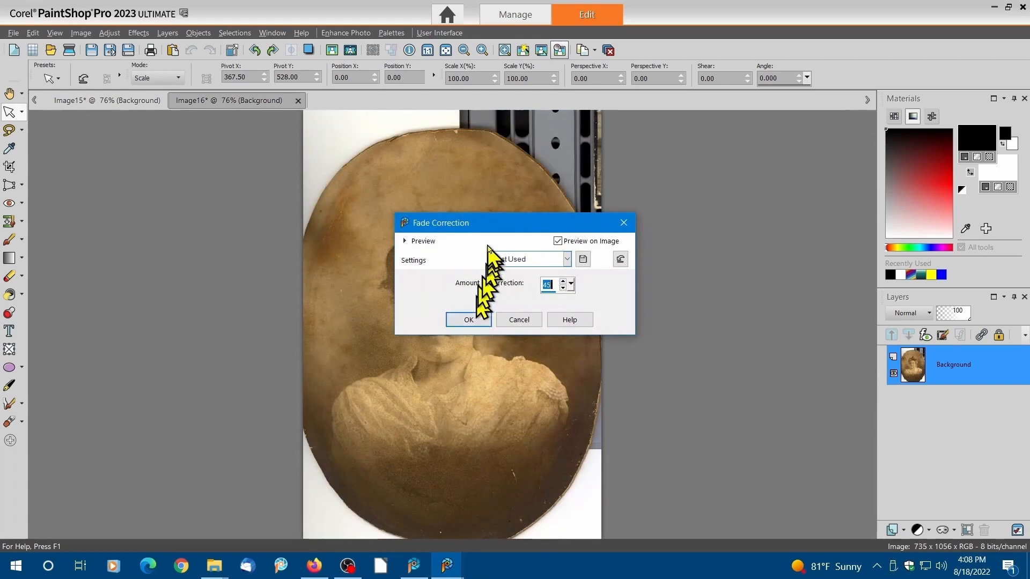
pyautogui.moveTo(493, 227); pyautogui.dragTo(699, 208)
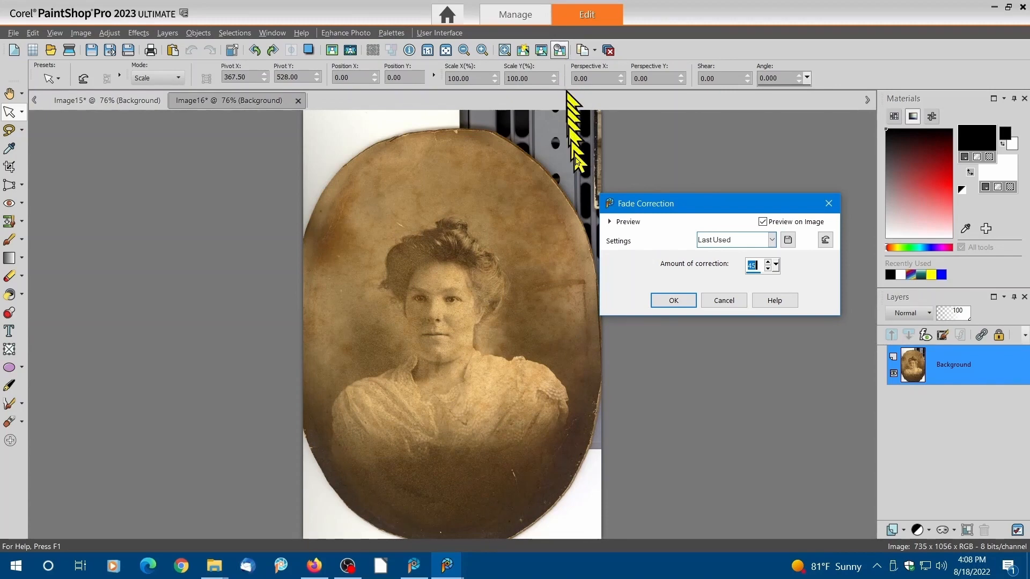
pyautogui.click(674, 302)
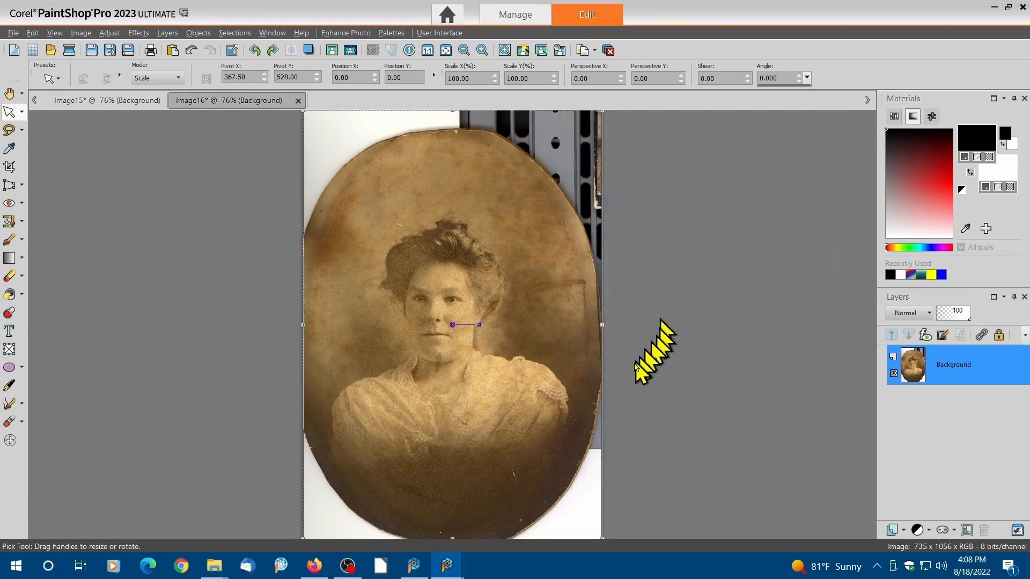
# Step: Convert the fade-corrected portrait to greyscale
pyautogui.click(75, 35)
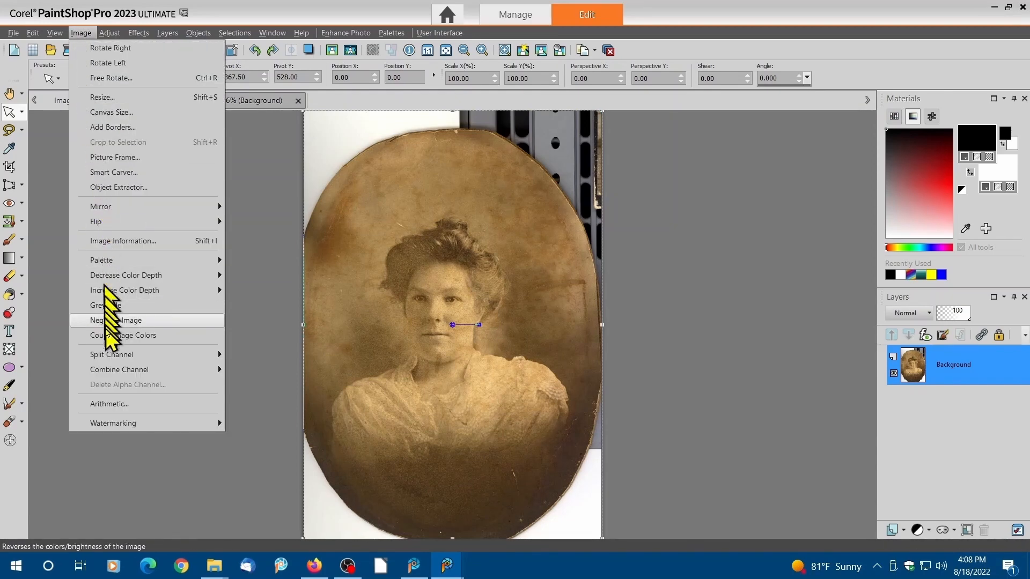
pyautogui.moveTo(109, 368)
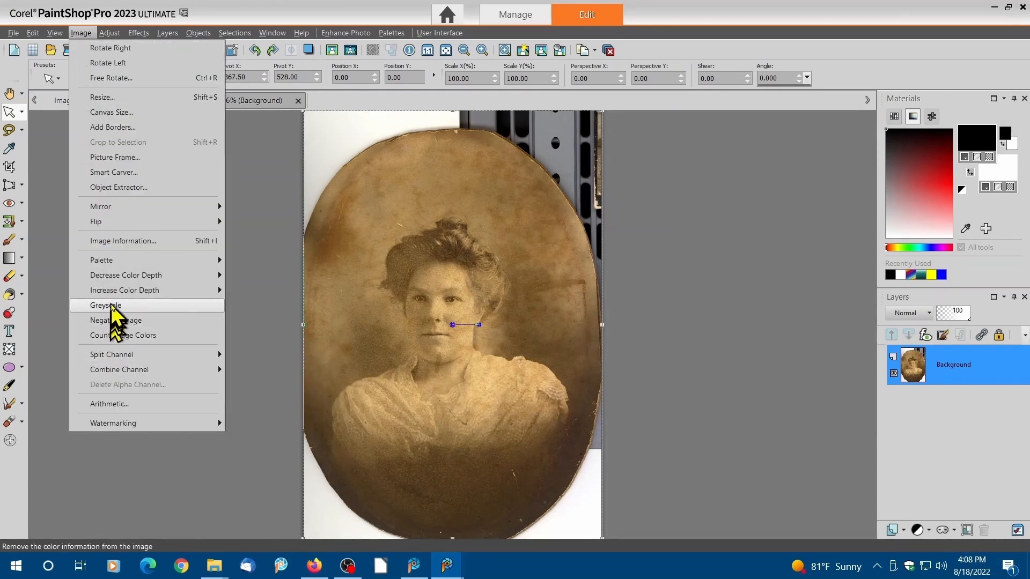
pyautogui.click(112, 306)
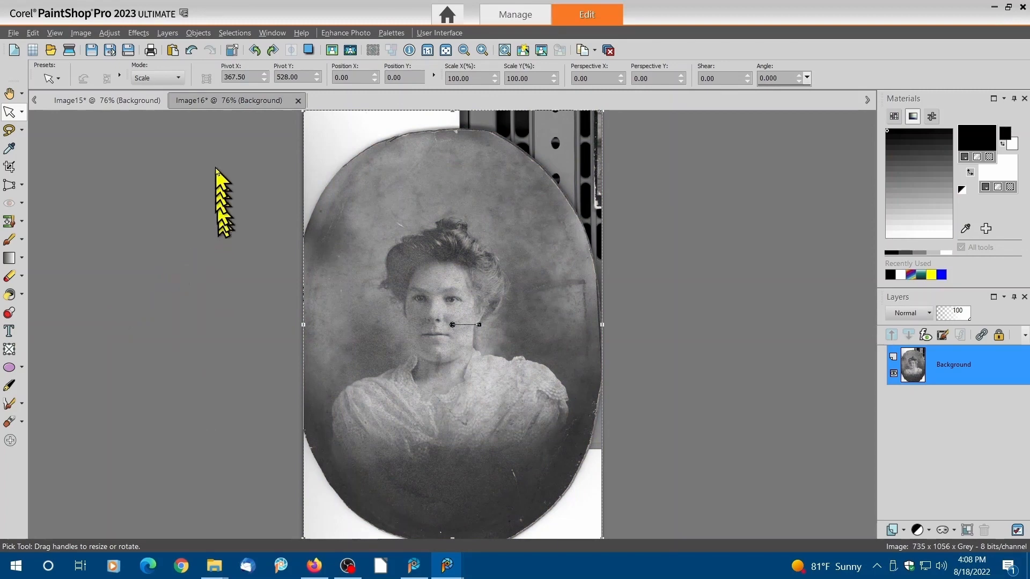
# Step: Adjust the greyscale portrait's brightness to 5 and contrast to 33 in linear mode
pyautogui.click(113, 34)
pyautogui.moveTo(153, 149)
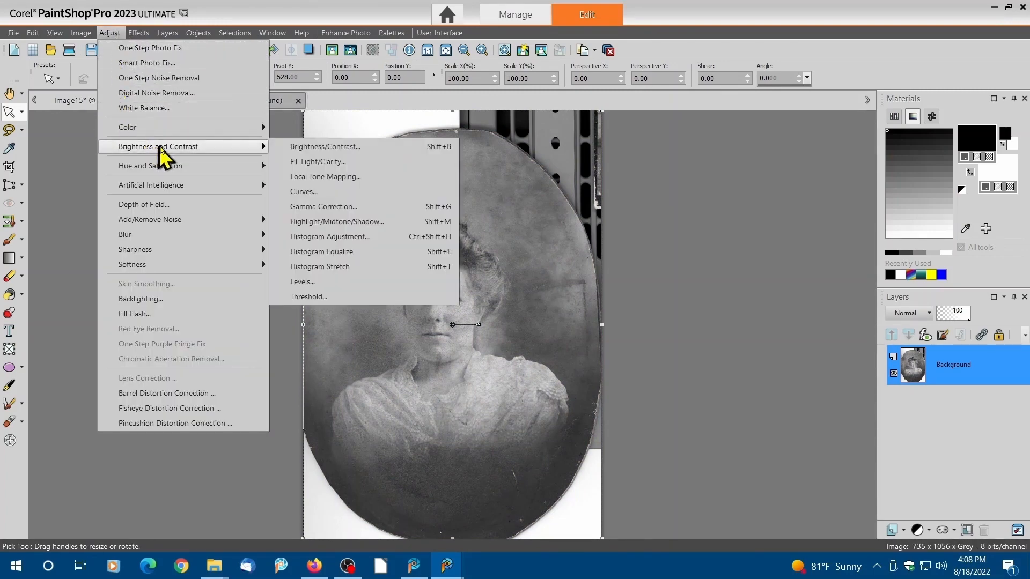
pyautogui.click(317, 143)
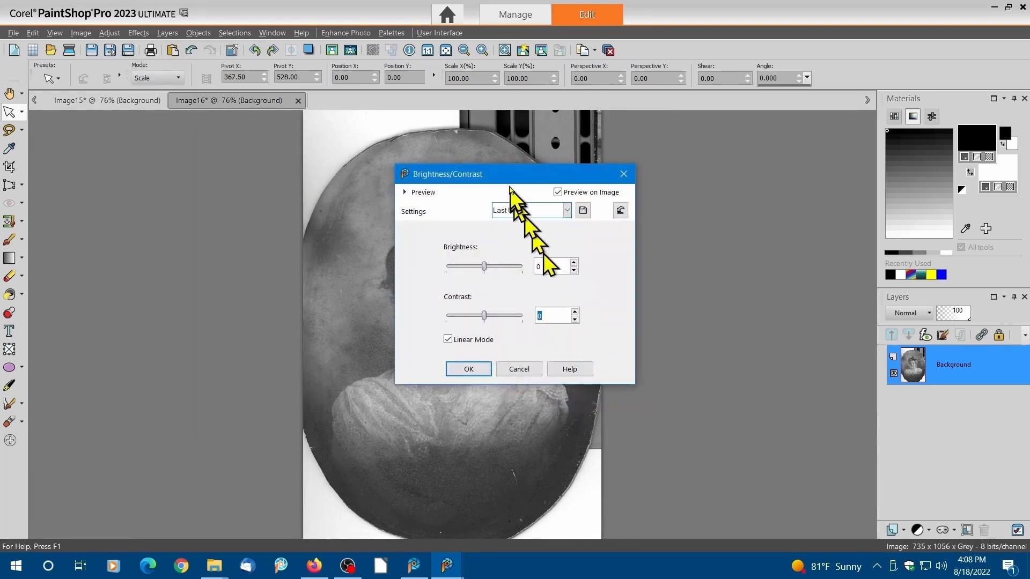
pyautogui.moveTo(513, 178); pyautogui.dragTo(717, 176)
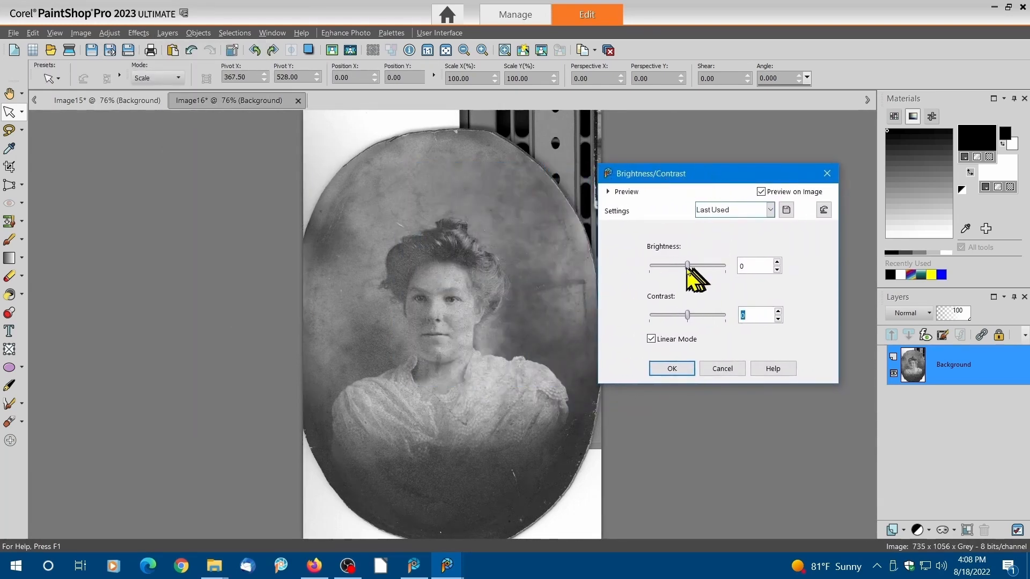
pyautogui.moveTo(687, 266); pyautogui.dragTo(695, 267)
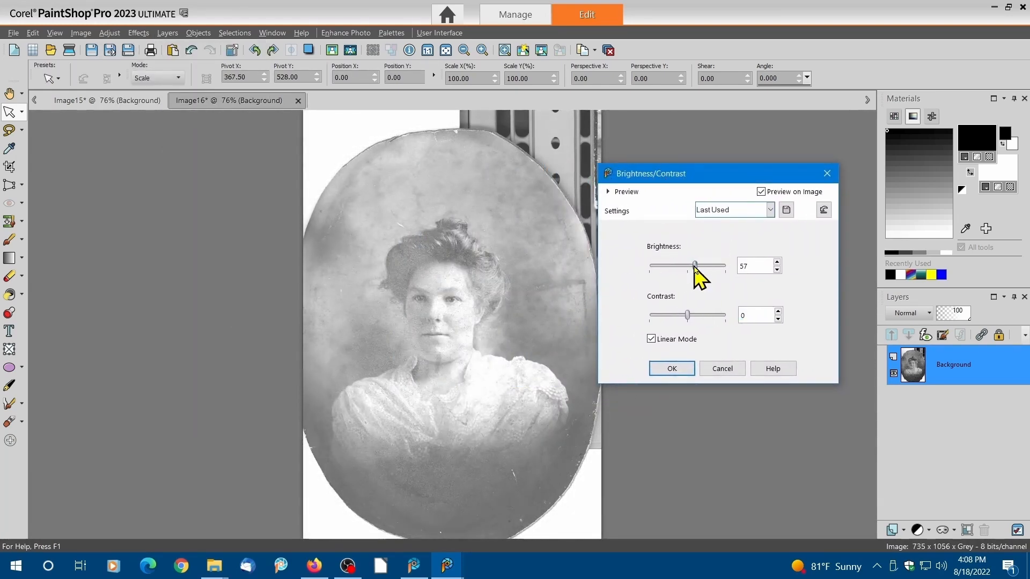
pyautogui.moveTo(688, 317); pyautogui.dragTo(700, 322)
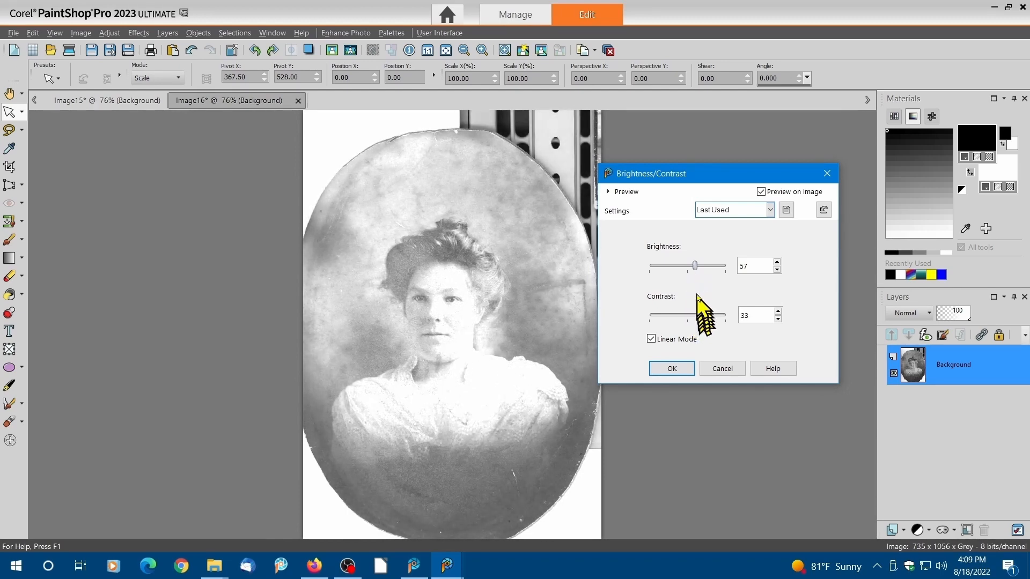
pyautogui.moveTo(695, 267); pyautogui.dragTo(688, 266)
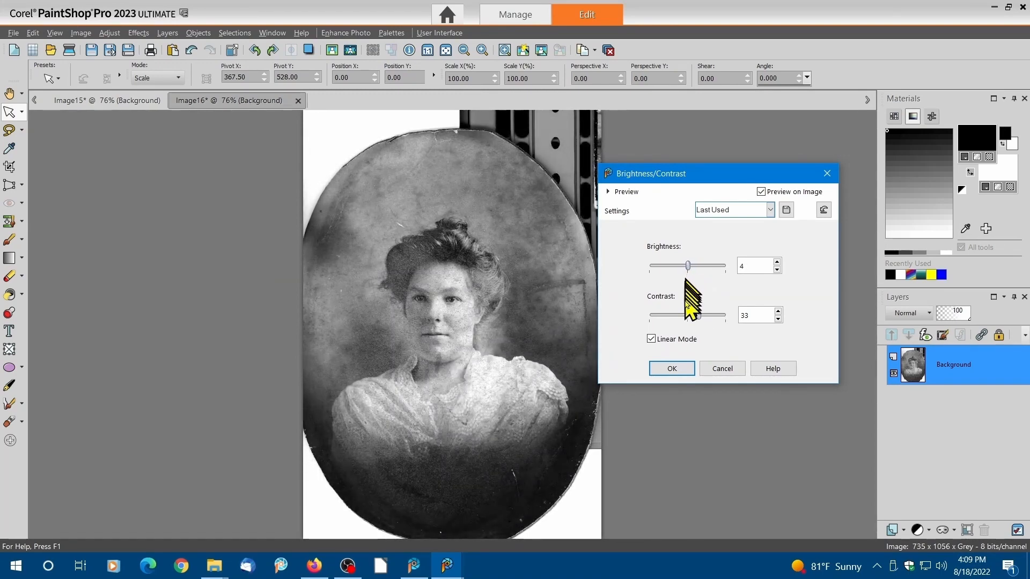
pyautogui.moveTo(698, 317); pyautogui.dragTo(698, 317)
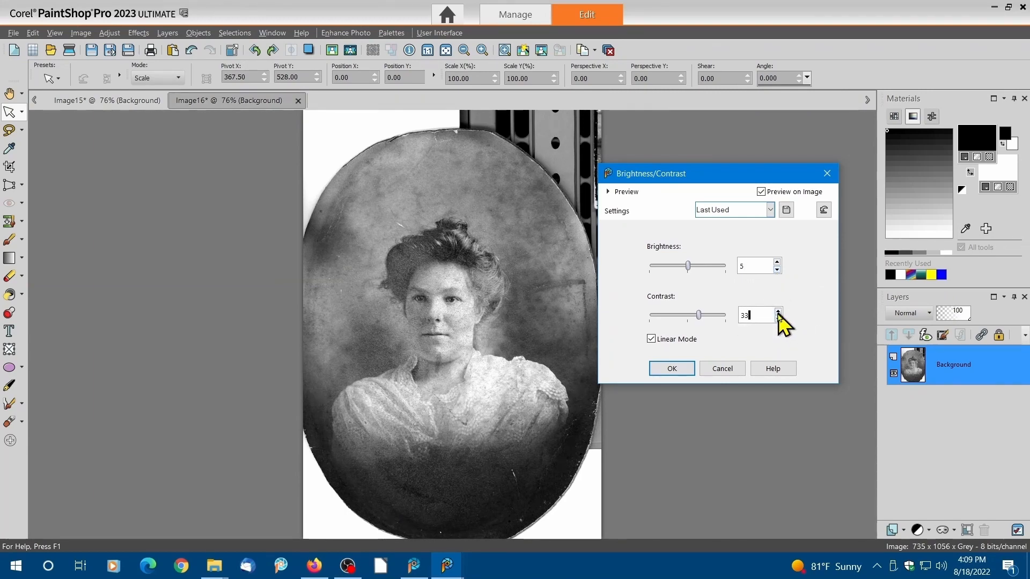
pyautogui.click(672, 369)
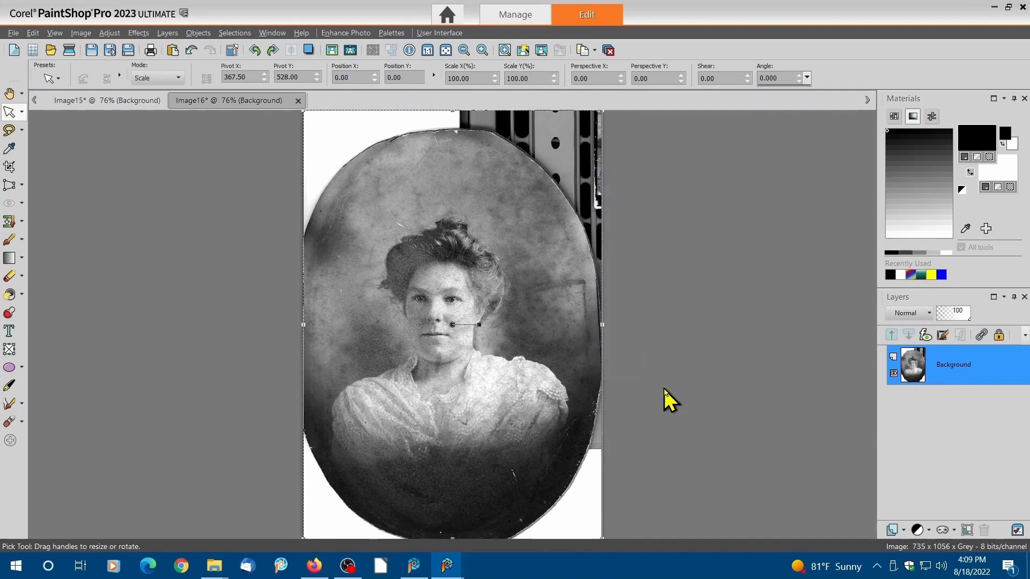
# Step: Add the Antique Vignette picture frame from the Frames category around the outside of the portrait's canvas
pyautogui.click(342, 53)
pyautogui.click(409, 217)
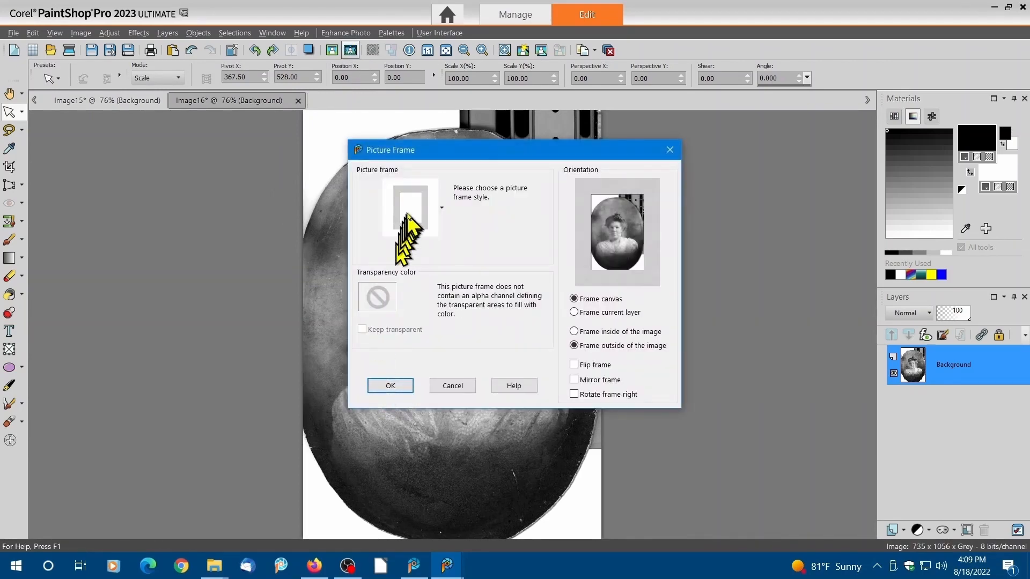
pyautogui.click(226, 303)
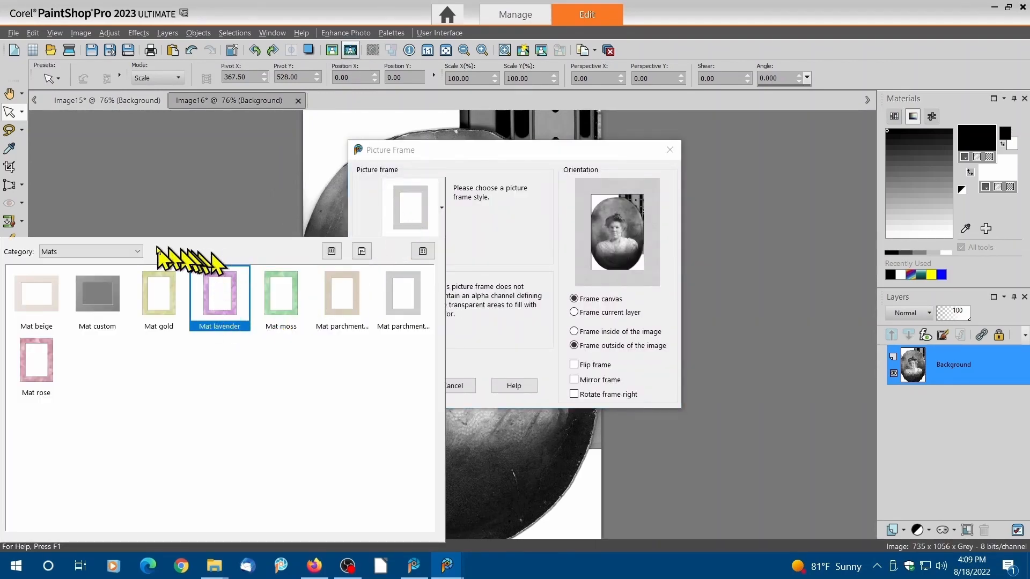
pyautogui.click(137, 252)
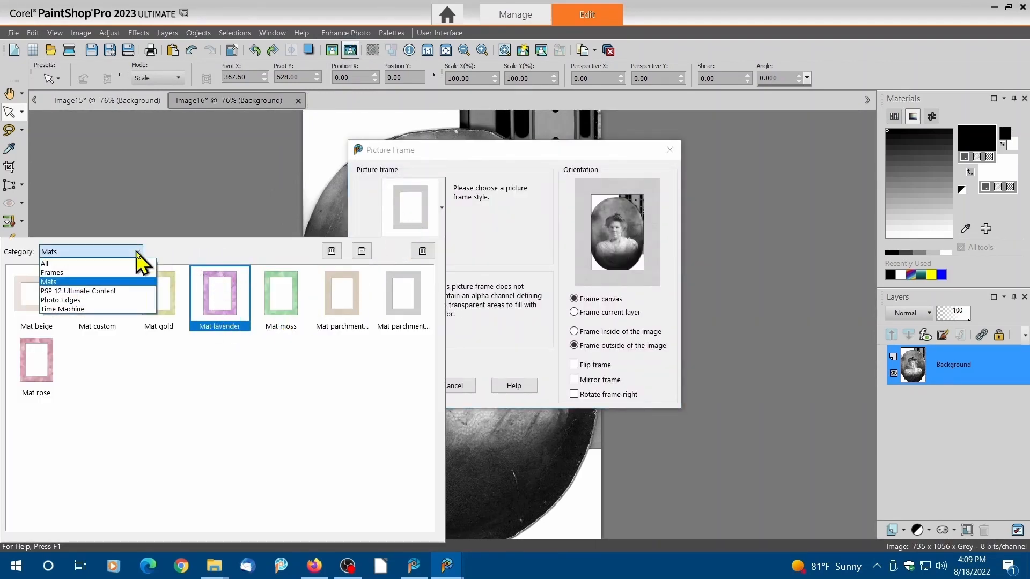
pyautogui.click(81, 272)
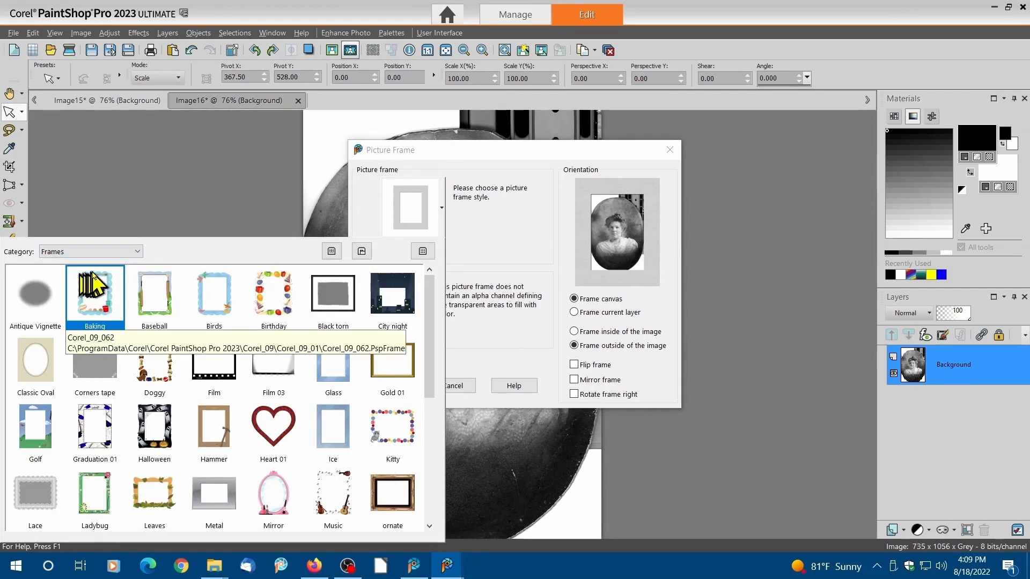
pyautogui.click(35, 294)
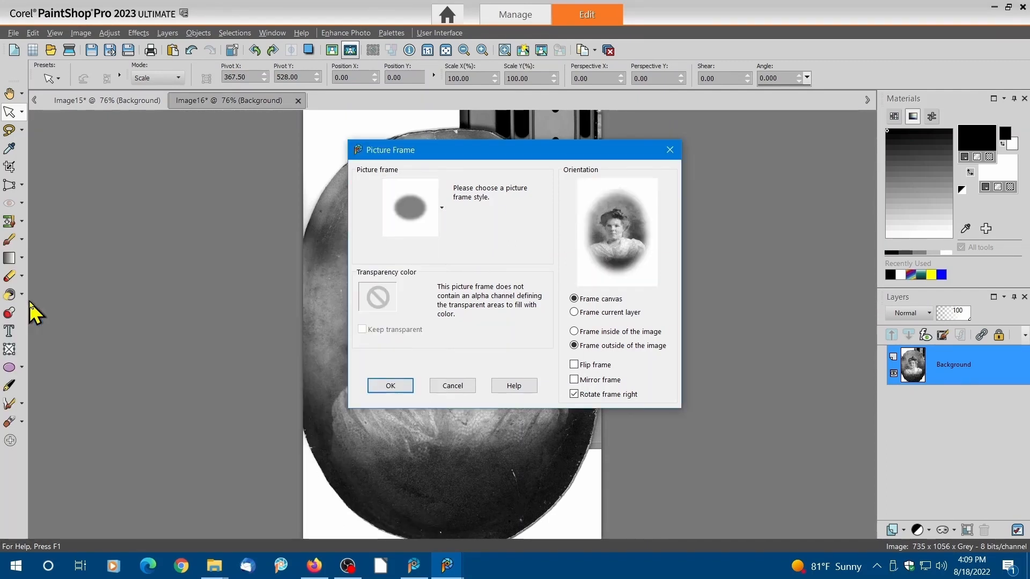
pyautogui.click(390, 386)
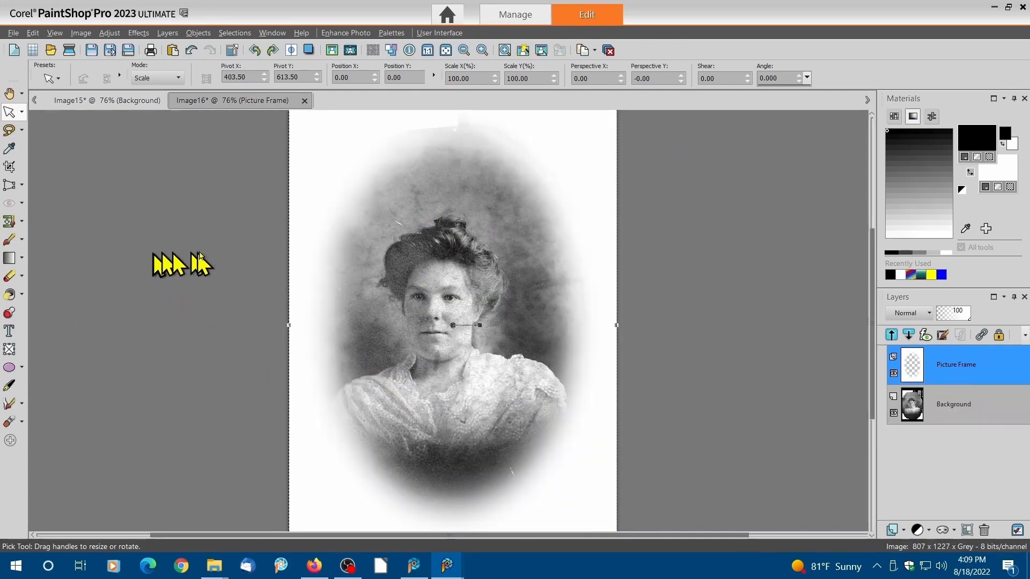
pyautogui.hotkey('ctrl', 'alt', 'w')
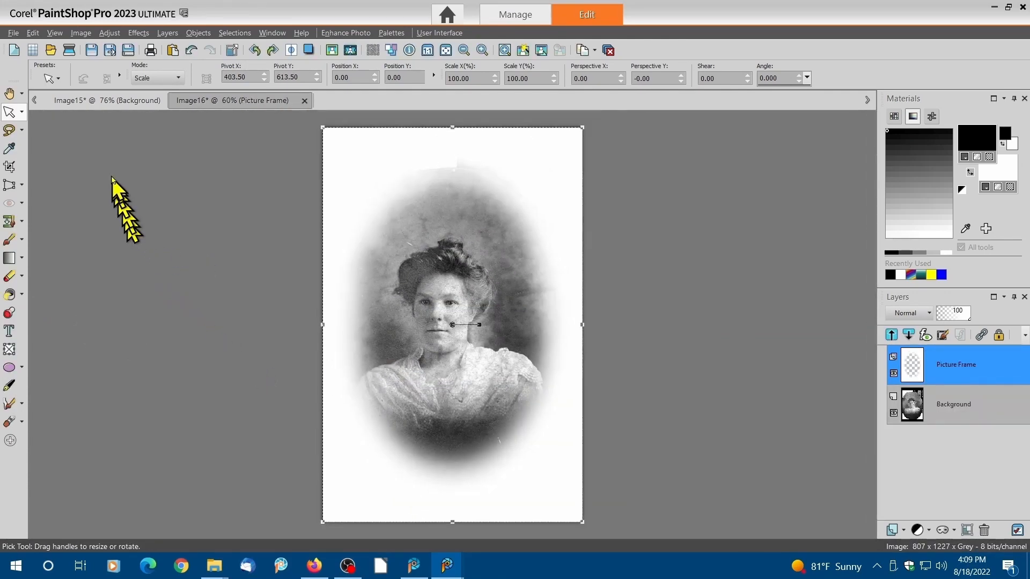
# Step: Compare the vignetted portrait with the original in Image15, and crop Image16 around the oval to 731 × 978 pixels
pyautogui.click(95, 100)
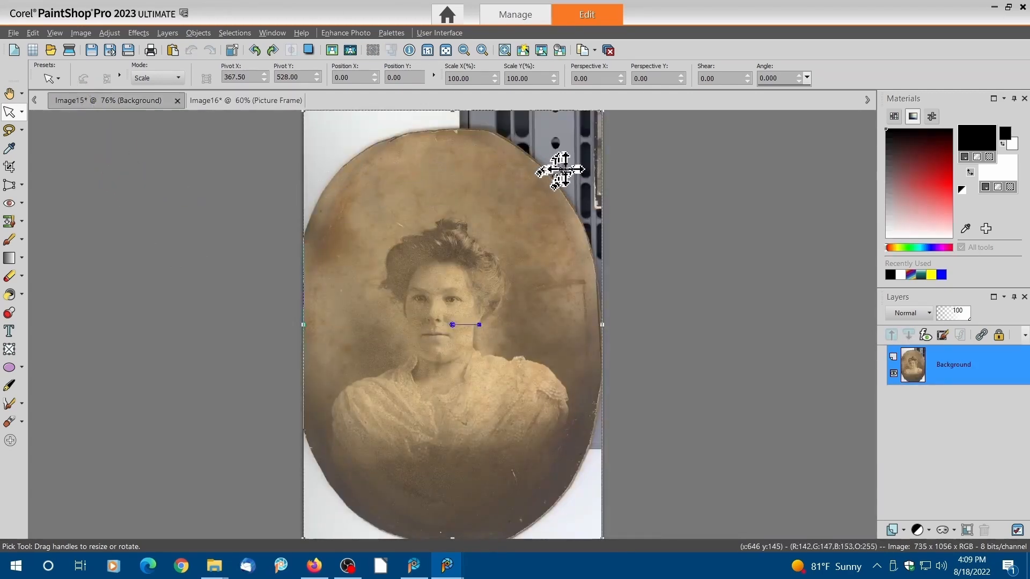
pyautogui.click(265, 102)
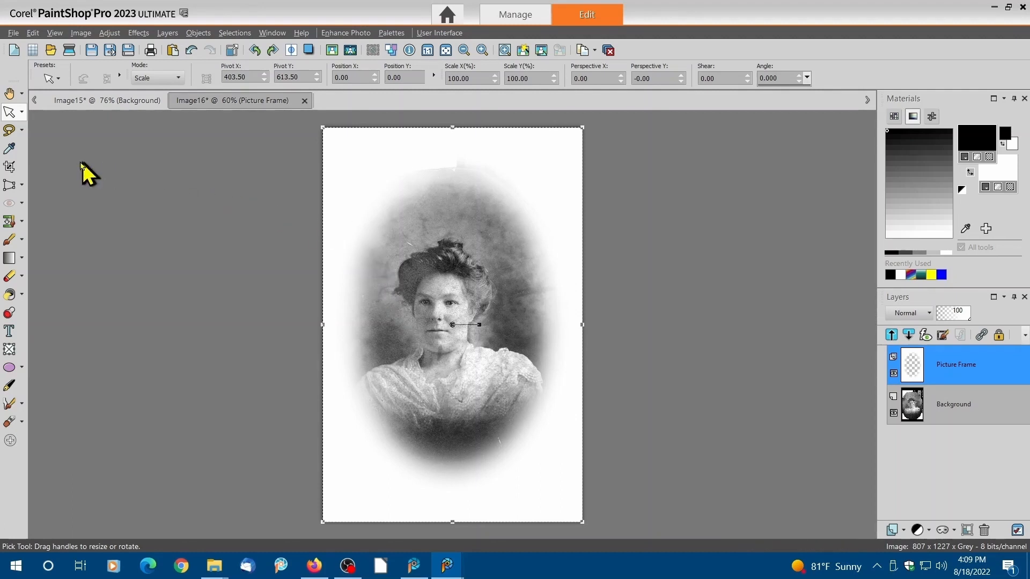
pyautogui.click(5, 168)
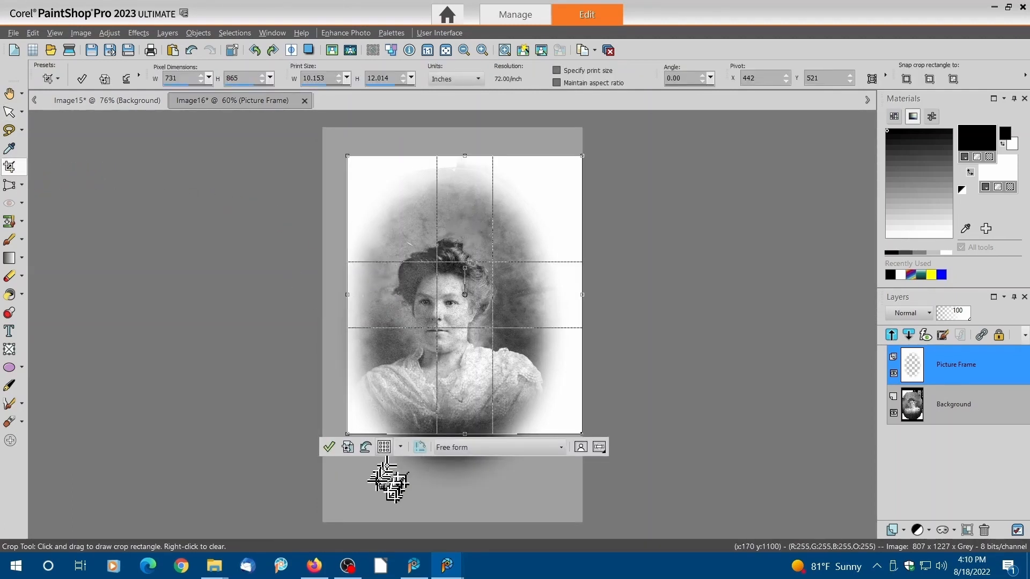
pyautogui.moveTo(467, 435); pyautogui.dragTo(466, 475)
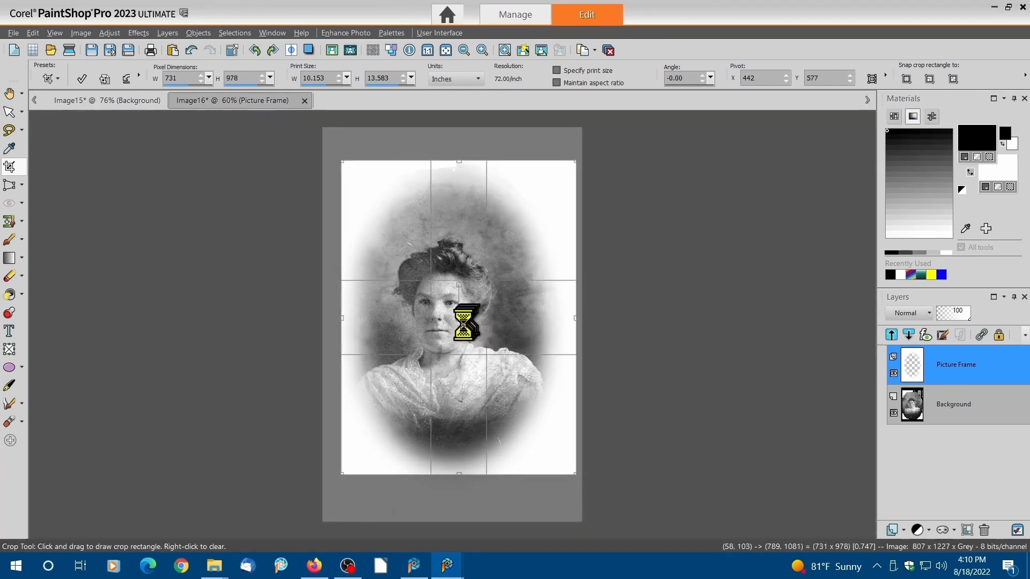
pyautogui.moveTo(464, 322); pyautogui.dragTo(462, 329)
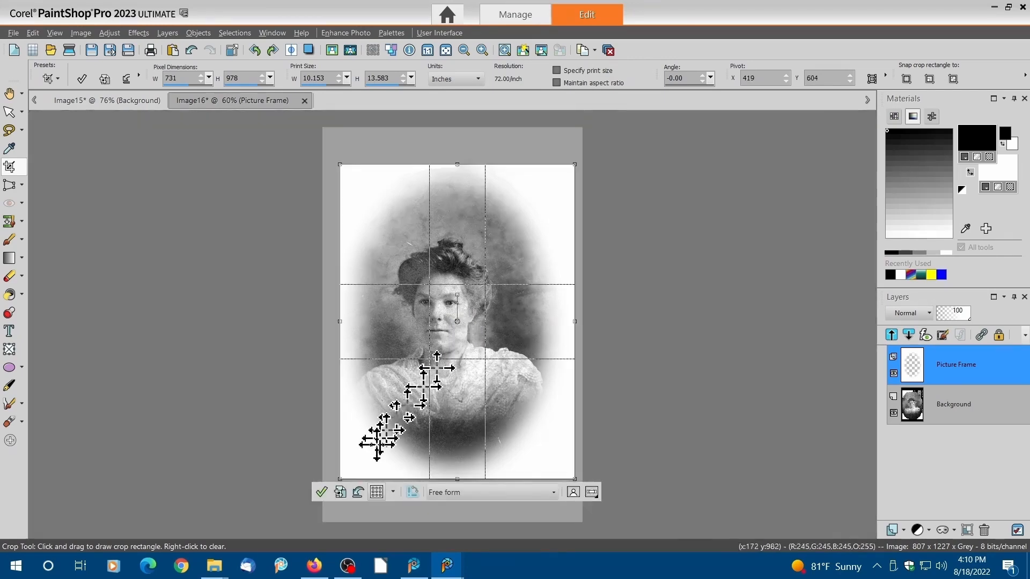
pyautogui.click(321, 491)
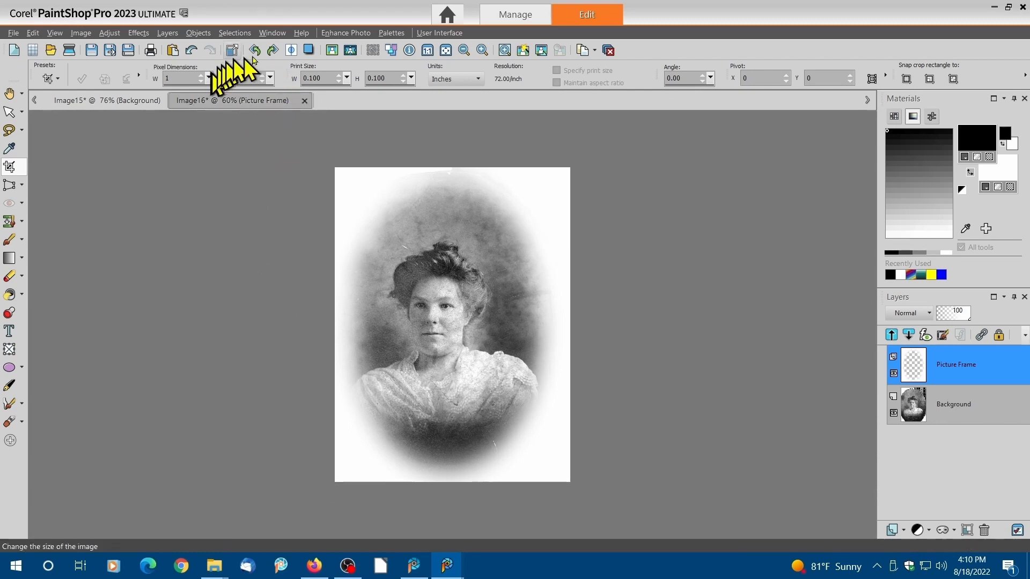
# Step: Add the Thin black picture frame around the outside of the cropped portrait, with the frame rotated right
pyautogui.click(351, 50)
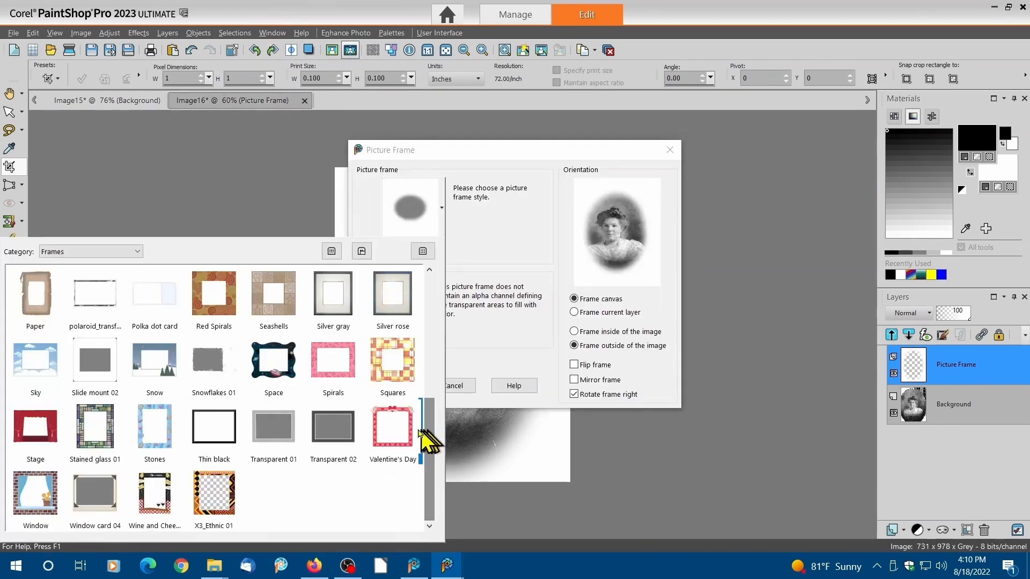
pyautogui.click(207, 427)
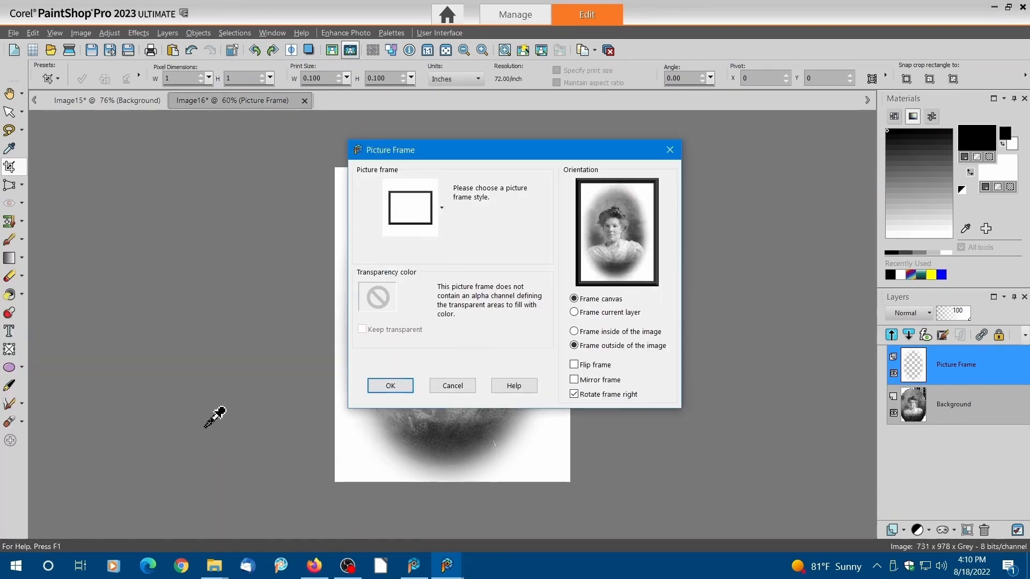
pyautogui.click(398, 388)
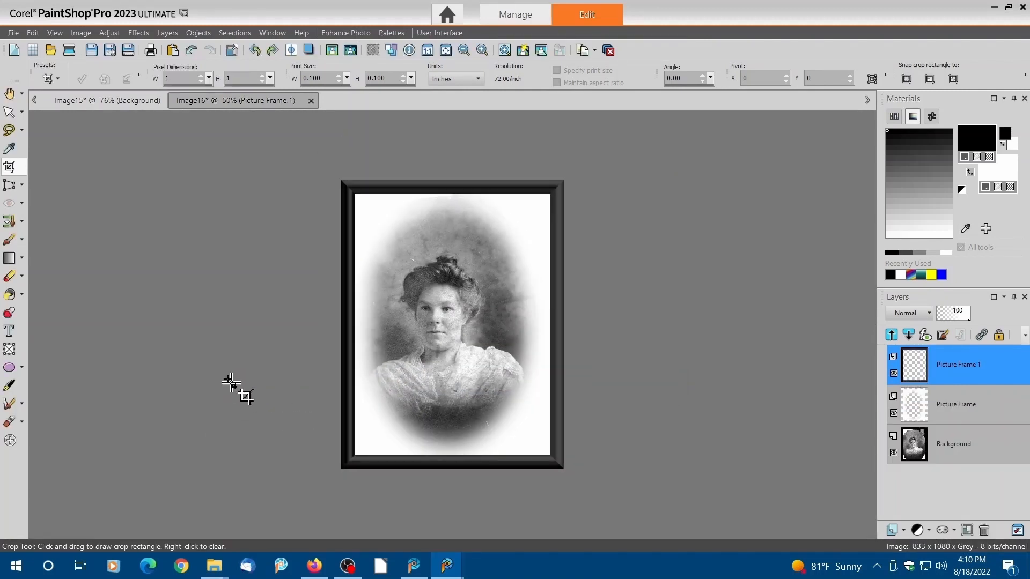
# Step: Compare the framed portrait in Image16 with the untouched original in Image15, using the Pick tool instead of Crop
pyautogui.click(68, 102)
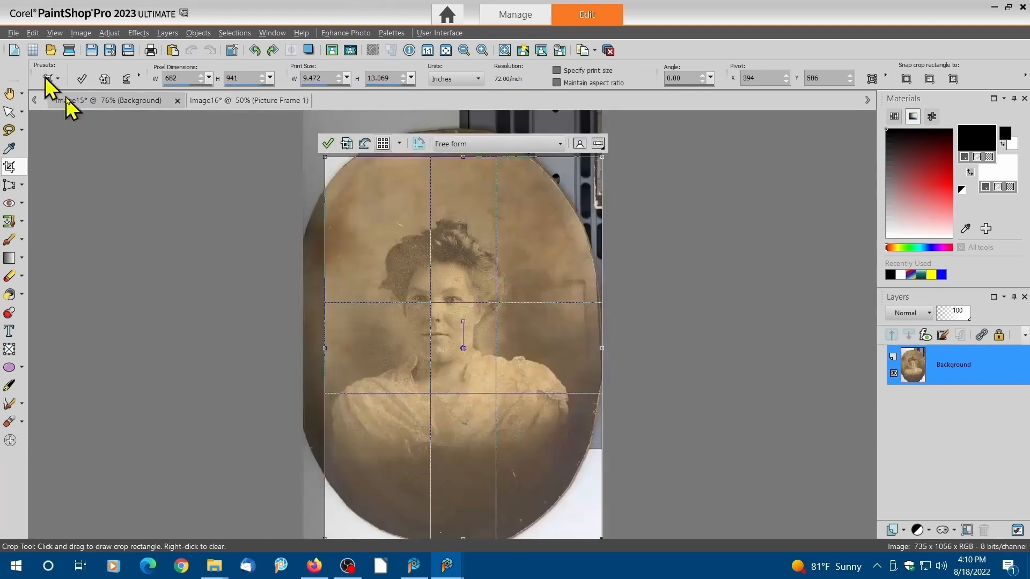
pyautogui.click(239, 102)
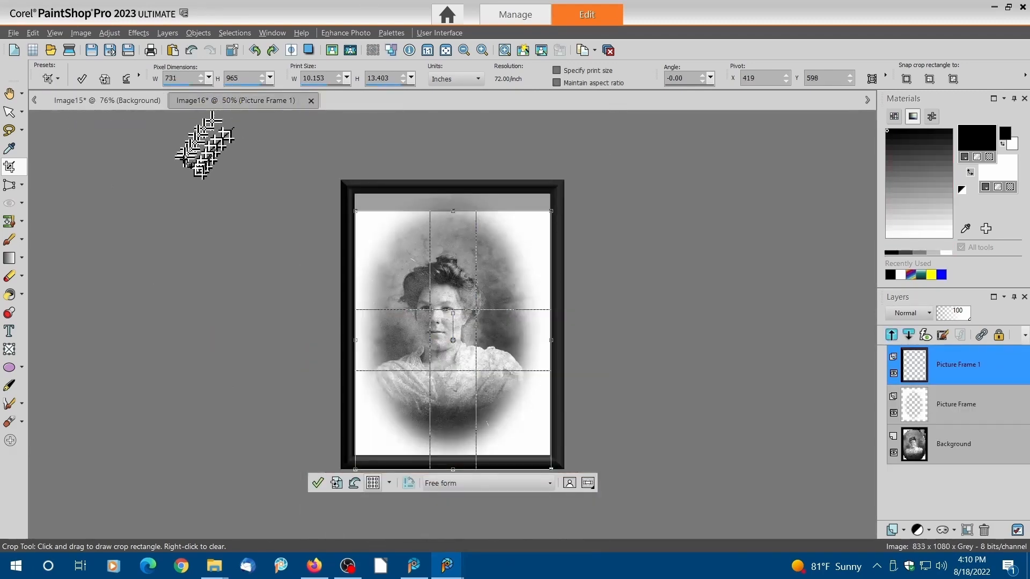
pyautogui.click(9, 111)
pyautogui.click(96, 100)
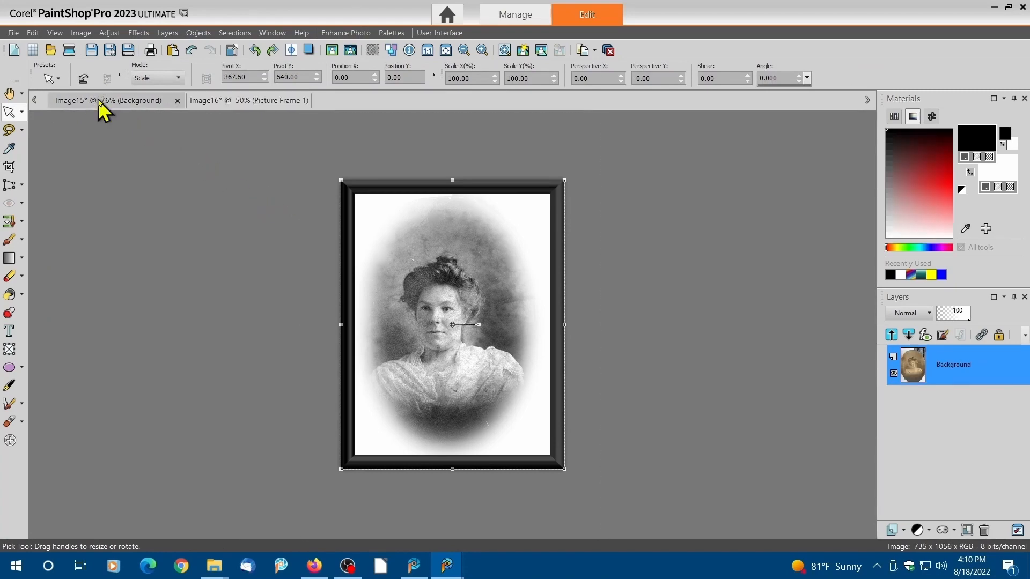
# Step: Return to the framed portrait in Image16 for comparison with the original
pyautogui.click(230, 100)
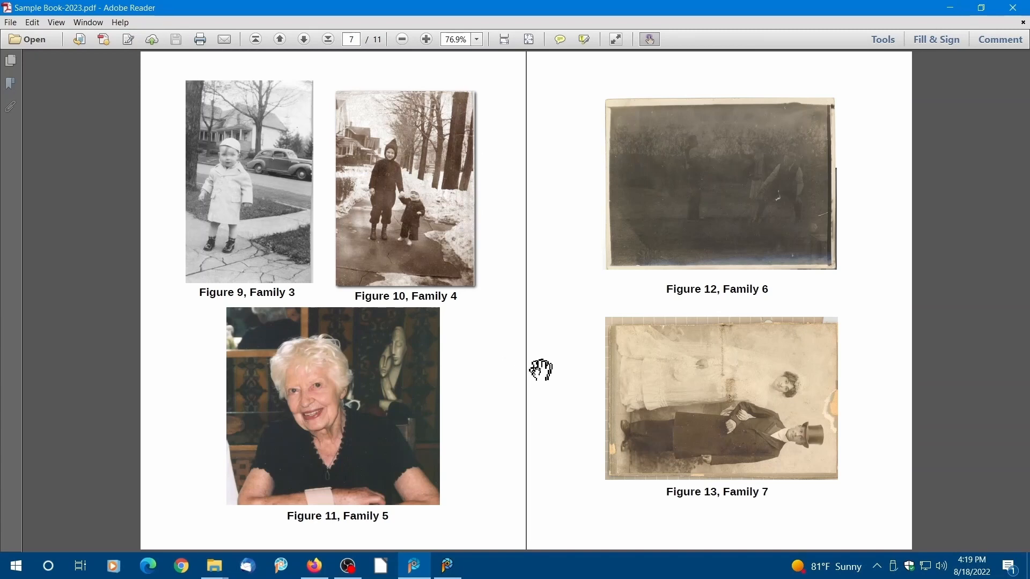
# Step: Copy the Figure 11, Family 5 photo from the Sample Book-2023 PDF and paste it as a new image in PaintShop Pro
pyautogui.click(304, 396)
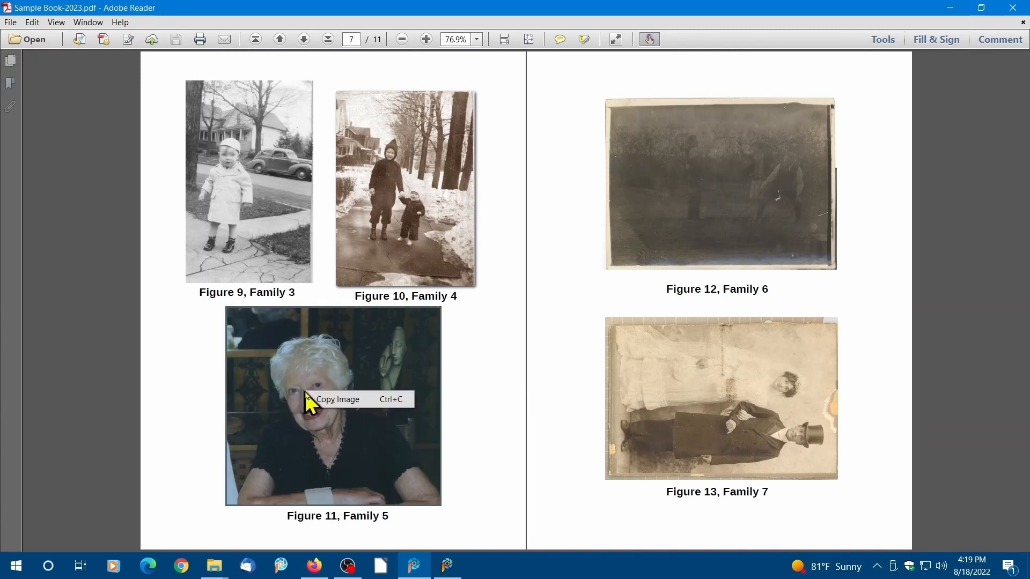
pyautogui.click(458, 574)
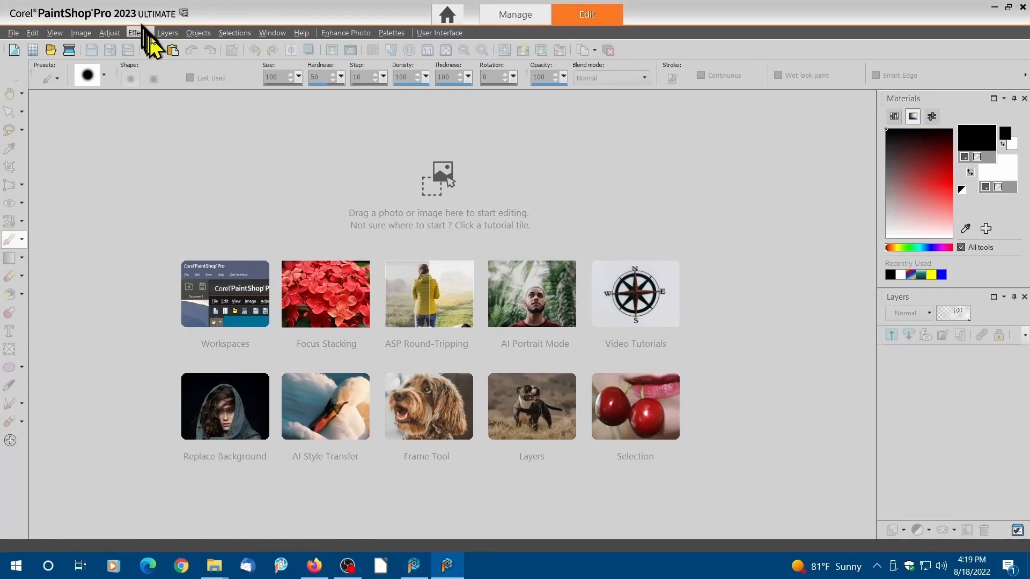
pyautogui.click(173, 50)
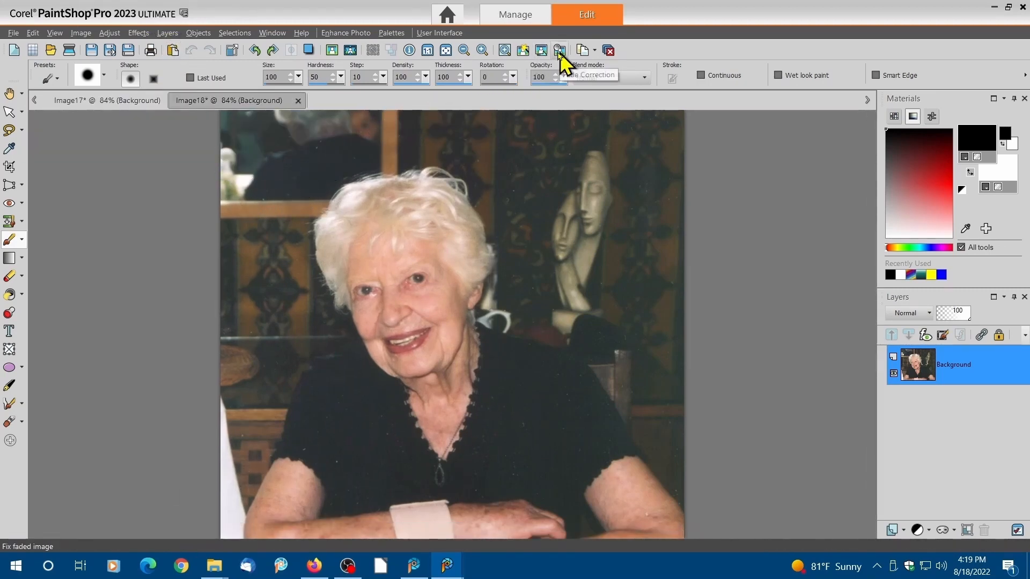
# Step: Try One Step Photo Fix and the last used Fade Correction on the Image18 photo without keeping either
pyautogui.click(542, 52)
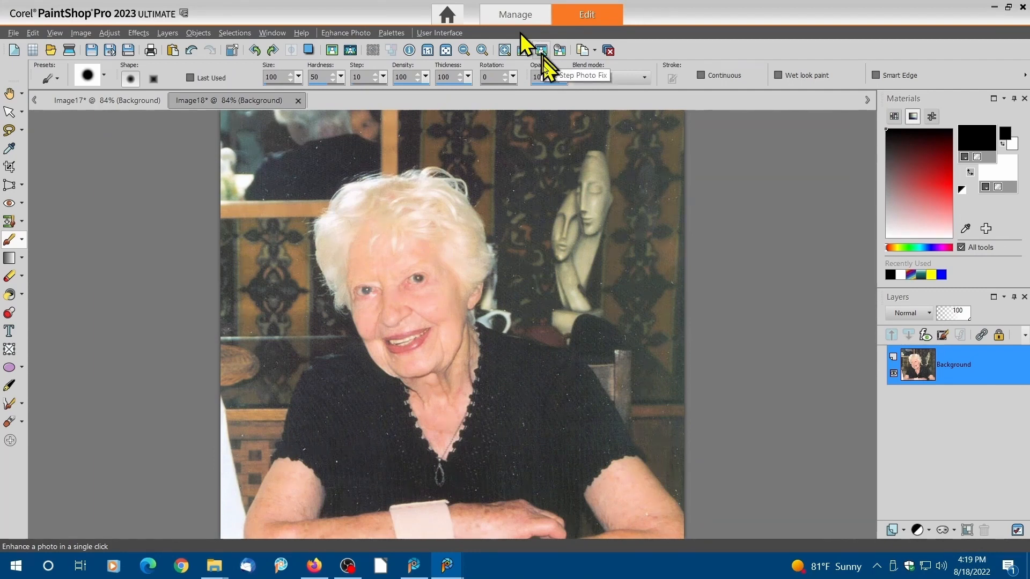
pyautogui.hotkey('ctrl', 'z')
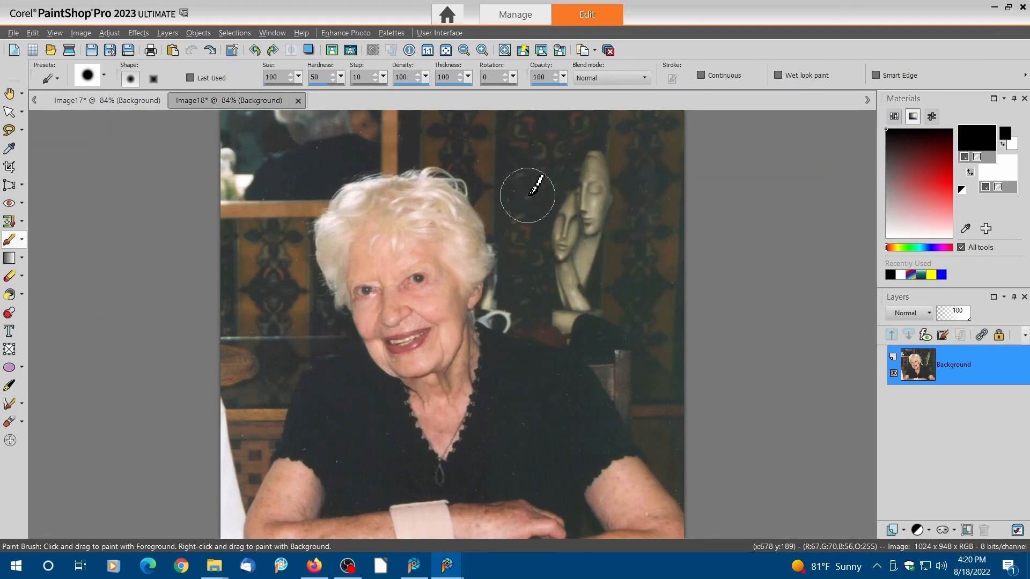
pyautogui.click(560, 50)
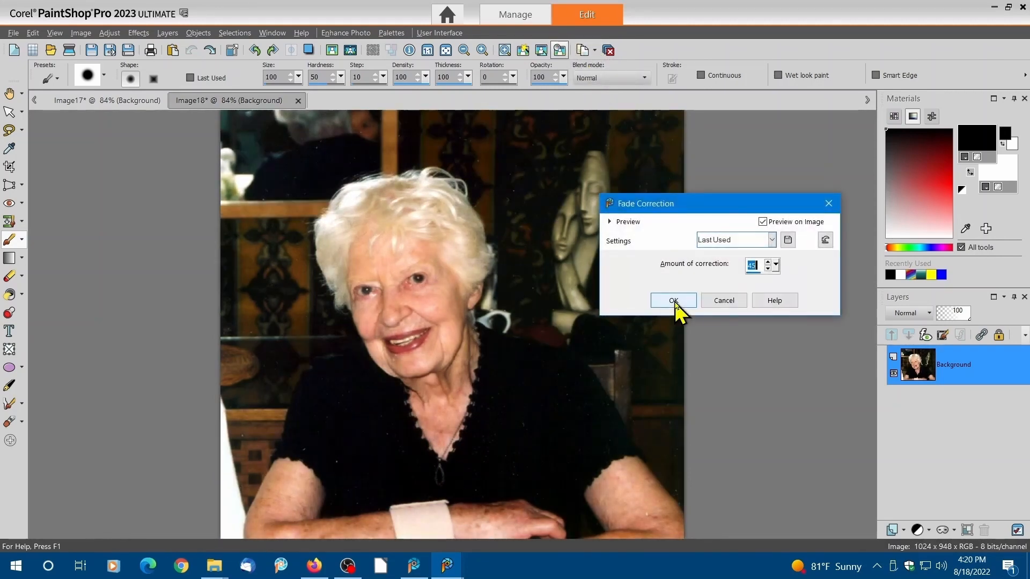
pyautogui.click(724, 302)
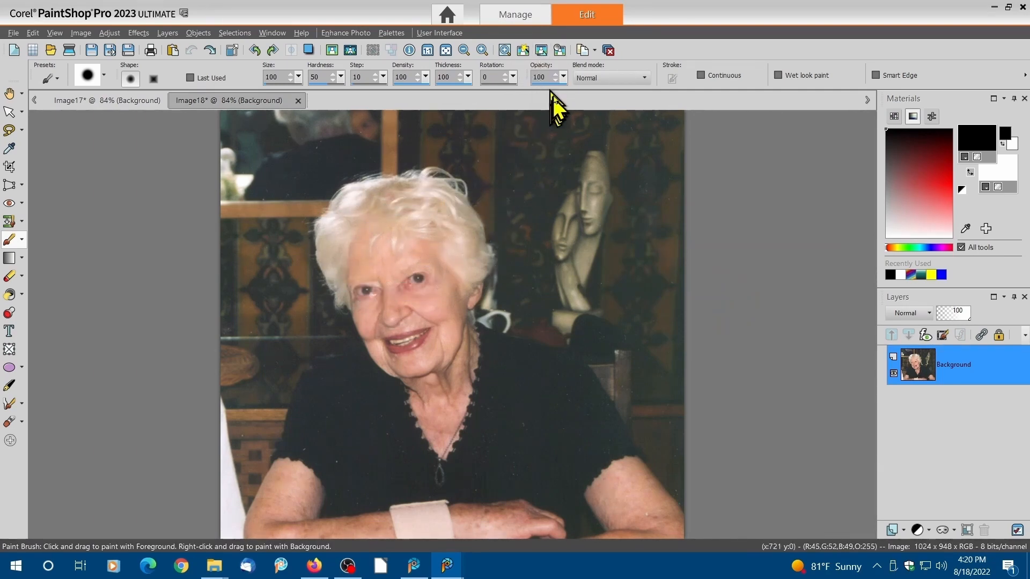
# Step: Apply Fade Correction to the Image18 photo with an amount of correction of 11
pyautogui.click(561, 52)
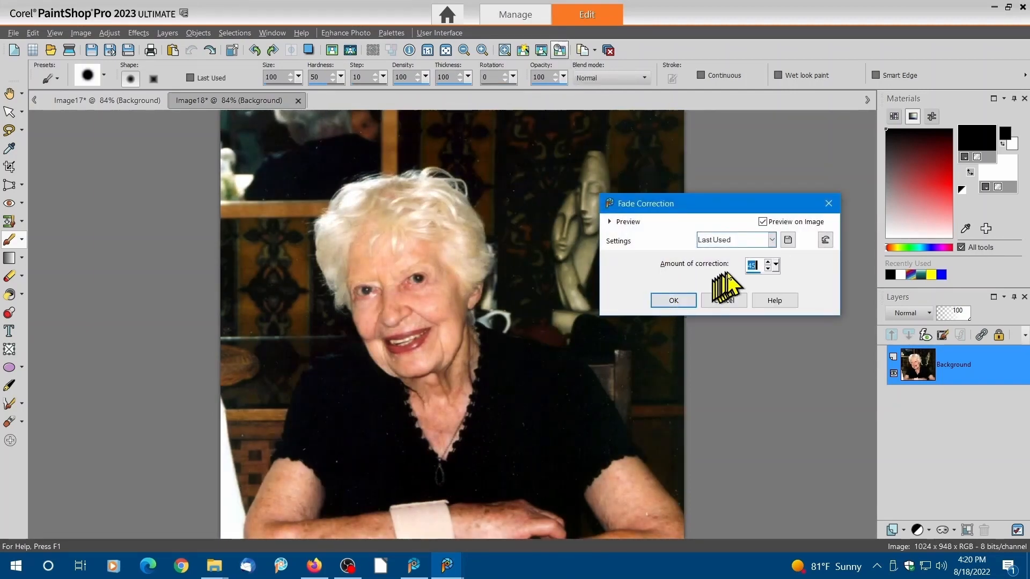
pyautogui.write('24')
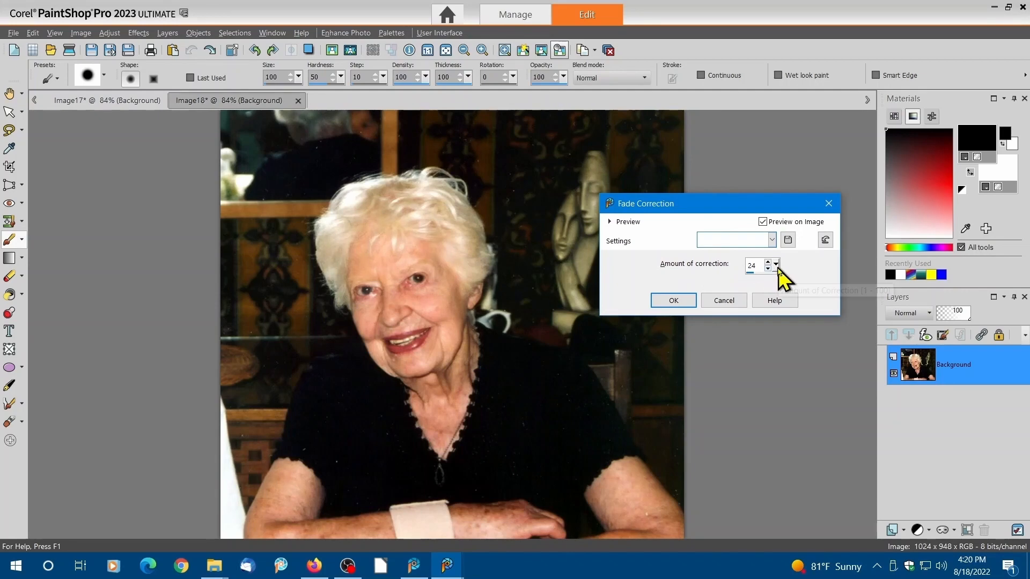
pyautogui.moveTo(777, 266); pyautogui.dragTo(730, 283)
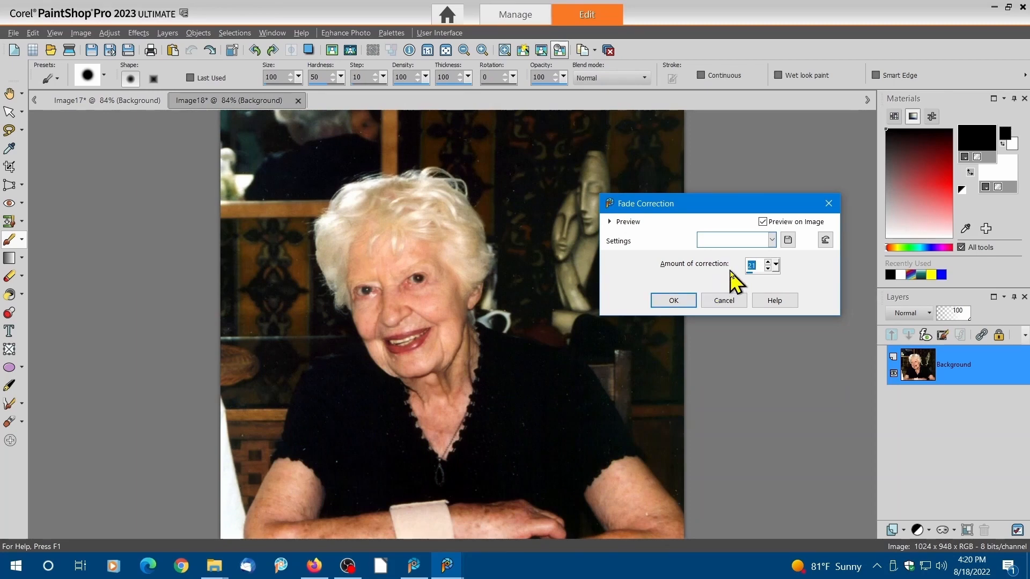
pyautogui.click(768, 269)
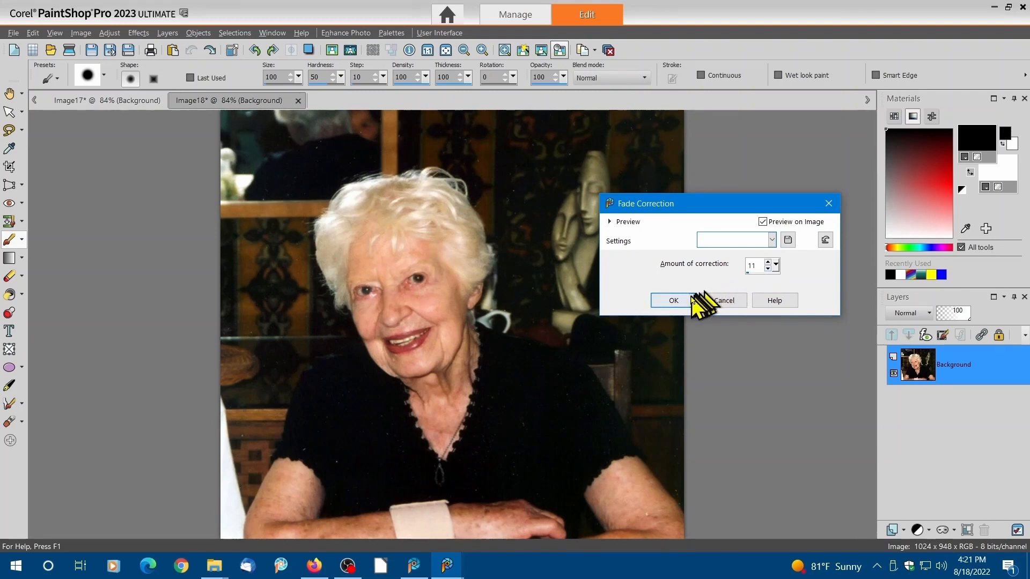
pyautogui.click(674, 301)
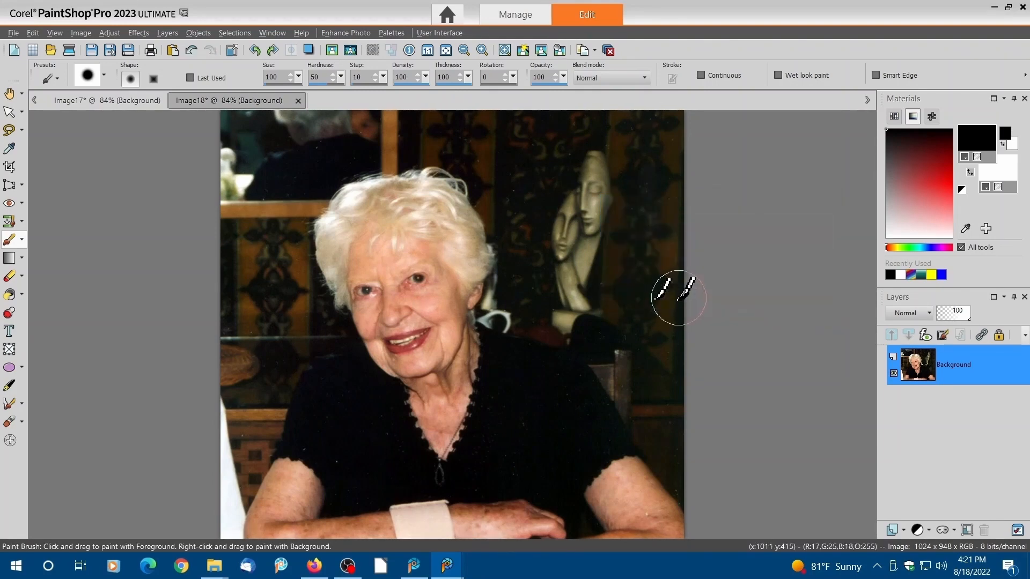
pyautogui.scroll(-1, 674, 292)
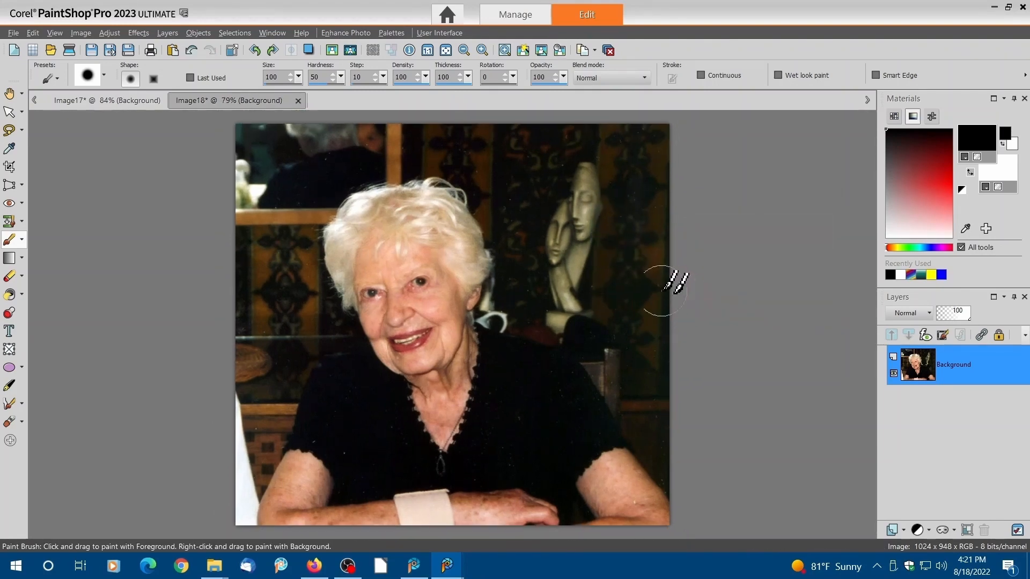
# Step: Switch to the Pick tool and open AI Background Replacement for the fade-corrected photo
pyautogui.click(9, 112)
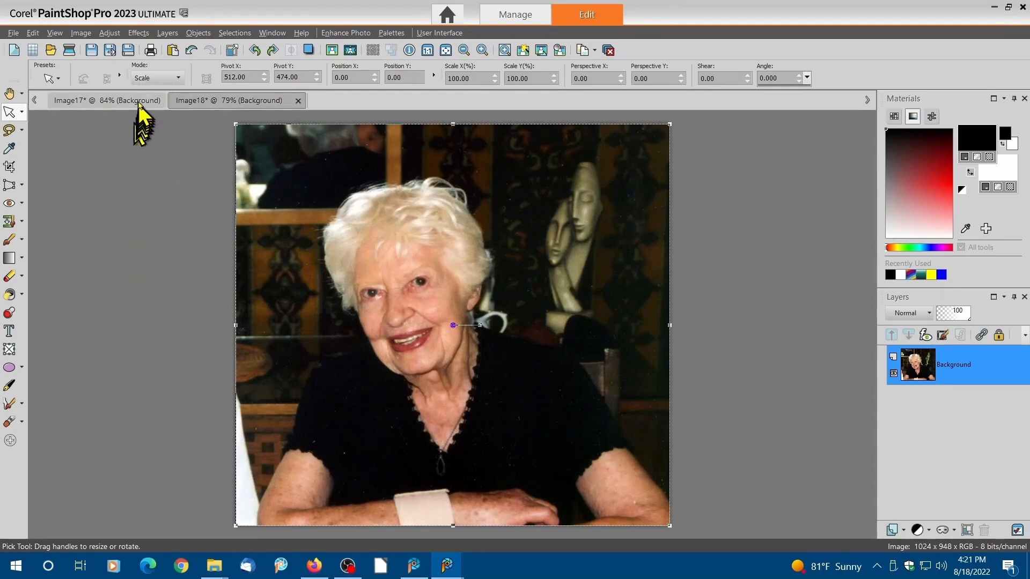
pyautogui.click(108, 34)
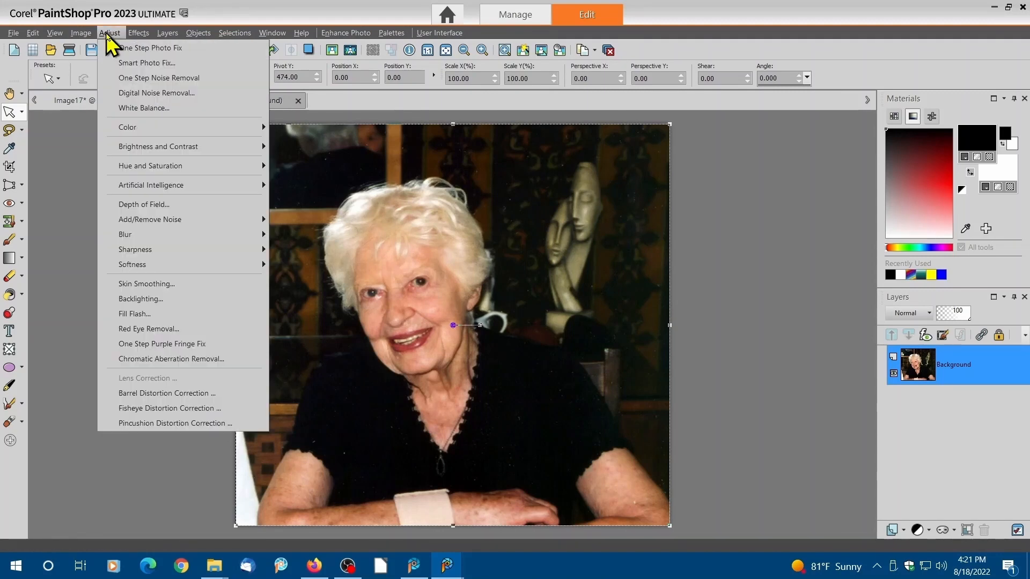
pyautogui.moveTo(155, 185)
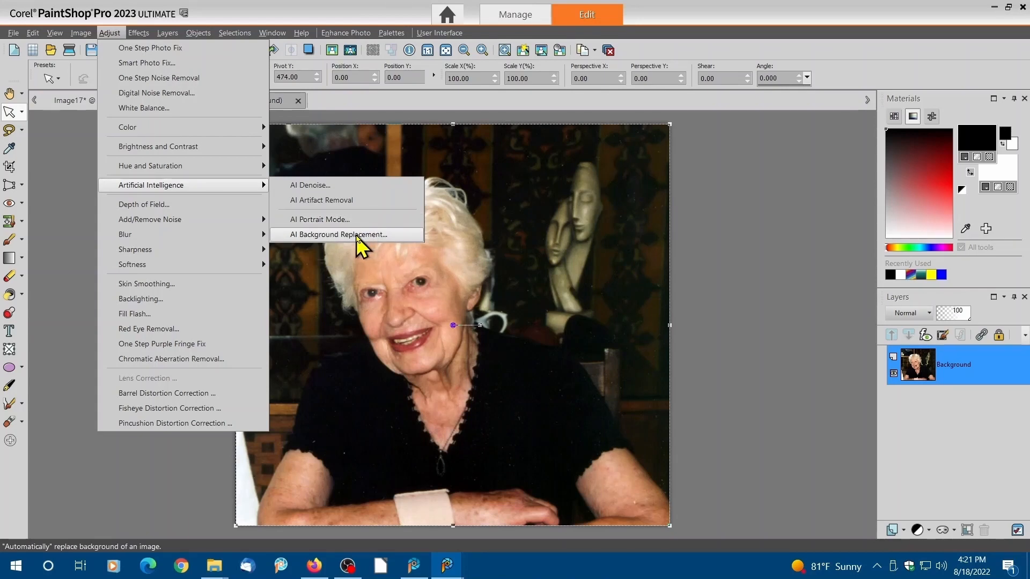
pyautogui.click(358, 239)
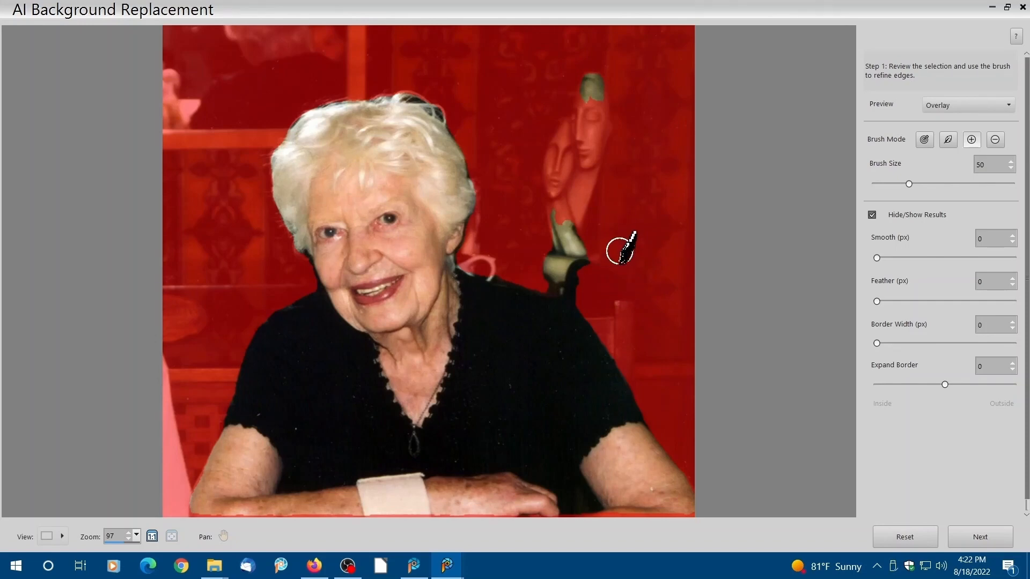
# Step: Brush the remaining parts of the statue and its base out of the subject selection, using subtract mode at brush size 50
pyautogui.moveTo(558, 232); pyautogui.dragTo(538, 229)
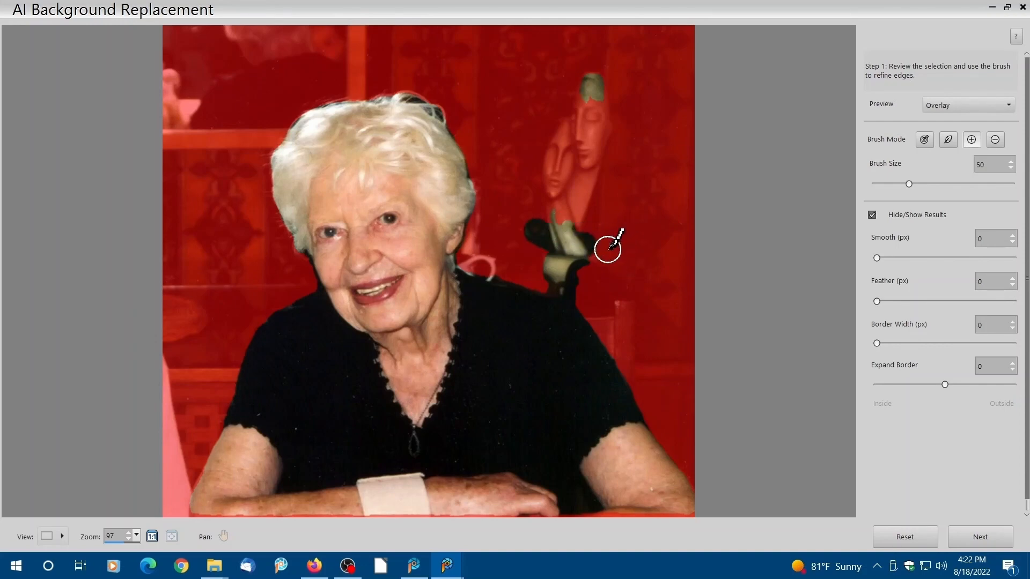
pyautogui.moveTo(610, 256)
pyautogui.mouseDown()
pyautogui.moveTo(586, 231)
pyautogui.moveTo(529, 214)
pyautogui.moveTo(596, 241)
pyautogui.mouseUp()
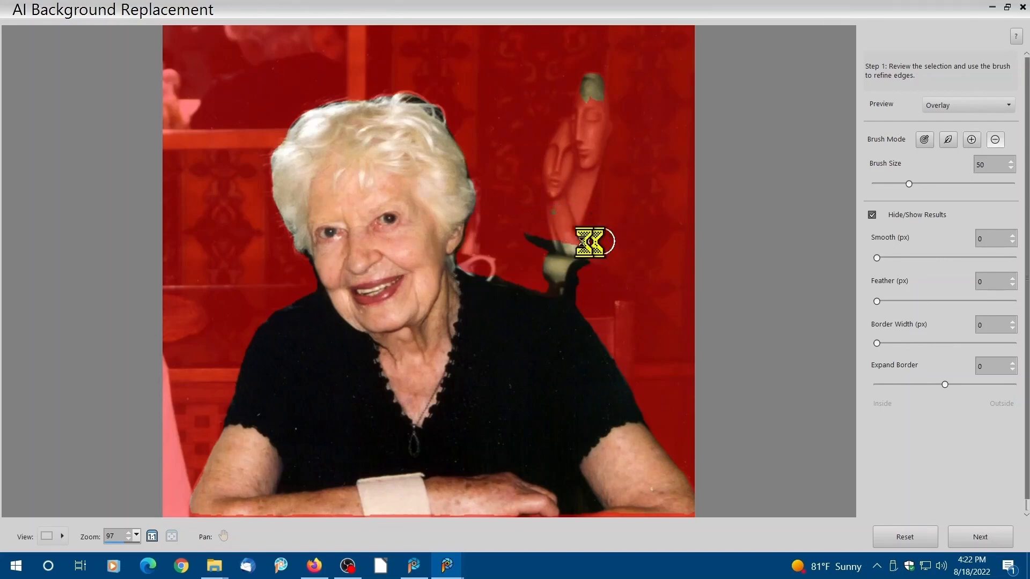
pyautogui.click(550, 207)
pyautogui.moveTo(518, 224); pyautogui.dragTo(587, 242)
pyautogui.click(558, 264)
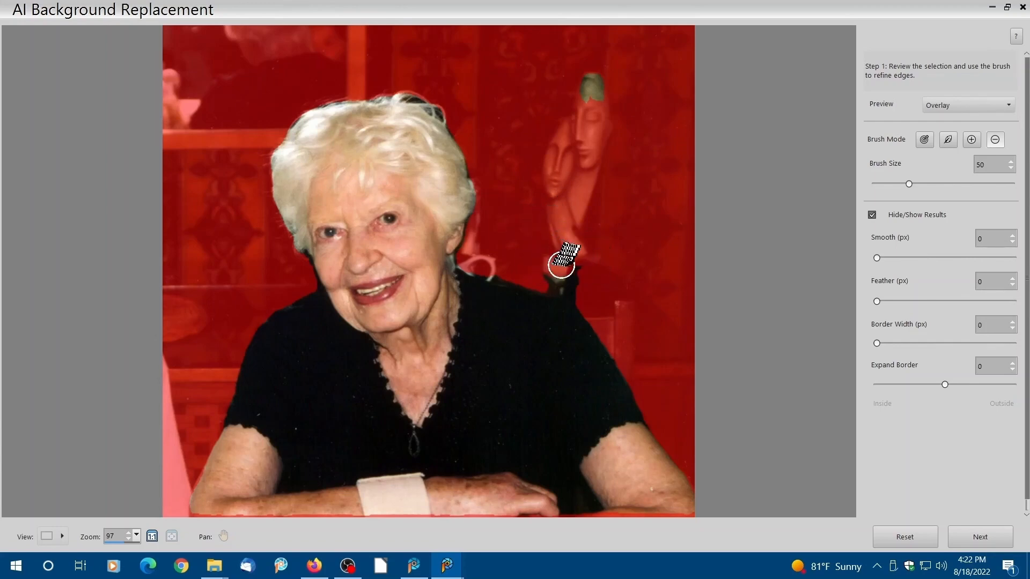
pyautogui.moveTo(545, 275); pyautogui.dragTo(584, 295)
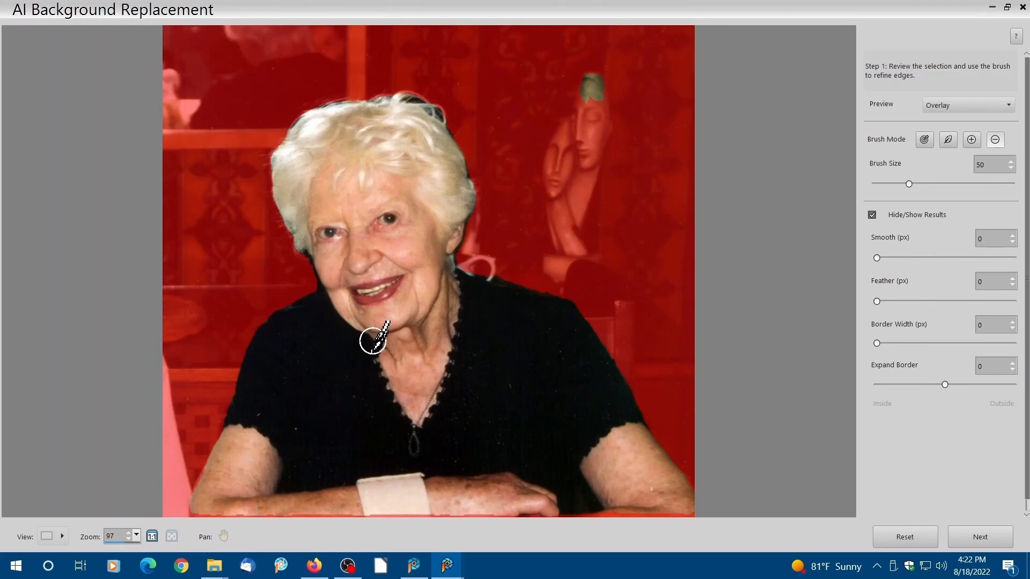
pyautogui.moveTo(598, 72)
pyautogui.mouseDown()
pyautogui.moveTo(595, 99)
pyautogui.moveTo(583, 97)
pyautogui.mouseUp()
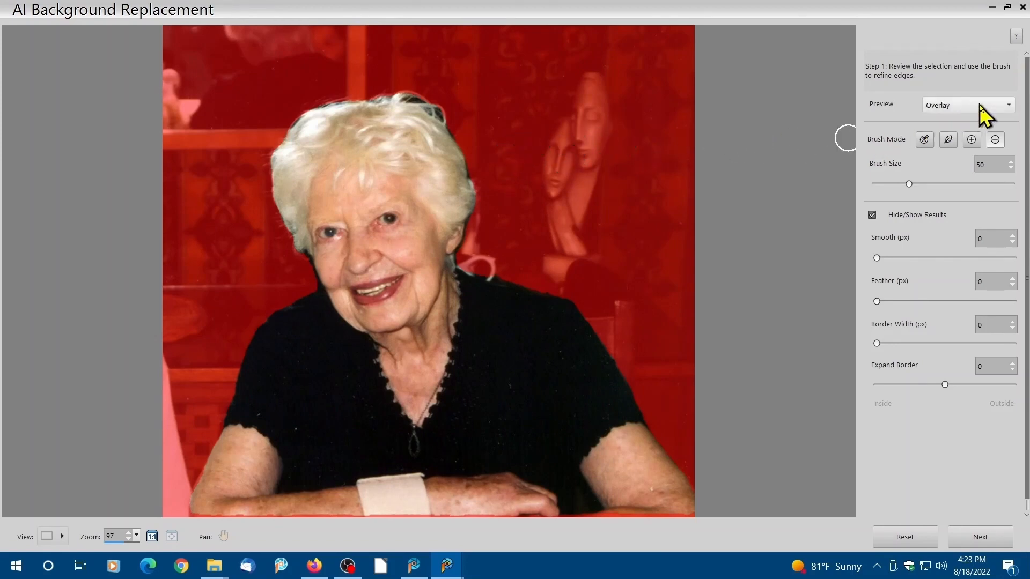
# Step: Set the selection preview to Transparent and continue to choosing the replacement background
pyautogui.click(991, 112)
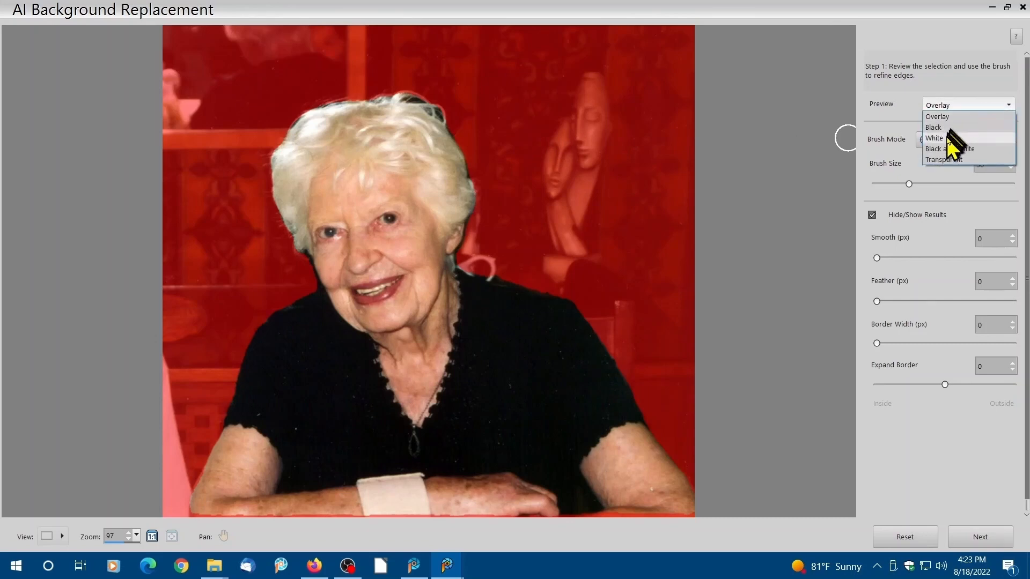
pyautogui.click(947, 160)
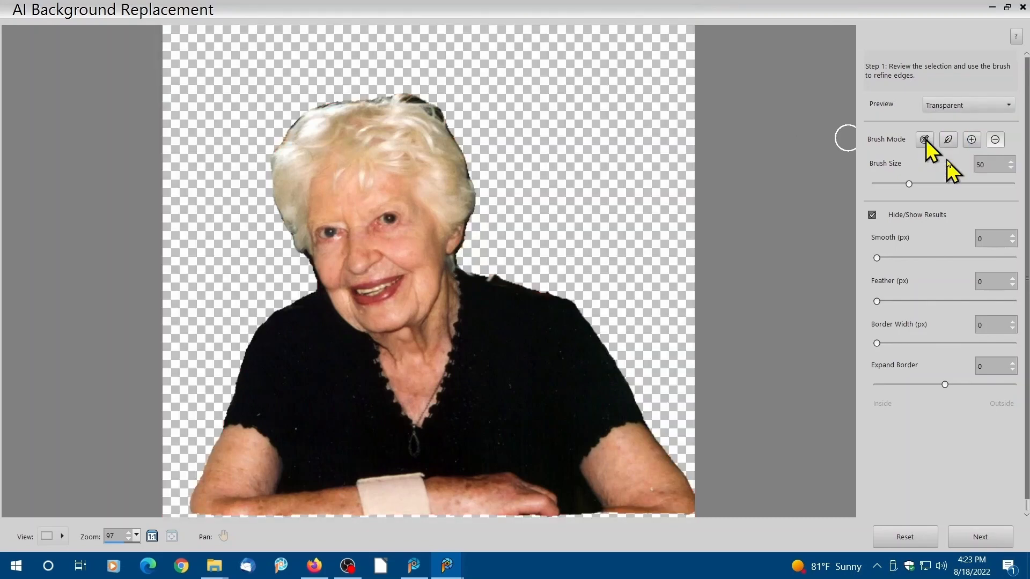
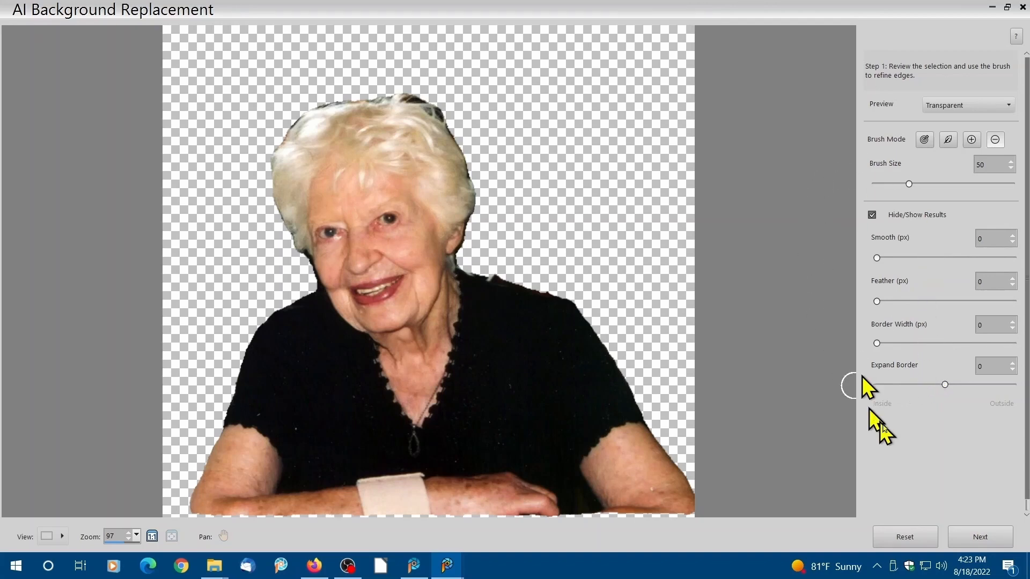
pyautogui.click(981, 537)
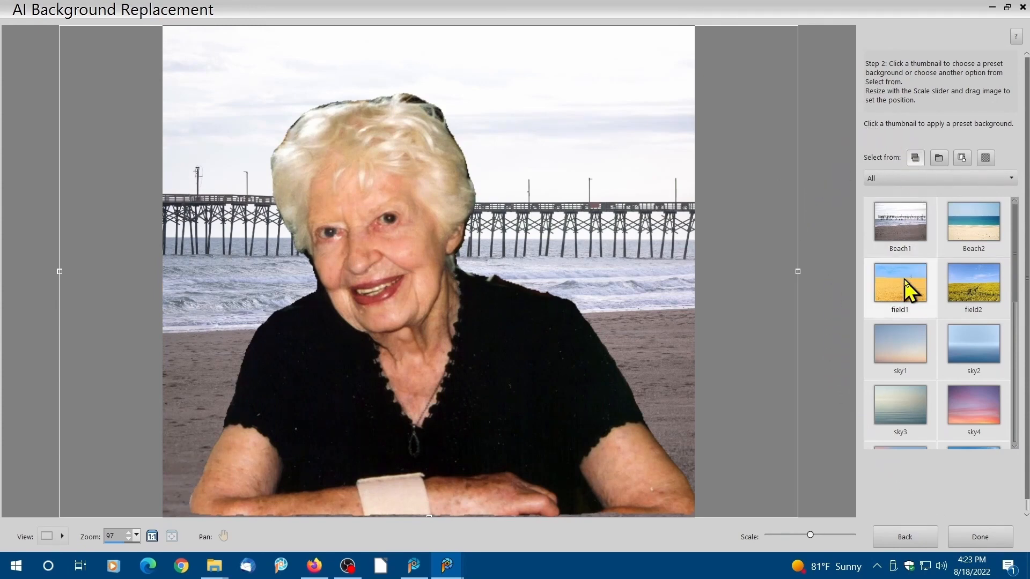
# Step: Try preset backgrounds behind the woman, including field1, sky1, sky3, sky4, wall2 and wall1
pyautogui.click(906, 286)
pyautogui.click(906, 358)
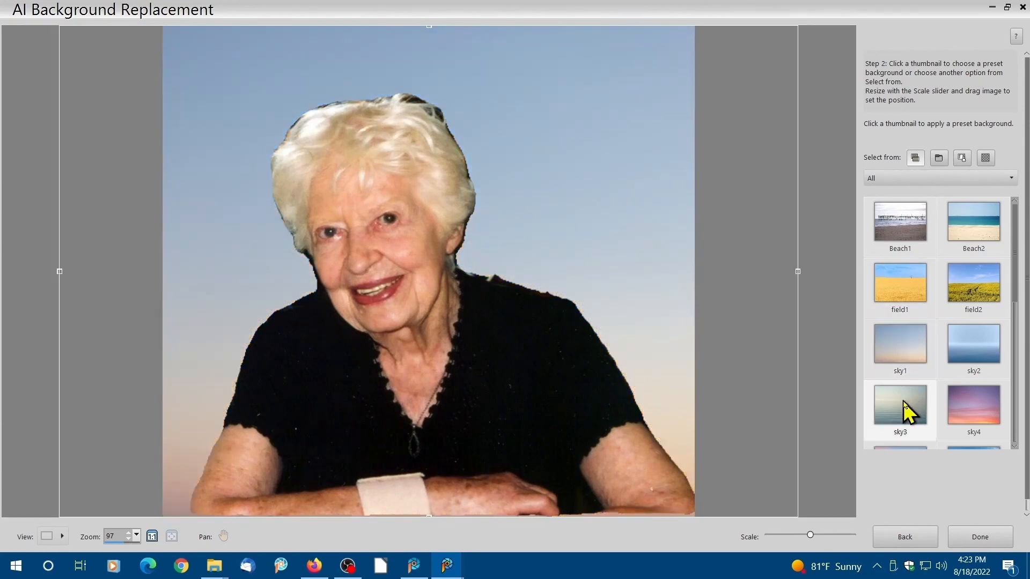
pyautogui.click(904, 403)
pyautogui.click(966, 405)
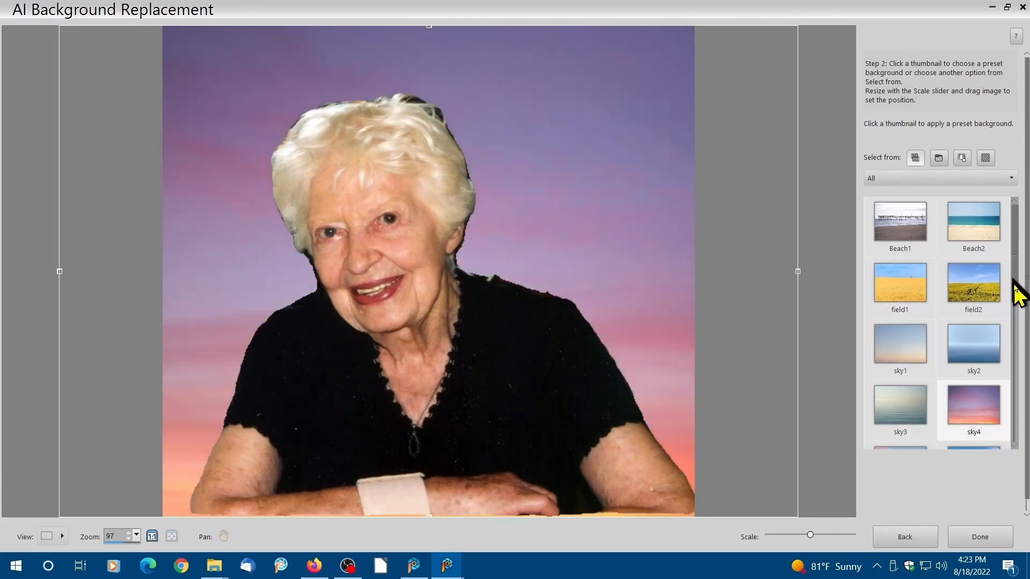
pyautogui.moveTo(1019, 295); pyautogui.dragTo(1023, 437)
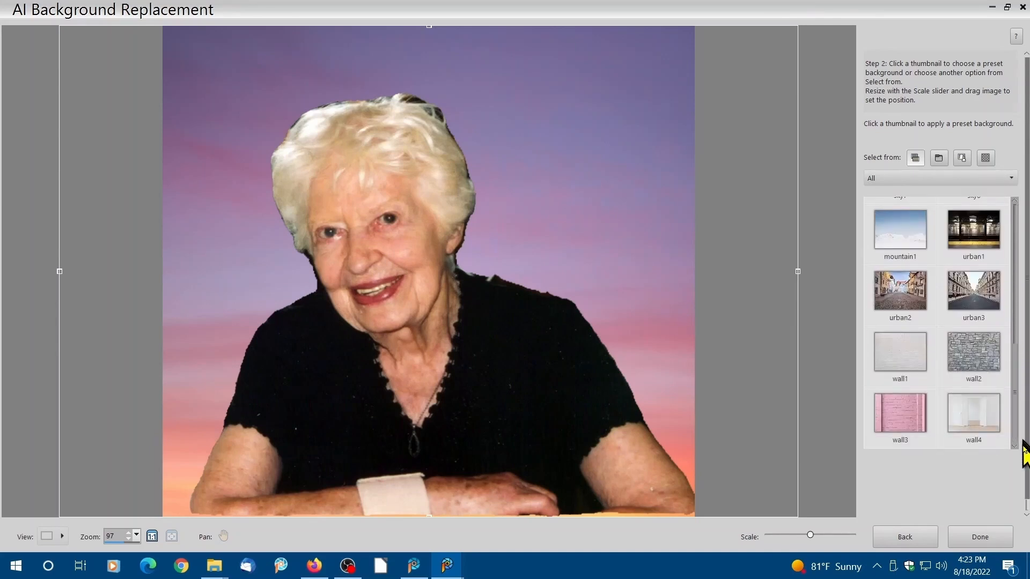
pyautogui.click(976, 359)
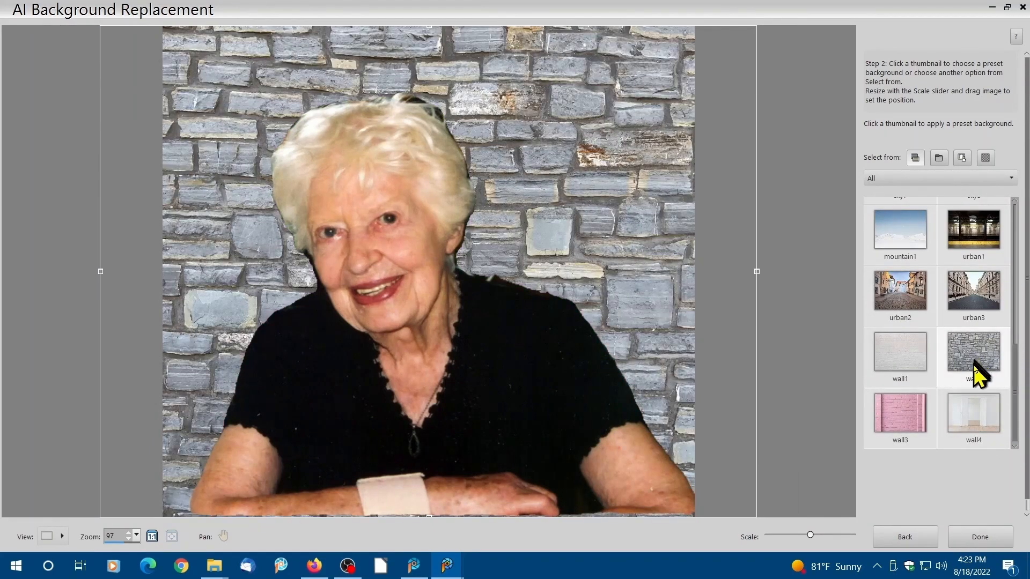
pyautogui.click(911, 354)
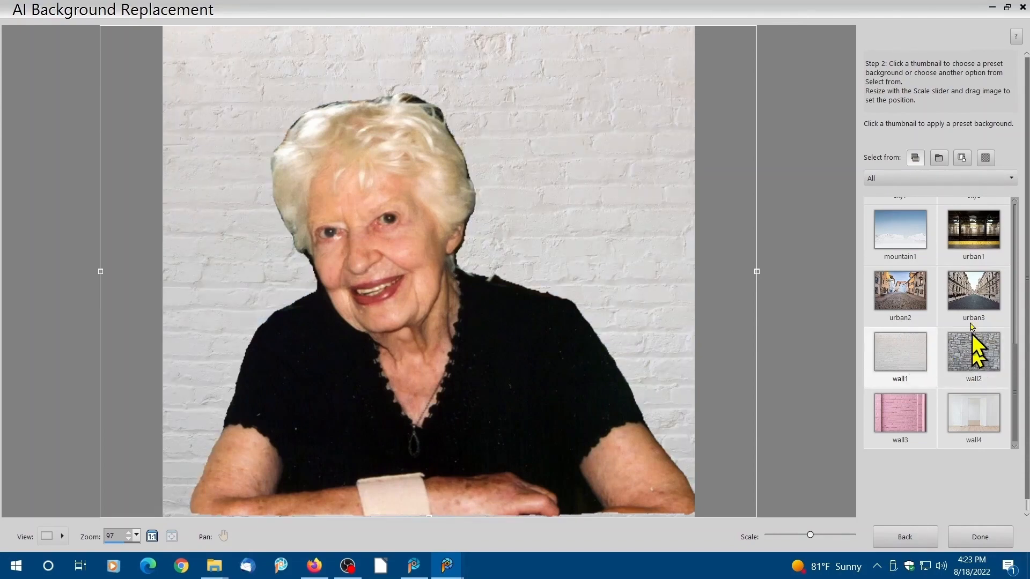
# Step: Choose no background so only the selected woman is kept, and finish the background replacement
pyautogui.click(938, 157)
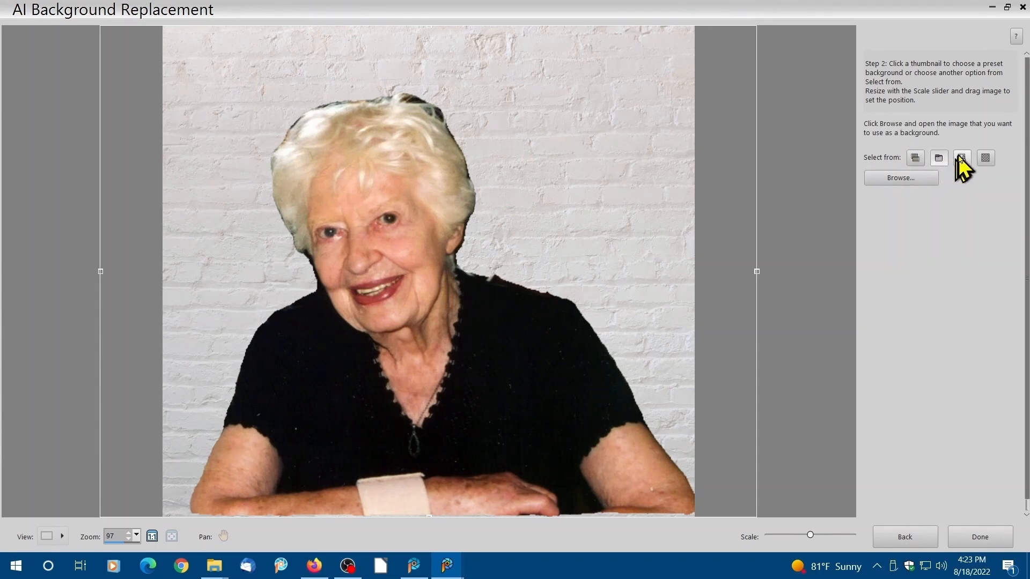
pyautogui.click(986, 158)
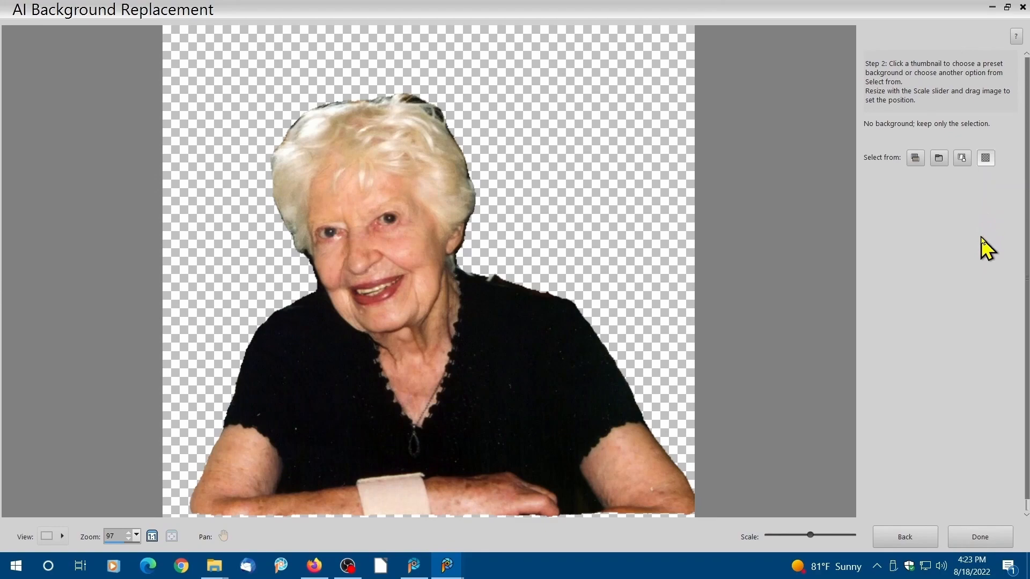
pyautogui.click(980, 537)
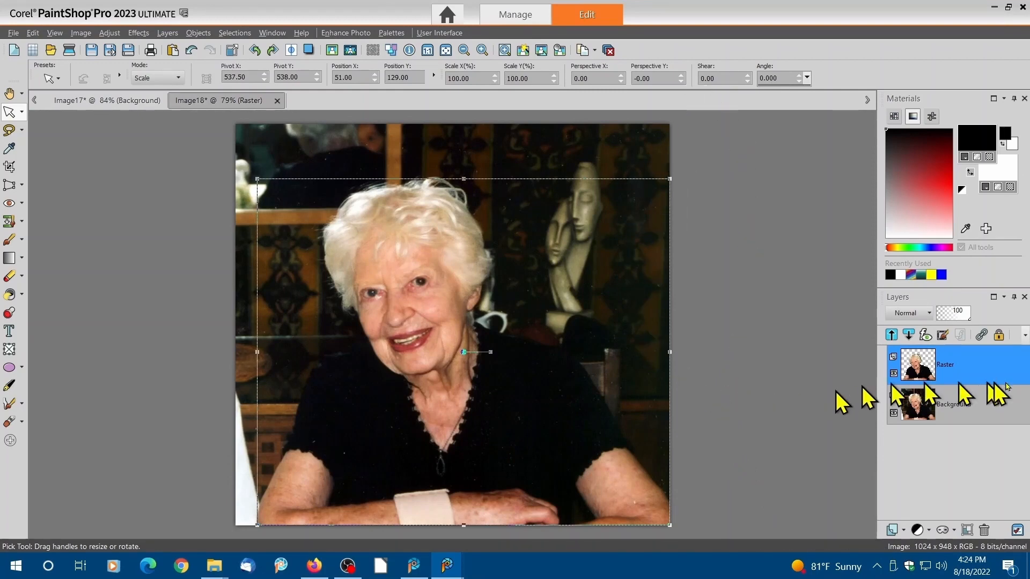
# Step: Delete the original Background layer so that only the cut-out woman's raster layer remains
pyautogui.moveTo(1001, 403)
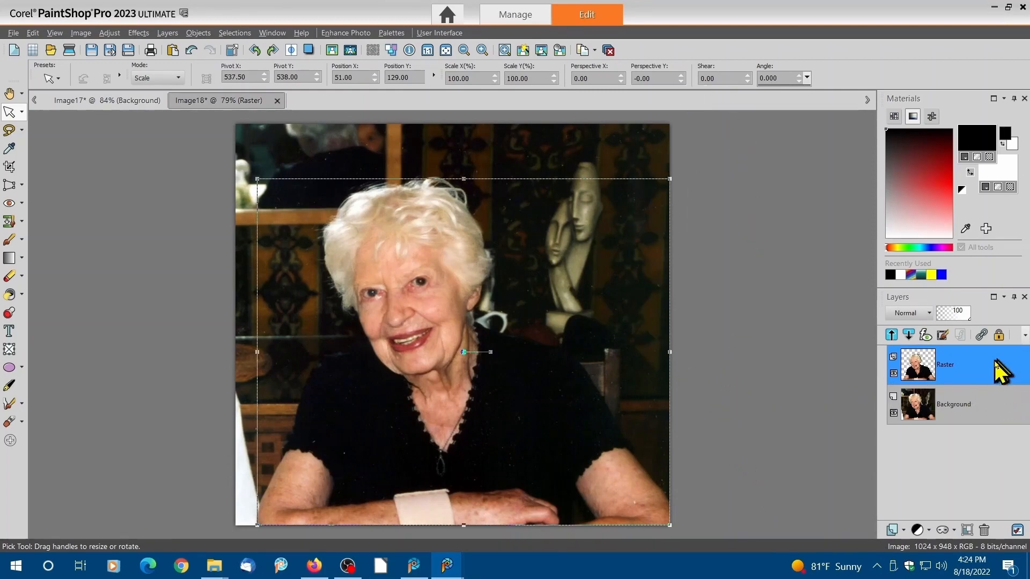
pyautogui.moveTo(995, 362)
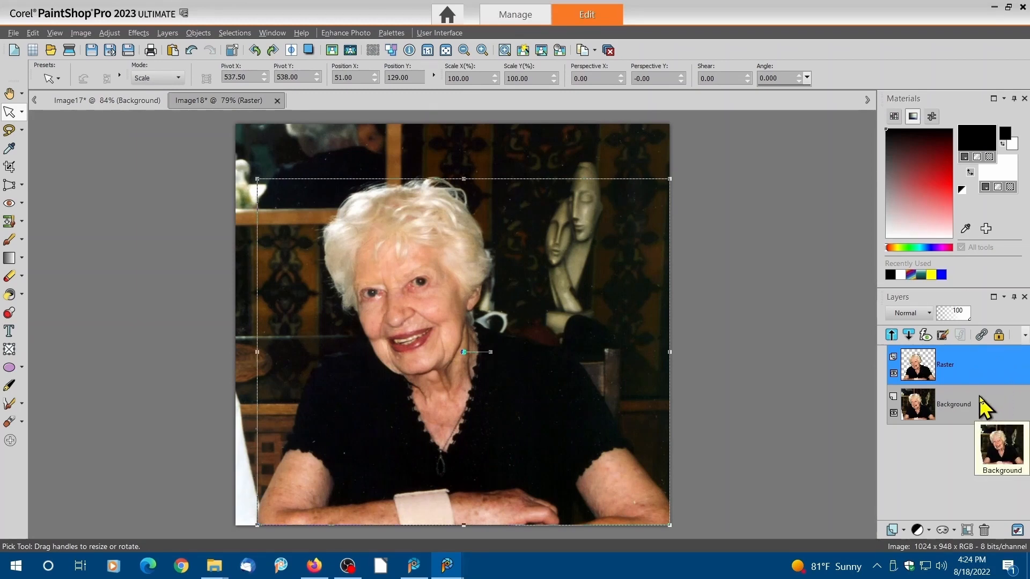
pyautogui.rightClick(982, 406)
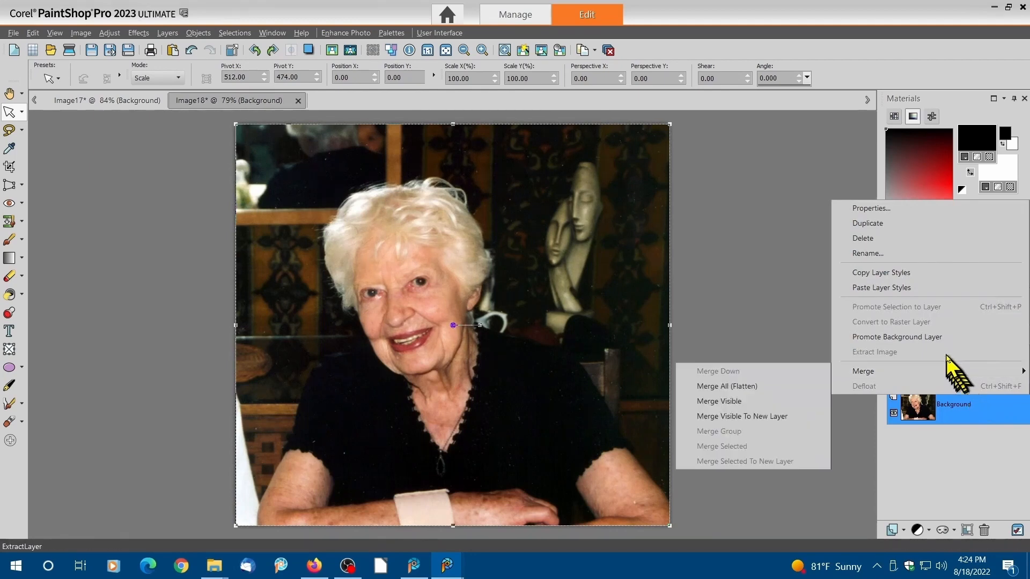
pyautogui.click(901, 240)
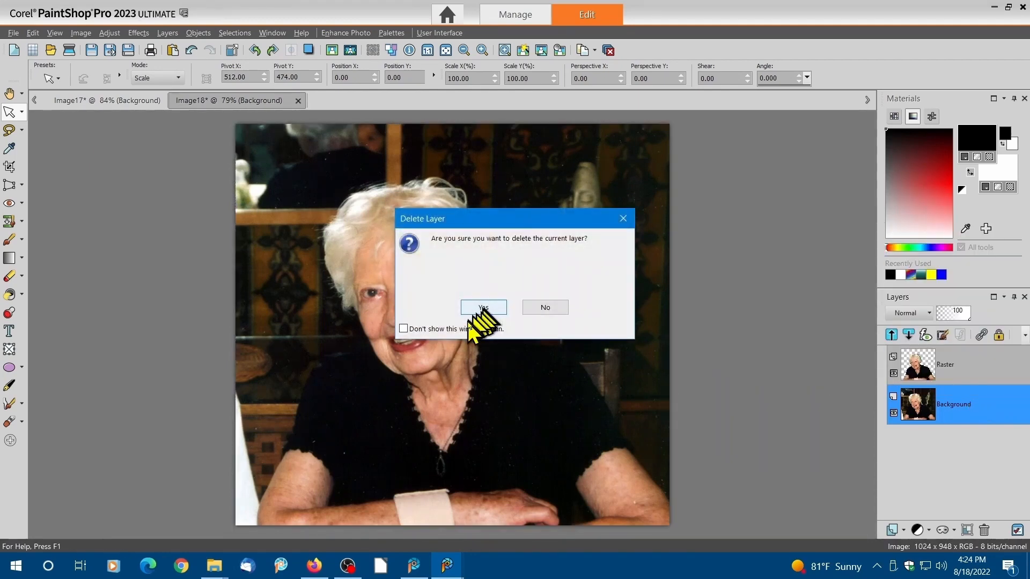
pyautogui.click(483, 310)
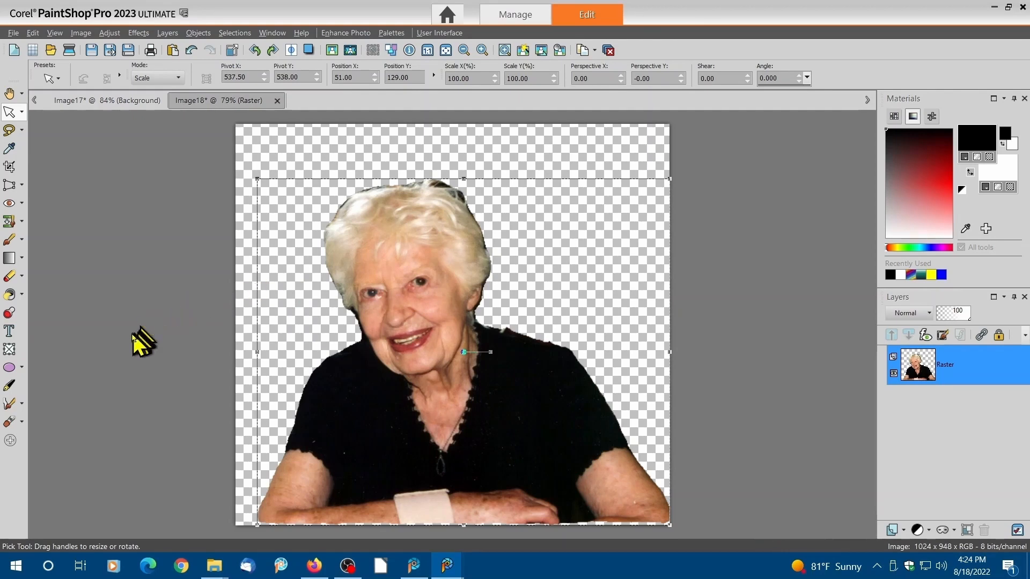
# Step: Try a solid cyan flood fill in the transparent area behind the woman, and undo it
pyautogui.click(9, 294)
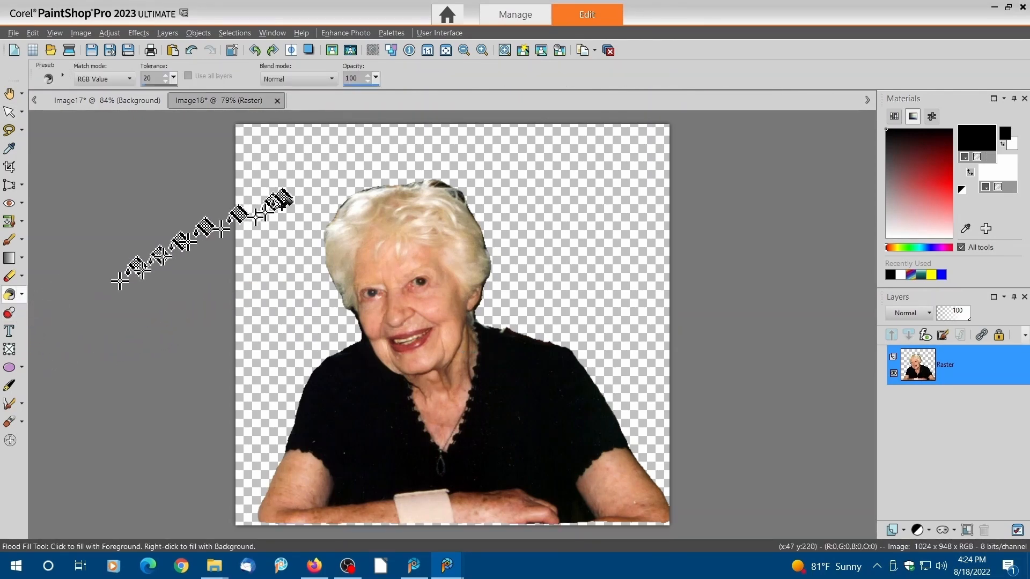
pyautogui.rightClick(997, 169)
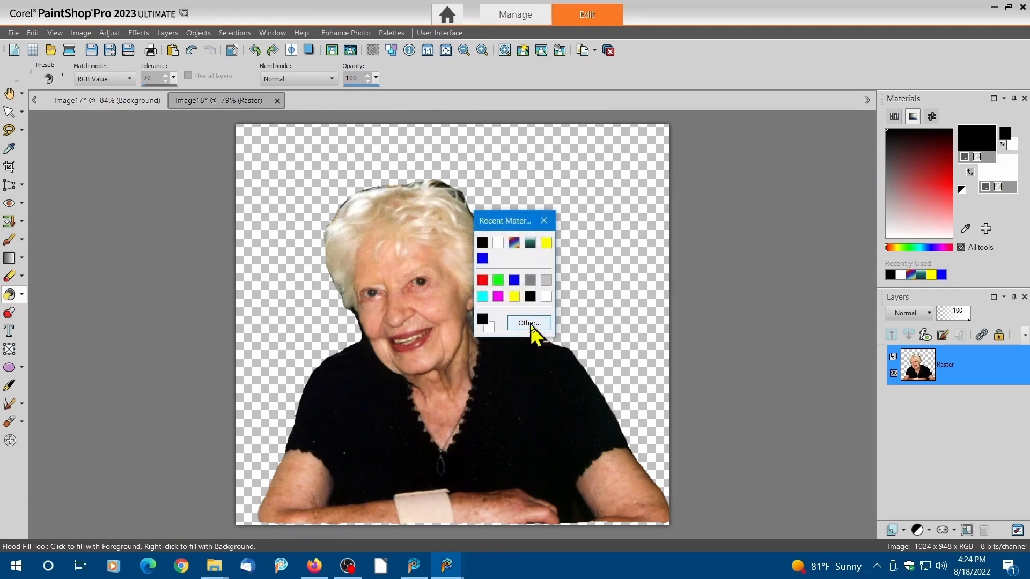
pyautogui.click(482, 296)
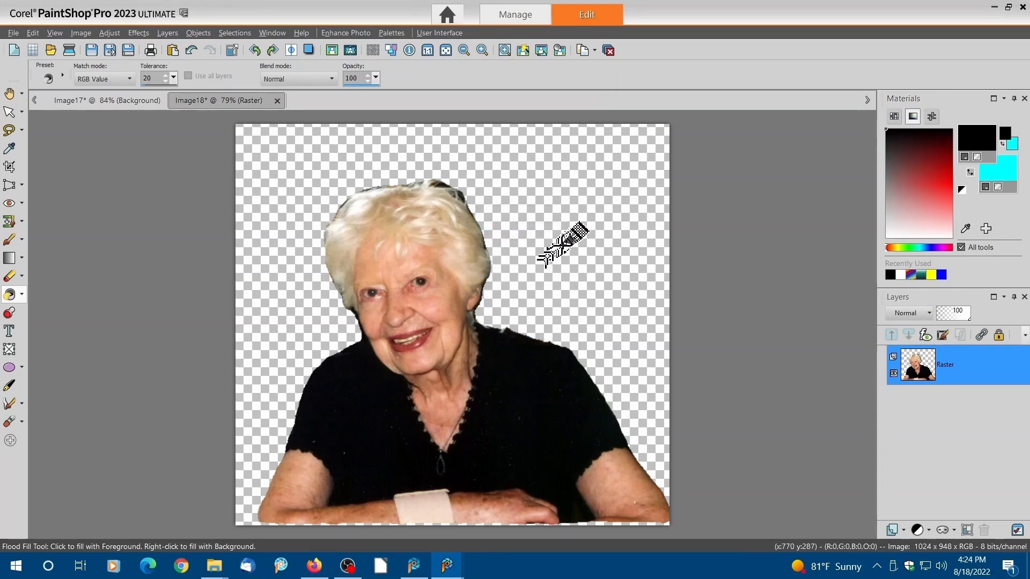
pyautogui.rightClick(565, 242)
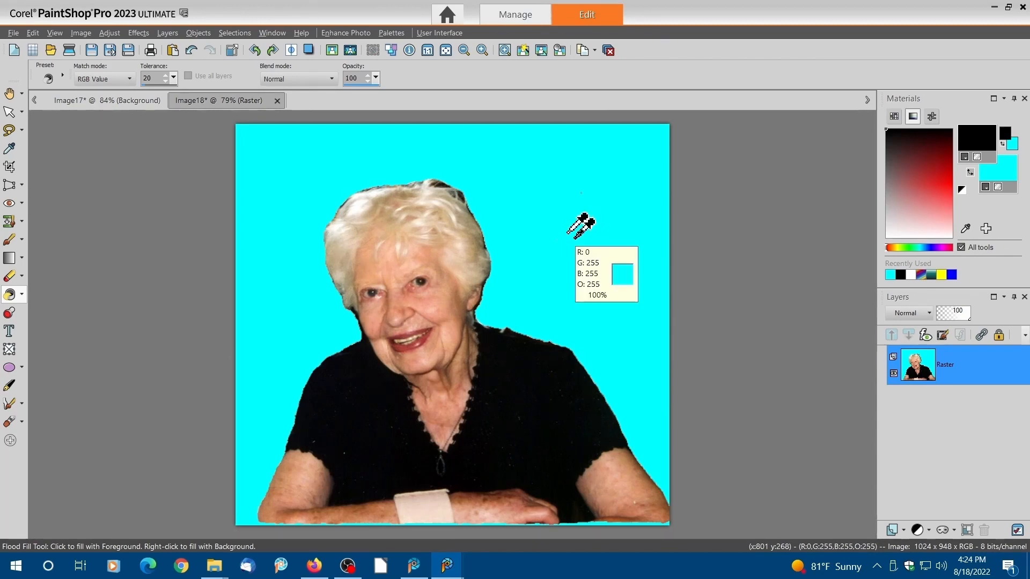
pyautogui.hotkey('ctrl', 'z')
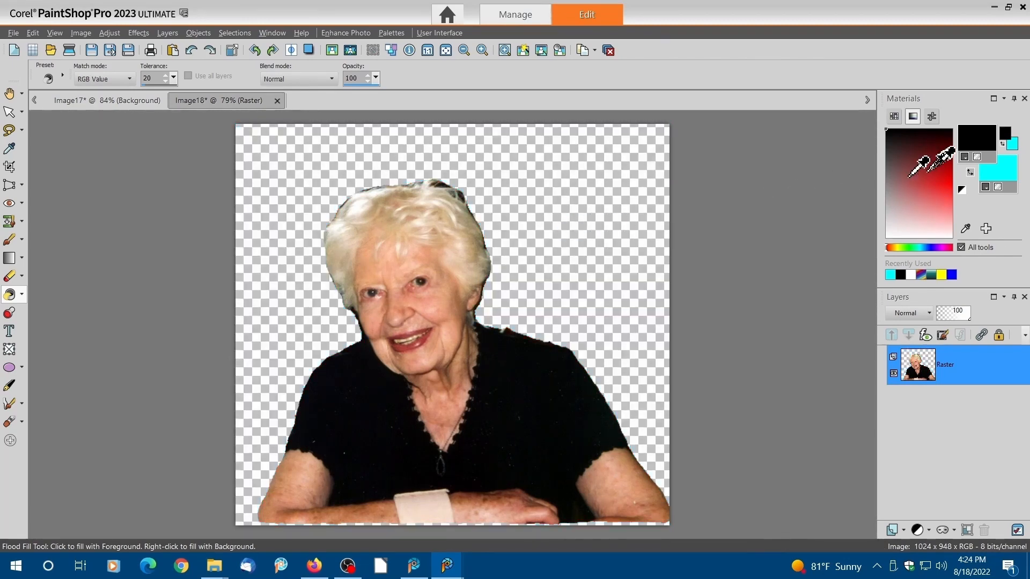
# Step: Try filling the area behind the woman with the dark blue Duotones gradient in Sunburst style, and undo the fill
pyautogui.click(994, 171)
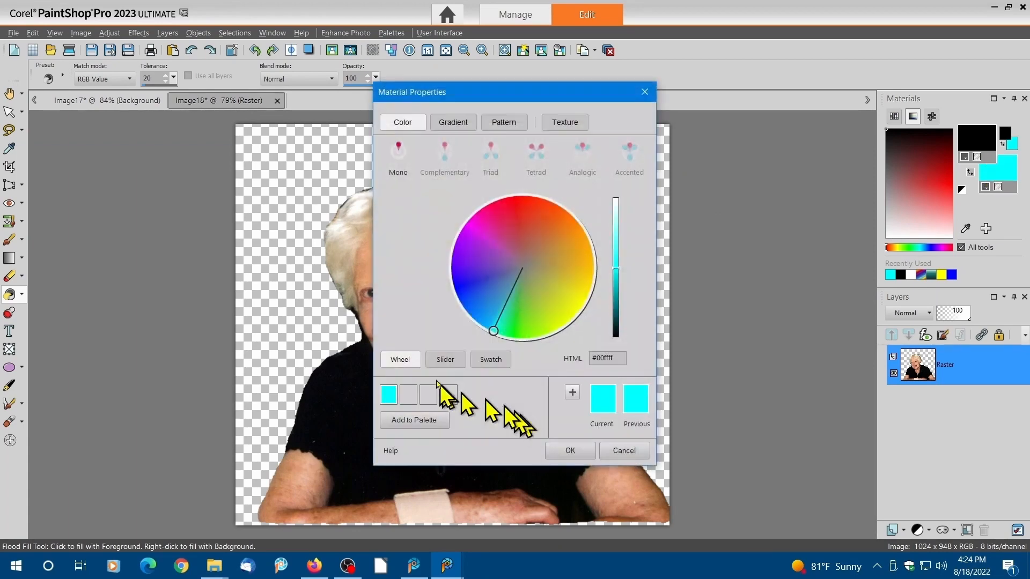
pyautogui.click(450, 123)
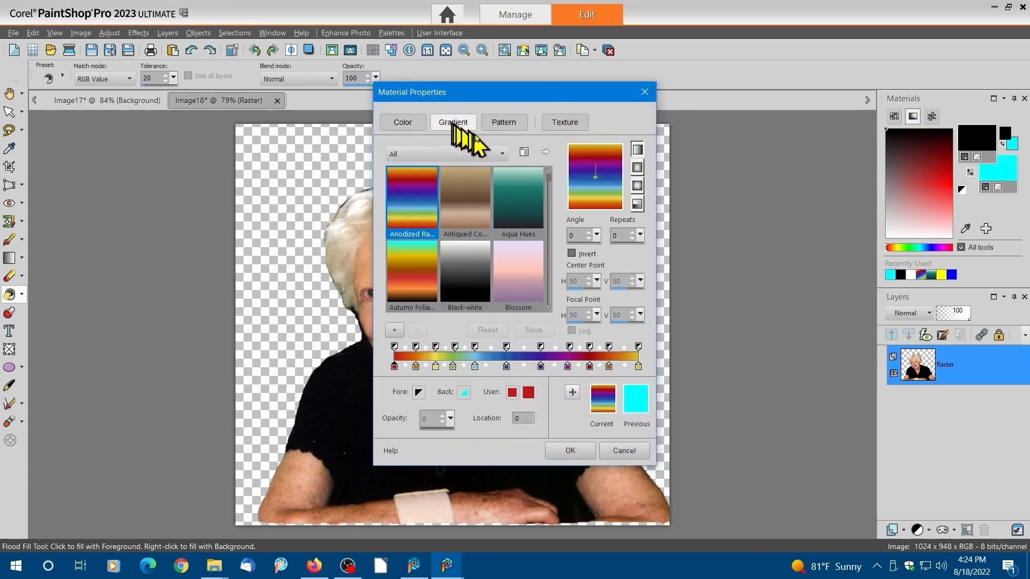
pyautogui.click(472, 154)
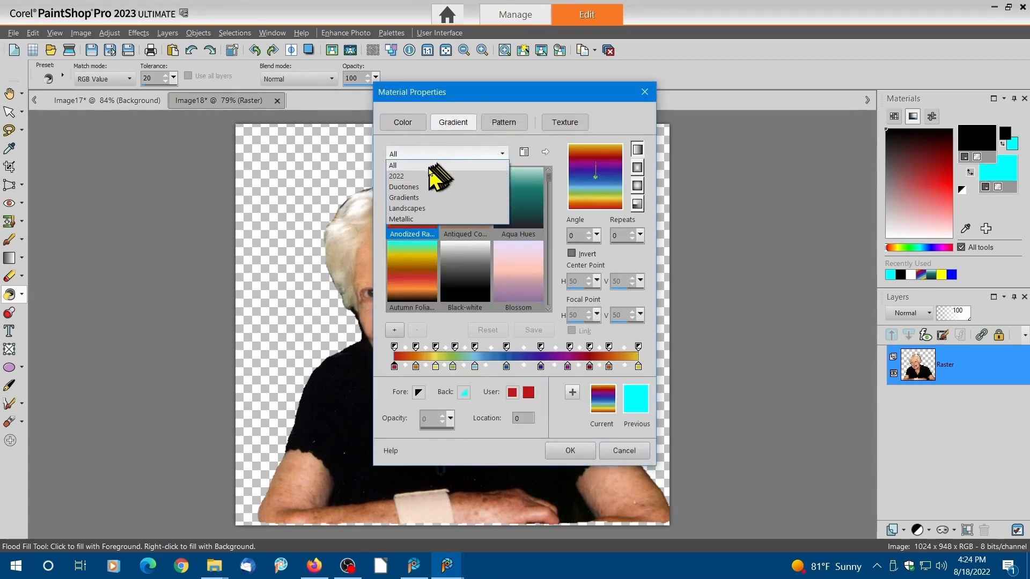
pyautogui.click(412, 187)
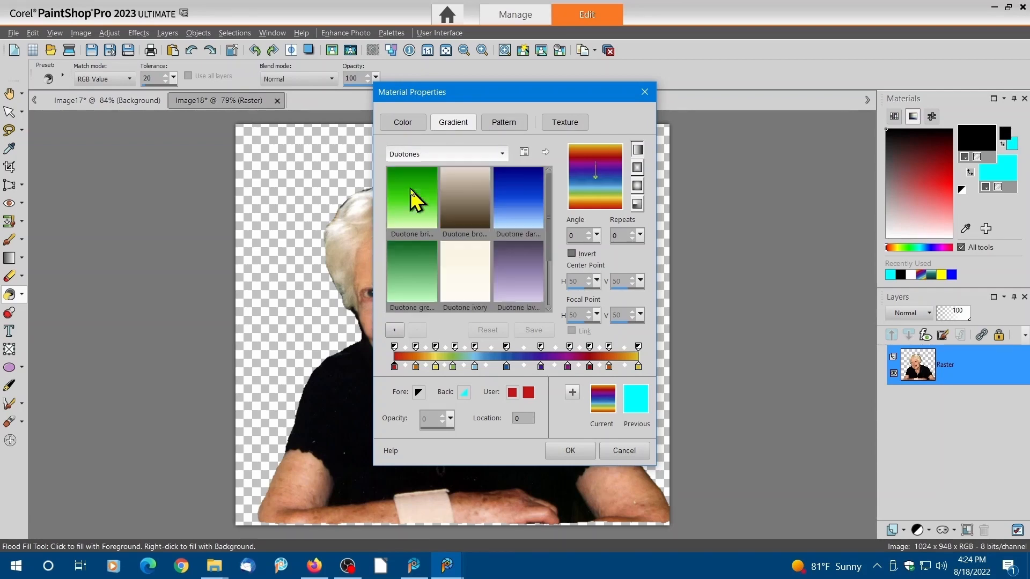
pyautogui.click(517, 207)
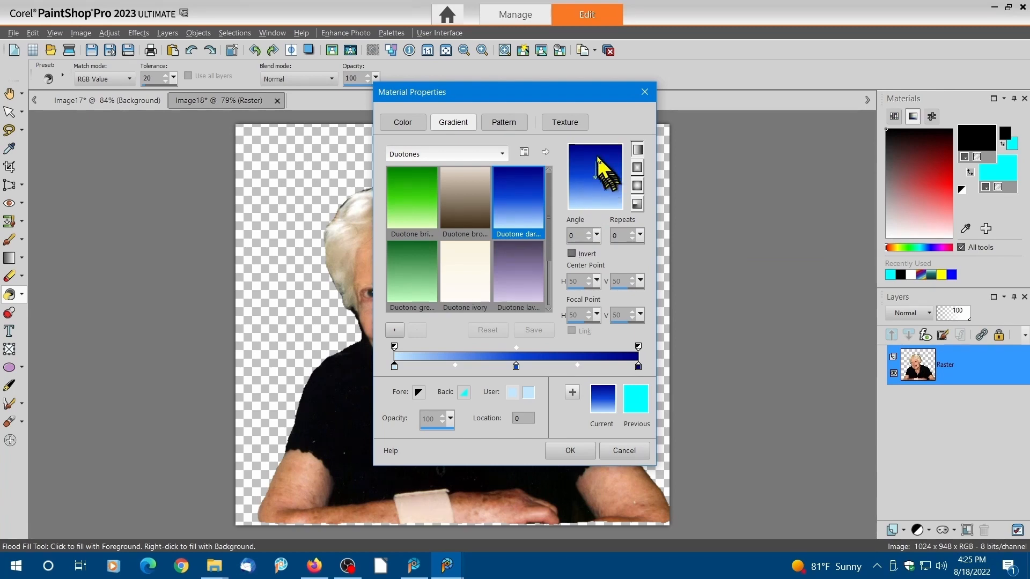
pyautogui.click(637, 167)
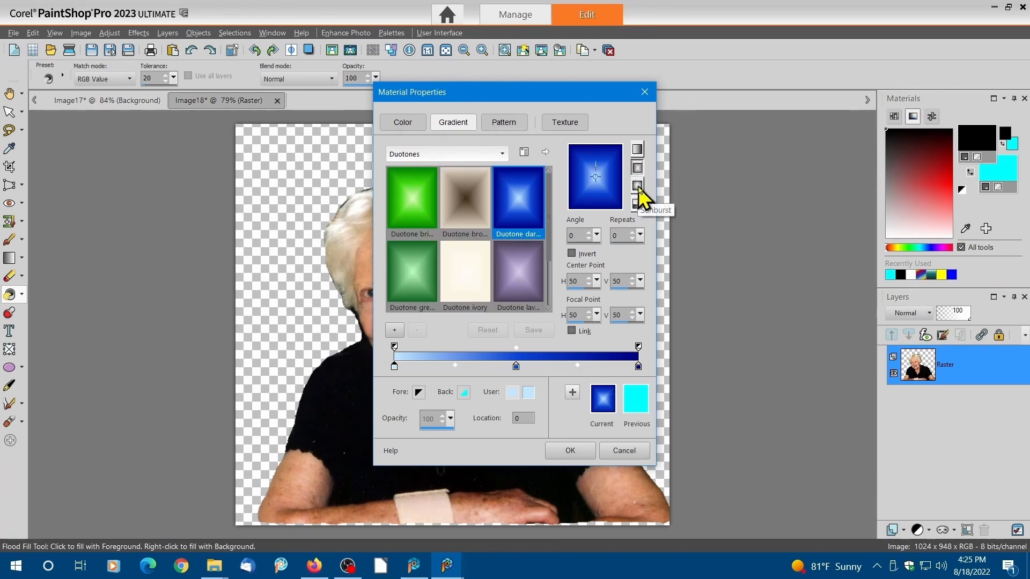
pyautogui.click(637, 186)
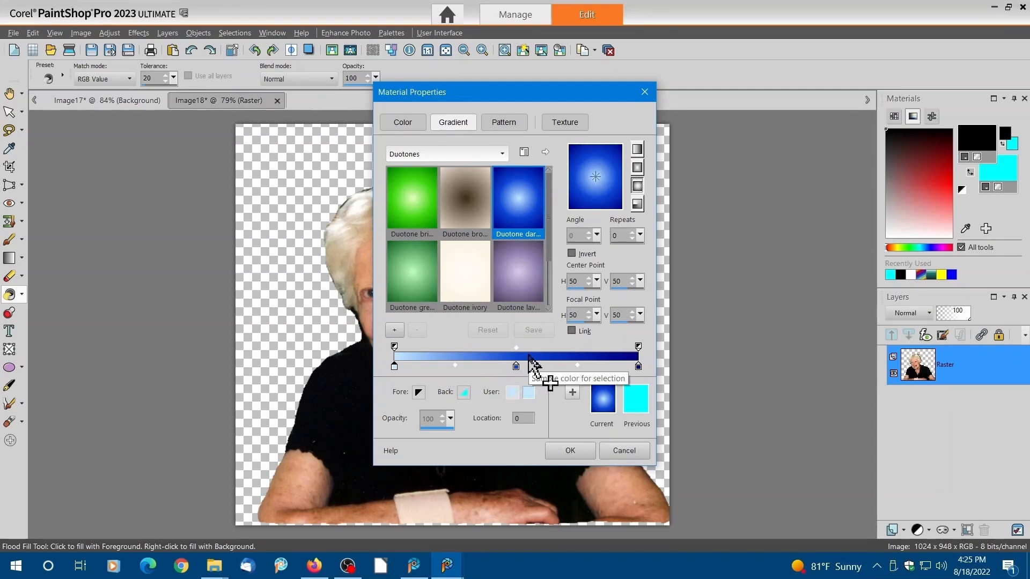
pyautogui.click(565, 450)
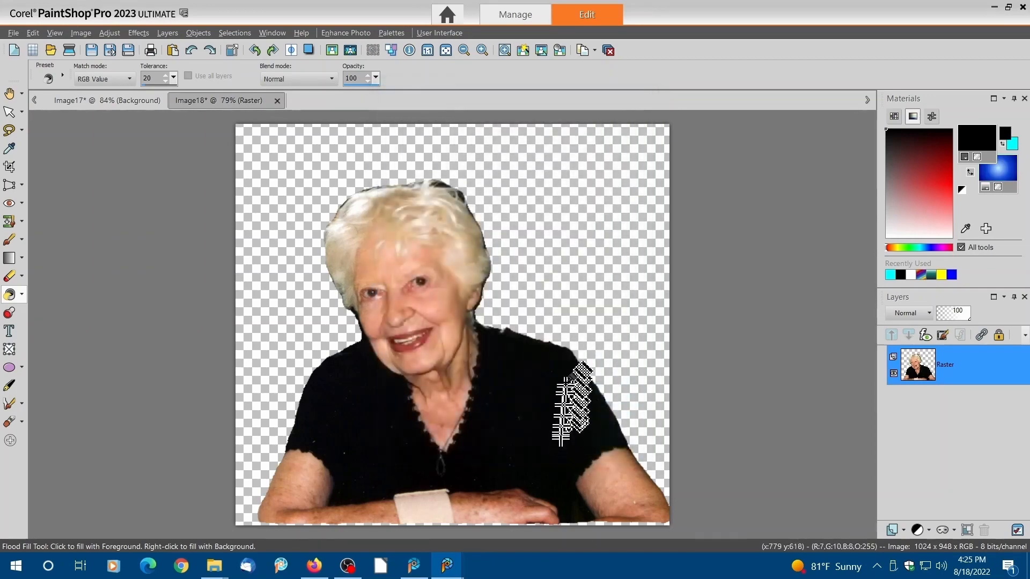
pyautogui.rightClick(563, 292)
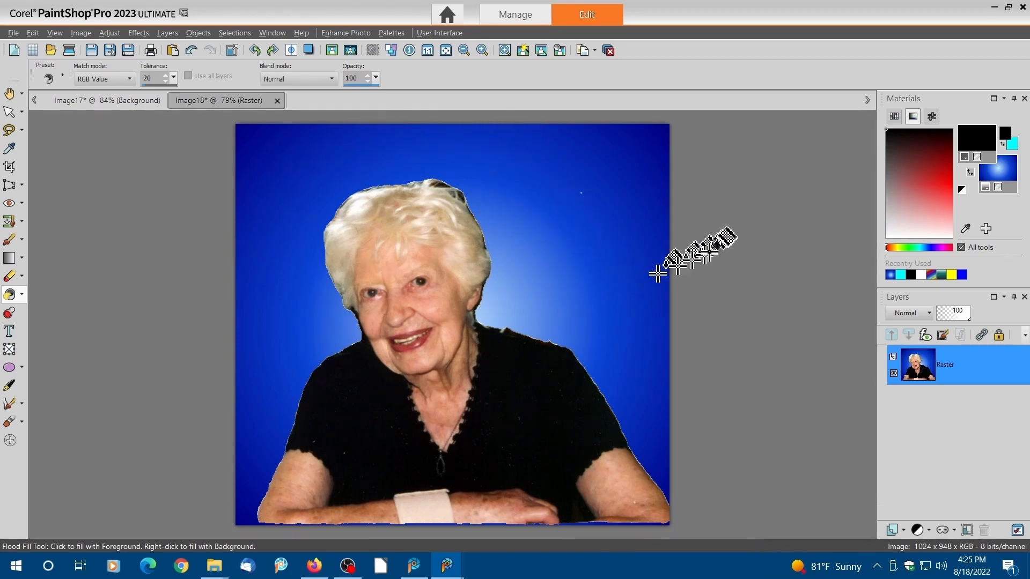
pyautogui.hotkey('ctrl', 'z')
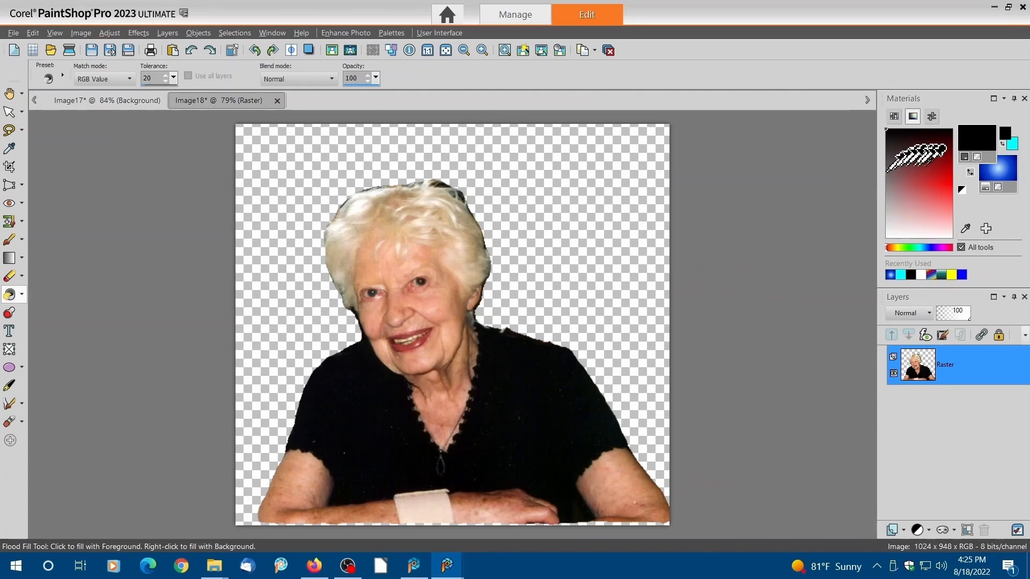
# Step: Set the background material to the Fabric02 pattern from the Patterns category at a scale of 50
pyautogui.click(1001, 173)
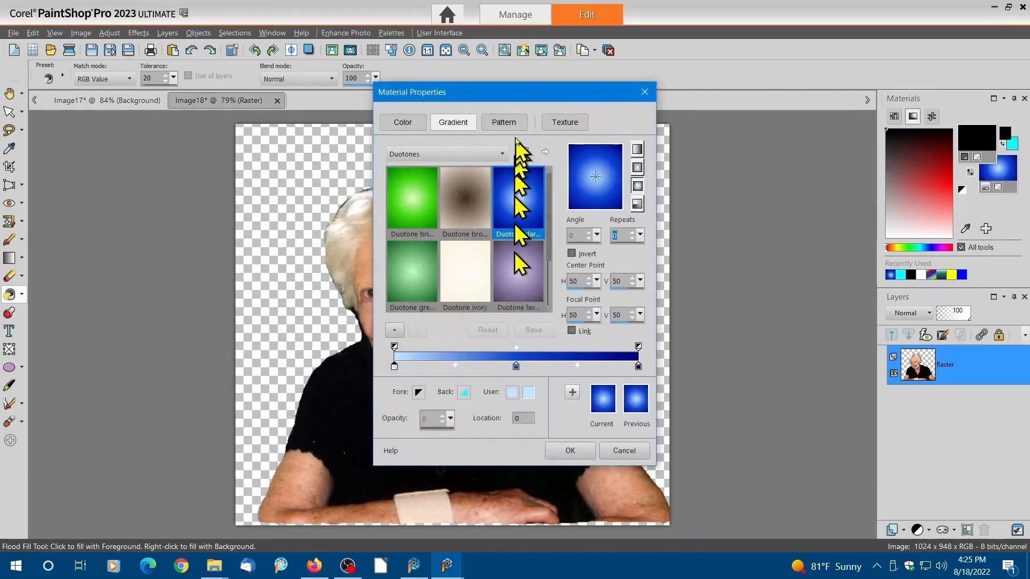
pyautogui.click(509, 121)
pyautogui.moveTo(534, 93); pyautogui.dragTo(750, 62)
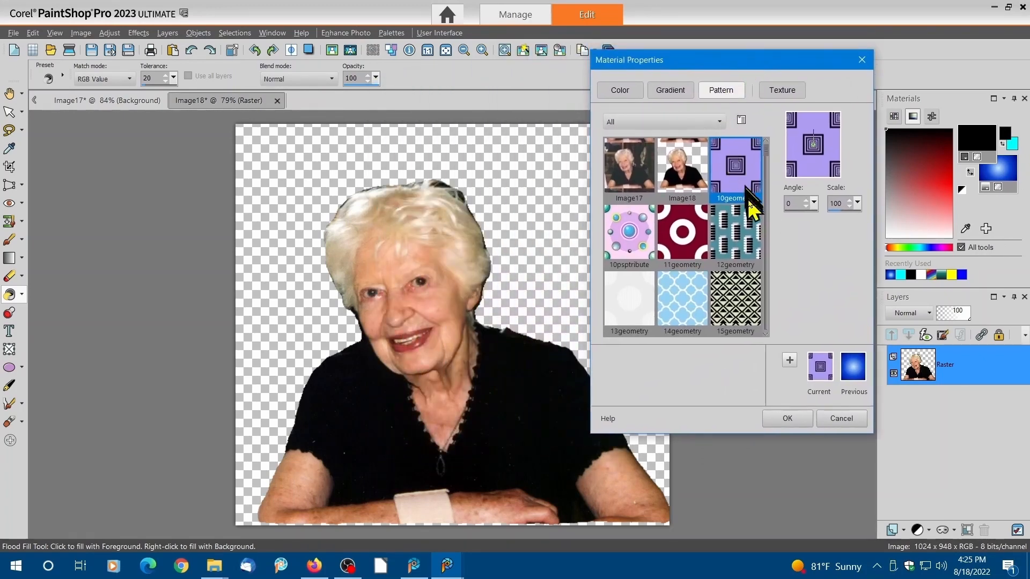
pyautogui.click(720, 122)
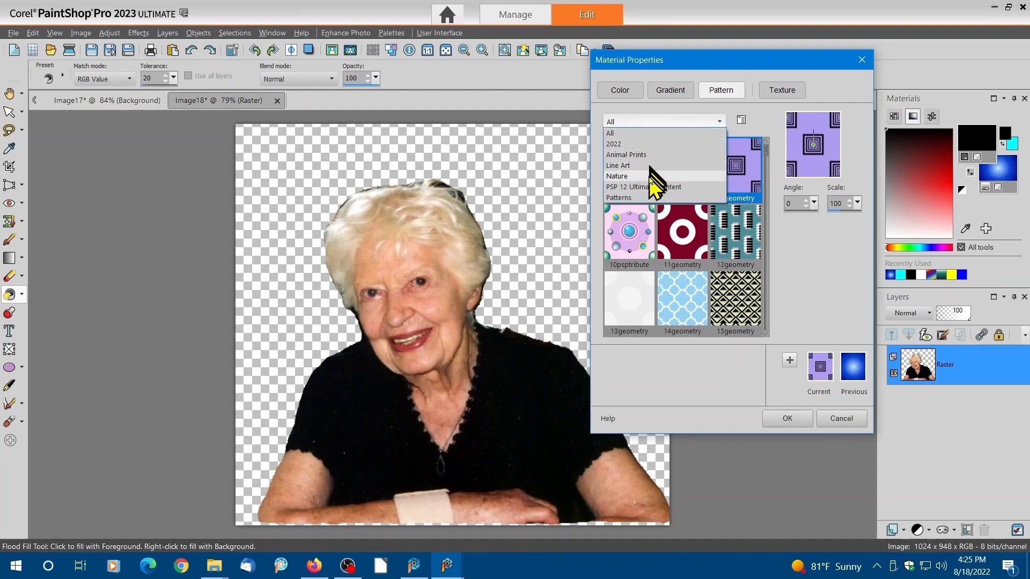
pyautogui.click(623, 197)
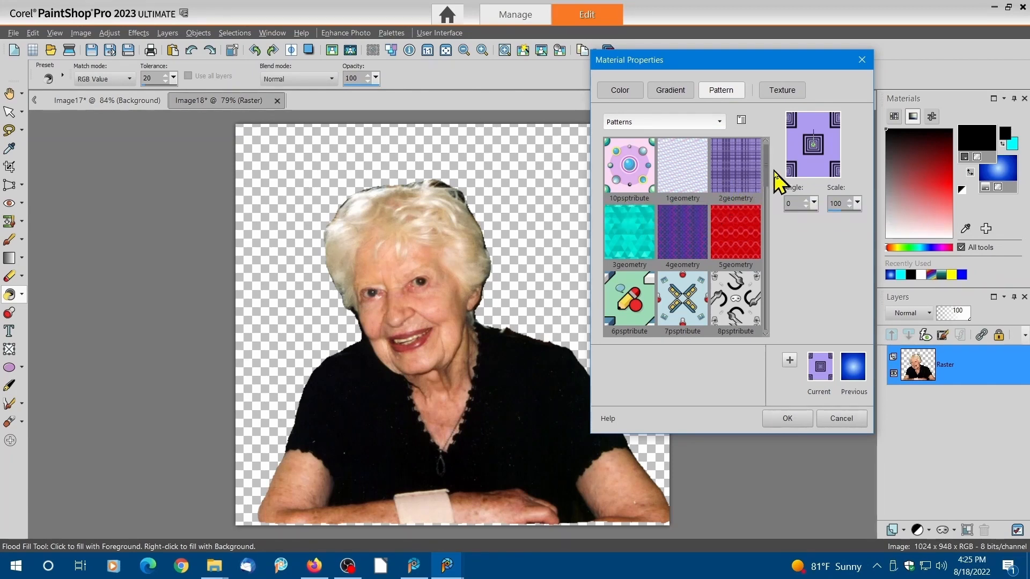
pyautogui.moveTo(770, 181); pyautogui.dragTo(768, 245)
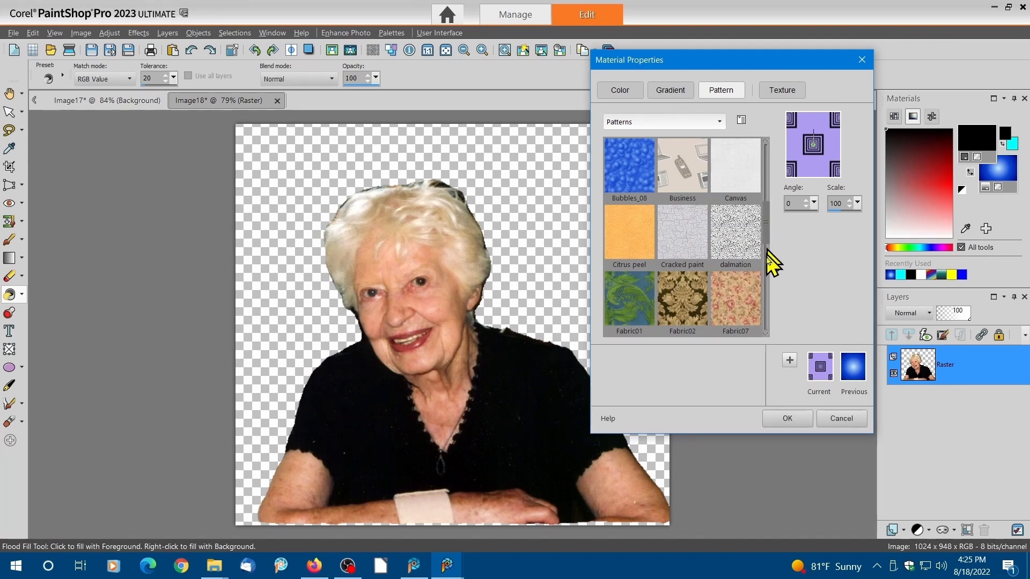
pyautogui.click(679, 310)
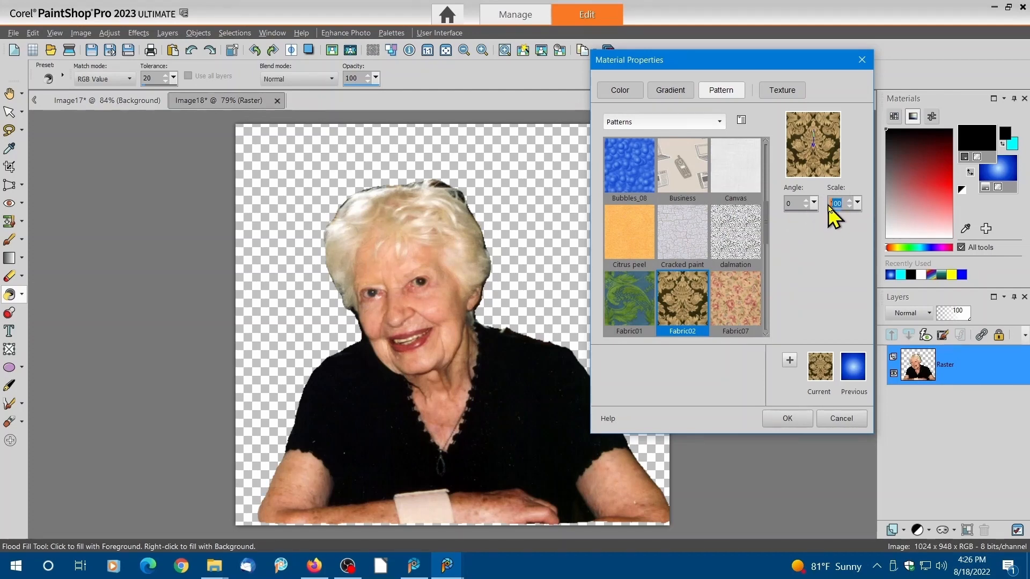
pyautogui.write('50')
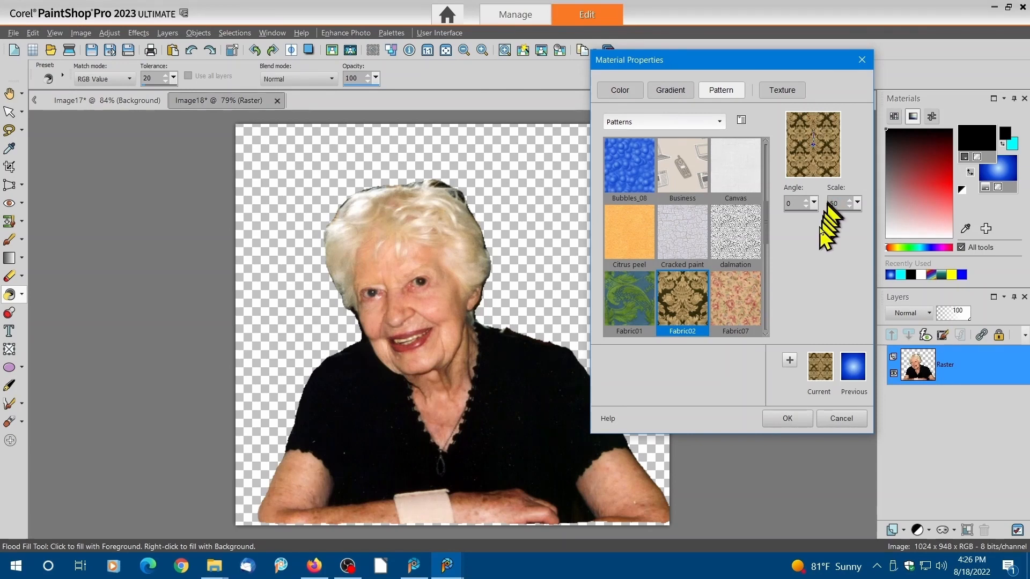
pyautogui.click(797, 423)
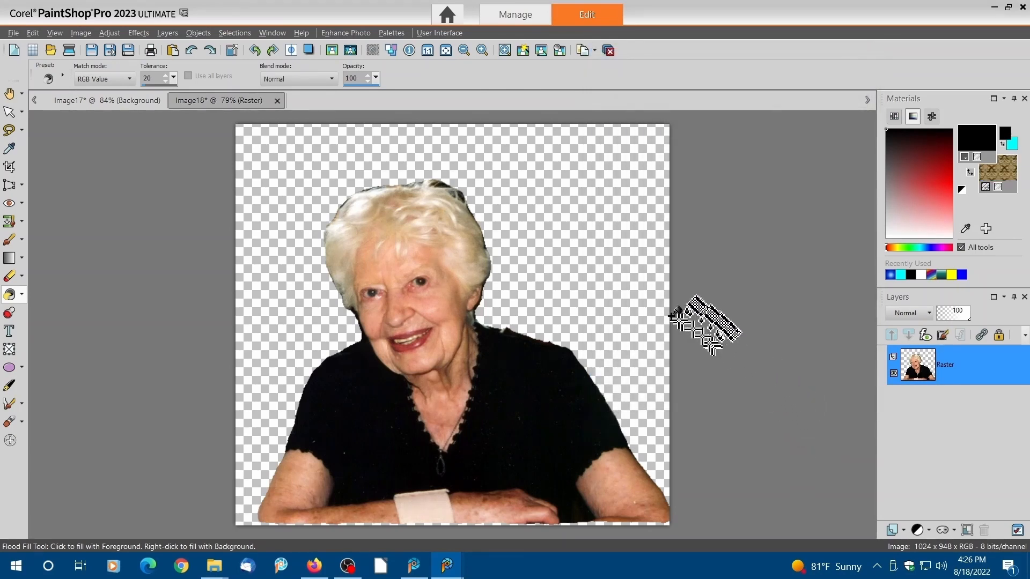
# Step: Flood fill the transparent area behind the woman with the pattern, and compare the portrait with the original in Image17
pyautogui.rightClick(586, 263)
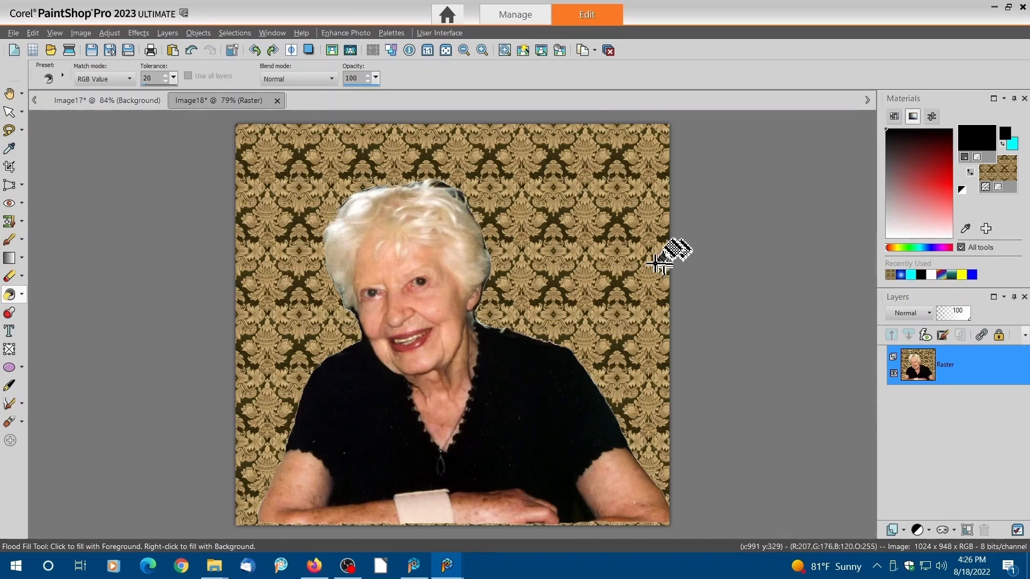
pyautogui.click(77, 101)
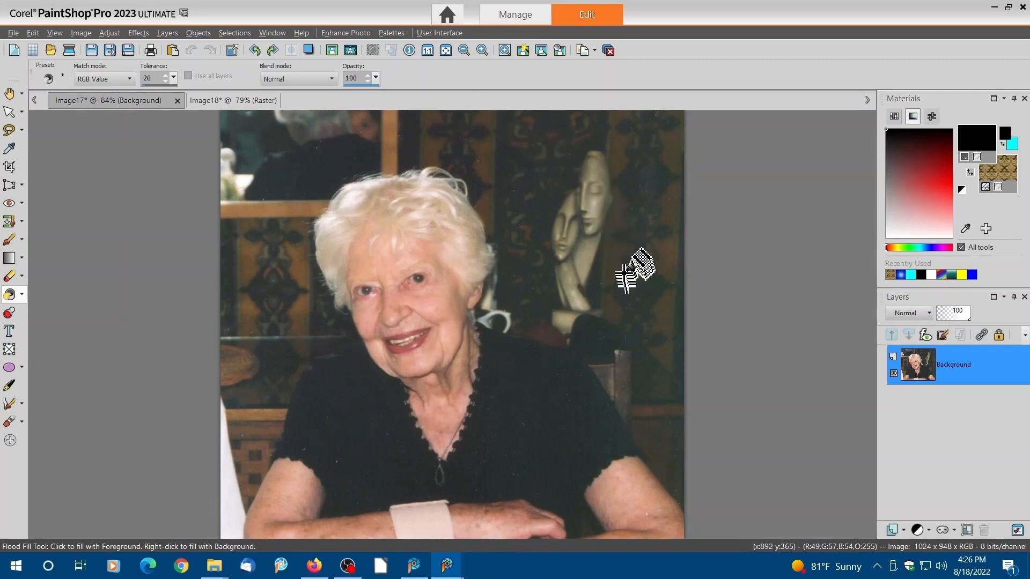
pyautogui.click(234, 101)
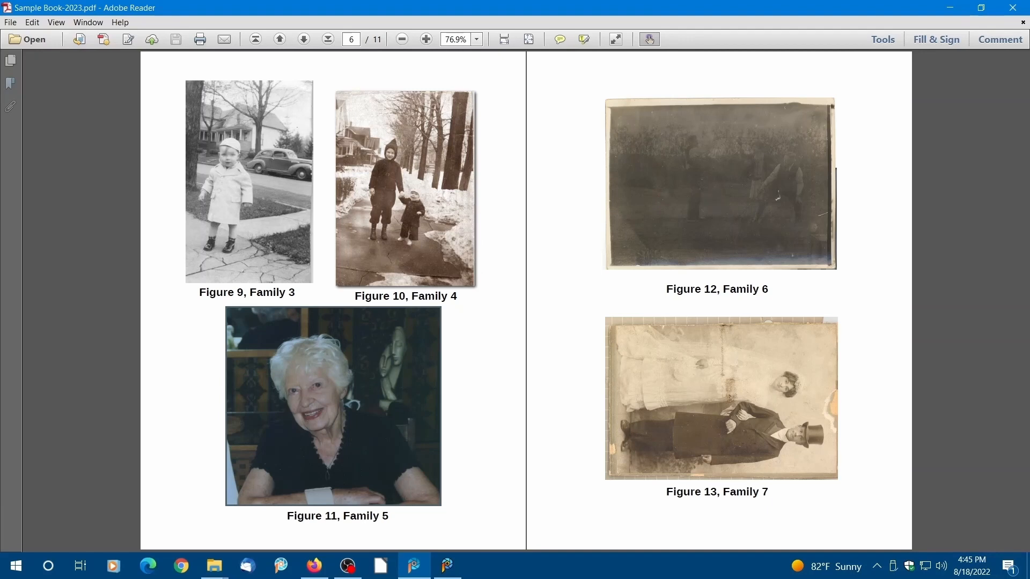
# Step: Copy the Figure 12, Family 6 photo from the sample book and paste it into PaintShop Pro as two new images
pyautogui.click(718, 207)
pyautogui.rightClick(717, 202)
pyautogui.click(745, 213)
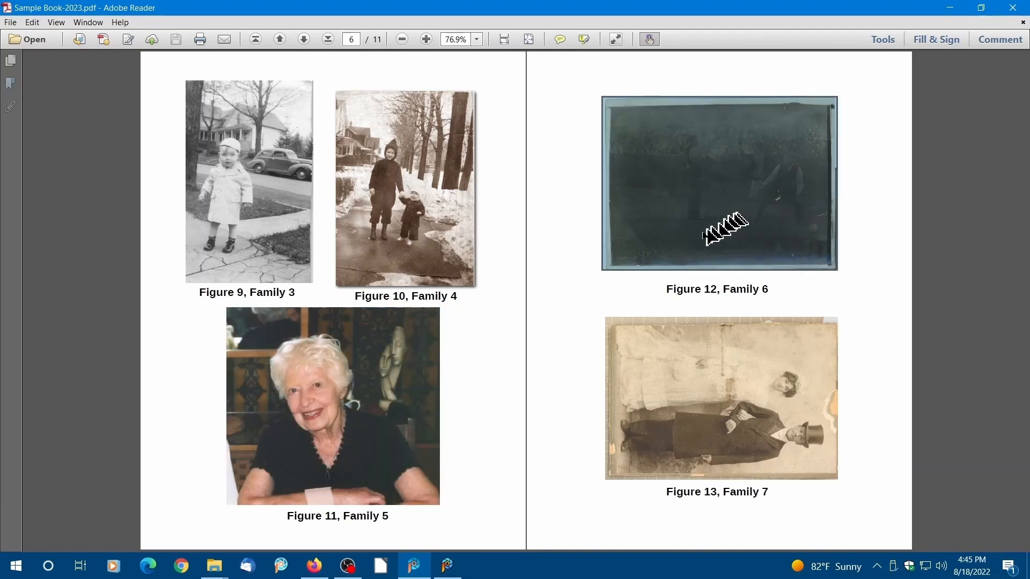
pyautogui.click(447, 566)
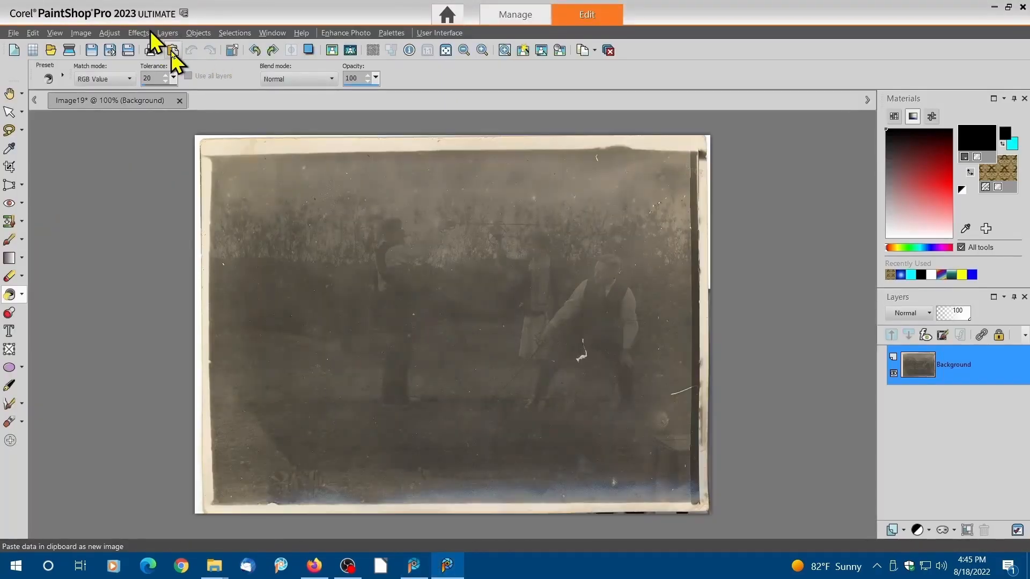
pyautogui.click(170, 50)
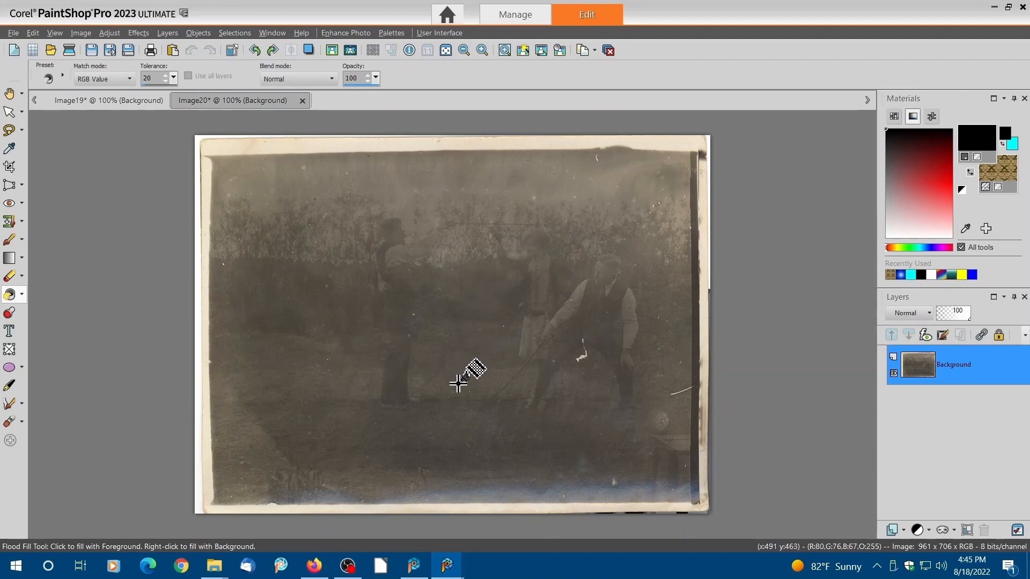
# Step: Apply Fade Correction to the dark Family 6 photo with a correction amount of 14 and convert the photo to greyscale
pyautogui.click(558, 54)
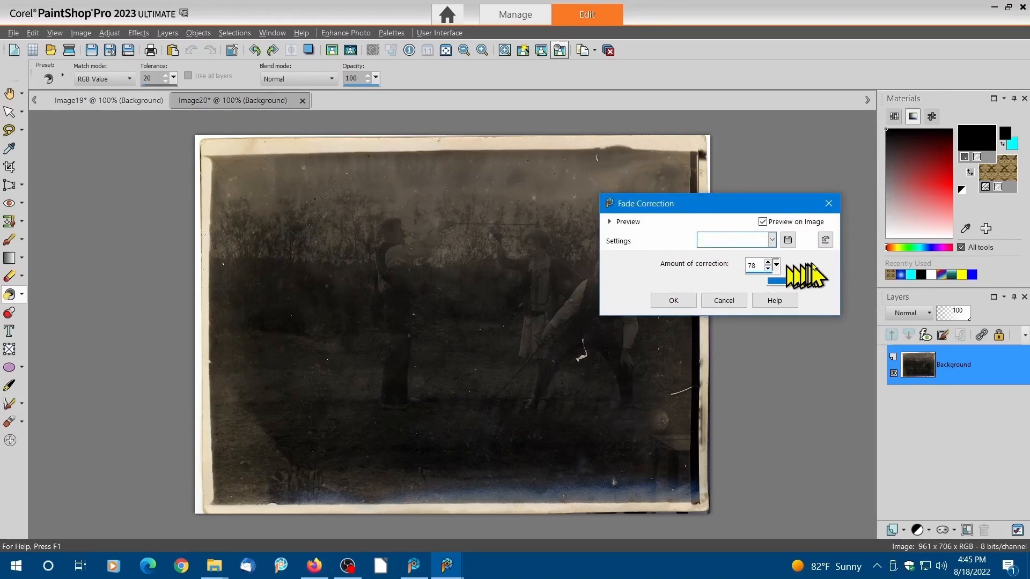
pyautogui.write('100')
pyautogui.write('1')
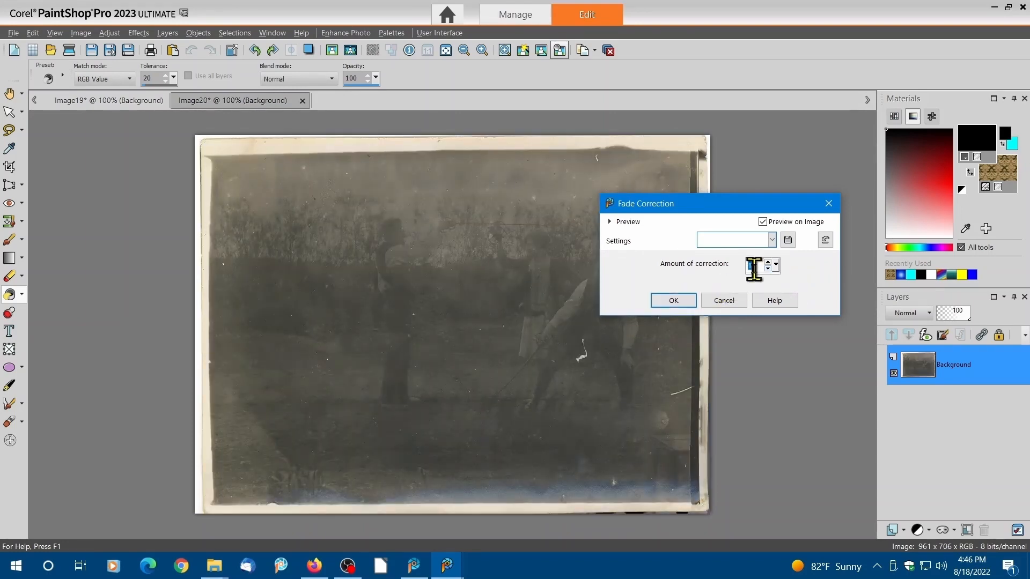
pyautogui.moveTo(776, 265); pyautogui.dragTo(801, 276)
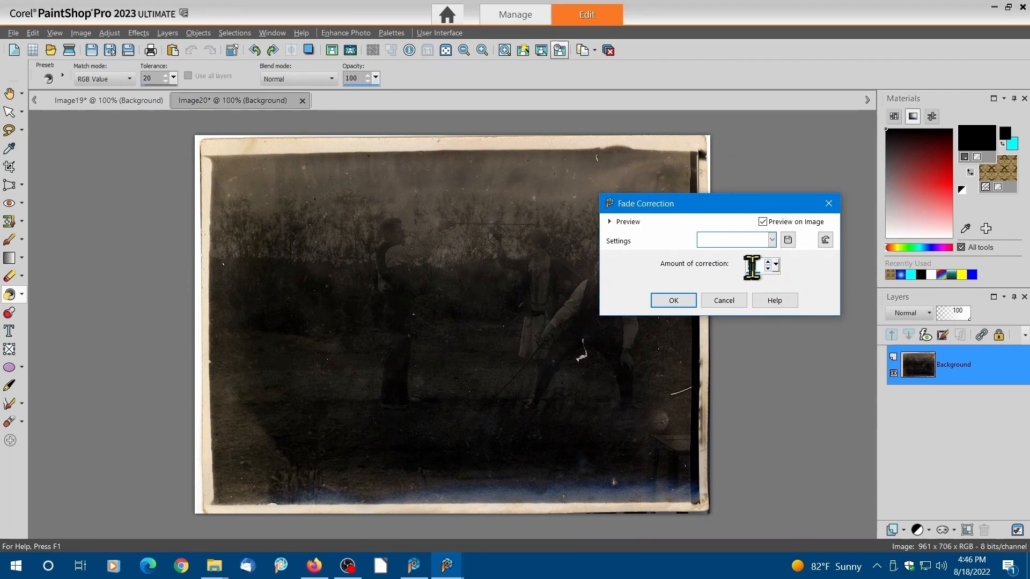
pyautogui.moveTo(776, 266); pyautogui.dragTo(765, 283)
pyautogui.moveTo(776, 266); pyautogui.dragTo(773, 269)
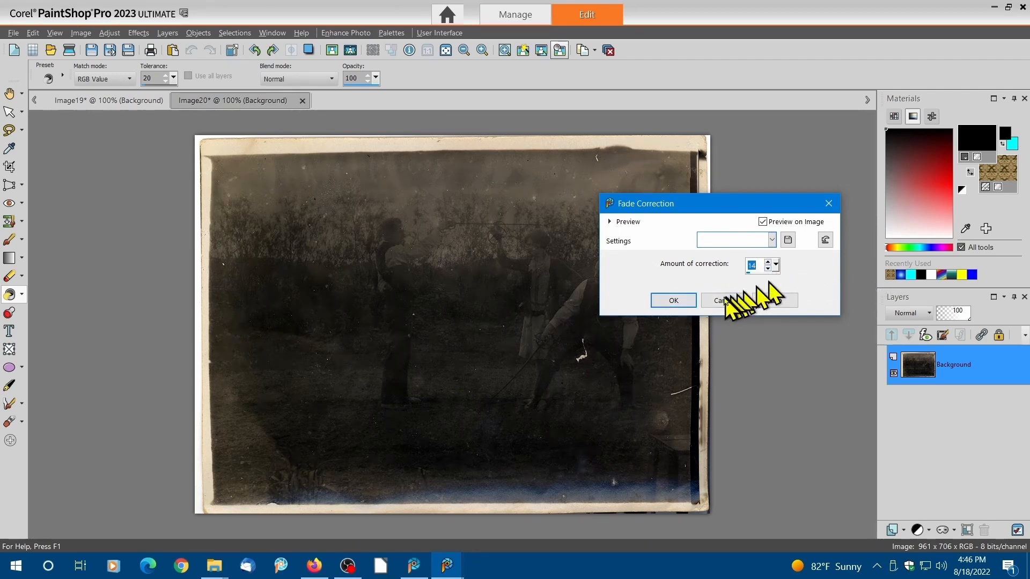
pyautogui.click(673, 301)
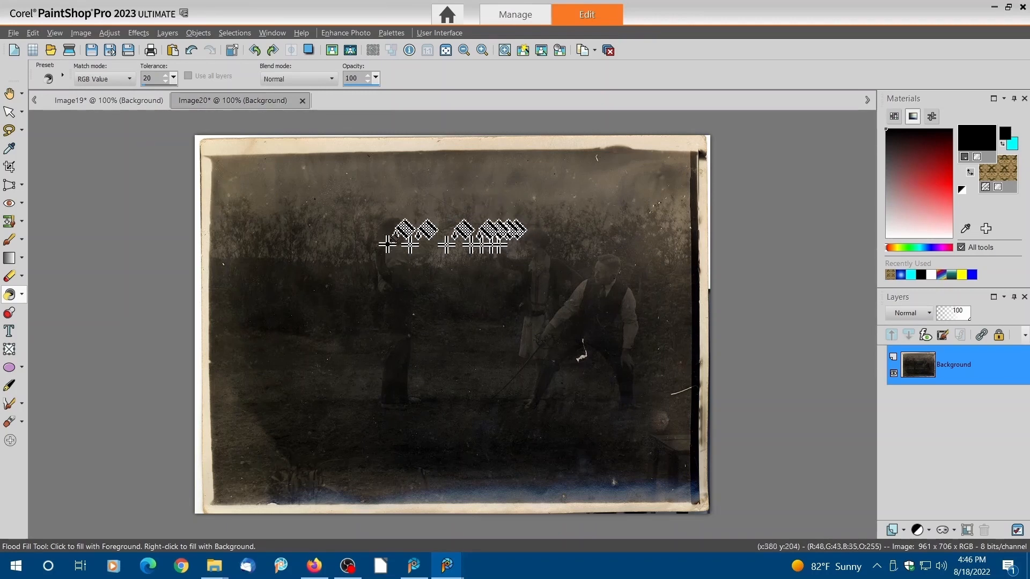
pyautogui.click(78, 33)
pyautogui.click(123, 305)
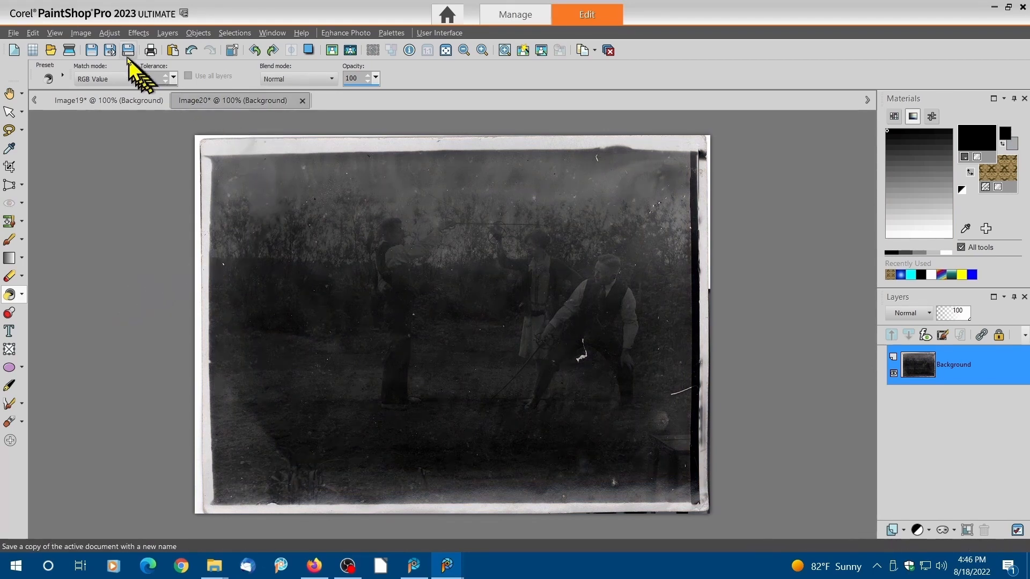
# Step: Adjust the greyscale photo's brightness to 73 and its contrast to 62
pyautogui.click(107, 35)
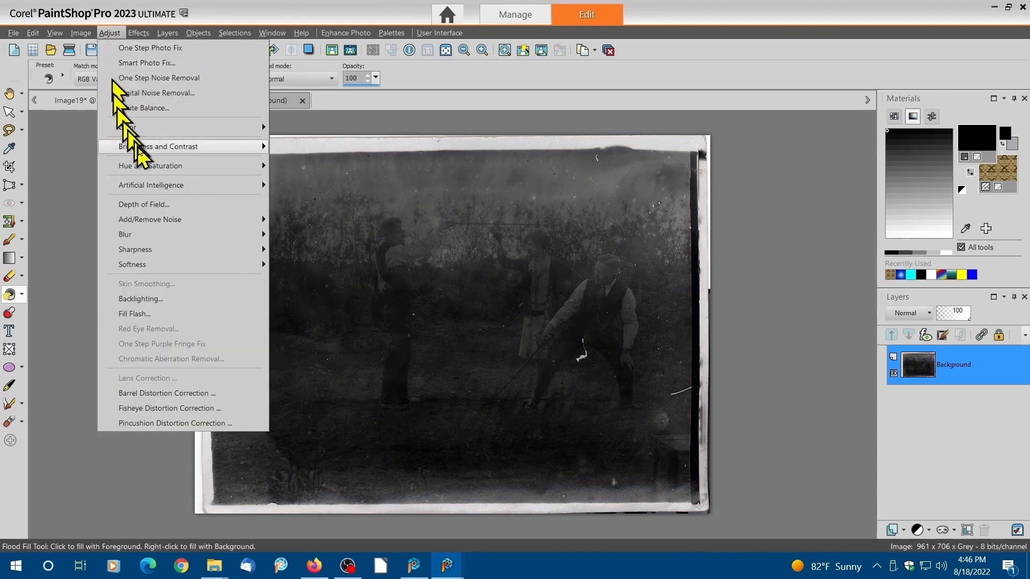
pyautogui.moveTo(169, 152)
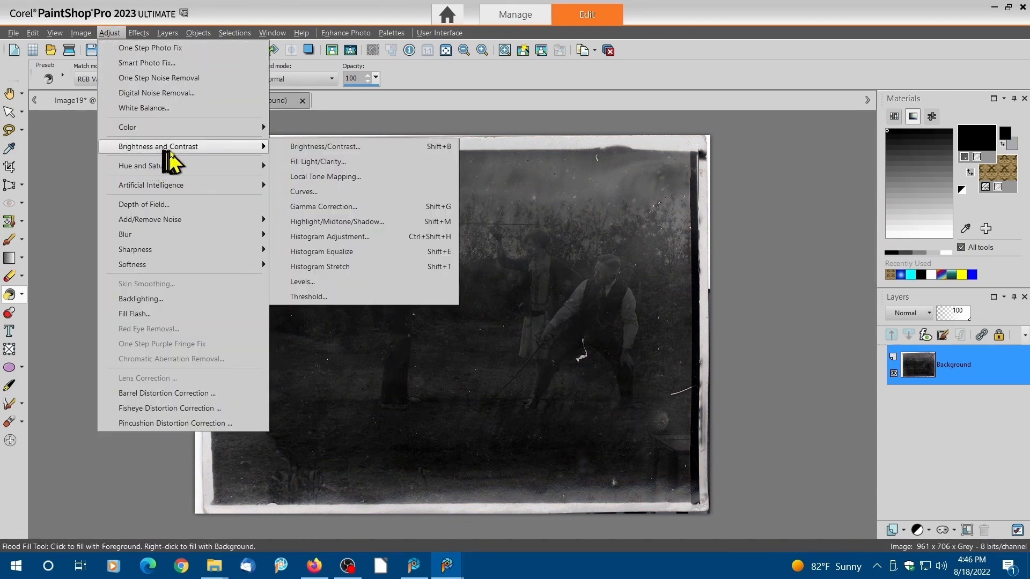
pyautogui.click(330, 147)
pyautogui.moveTo(688, 267); pyautogui.dragTo(696, 274)
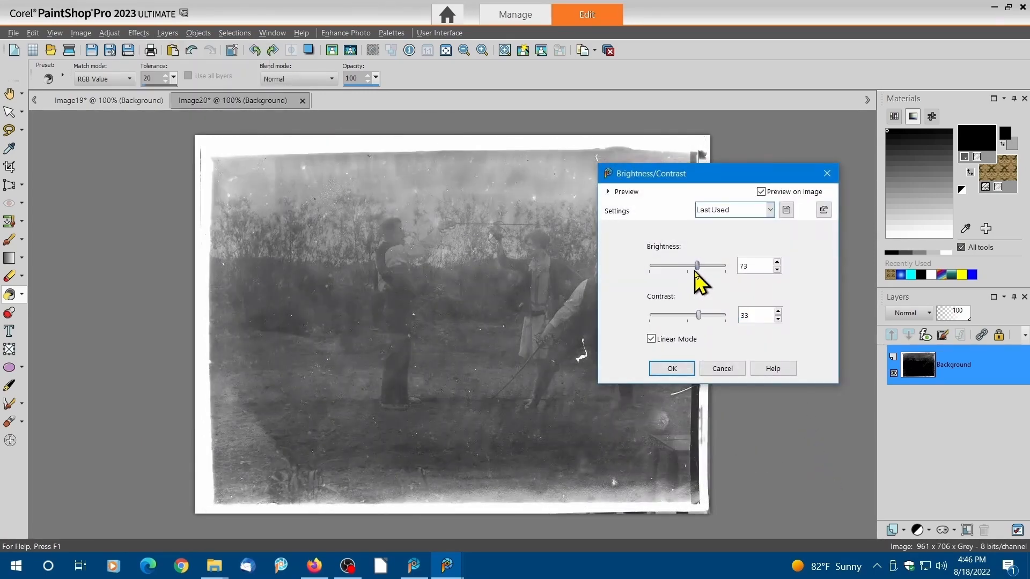
pyautogui.moveTo(700, 325); pyautogui.dragTo(707, 326)
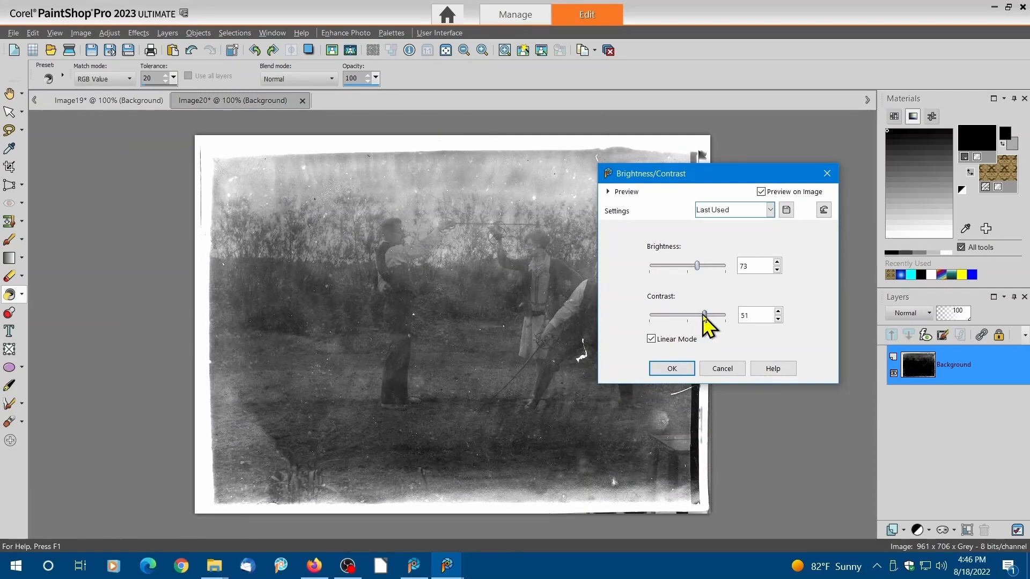
pyautogui.moveTo(698, 268); pyautogui.dragTo(696, 269)
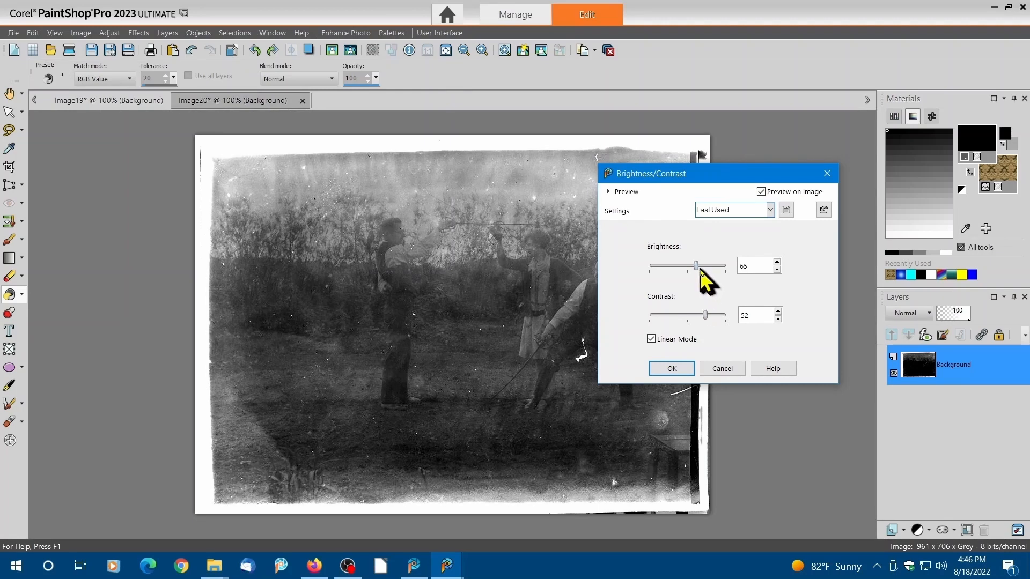
pyautogui.moveTo(699, 270); pyautogui.dragTo(697, 269)
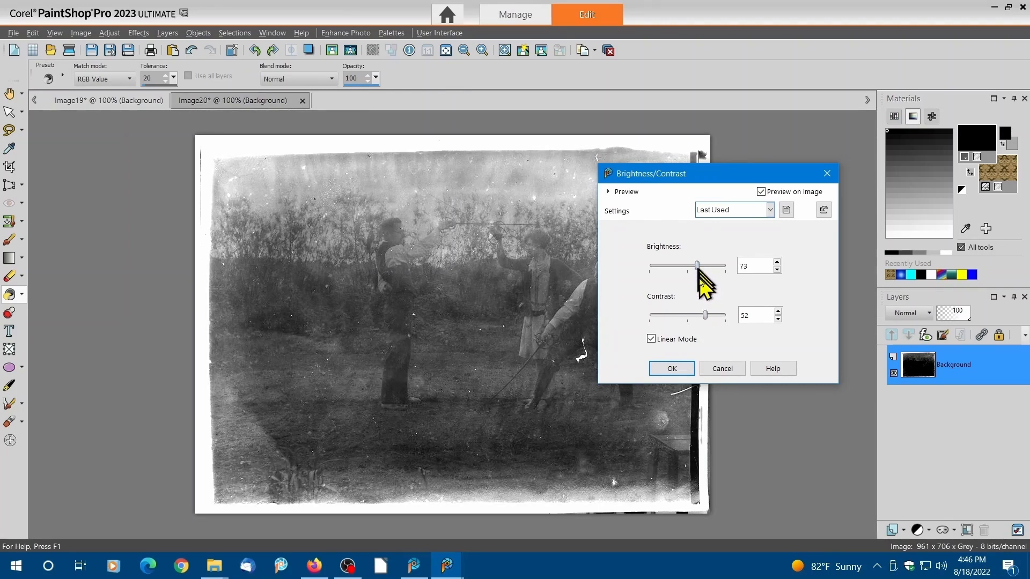
pyautogui.moveTo(704, 326); pyautogui.dragTo(707, 319)
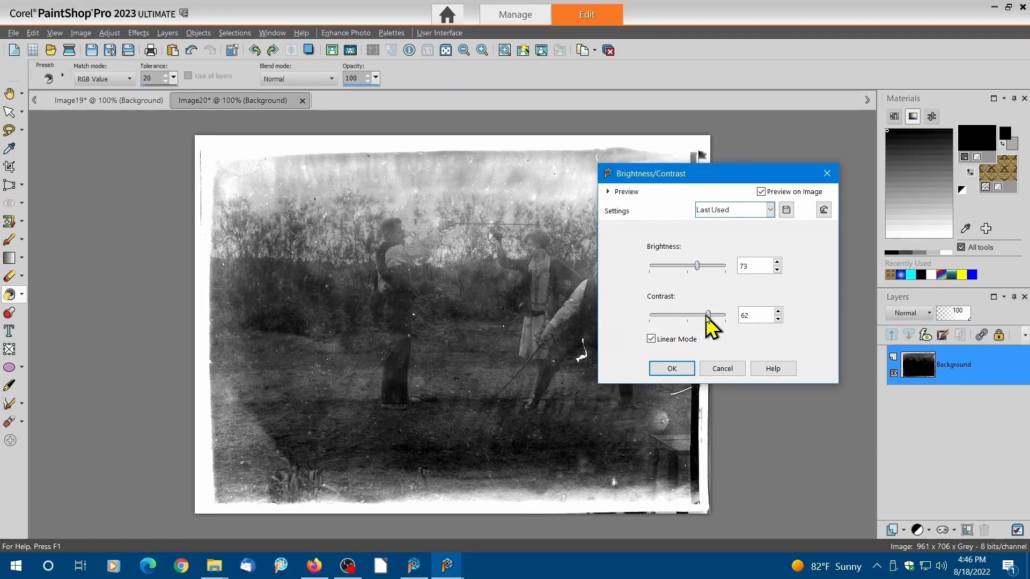
pyautogui.click(672, 369)
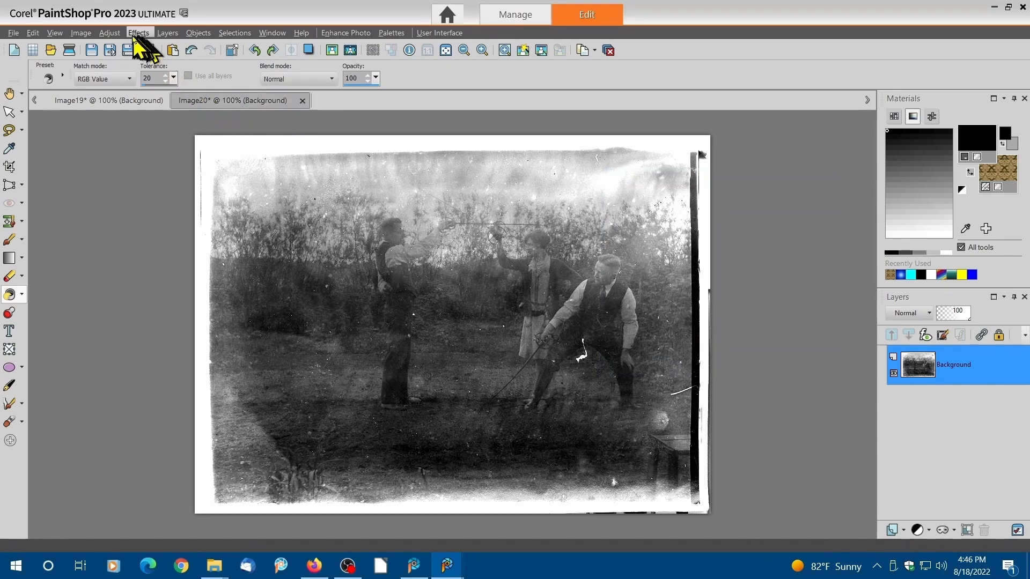
# Step: Apply a Histogram Adjustment with midtones -6, gamma 1.50 and high 255, and compare the result with the original in Image19
pyautogui.click(110, 33)
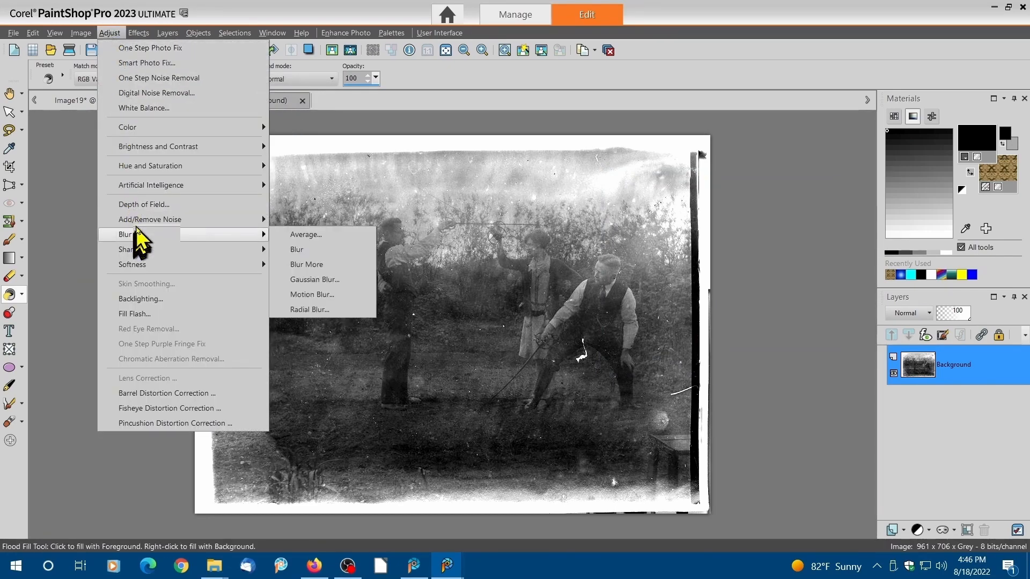
pyautogui.moveTo(193, 148)
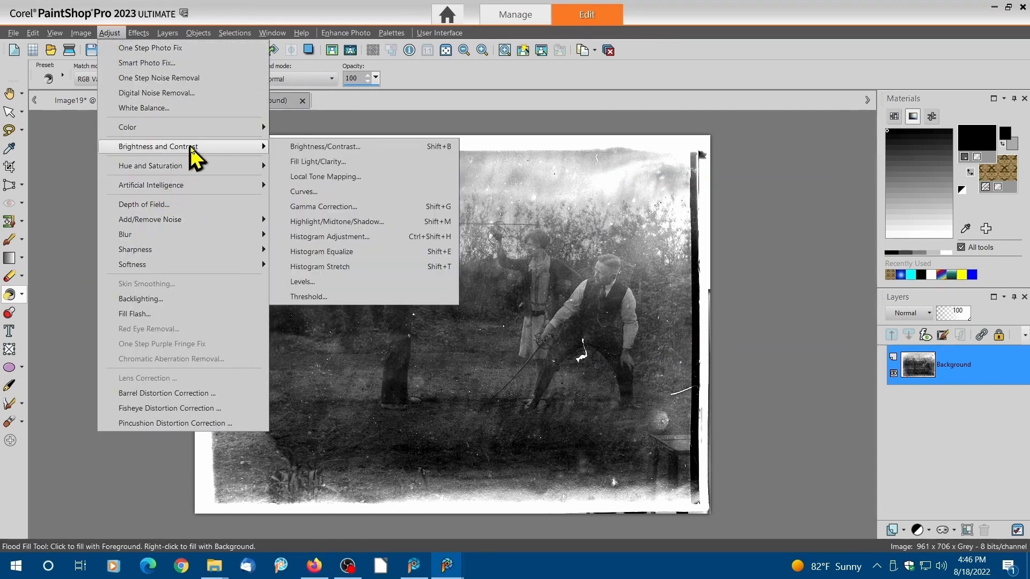
pyautogui.click(352, 237)
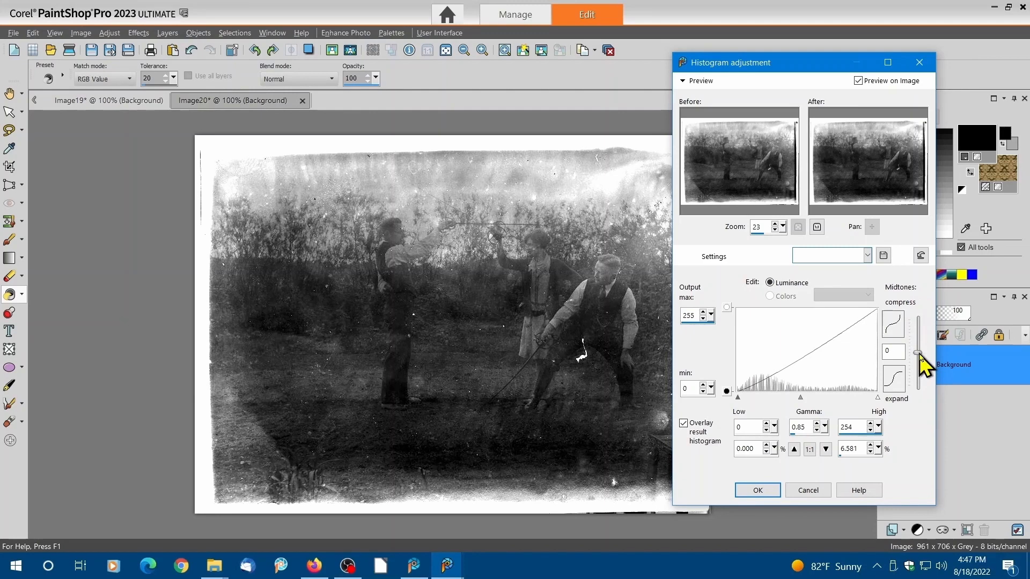
pyautogui.moveTo(920, 353)
pyautogui.mouseDown()
pyautogui.moveTo(920, 326)
pyautogui.moveTo(921, 362)
pyautogui.mouseUp()
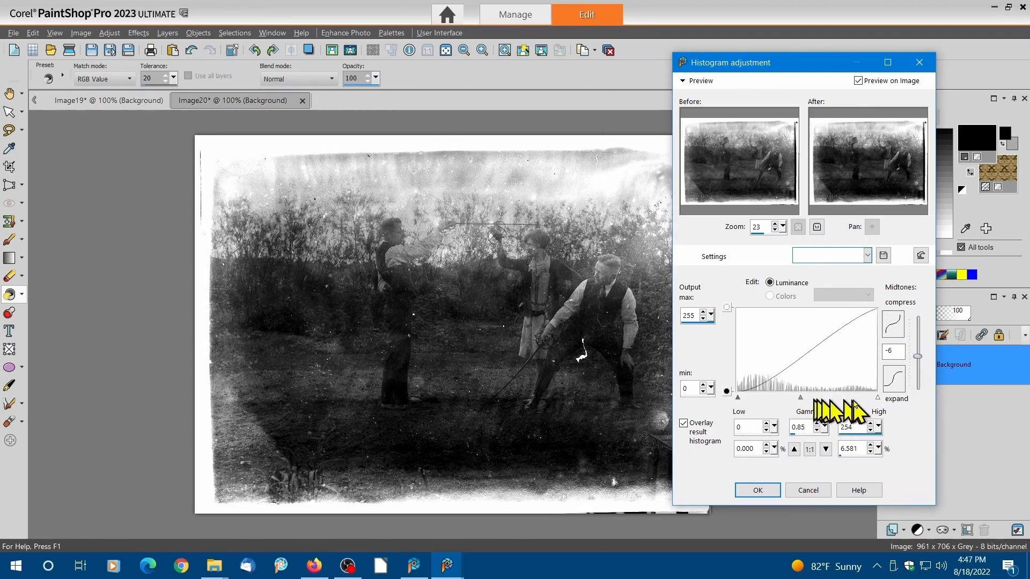
pyautogui.moveTo(877, 401)
pyautogui.mouseDown()
pyautogui.moveTo(853, 402)
pyautogui.moveTo(878, 401)
pyautogui.mouseUp()
pyautogui.moveTo(741, 401)
pyautogui.mouseDown()
pyautogui.moveTo(768, 402)
pyautogui.moveTo(731, 403)
pyautogui.mouseUp()
pyautogui.moveTo(799, 398); pyautogui.dragTo(826, 398)
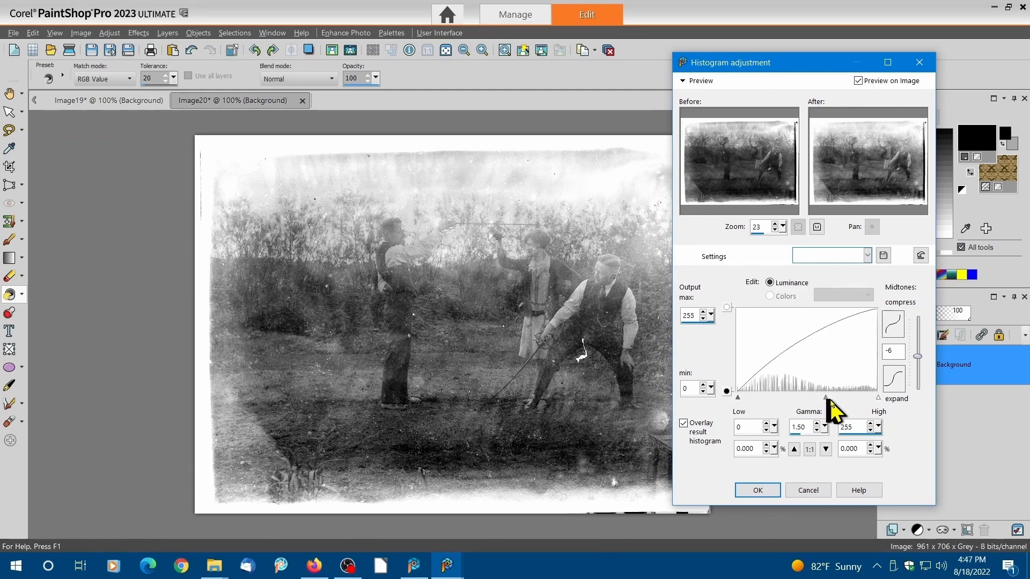
pyautogui.click(758, 491)
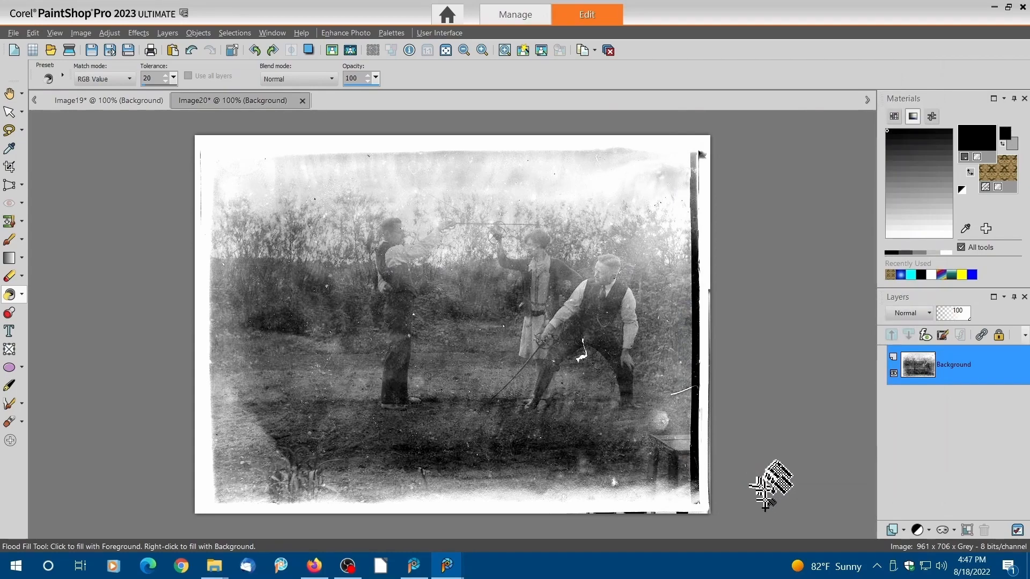
pyautogui.click(103, 101)
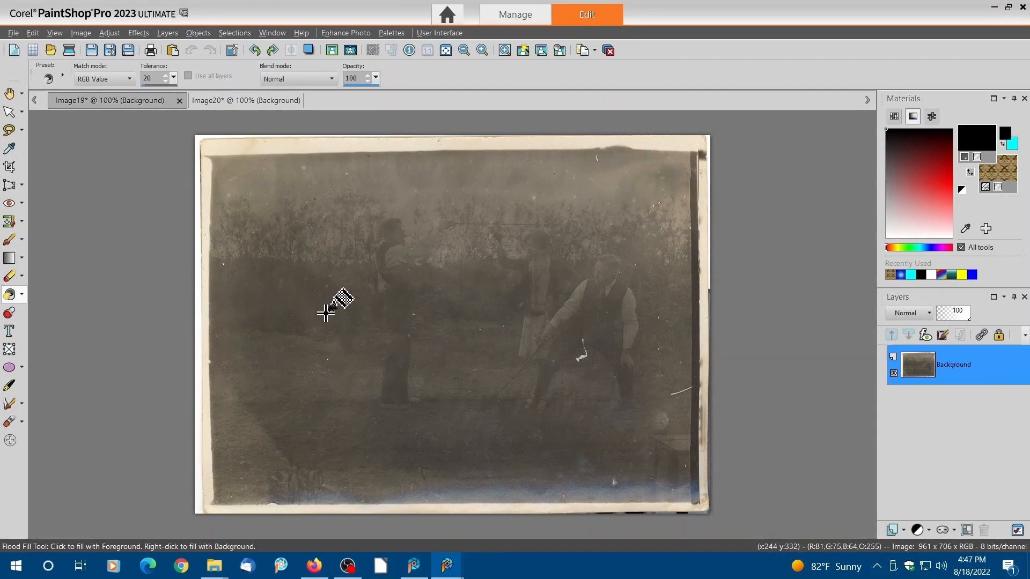
pyautogui.click(221, 102)
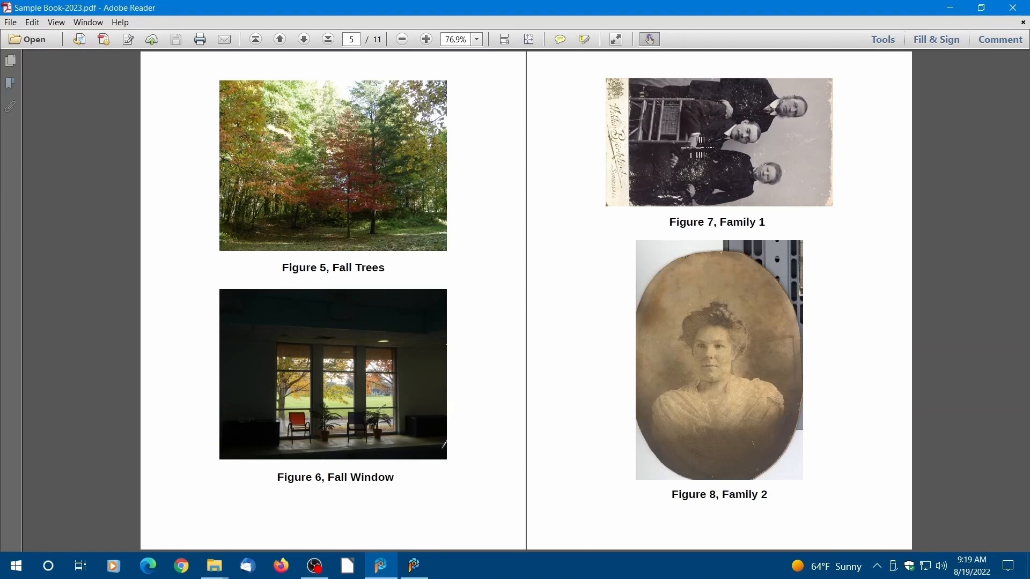
# Step: Copy the Figure 7, Family 1 photo from the sample book and paste it into PaintShop Pro as two new images
pyautogui.click(703, 146)
pyautogui.rightClick(704, 146)
pyautogui.click(727, 155)
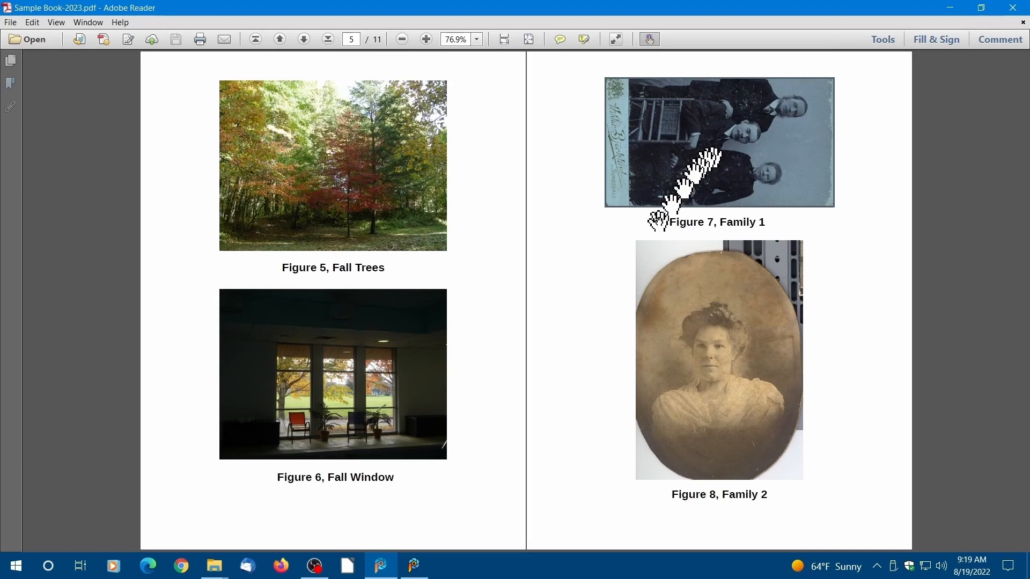
pyautogui.click(421, 570)
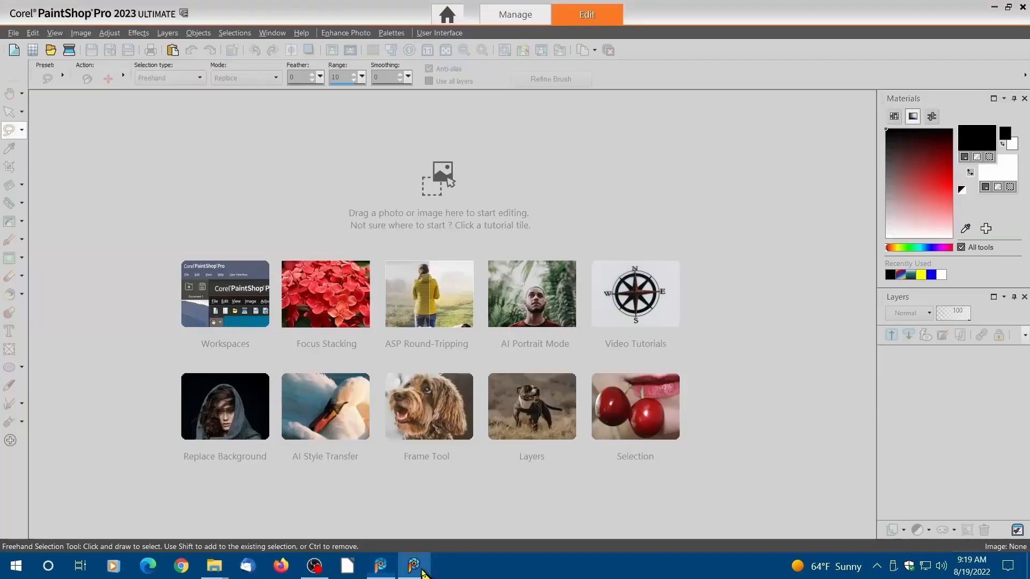
pyautogui.click(173, 51)
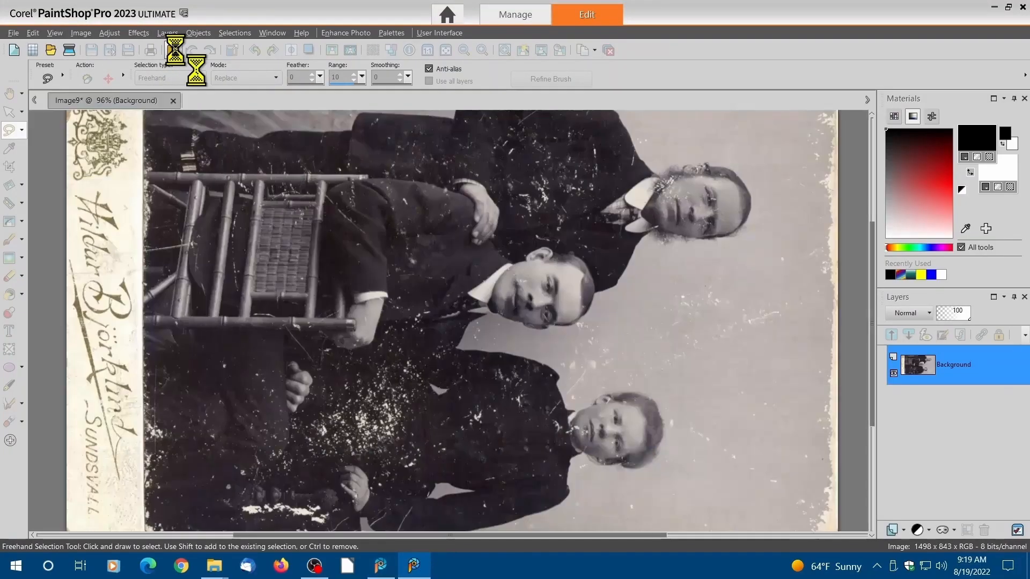
pyautogui.click(173, 51)
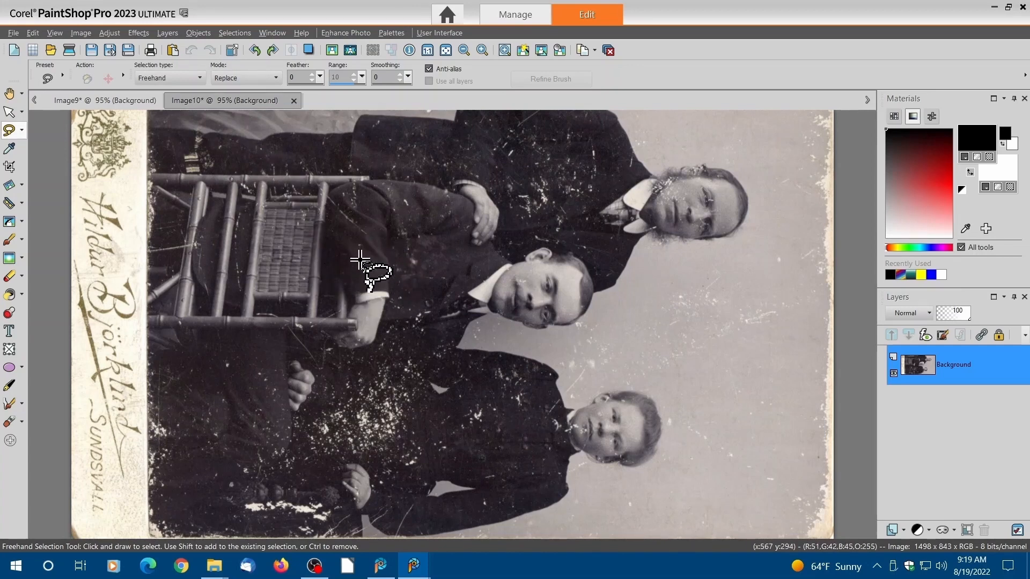
# Step: Rotate the second pasted Family 1 photo 90 degrees counterclockwise so the three people stand upright
pyautogui.click(9, 115)
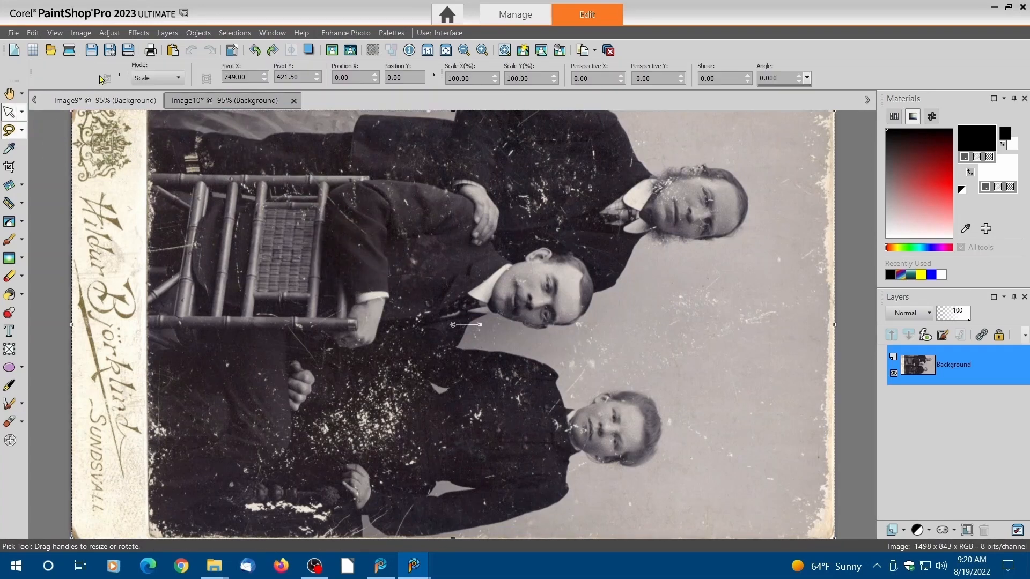
pyautogui.click(255, 52)
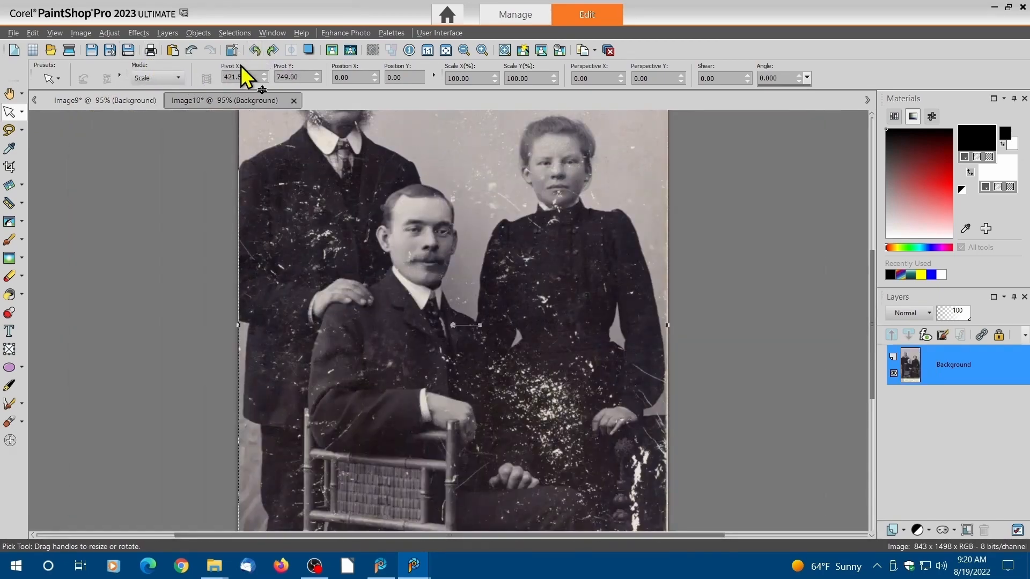
pyautogui.scroll(-1, 322, 292)
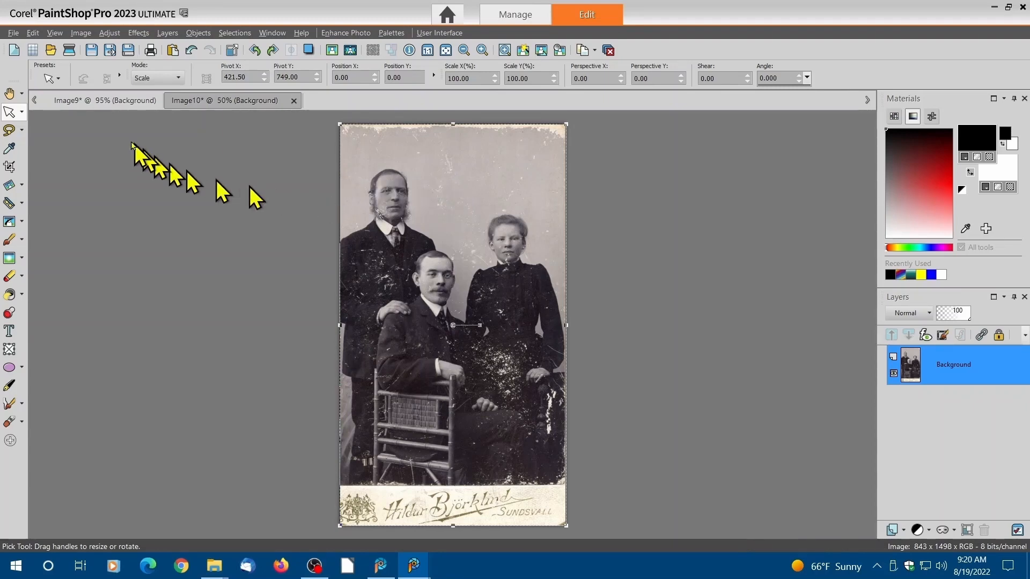
# Step: Start AI Background Replacement and refine the mask with a size 130 brush, keeping the people and upper chair and masking the strip below as background
pyautogui.click(114, 34)
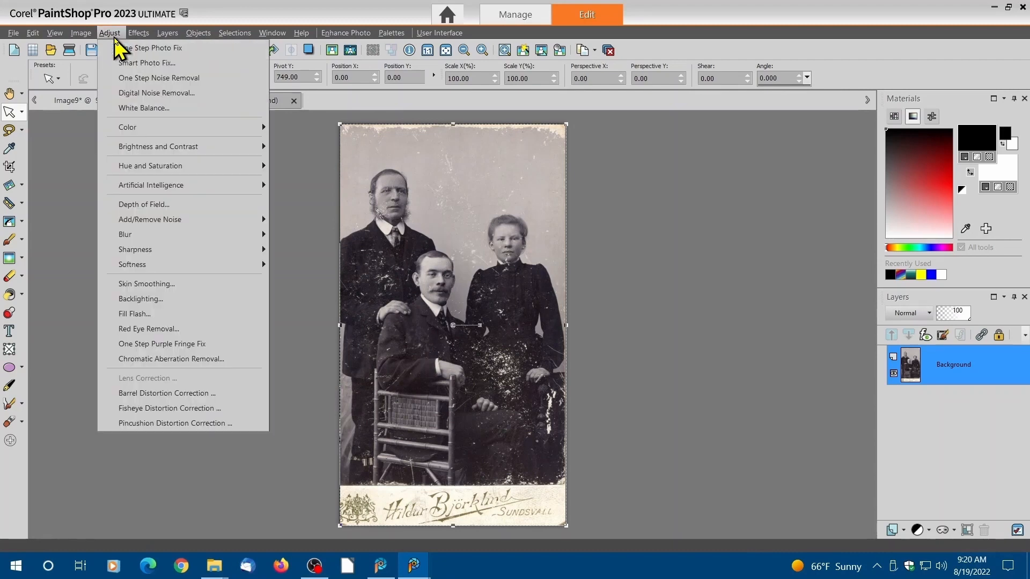
pyautogui.moveTo(144, 188)
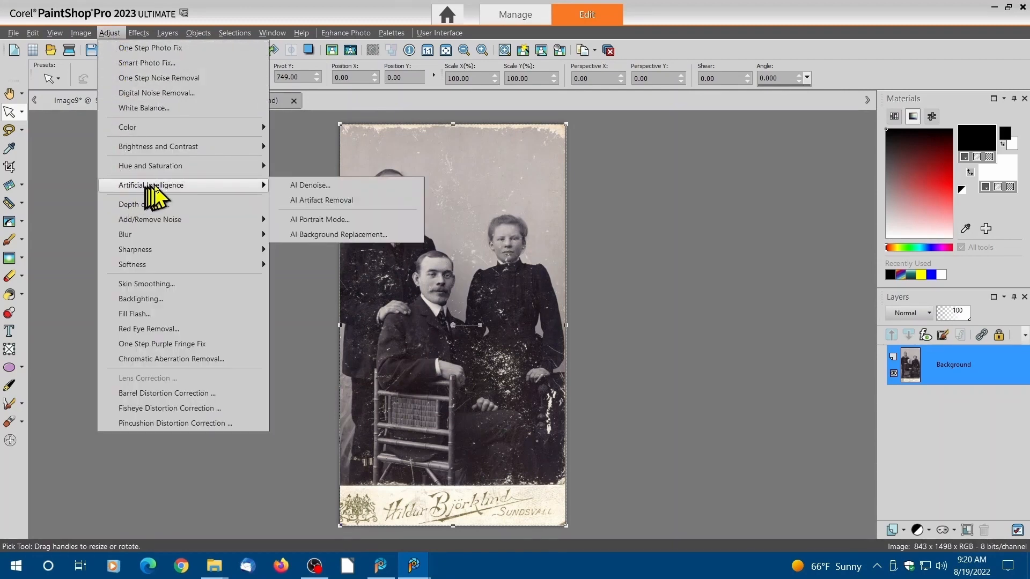
pyautogui.click(319, 235)
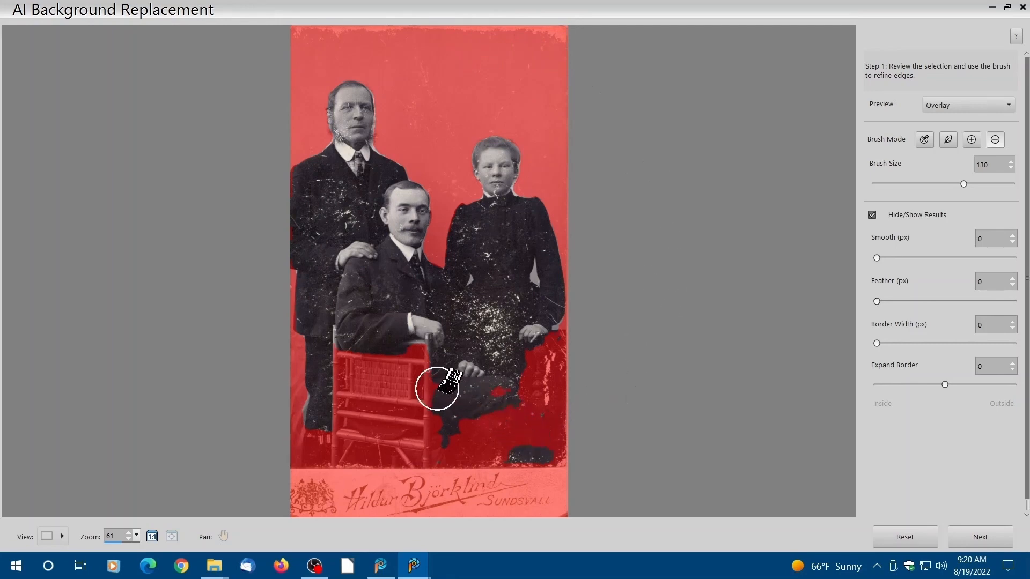
pyautogui.moveTo(437, 357)
pyautogui.mouseDown()
pyautogui.moveTo(401, 352)
pyautogui.moveTo(407, 378)
pyautogui.moveTo(448, 357)
pyautogui.mouseUp()
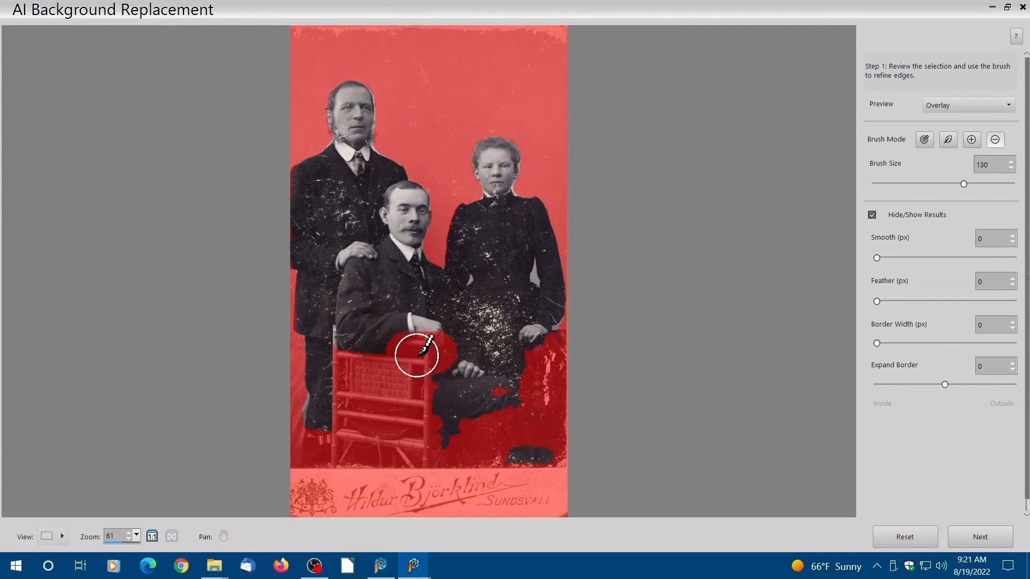
pyautogui.moveTo(408, 355)
pyautogui.mouseDown()
pyautogui.moveTo(451, 349)
pyautogui.moveTo(335, 347)
pyautogui.moveTo(437, 371)
pyautogui.moveTo(329, 372)
pyautogui.moveTo(435, 393)
pyautogui.moveTo(328, 401)
pyautogui.moveTo(580, 387)
pyautogui.moveTo(487, 372)
pyautogui.moveTo(568, 358)
pyautogui.moveTo(539, 367)
pyautogui.moveTo(563, 340)
pyautogui.moveTo(558, 358)
pyautogui.moveTo(427, 386)
pyautogui.moveTo(302, 377)
pyautogui.moveTo(281, 294)
pyautogui.moveTo(288, 277)
pyautogui.moveTo(291, 317)
pyautogui.moveTo(369, 411)
pyautogui.moveTo(301, 394)
pyautogui.mouseUp()
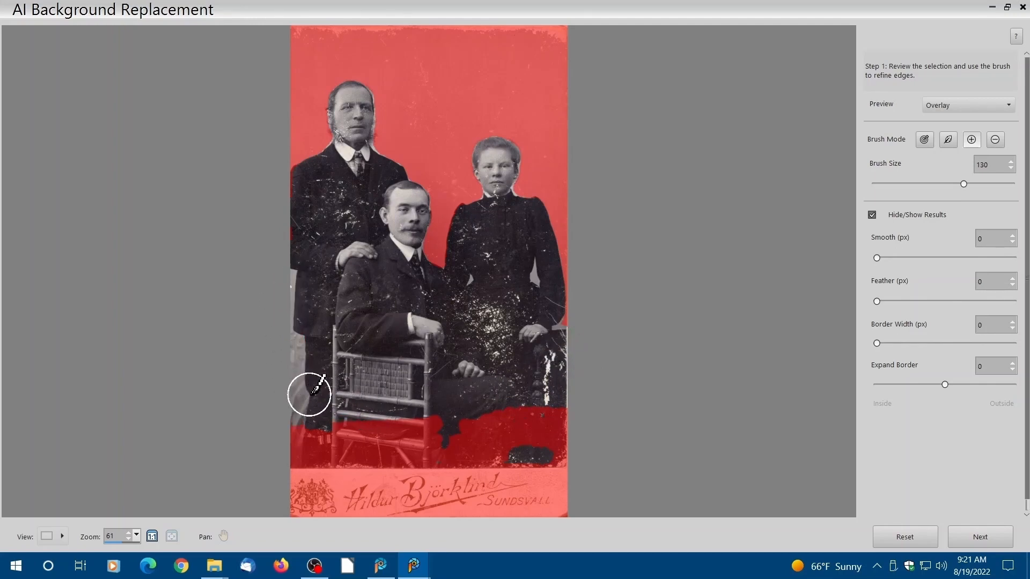
pyautogui.moveTo(298, 435)
pyautogui.mouseDown()
pyautogui.moveTo(575, 438)
pyautogui.moveTo(563, 458)
pyautogui.moveTo(278, 464)
pyautogui.mouseUp()
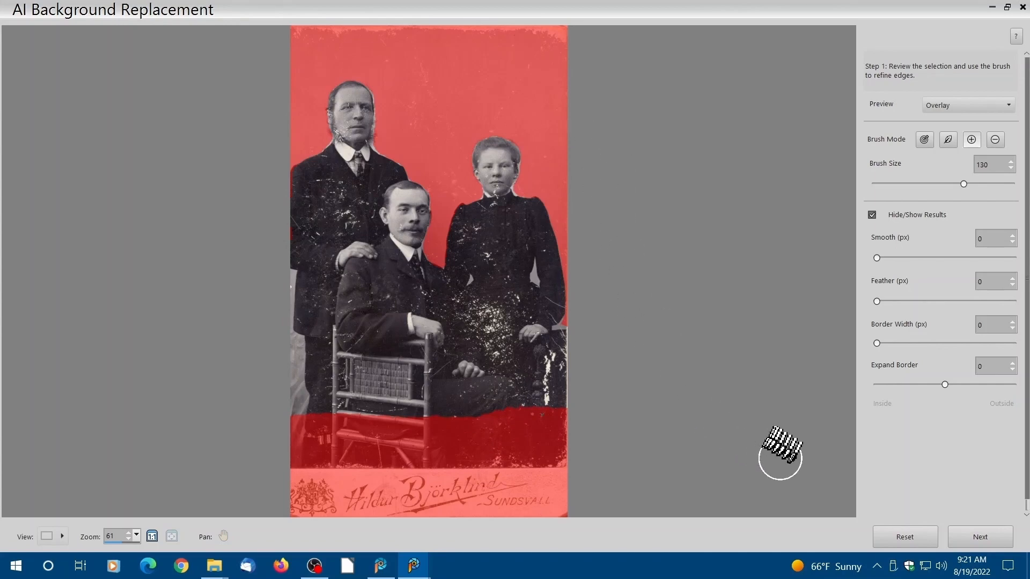
# Step: Accept the mask, preview a white brick backdrop, and finish AI Background Replacement with no background, keeping only the selection
pyautogui.click(977, 538)
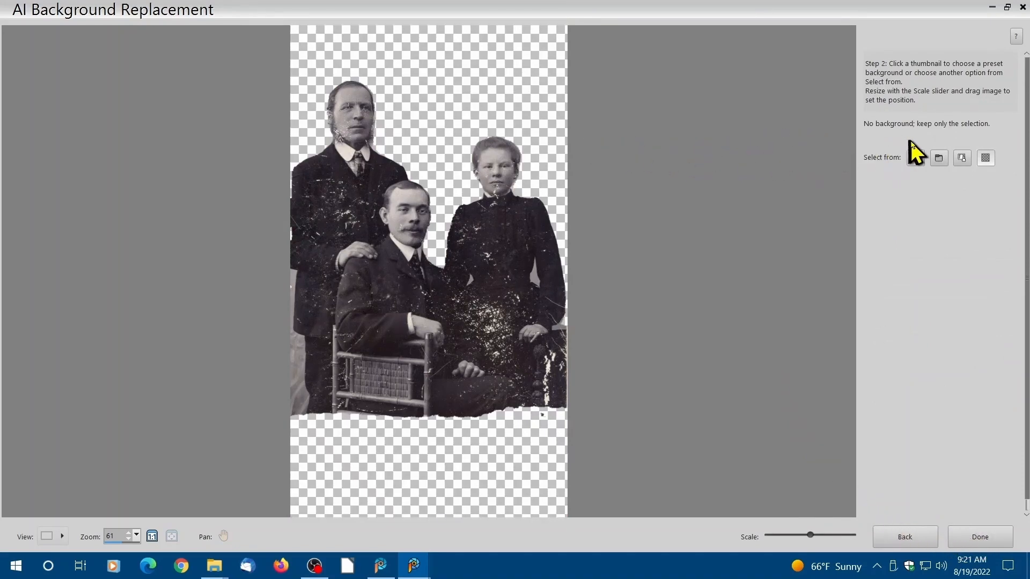
pyautogui.click(939, 159)
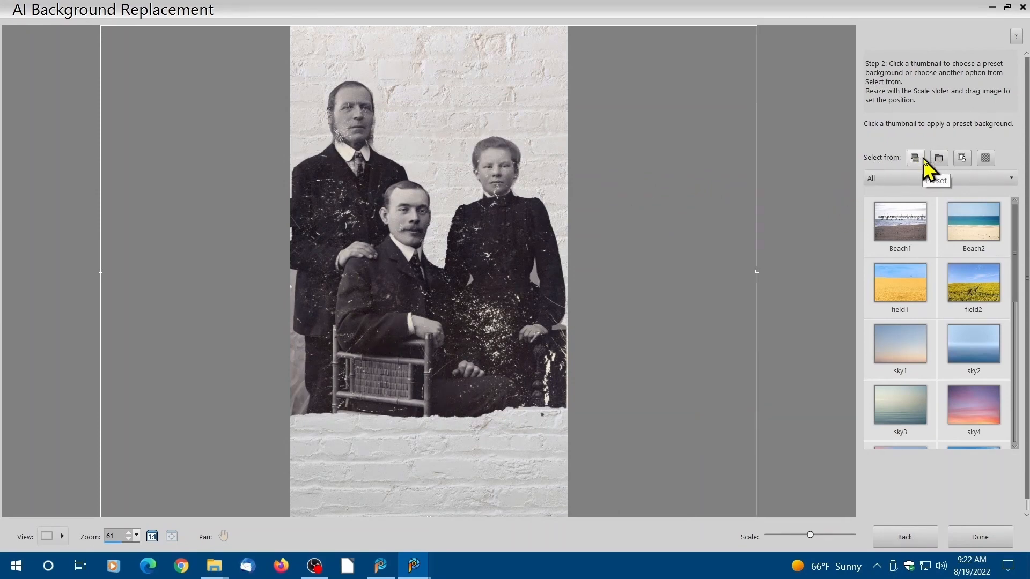
pyautogui.click(986, 160)
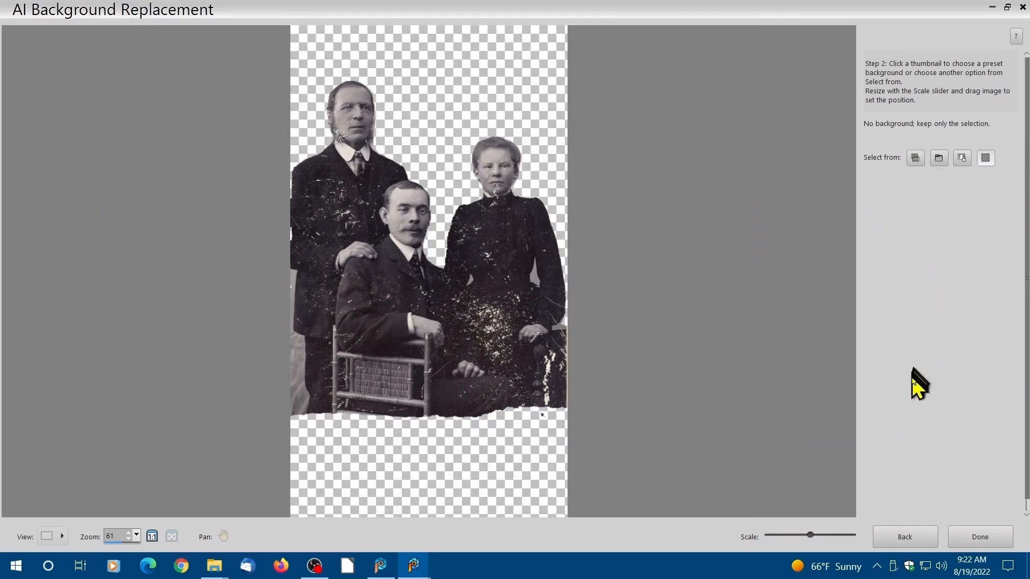
pyautogui.click(980, 537)
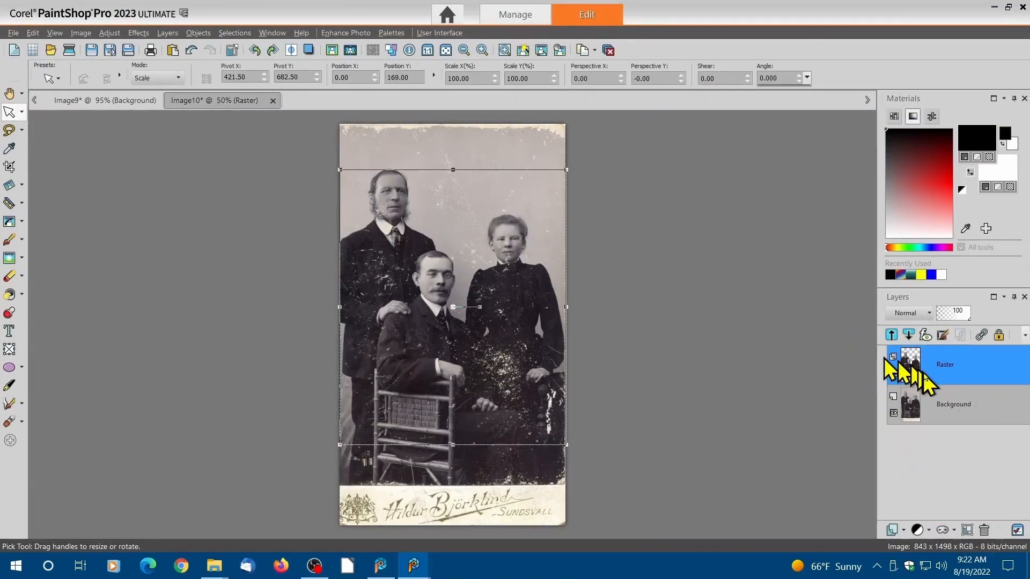
# Step: Delete the Background layer beneath the cut-out Raster layer
pyautogui.moveTo(968, 410)
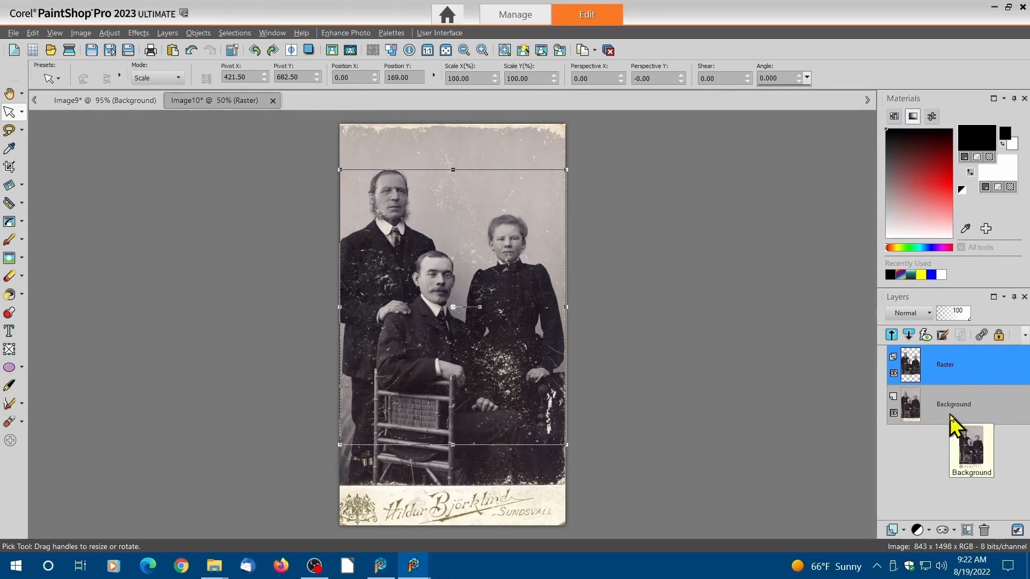
pyautogui.moveTo(952, 357)
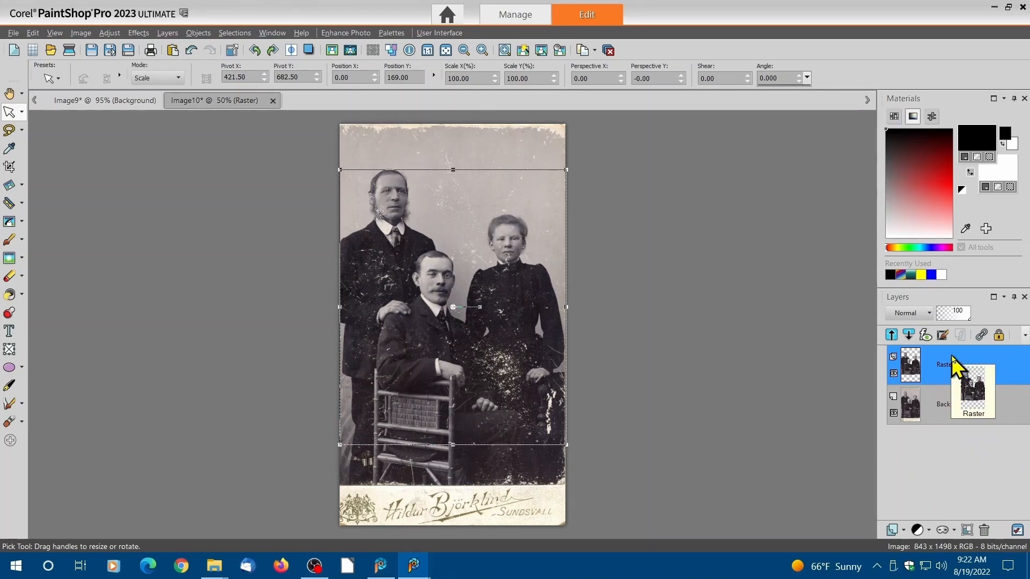
pyautogui.click(960, 412)
pyautogui.rightClick(939, 397)
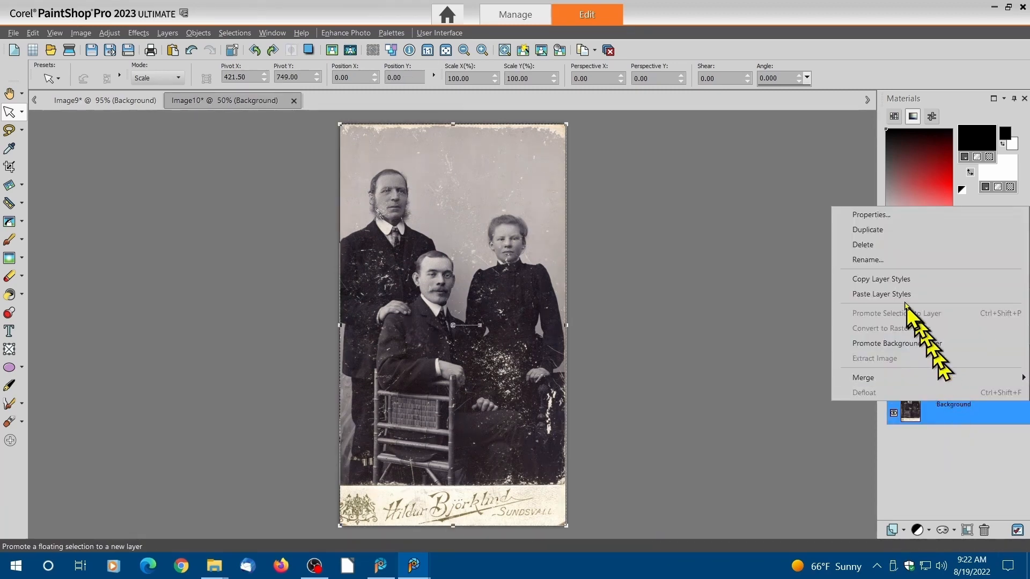
pyautogui.click(863, 245)
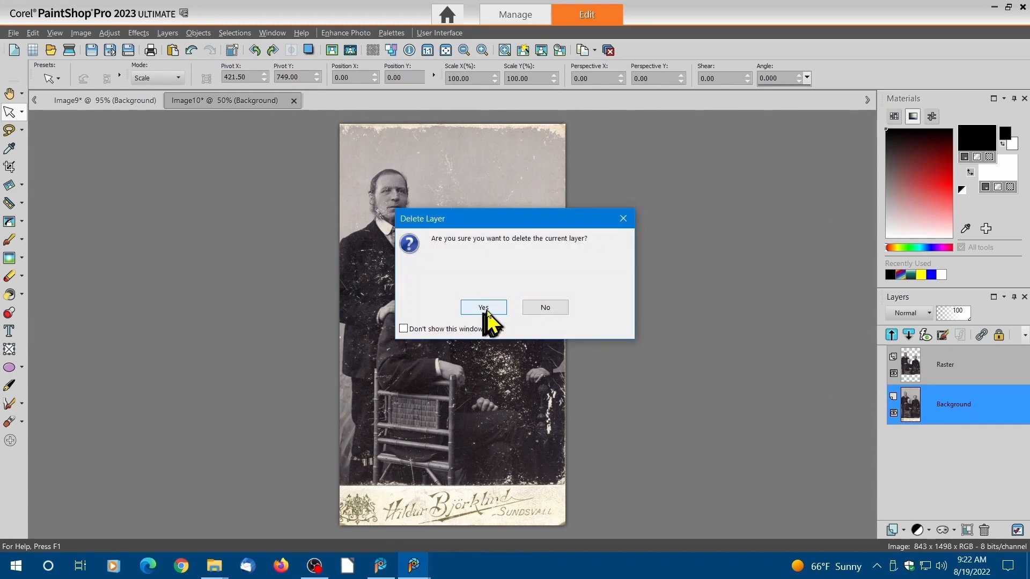
pyautogui.click(493, 310)
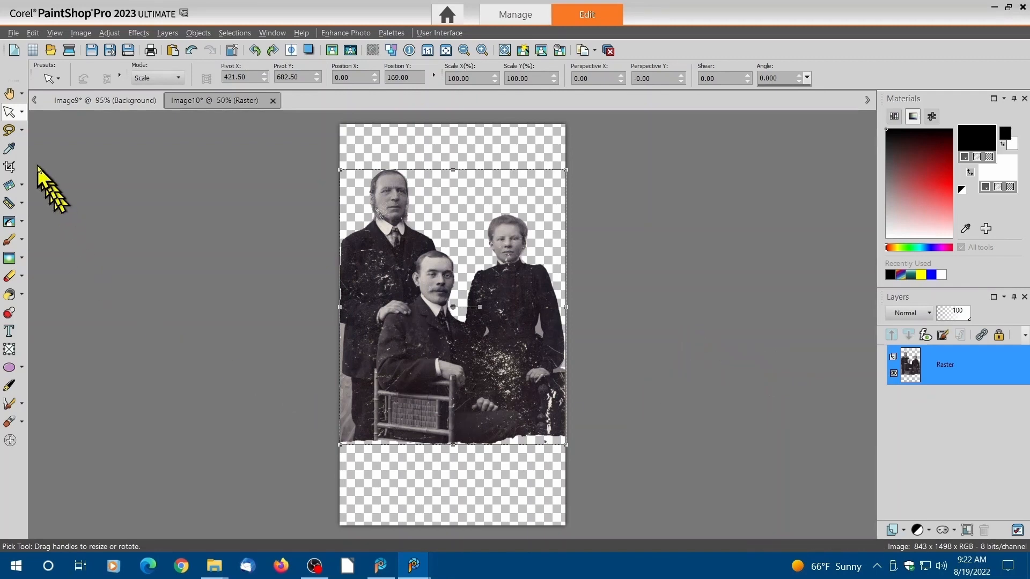
# Step: Crop the image to the three people at about 843 × 1044 pixels, trimming the empty areas above and below
pyautogui.click(9, 167)
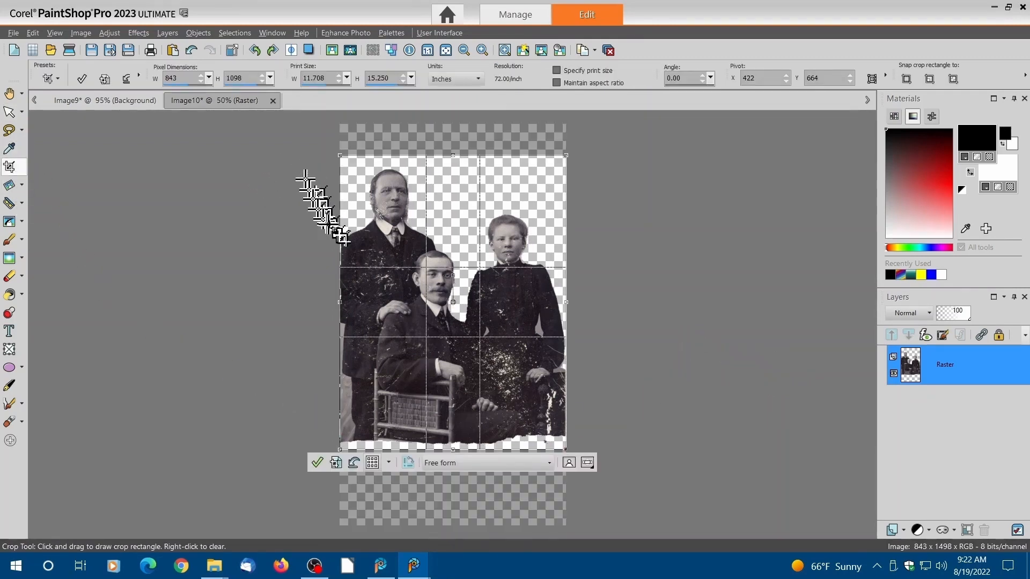
pyautogui.moveTo(301, 148); pyautogui.dragTo(592, 429)
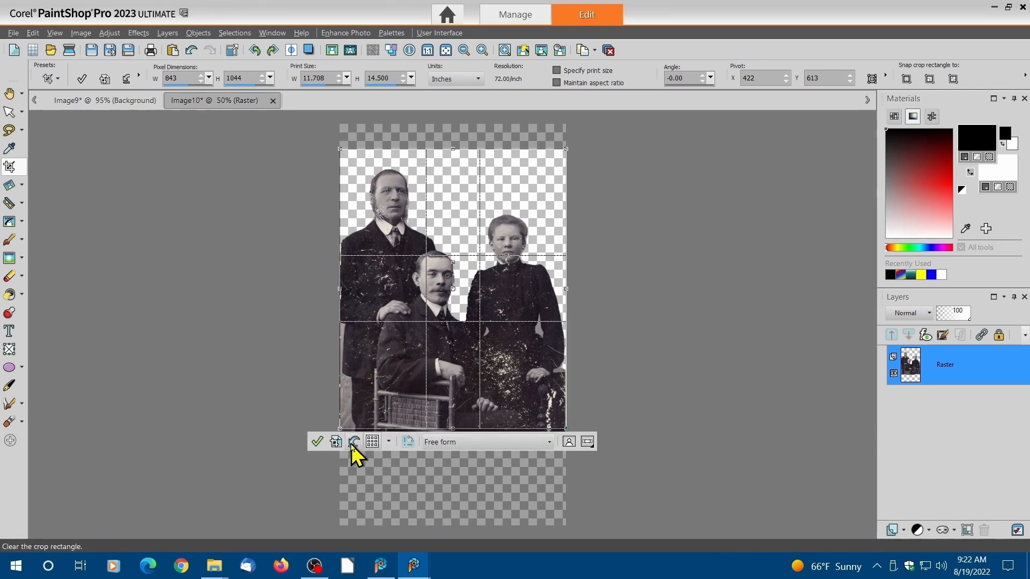
pyautogui.click(318, 442)
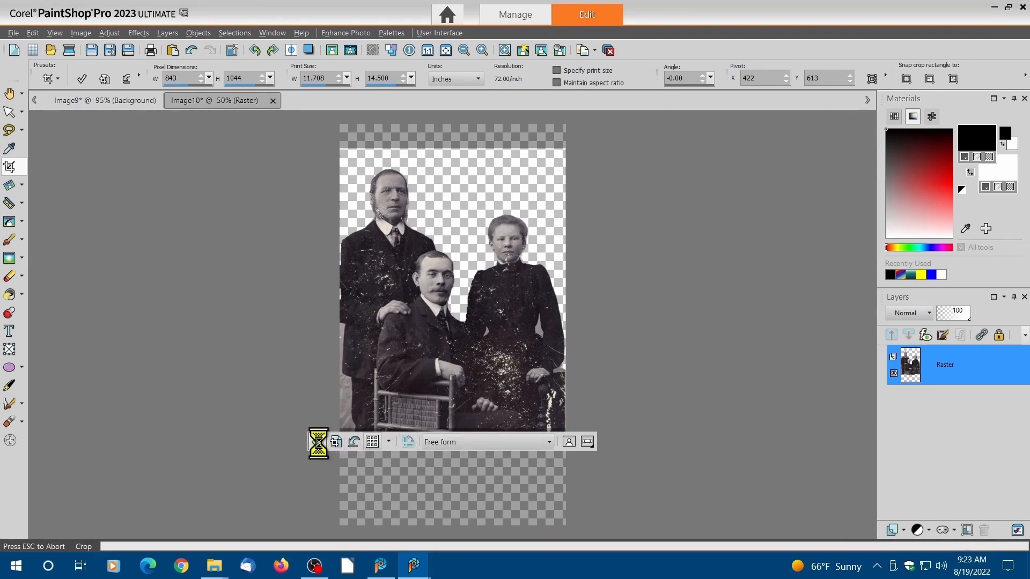
# Step: Remove the diagonal scratch and the mark below the collar on the standing woman's dress with the Scratch Remover at width 20
pyautogui.scroll(1, 314, 353)
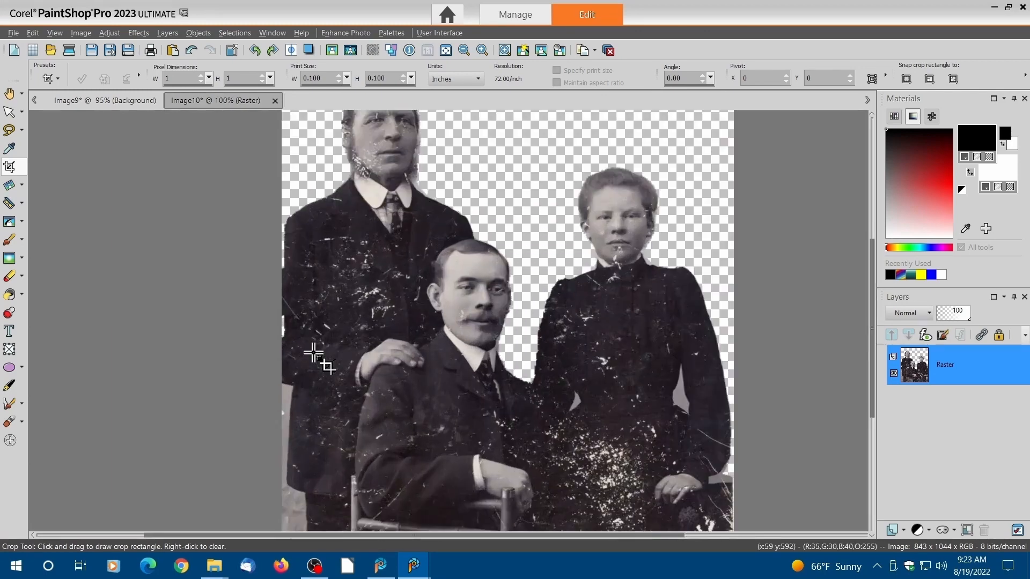
pyautogui.scroll(-1, 314, 353)
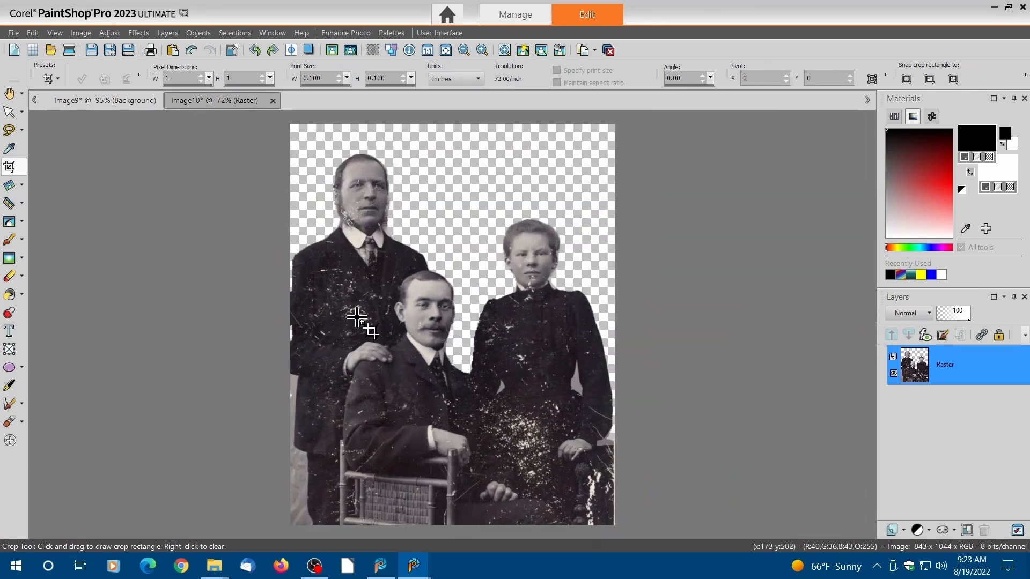
pyautogui.scroll(-2, 425, 345)
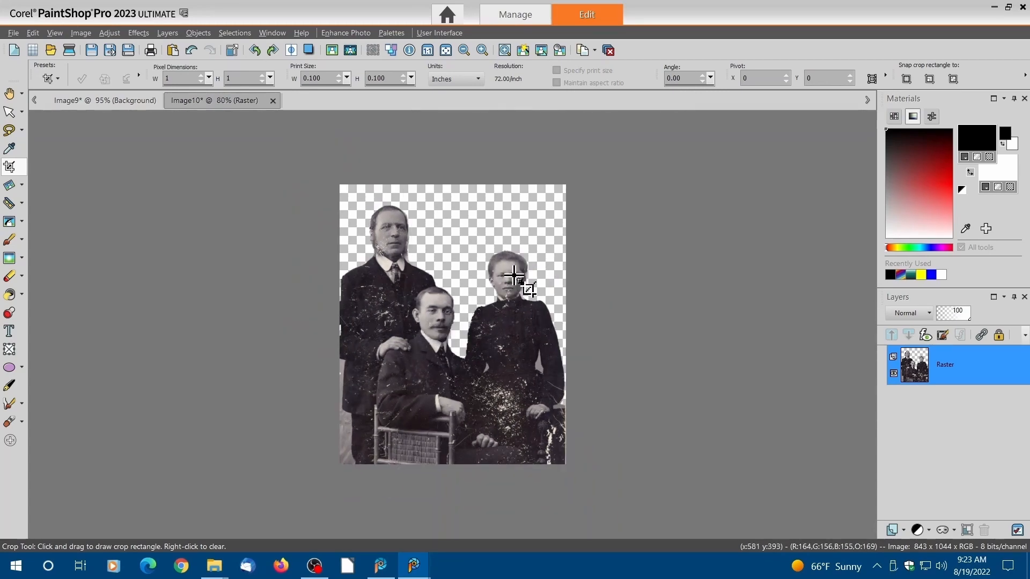
pyautogui.scroll(2, 514, 276)
pyautogui.scroll(1, 514, 276)
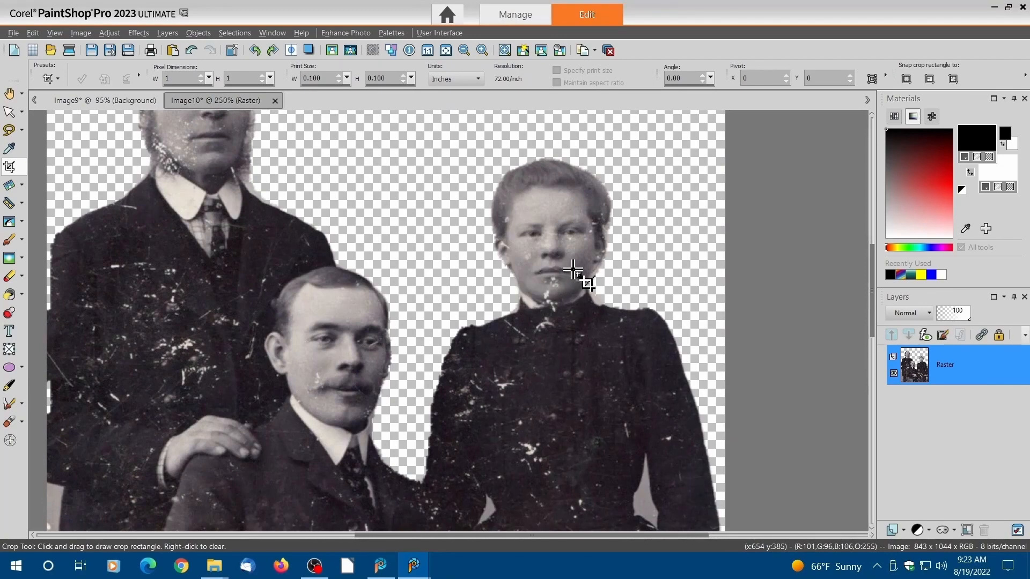
pyautogui.scroll(1, 573, 270)
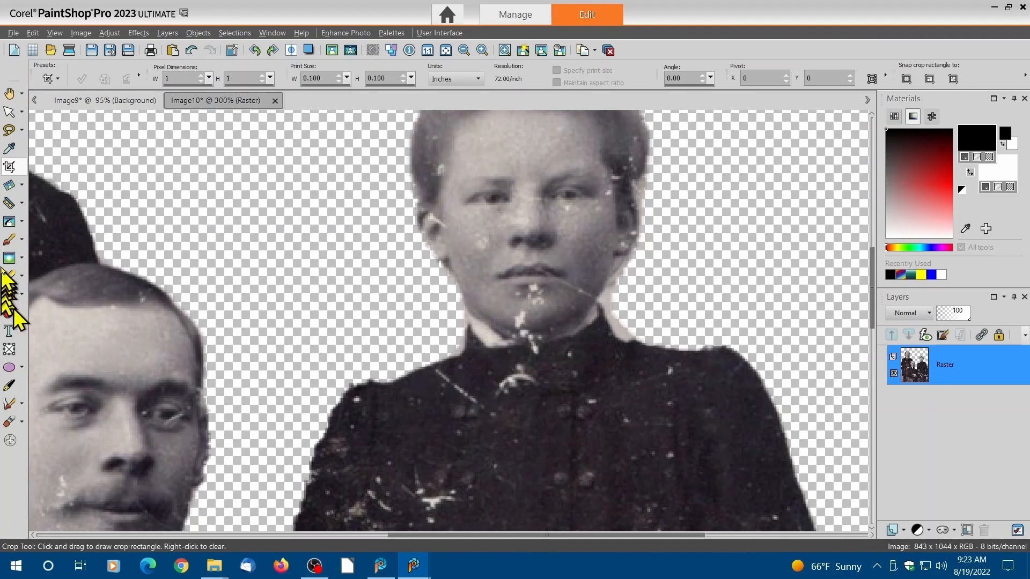
pyautogui.click(21, 221)
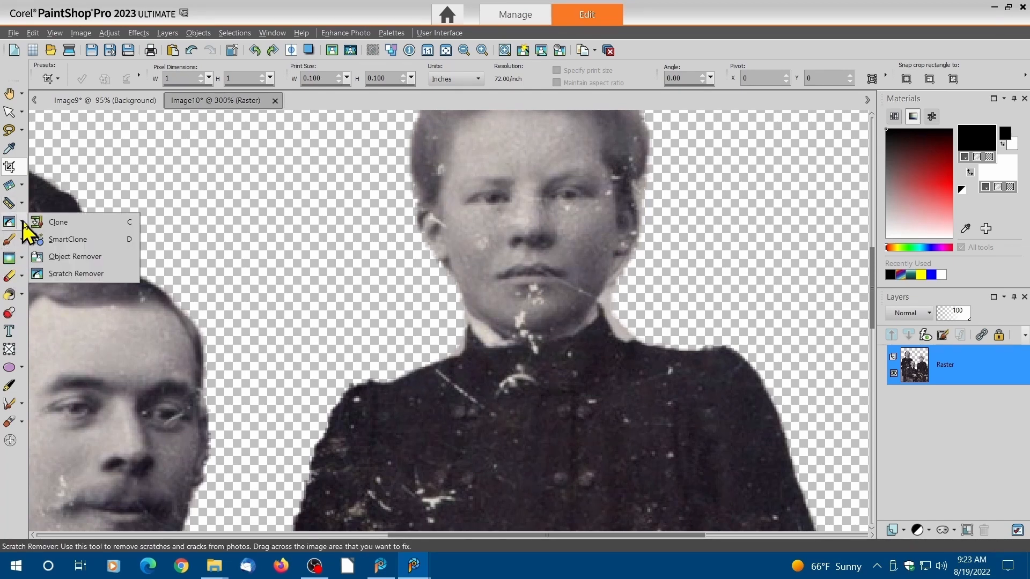
pyautogui.click(75, 275)
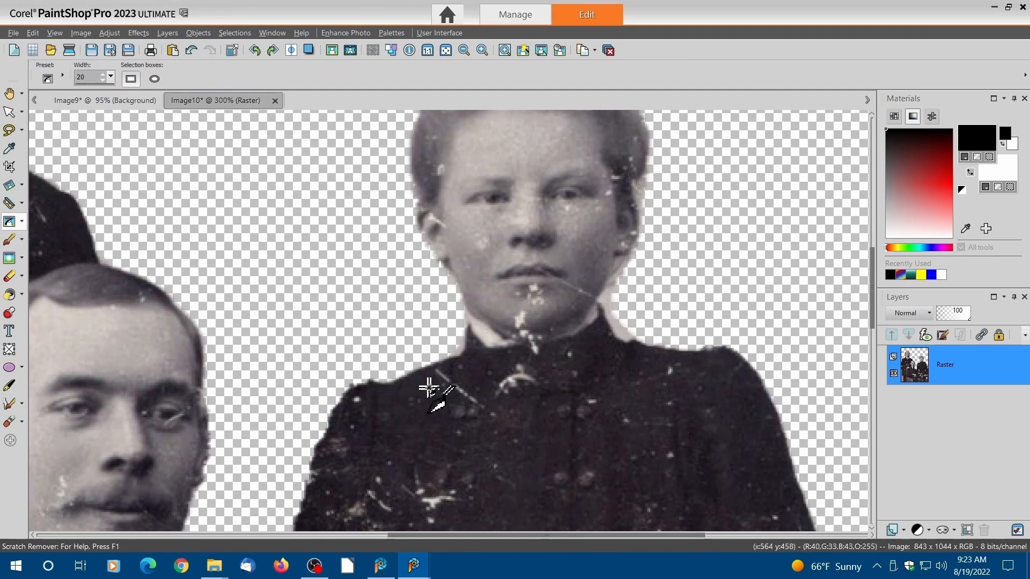
pyautogui.moveTo(499, 413); pyautogui.dragTo(437, 372)
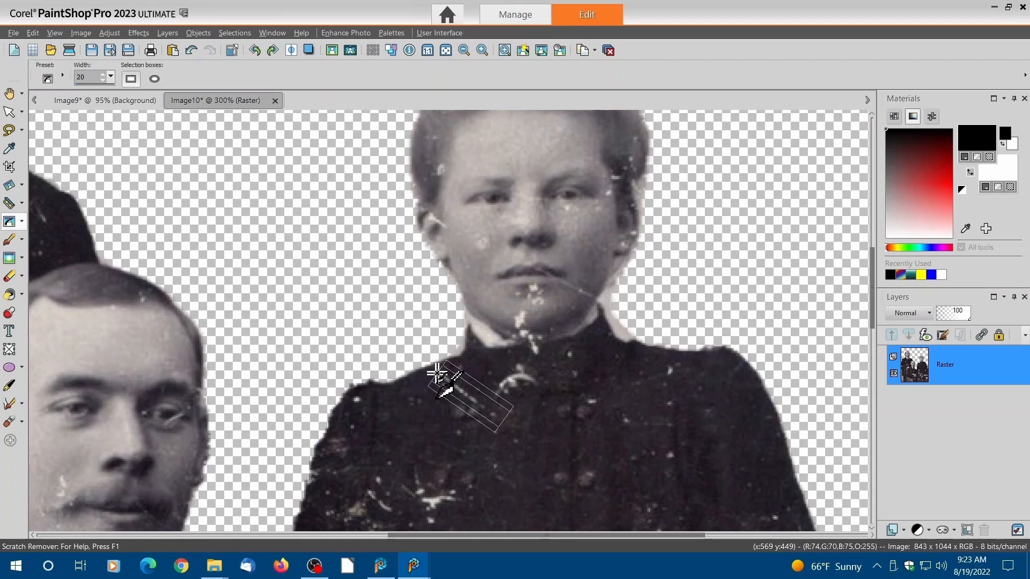
pyautogui.moveTo(437, 373); pyautogui.dragTo(437, 374)
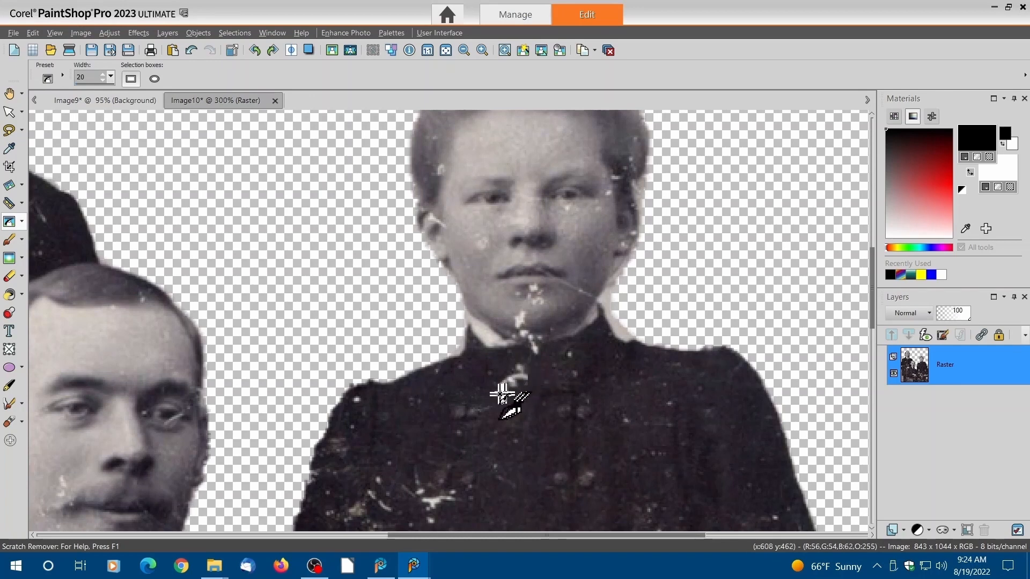
pyautogui.moveTo(492, 397); pyautogui.dragTo(525, 368)
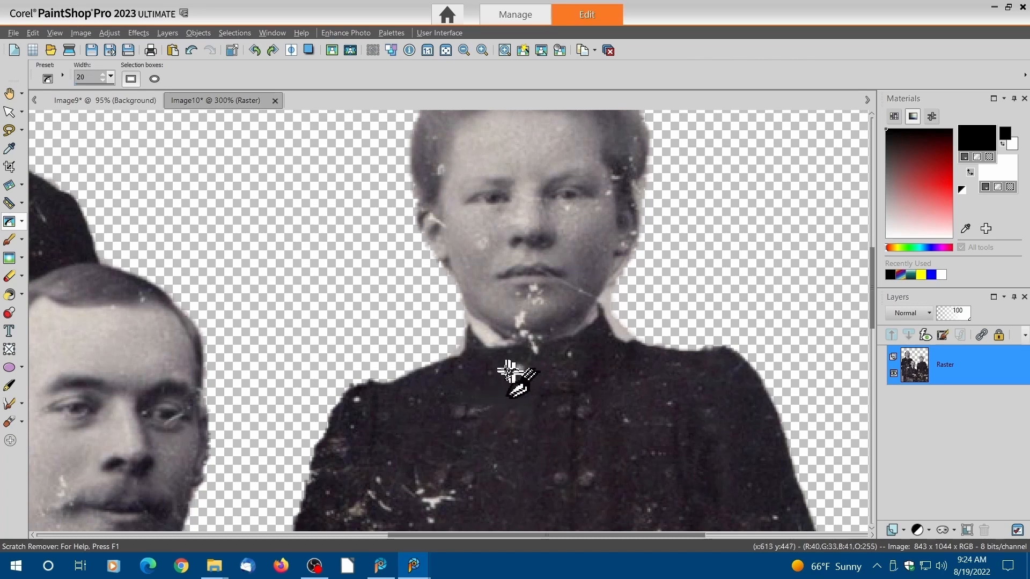
# Step: Remove blemishes from the woman's chin and the seated man's cheek with the Makeover Blemish Fixer at size 11, strength 100
pyautogui.click(23, 205)
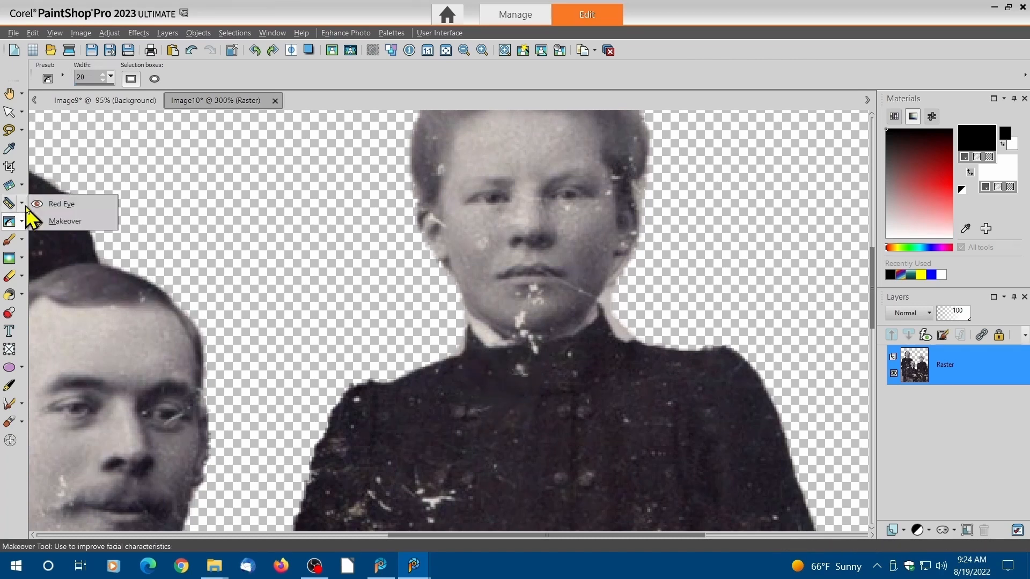
pyautogui.click(65, 221)
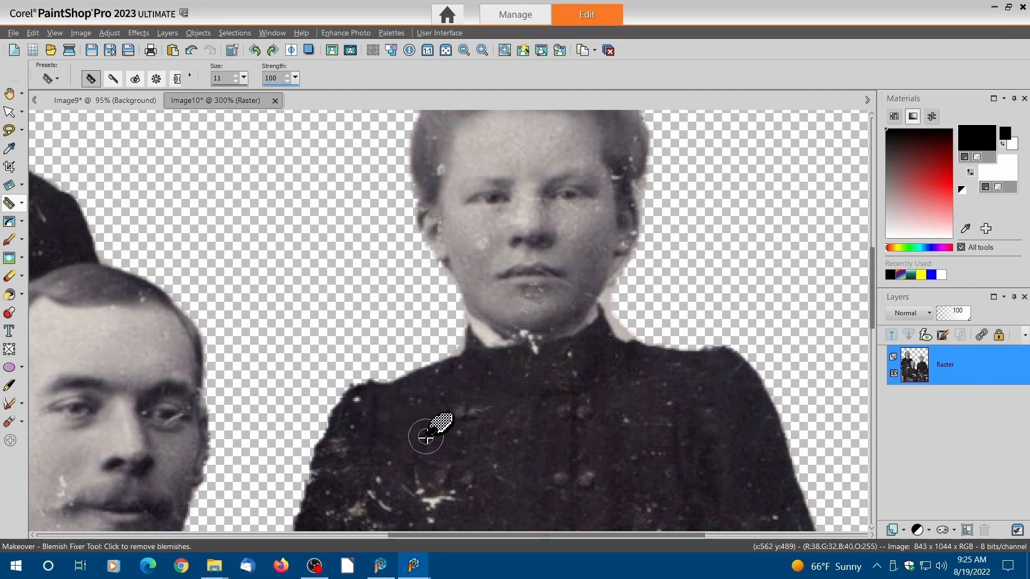
pyautogui.scroll(-3, 426, 438)
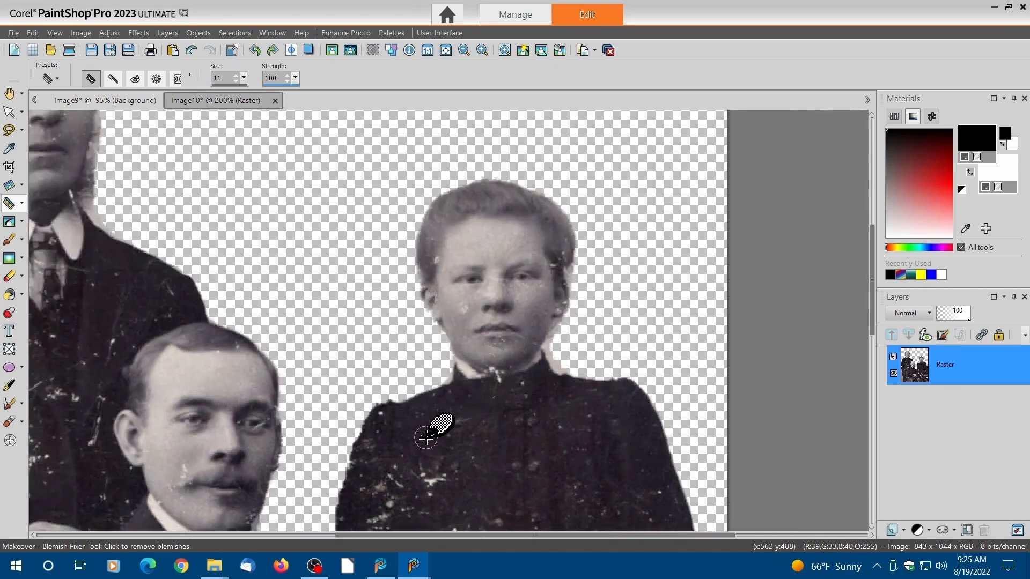
pyautogui.scroll(2, 177, 491)
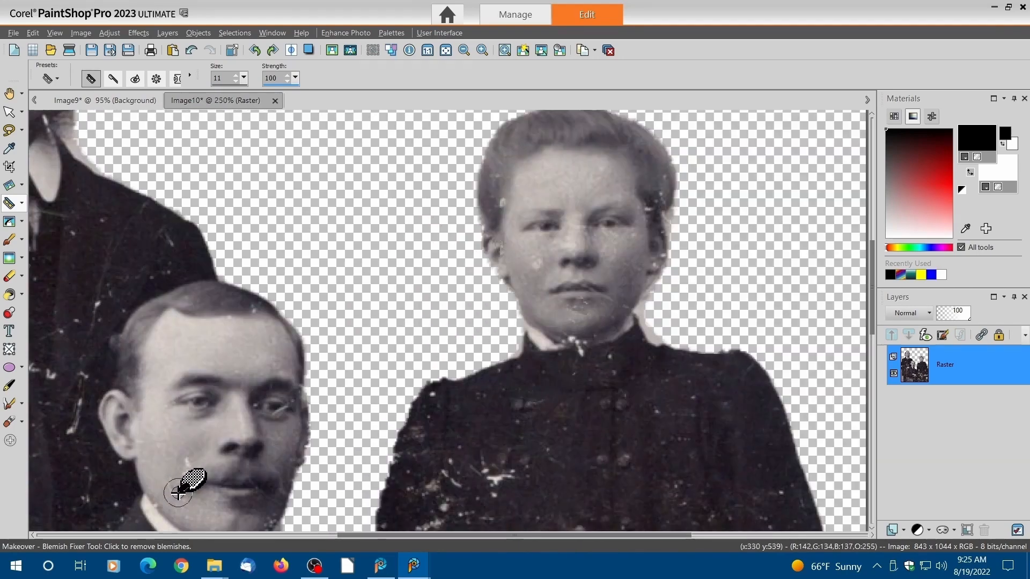
pyautogui.scroll(3, 191, 479)
pyautogui.click(195, 431)
pyautogui.click(192, 448)
pyautogui.click(184, 468)
pyautogui.click(167, 477)
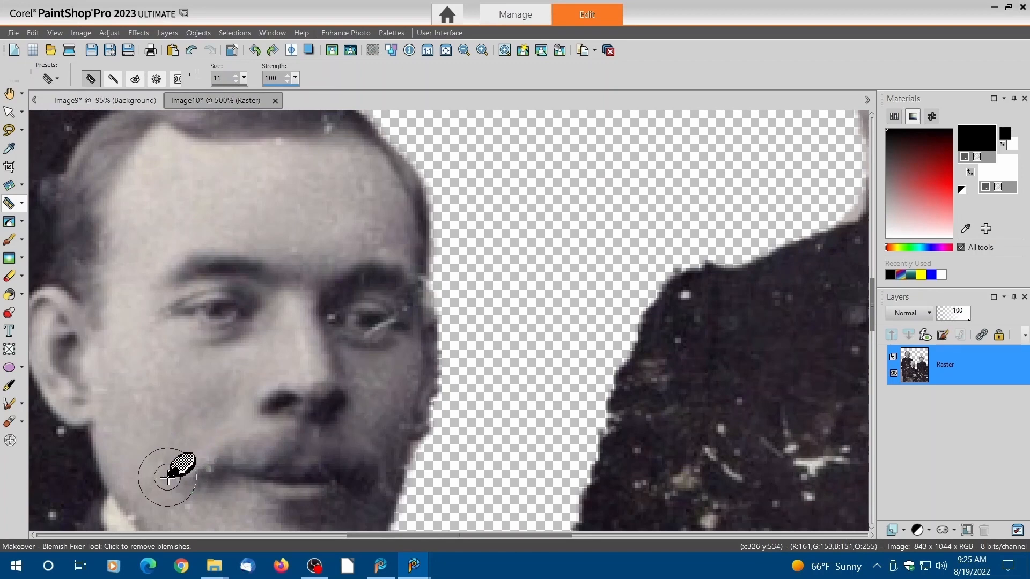
# Step: Outline the seated man's head and shoulders with a freehand selection, copy it, and paste it as a new image
pyautogui.hotkey('ctrl', 'w')
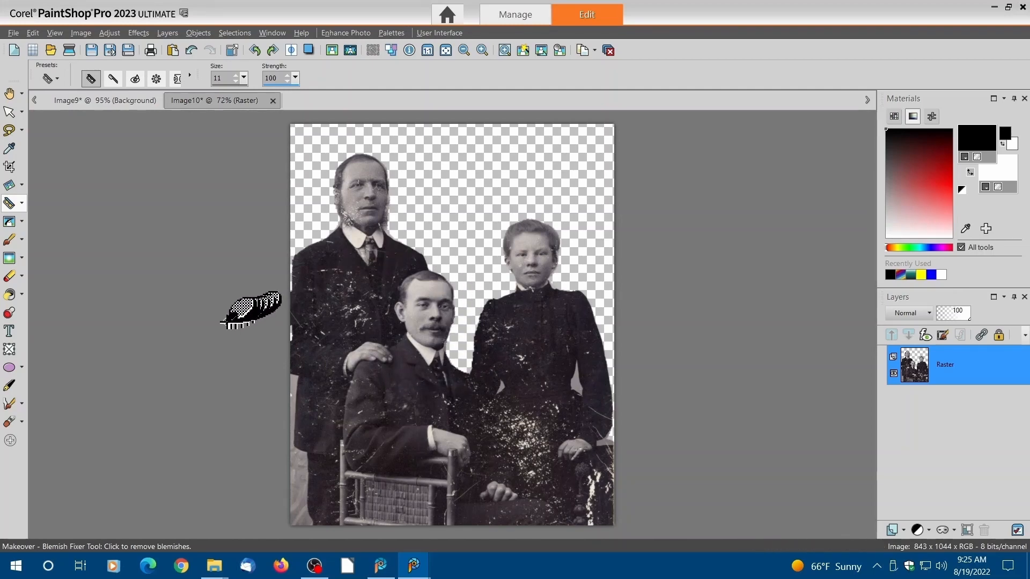
pyautogui.click(22, 132)
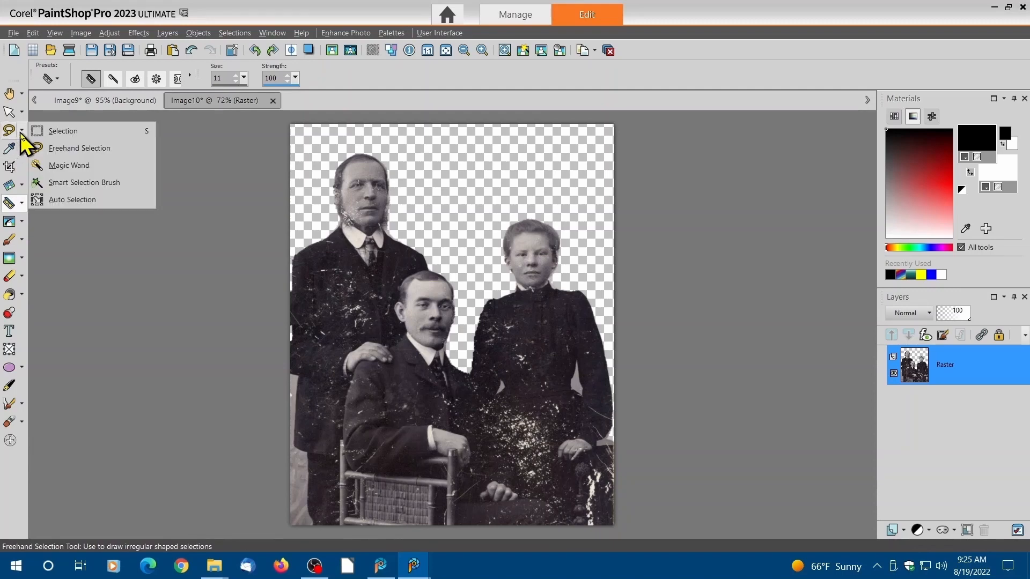
pyautogui.click(86, 148)
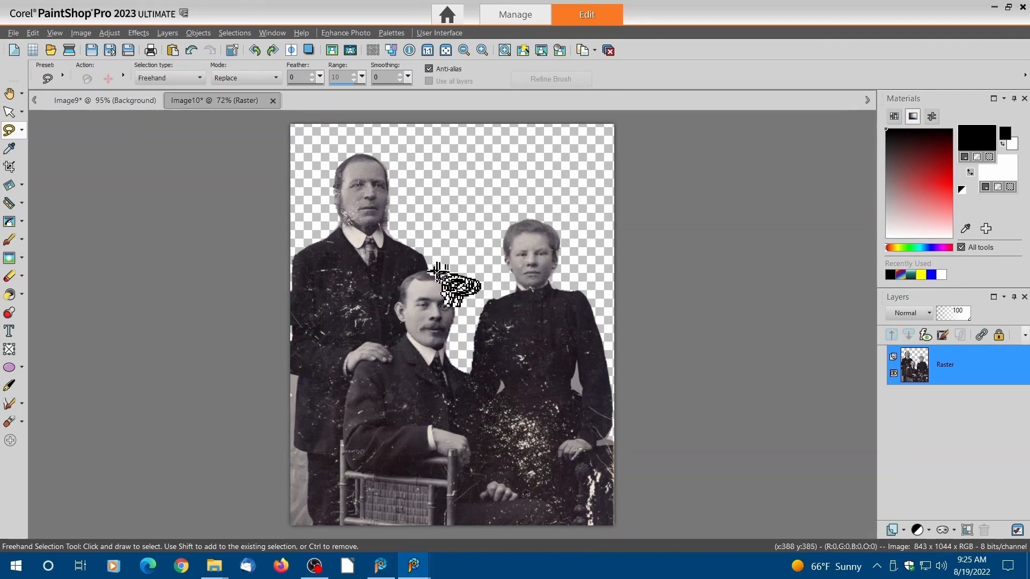
pyautogui.moveTo(435, 267)
pyautogui.mouseDown()
pyautogui.moveTo(405, 270)
pyautogui.moveTo(392, 334)
pyautogui.moveTo(342, 366)
pyautogui.moveTo(337, 388)
pyautogui.moveTo(487, 395)
pyautogui.moveTo(489, 374)
pyautogui.moveTo(465, 329)
pyautogui.mouseUp()
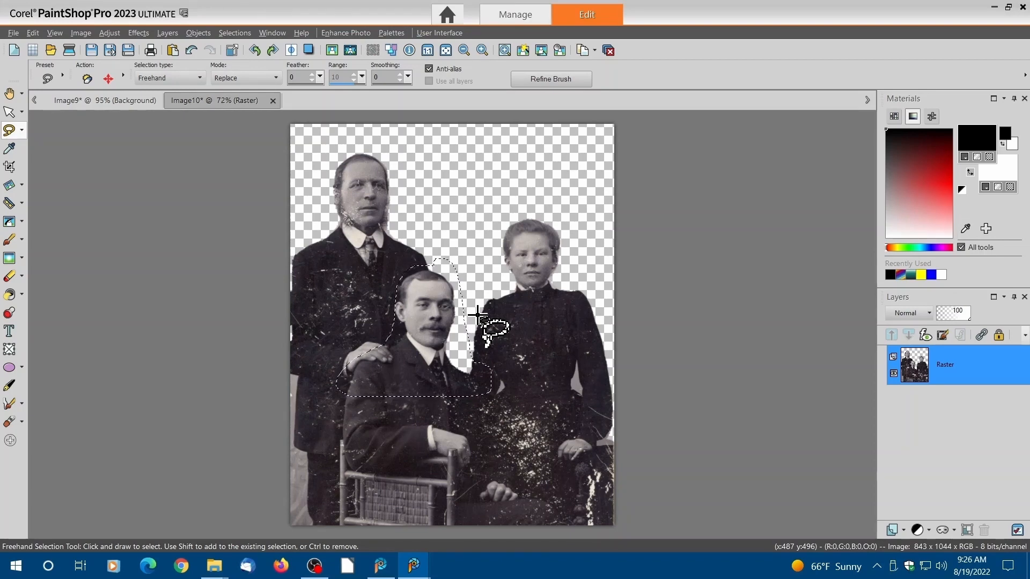
pyautogui.click(33, 34)
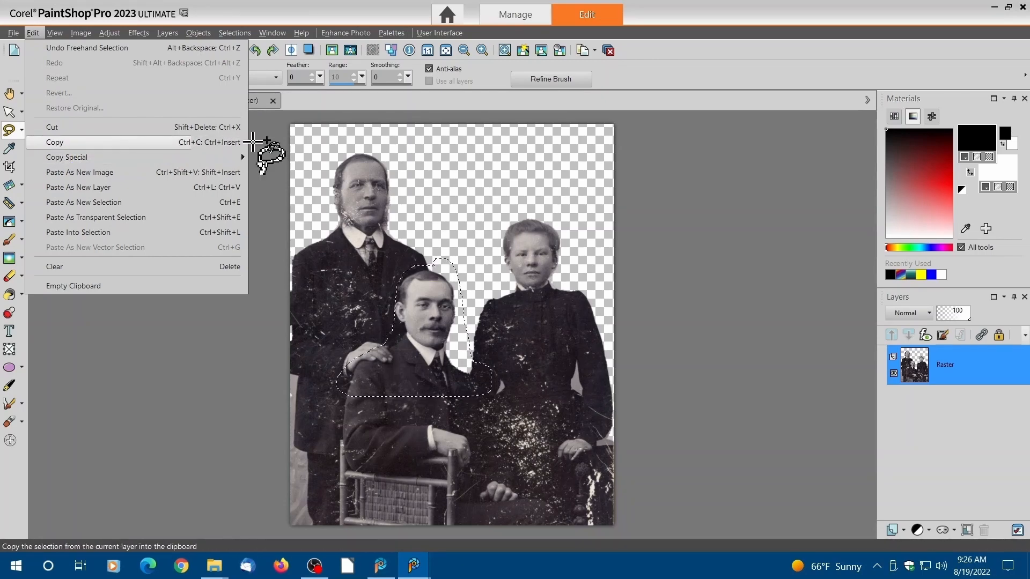
pyautogui.click(534, 107)
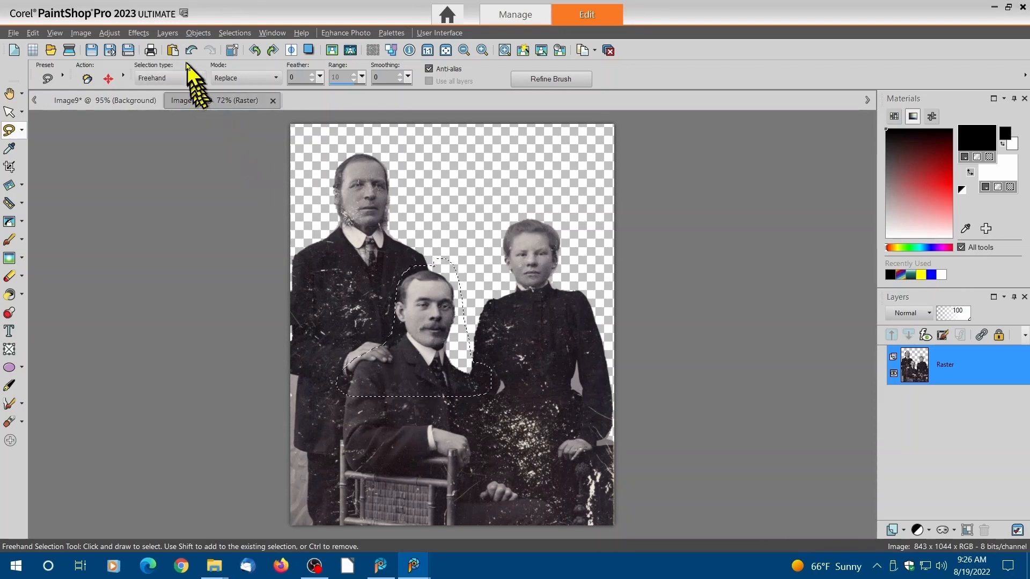
pyautogui.click(173, 51)
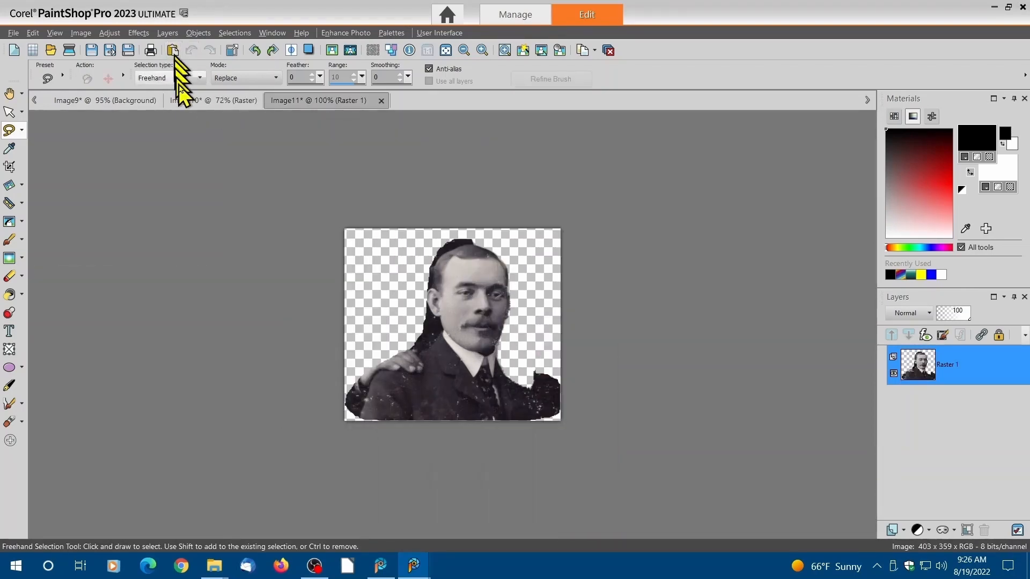
pyautogui.scroll(1, 258, 252)
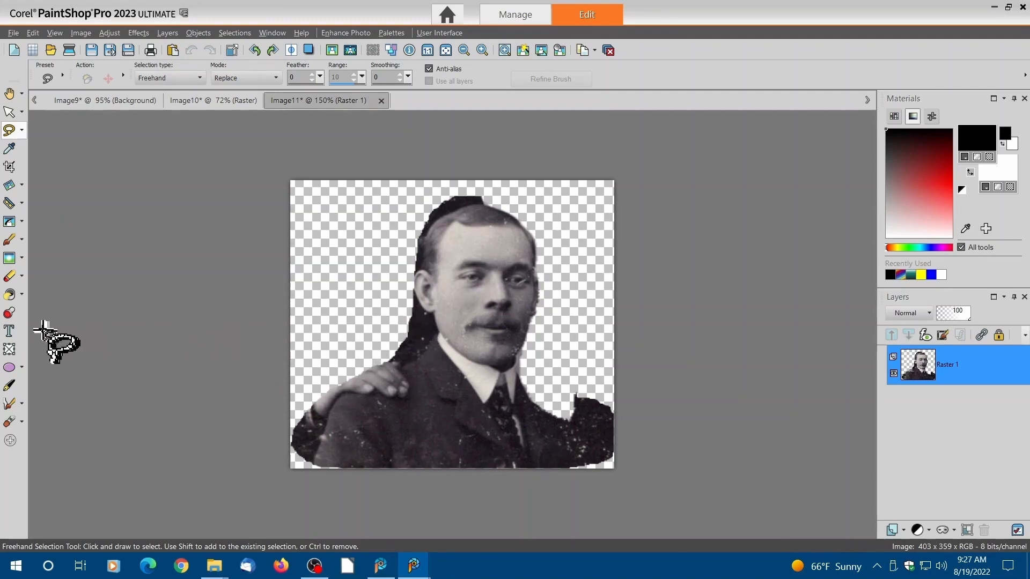
# Step: Switch to the Background Eraser and reduce its brush size to 56
pyautogui.click(23, 277)
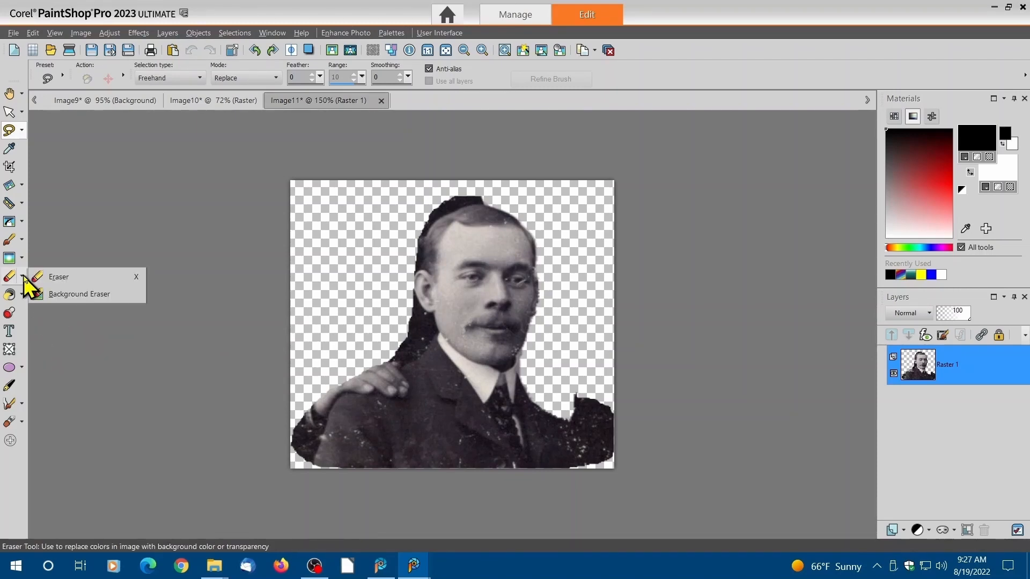
pyautogui.click(81, 294)
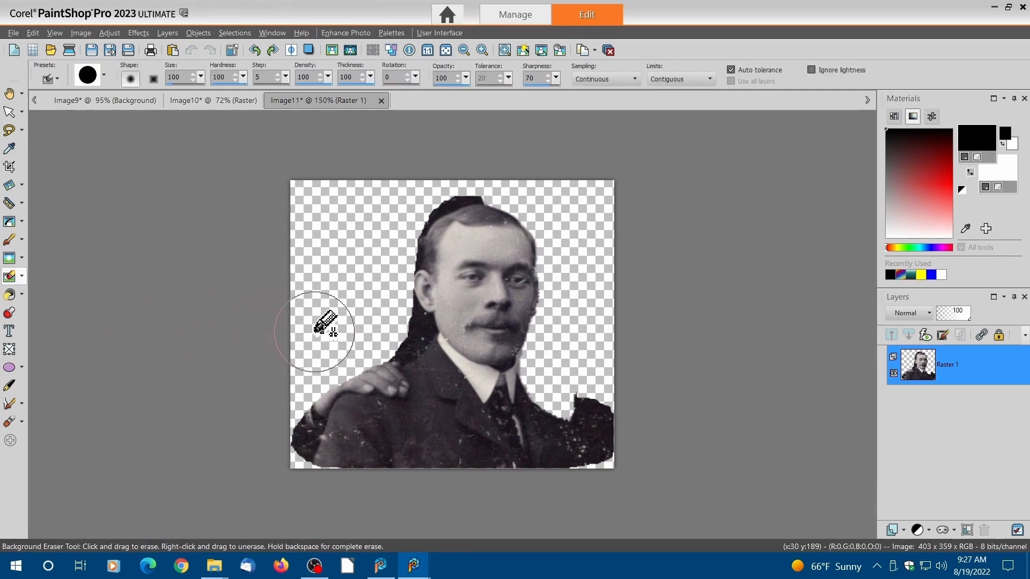
pyautogui.keyDown('alt'); pyautogui.moveTo(313, 320); pyautogui.dragTo(325, 326); pyautogui.keyUp('alt')
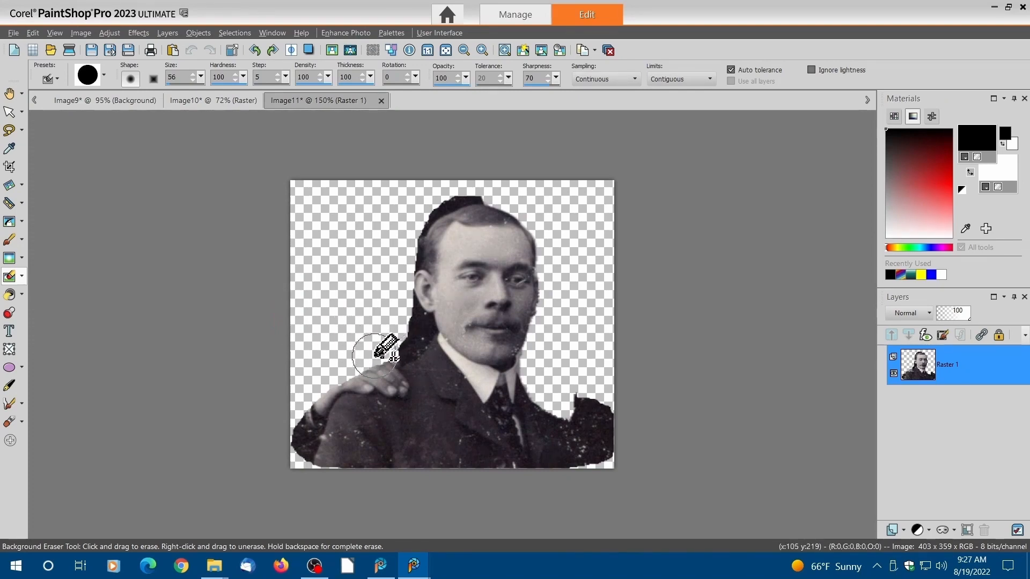
# Step: Try to erase the hand and dark remnants along the man's shoulder with the Background Eraser at size 22, and undo the strokes
pyautogui.moveTo(382, 362)
pyautogui.mouseDown()
pyautogui.moveTo(334, 380)
pyautogui.moveTo(338, 360)
pyautogui.moveTo(306, 436)
pyautogui.moveTo(317, 371)
pyautogui.moveTo(342, 356)
pyautogui.moveTo(341, 331)
pyautogui.mouseUp()
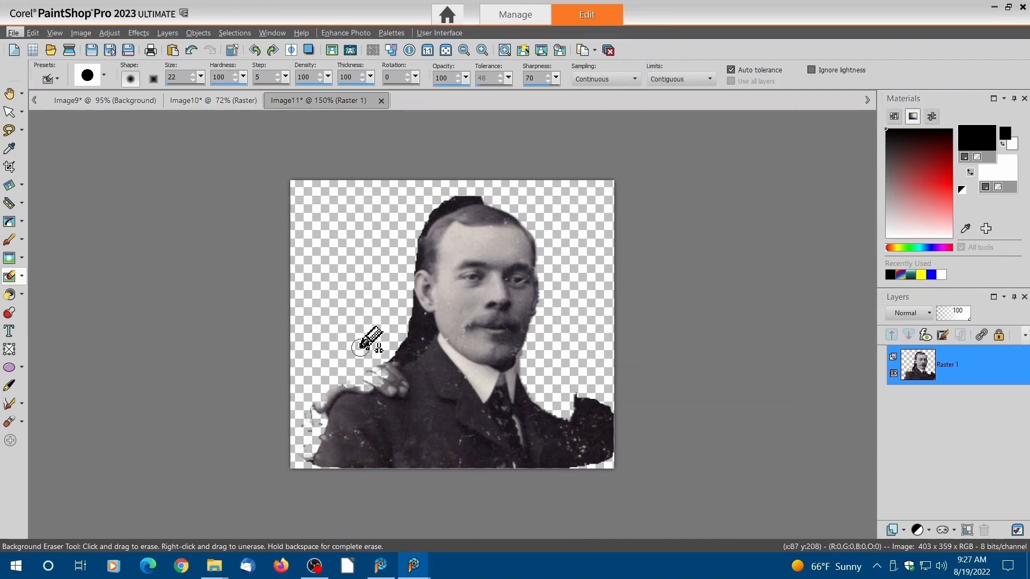
pyautogui.hotkey('ctrl', 'z')
pyautogui.hotkey('ctrl', 'z')
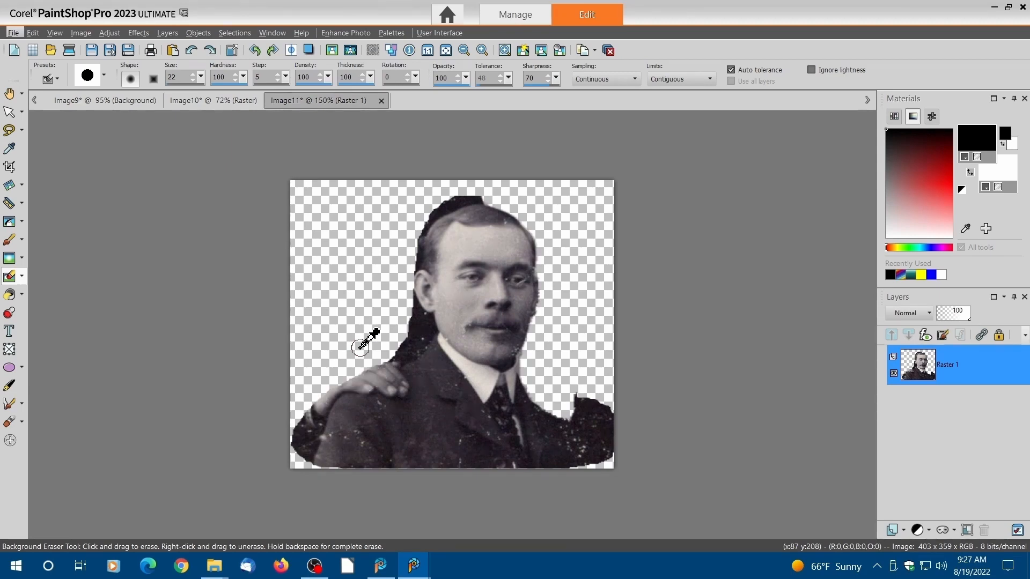
# Step: Erase the dark background beside the man's neck, below his ear and above the shoulder with the Background Eraser at size 22
pyautogui.moveTo(415, 329); pyautogui.dragTo(403, 348)
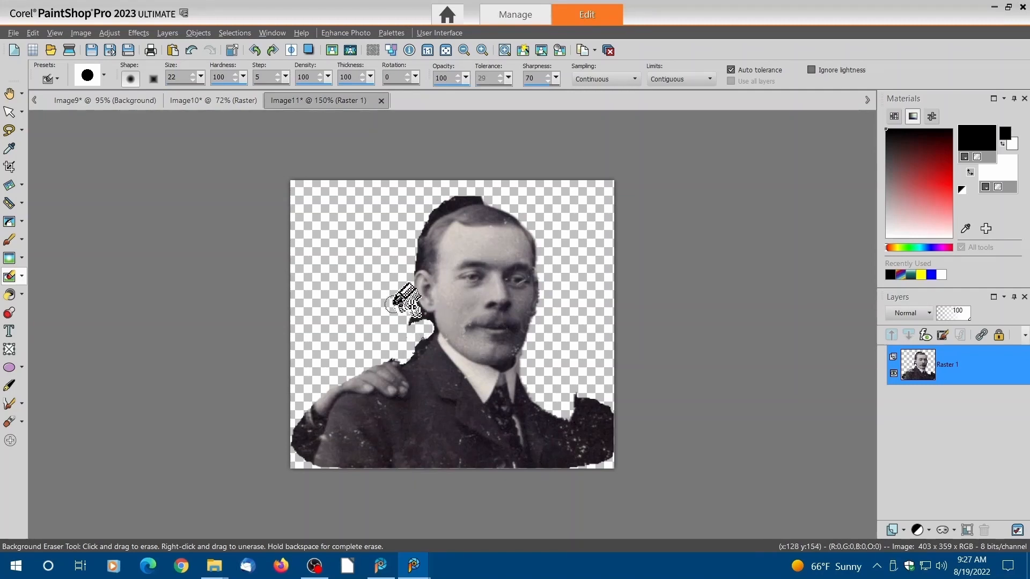
pyautogui.moveTo(398, 302); pyautogui.dragTo(414, 317)
pyautogui.scroll(4, 424, 311)
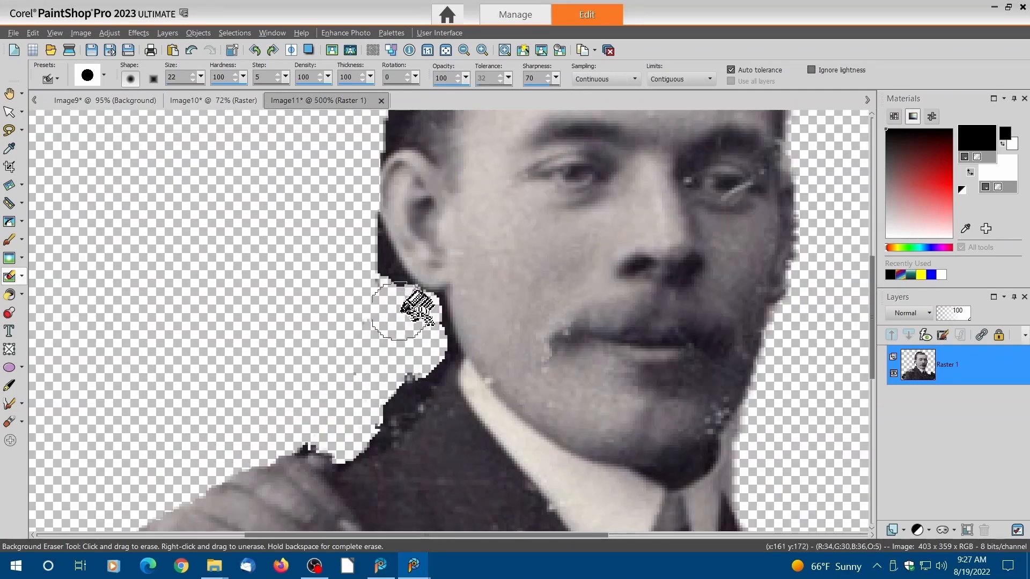
pyautogui.moveTo(399, 311)
pyautogui.mouseDown()
pyautogui.moveTo(356, 257)
pyautogui.moveTo(396, 297)
pyautogui.moveTo(388, 312)
pyautogui.moveTo(401, 371)
pyautogui.moveTo(411, 368)
pyautogui.moveTo(359, 410)
pyautogui.mouseUp()
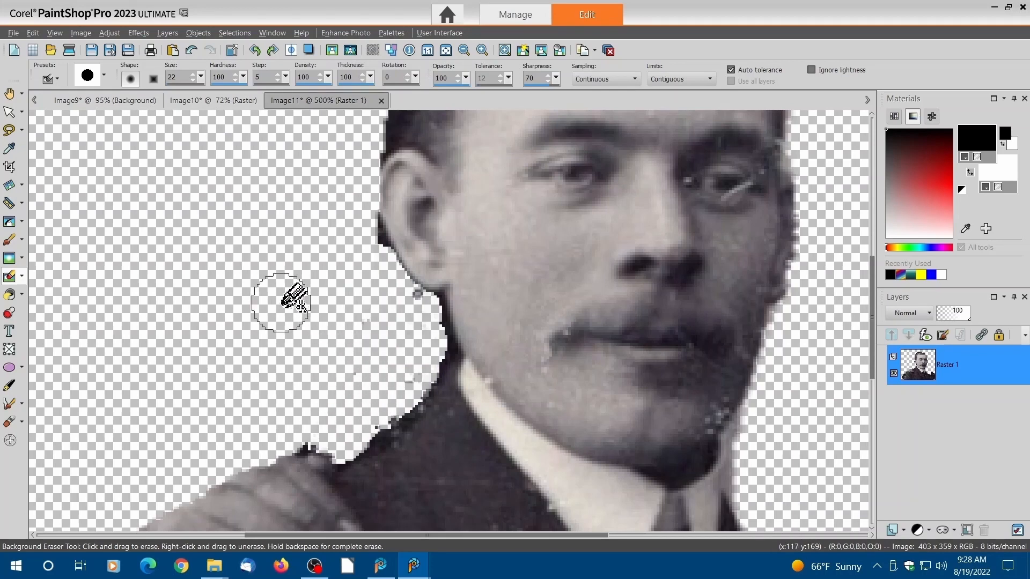
# Step: Erase the dark fringe over the crown and back of the man's head with the Background Eraser at sizes 27 and 13
pyautogui.scroll(3, 292, 296)
pyautogui.scroll(2, 298, 299)
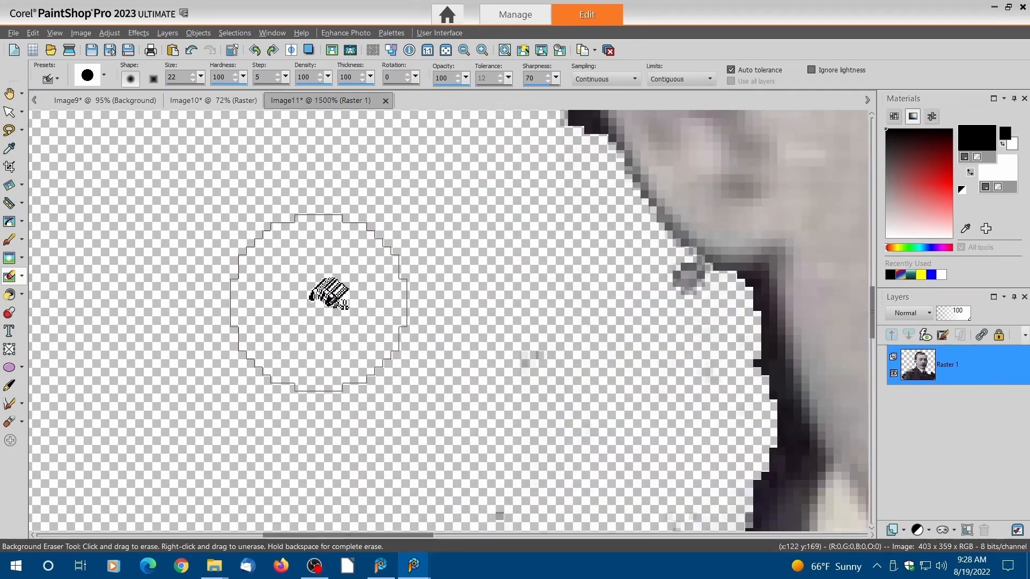
pyautogui.scroll(-6, 440, 339)
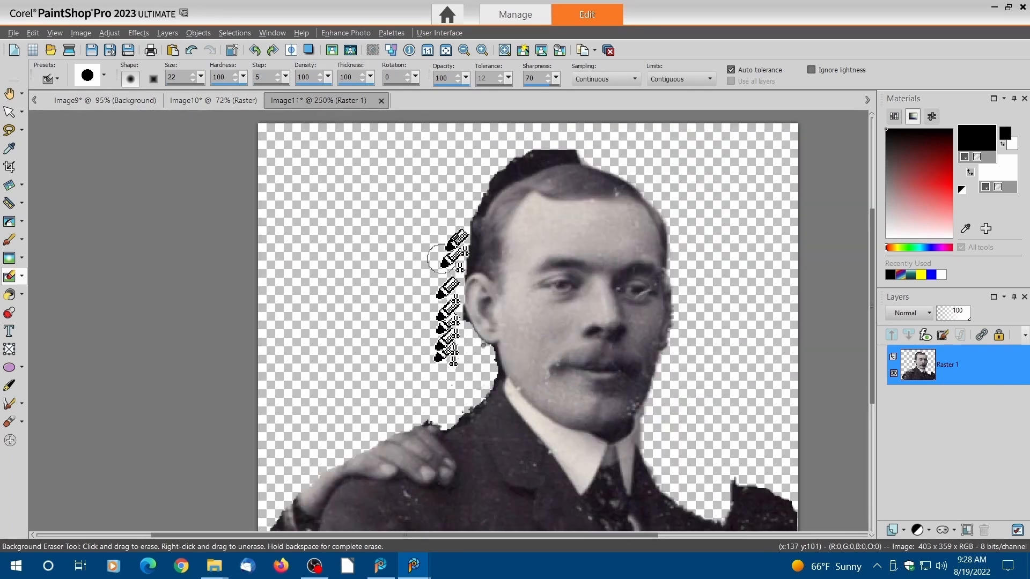
pyautogui.moveTo(581, 154)
pyautogui.mouseDown()
pyautogui.moveTo(512, 161)
pyautogui.moveTo(476, 191)
pyautogui.moveTo(470, 175)
pyautogui.moveTo(459, 204)
pyautogui.moveTo(467, 262)
pyautogui.moveTo(464, 231)
pyautogui.mouseUp()
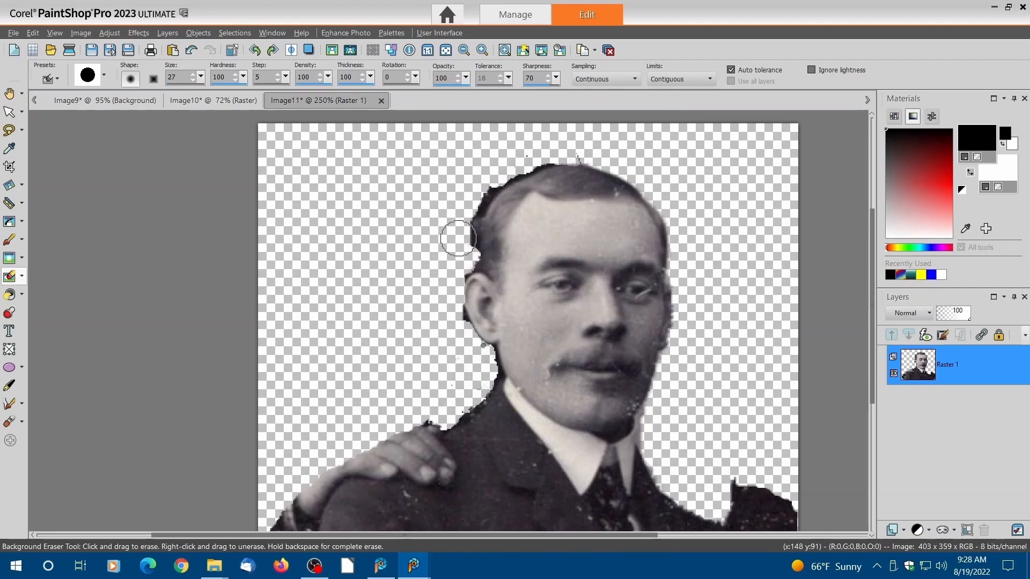
pyautogui.scroll(1, 462, 236)
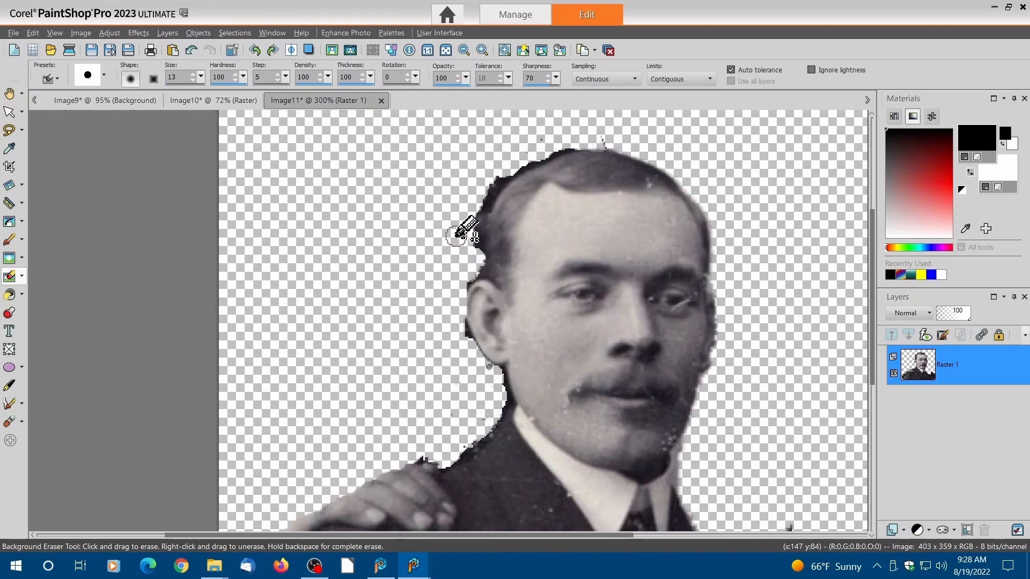
pyautogui.moveTo(484, 197); pyautogui.dragTo(476, 240)
pyautogui.moveTo(522, 151); pyautogui.dragTo(484, 193)
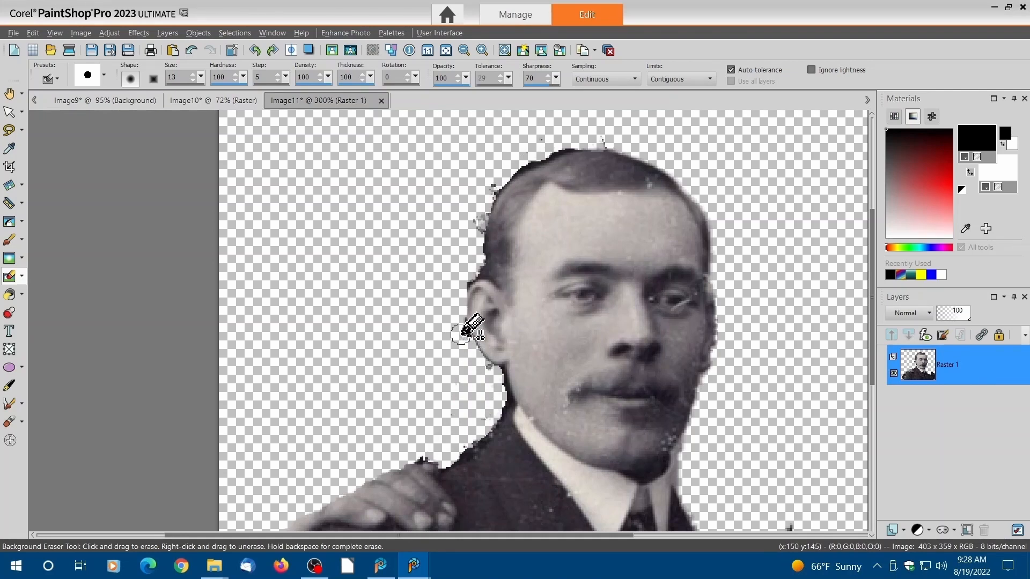
# Step: Cover the hand on the man's shoulder with jacket texture using the Clone Brush at size 30
pyautogui.scroll(-1, 456, 345)
pyautogui.scroll(-1, 456, 348)
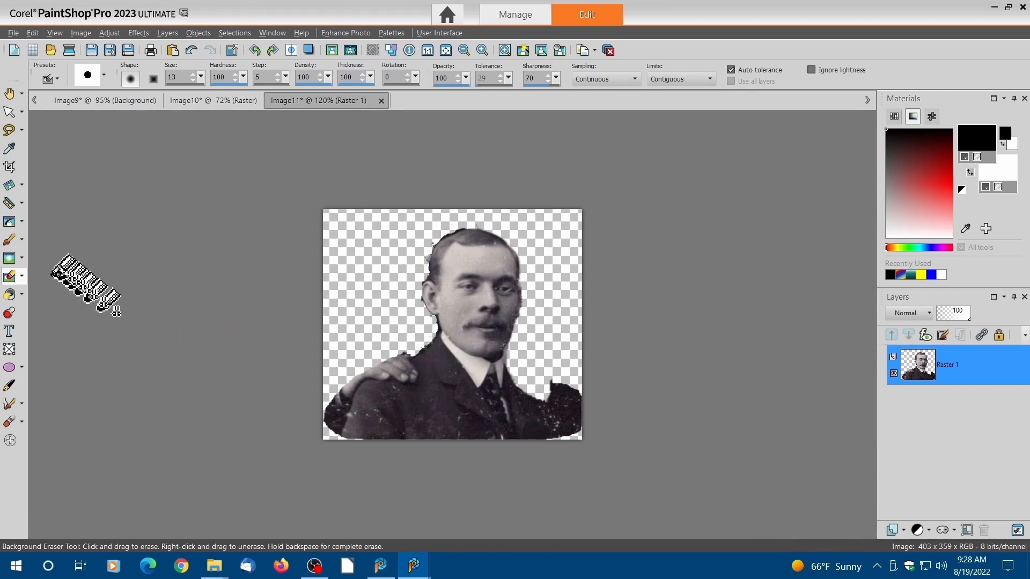
pyautogui.click(23, 222)
pyautogui.click(37, 222)
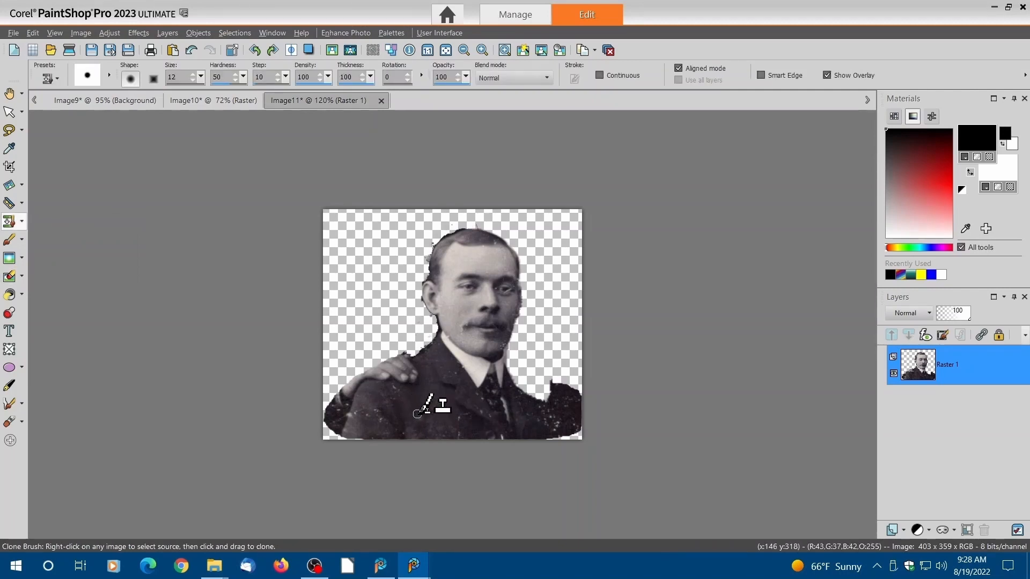
pyautogui.press('alt')
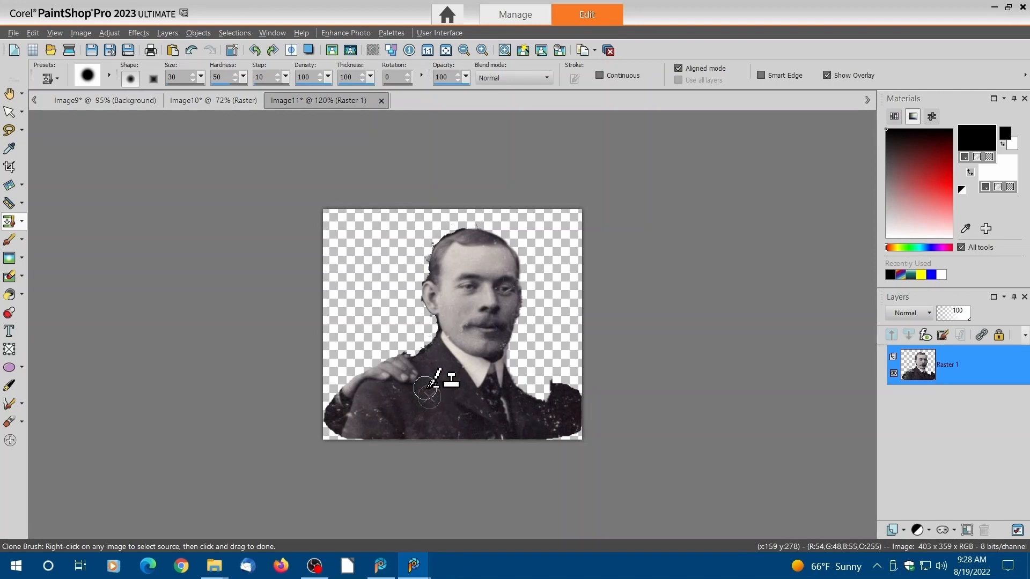
pyautogui.moveTo(415, 378); pyautogui.dragTo(418, 372)
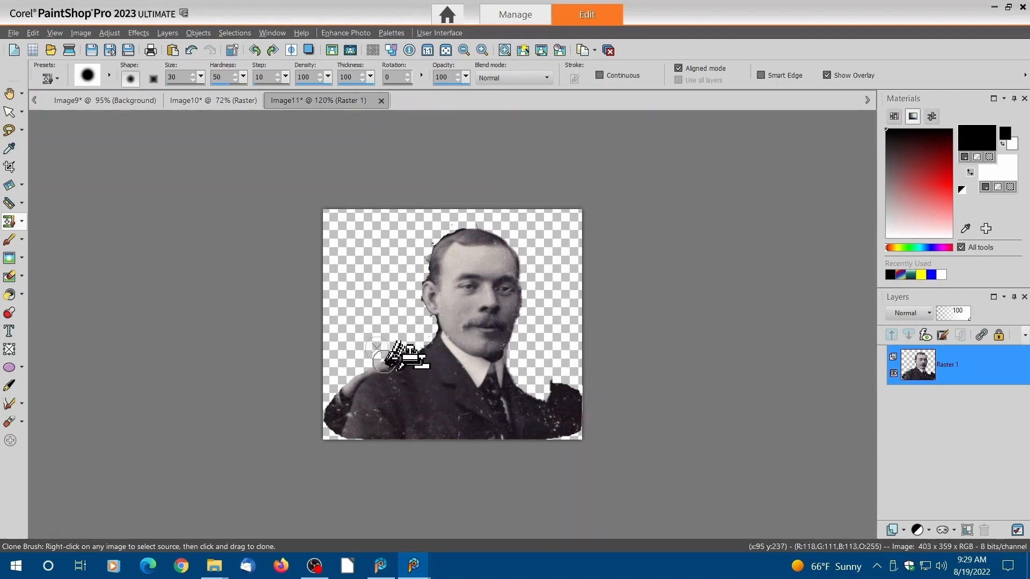
# Step: Erase the leftover arm outside the shoulder and the dark patch above the opposite sleeve with the Background Eraser at size 13
pyautogui.moveTo(328, 428); pyautogui.dragTo(336, 453)
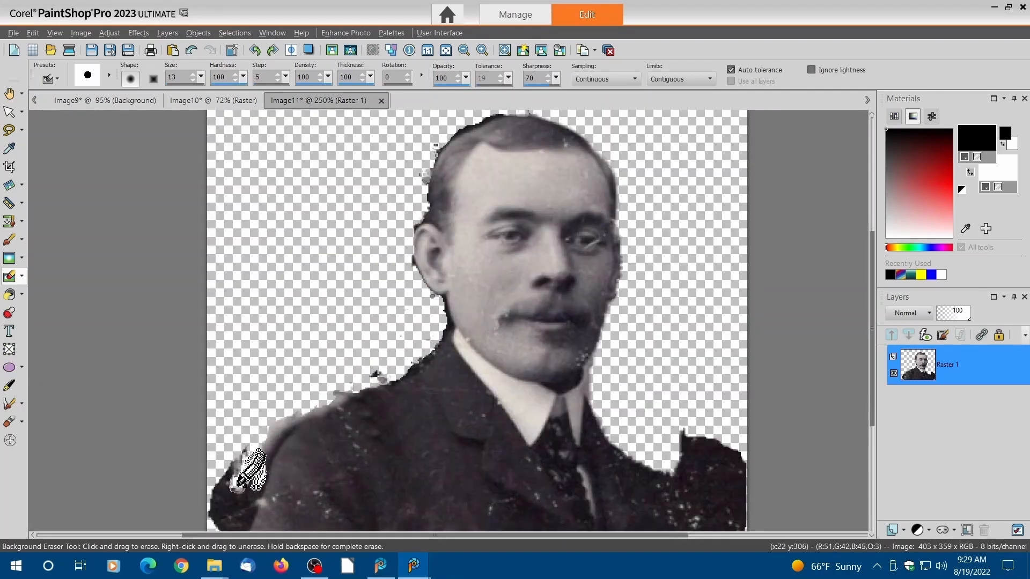
pyautogui.moveTo(249, 471)
pyautogui.mouseDown()
pyautogui.moveTo(229, 524)
pyautogui.moveTo(226, 477)
pyautogui.moveTo(245, 456)
pyautogui.moveTo(224, 481)
pyautogui.moveTo(222, 517)
pyautogui.moveTo(210, 488)
pyautogui.moveTo(212, 522)
pyautogui.moveTo(223, 490)
pyautogui.mouseUp()
pyautogui.moveTo(671, 417)
pyautogui.mouseDown()
pyautogui.moveTo(683, 478)
pyautogui.moveTo(748, 498)
pyautogui.moveTo(730, 472)
pyautogui.moveTo(667, 441)
pyautogui.moveTo(743, 458)
pyautogui.moveTo(667, 430)
pyautogui.moveTo(672, 464)
pyautogui.moveTo(708, 479)
pyautogui.moveTo(739, 483)
pyautogui.moveTo(700, 436)
pyautogui.moveTo(685, 450)
pyautogui.moveTo(713, 465)
pyautogui.moveTo(675, 432)
pyautogui.mouseUp()
# Step: Inspect the cut-out portrait at several magnifications and bring up grandpa-6.jpg for comparison
pyautogui.scroll(-2, 675, 432)
pyautogui.scroll(-2, 687, 423)
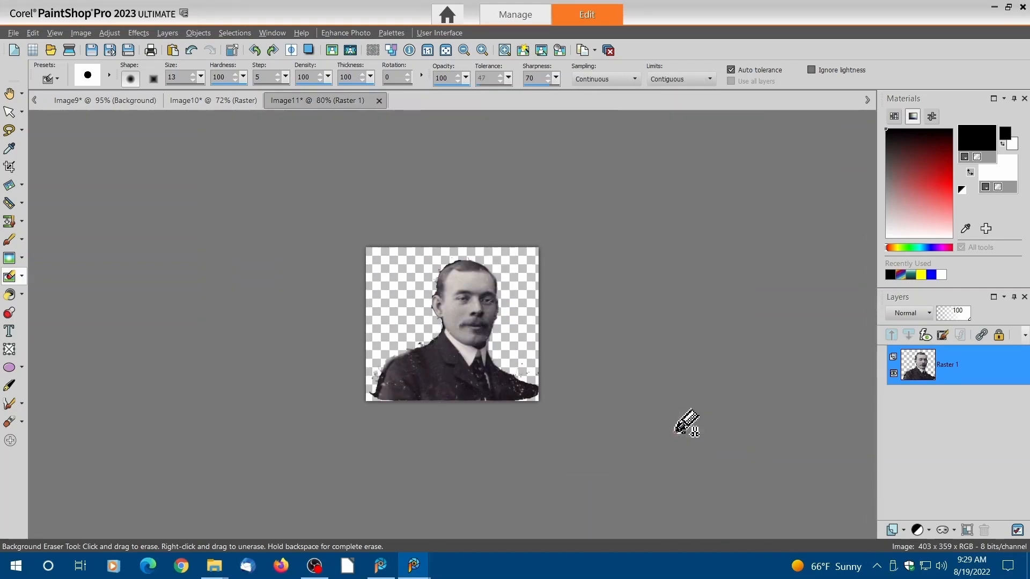
pyautogui.scroll(-1, 564, 321)
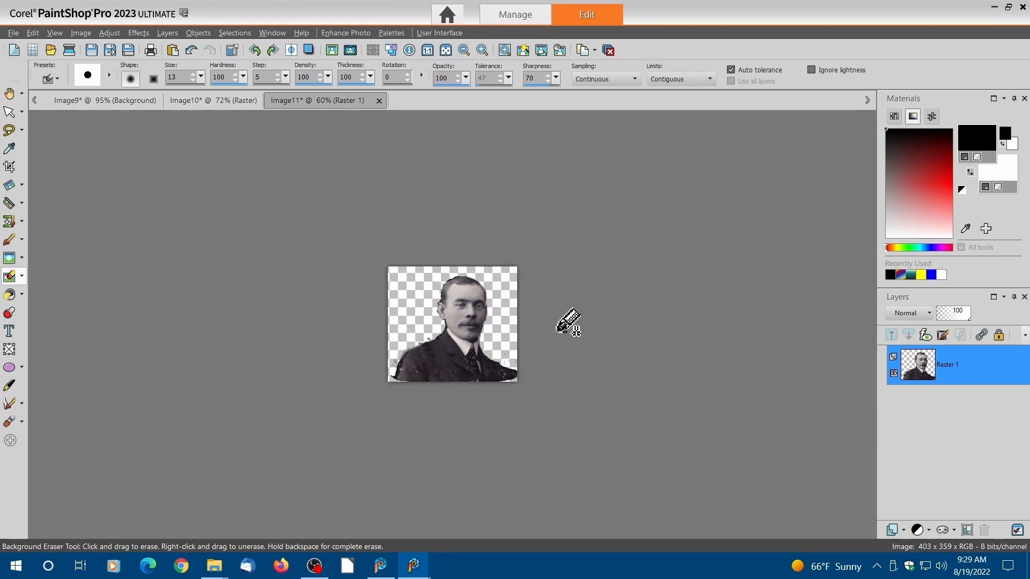
pyautogui.scroll(3, 563, 321)
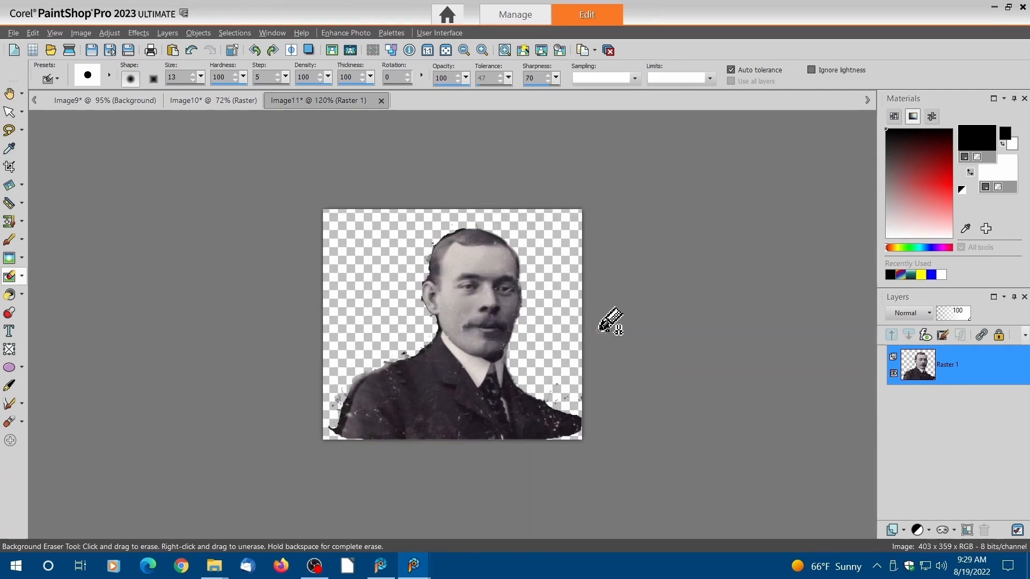
pyautogui.scroll(-1, 612, 321)
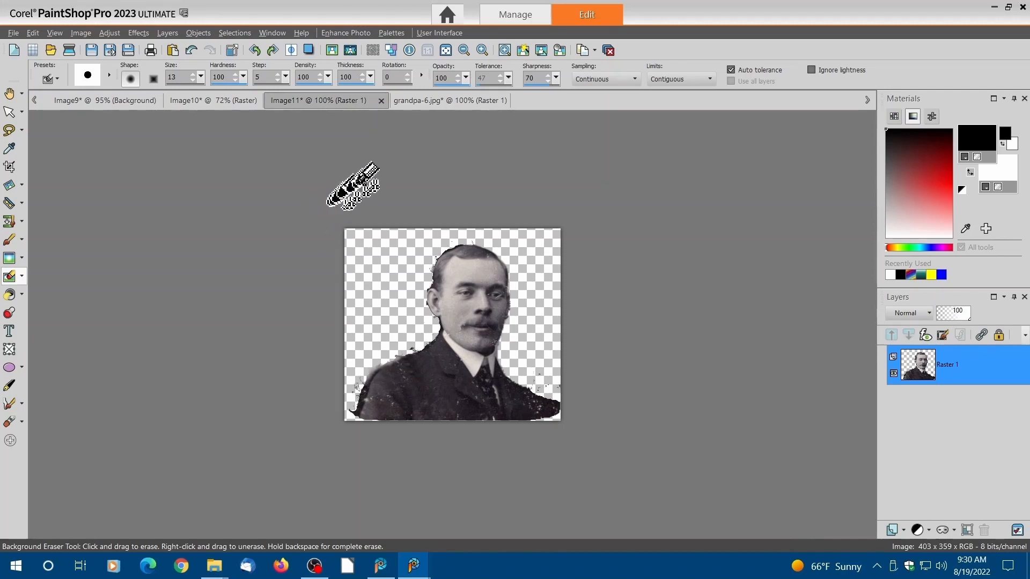
pyautogui.click(444, 104)
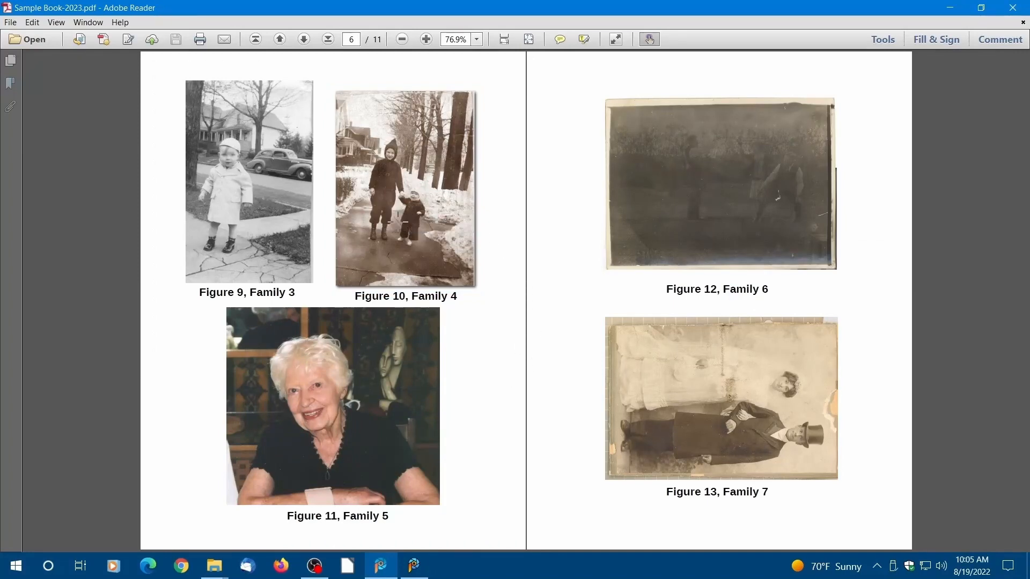
# Step: Copy the Figure 10, Family 4 photo from Sample Book-2023.pdf in Adobe Reader and paste it into PaintShop Pro as a new image
pyautogui.click(386, 213)
pyautogui.rightClick(401, 227)
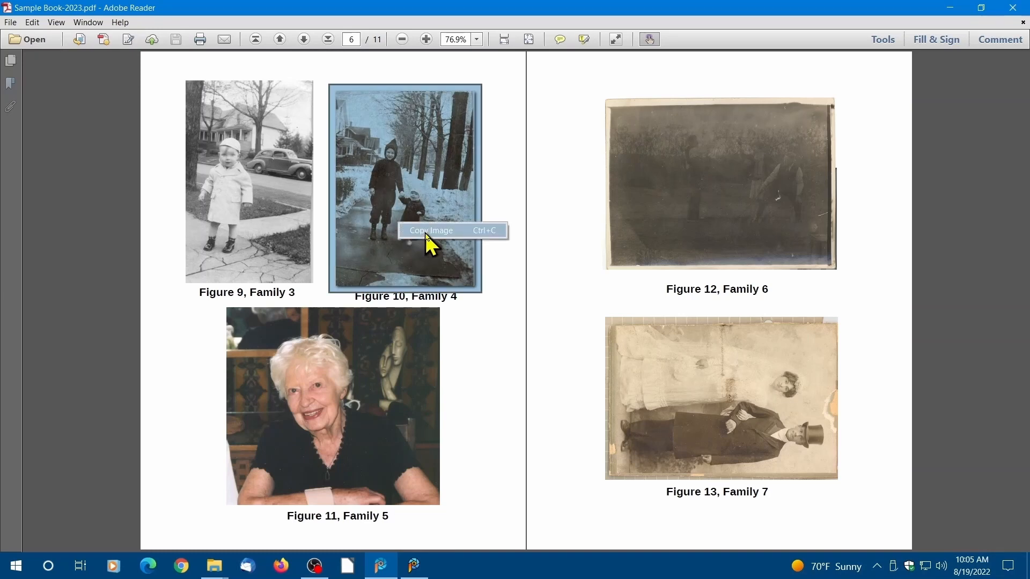
pyautogui.click(428, 232)
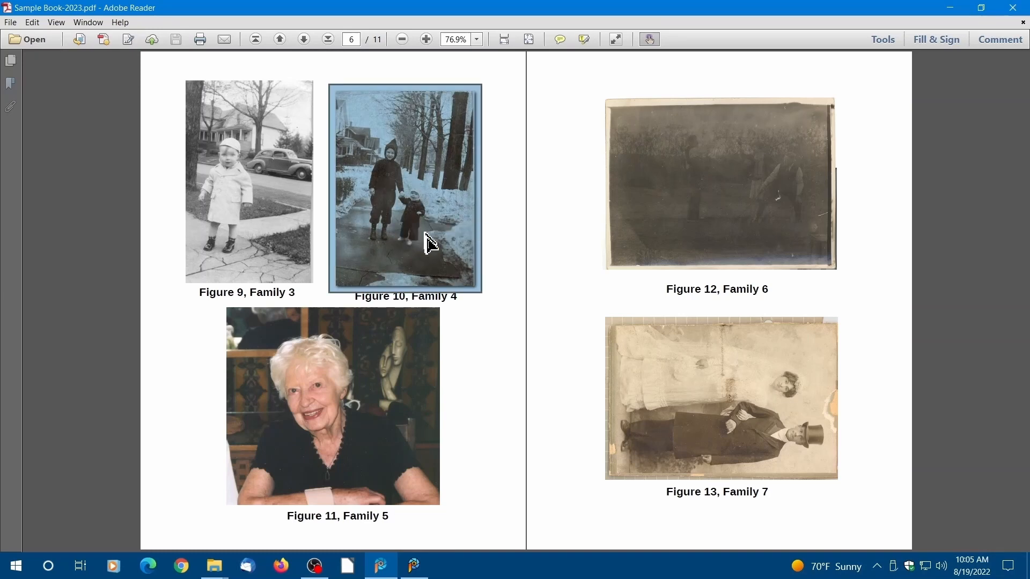
pyautogui.click(415, 568)
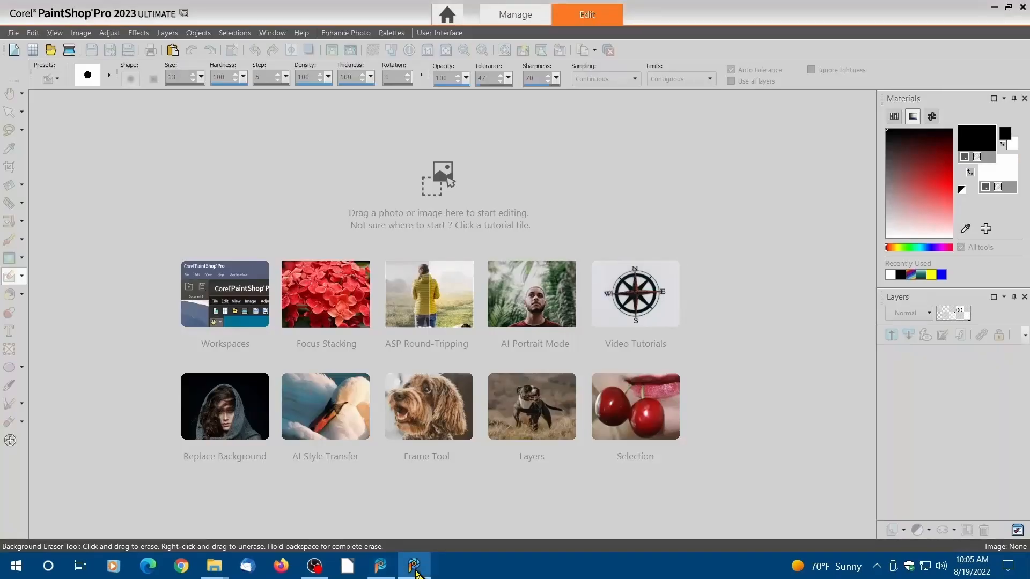
pyautogui.click(174, 53)
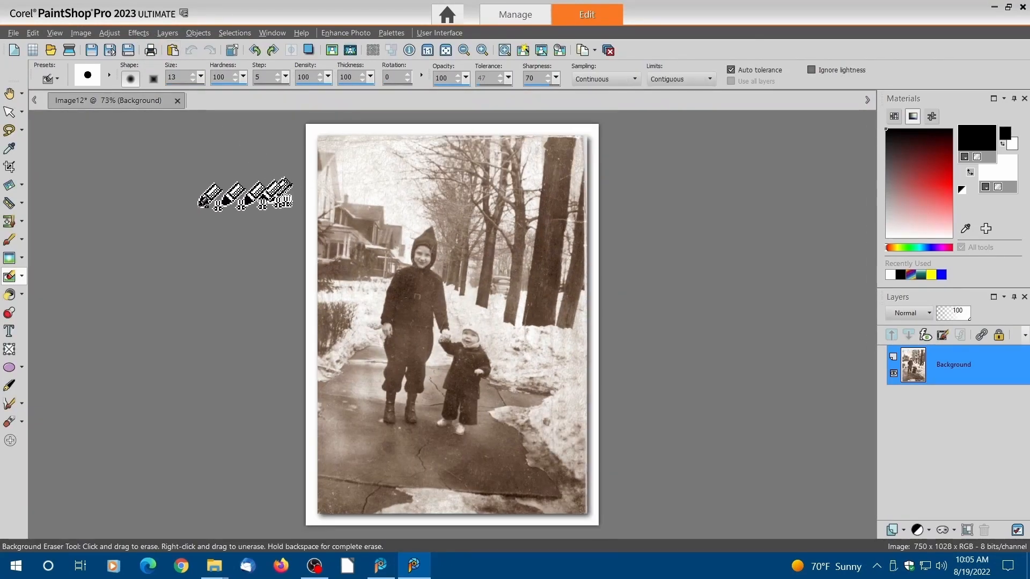
# Step: Straighten the tilted photo of the two children by an angle of 8.47 with the Straighten tool, cropping the image
pyautogui.click(21, 186)
pyautogui.click(48, 185)
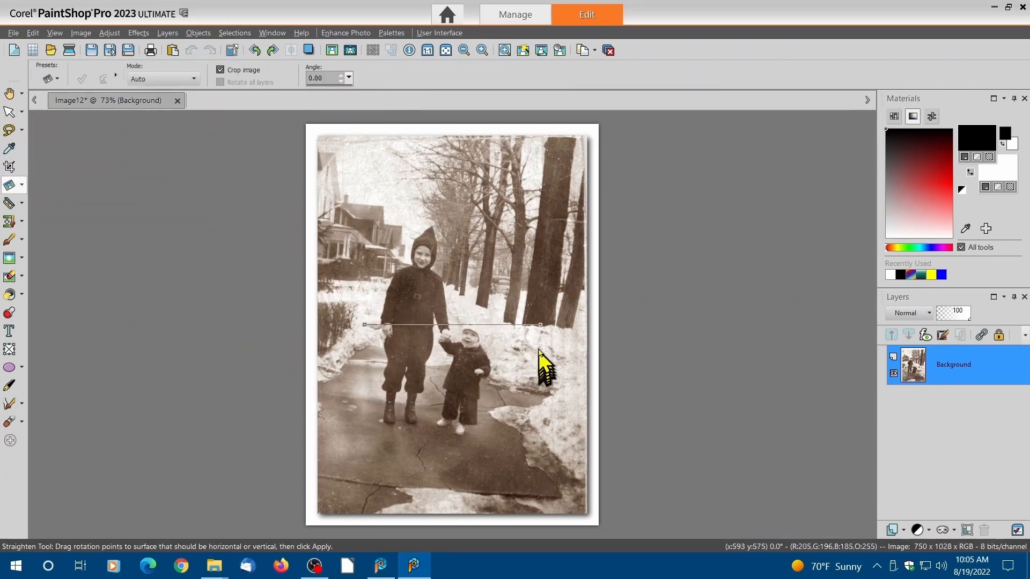
pyautogui.moveTo(540, 327); pyautogui.dragTo(542, 350)
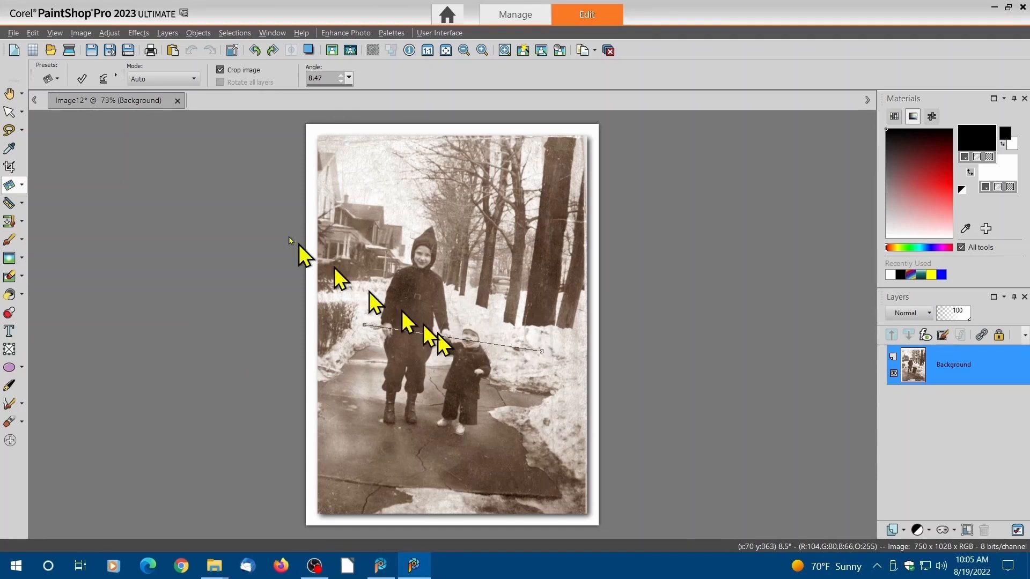
pyautogui.click(82, 78)
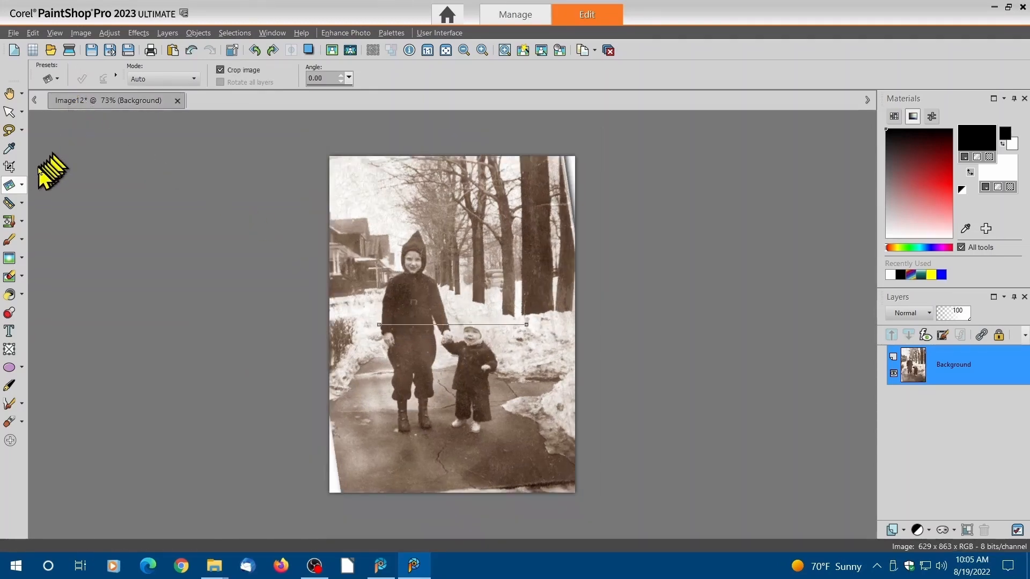
# Step: Replace the default crop area with one closely framing the two children, 430 × 582 pixels, and apply the crop
pyautogui.click(11, 169)
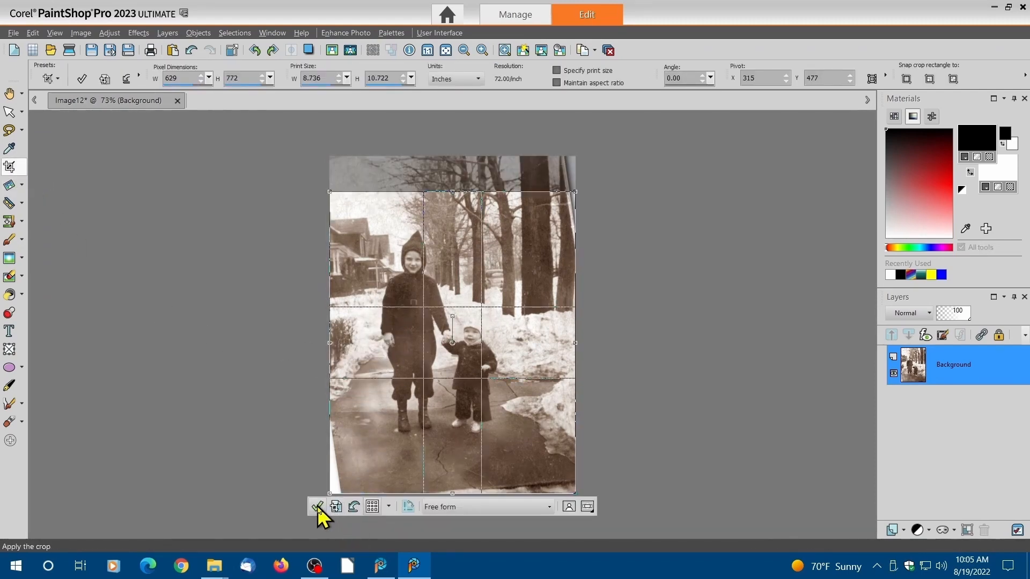
pyautogui.click(354, 506)
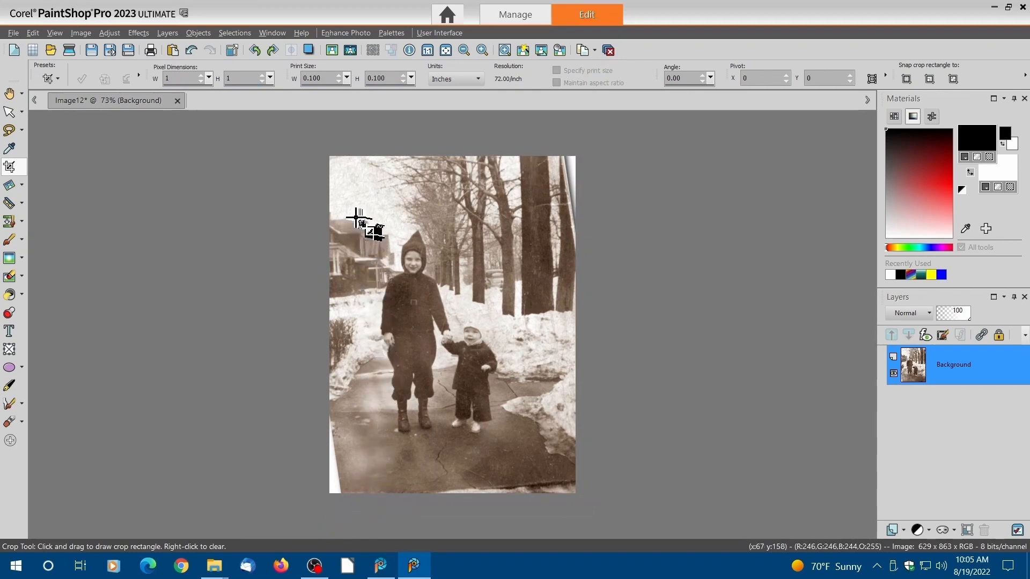
pyautogui.moveTo(351, 217); pyautogui.dragTo(518, 444)
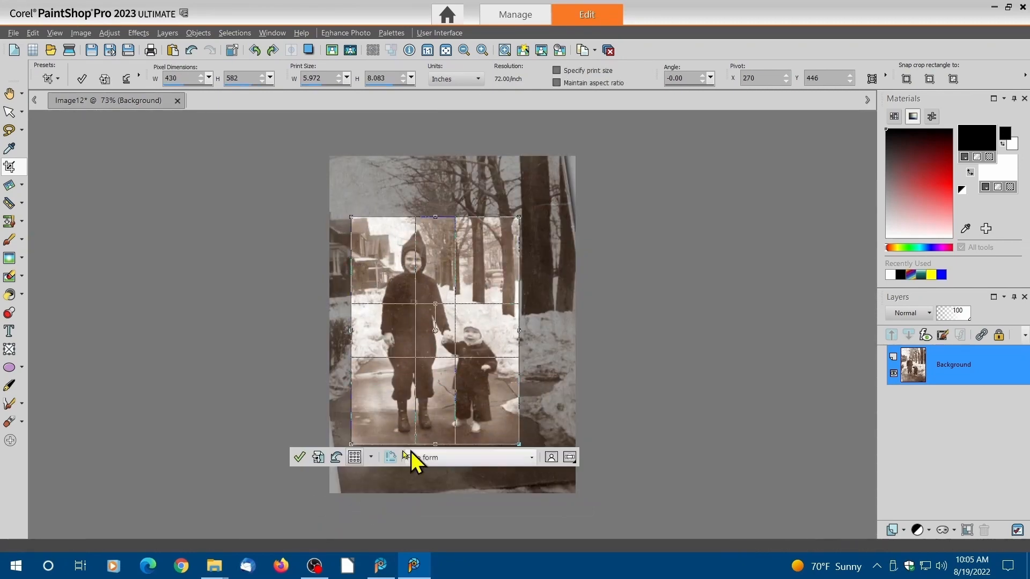
pyautogui.click(299, 458)
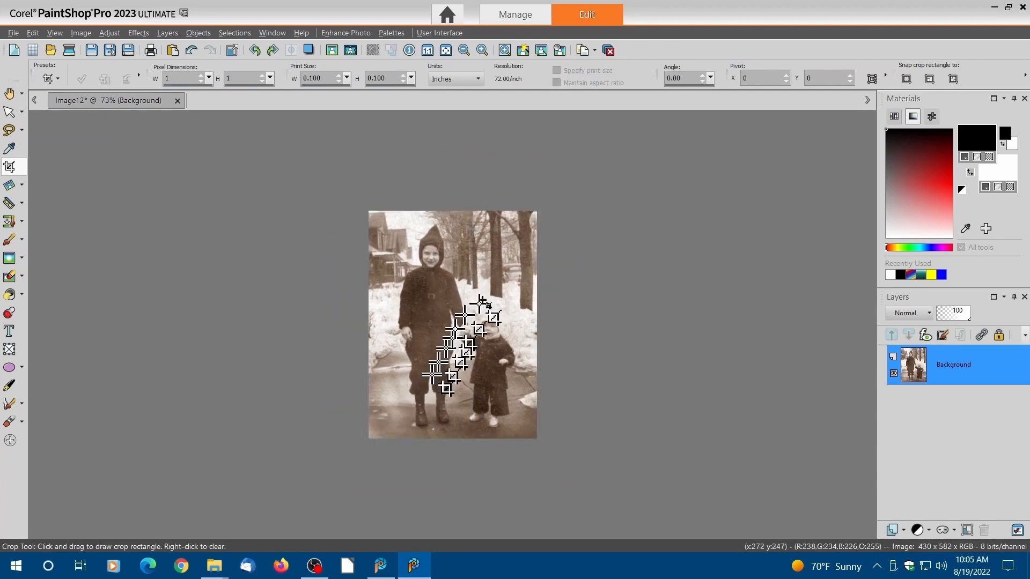
# Step: Apply Fade Correction with an amount of 14 to the cropped photo of the two children and convert it to greyscale
pyautogui.click(558, 51)
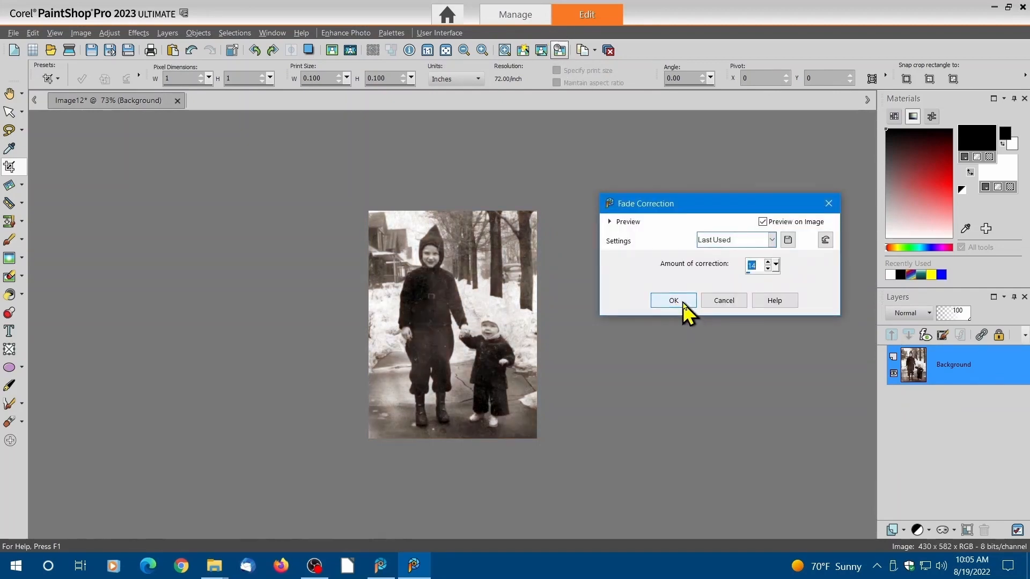
pyautogui.click(683, 302)
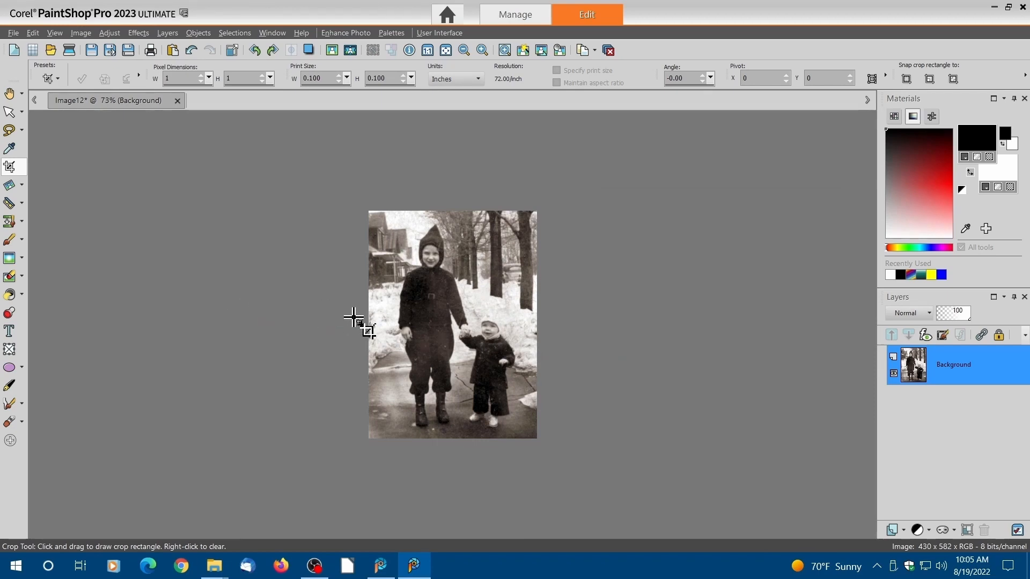
pyautogui.click(81, 33)
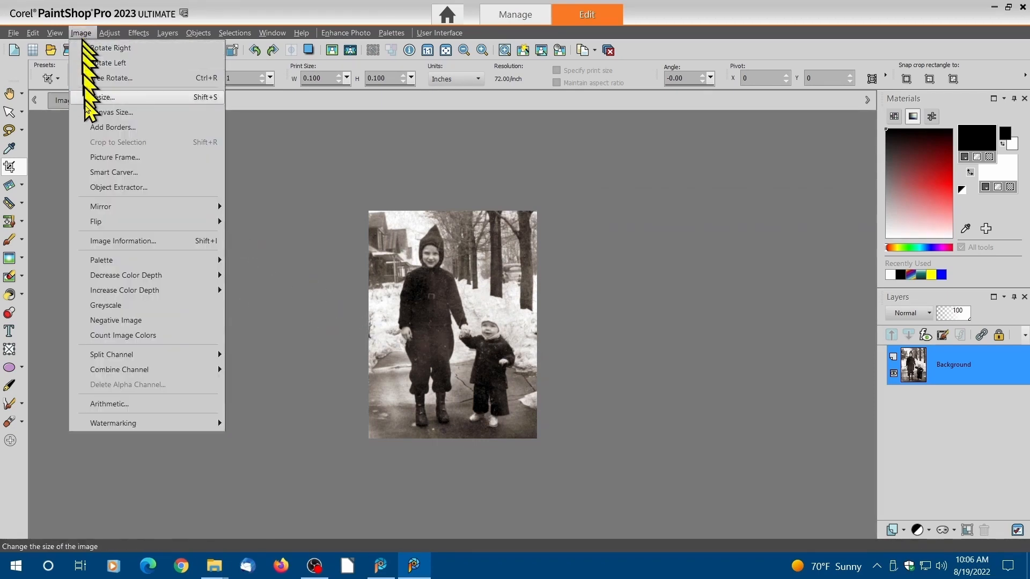
pyautogui.click(105, 306)
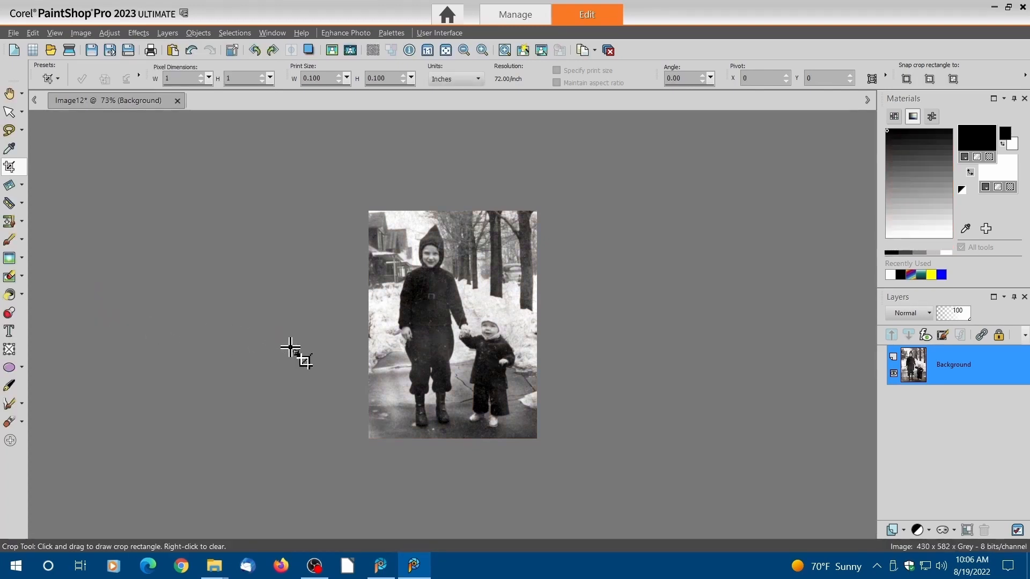
# Step: Set the greyscale photo's brightness to 8 and contrast to 17, and compare the result with the uncorrected original in Image13
pyautogui.hotkey('ctrl', 'alt', 'n')
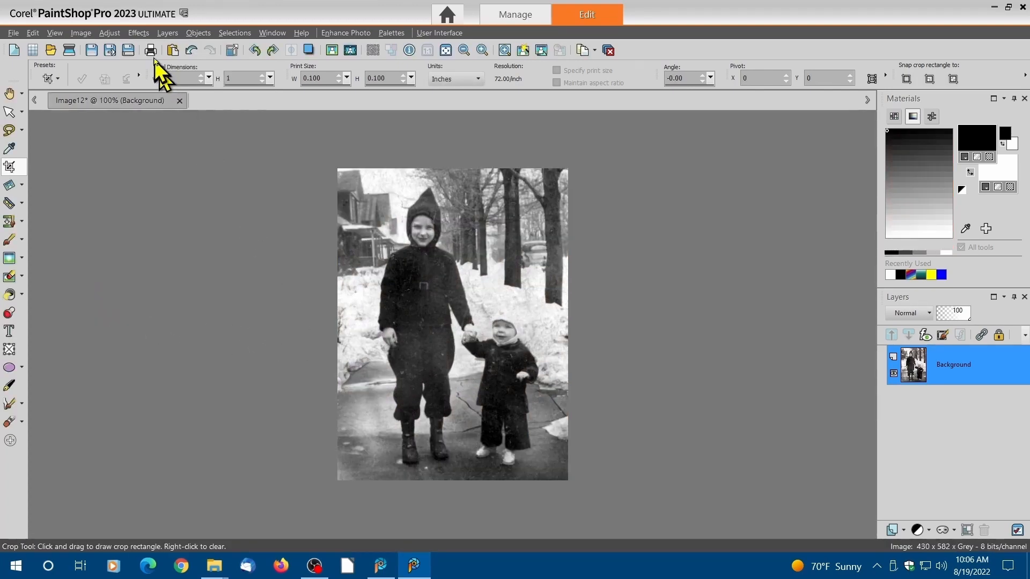
pyautogui.click(109, 33)
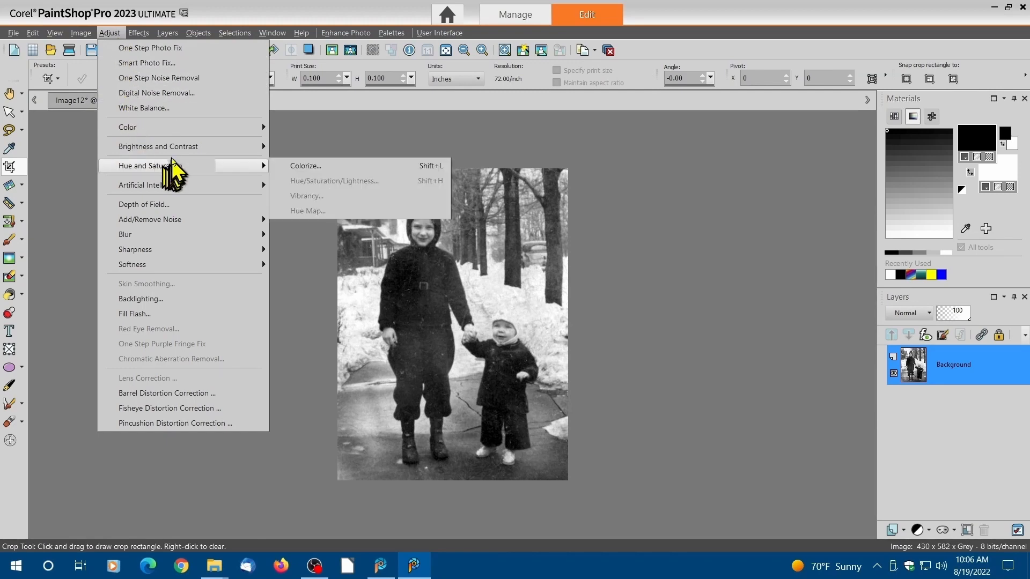
pyautogui.moveTo(207, 148)
pyautogui.click(311, 146)
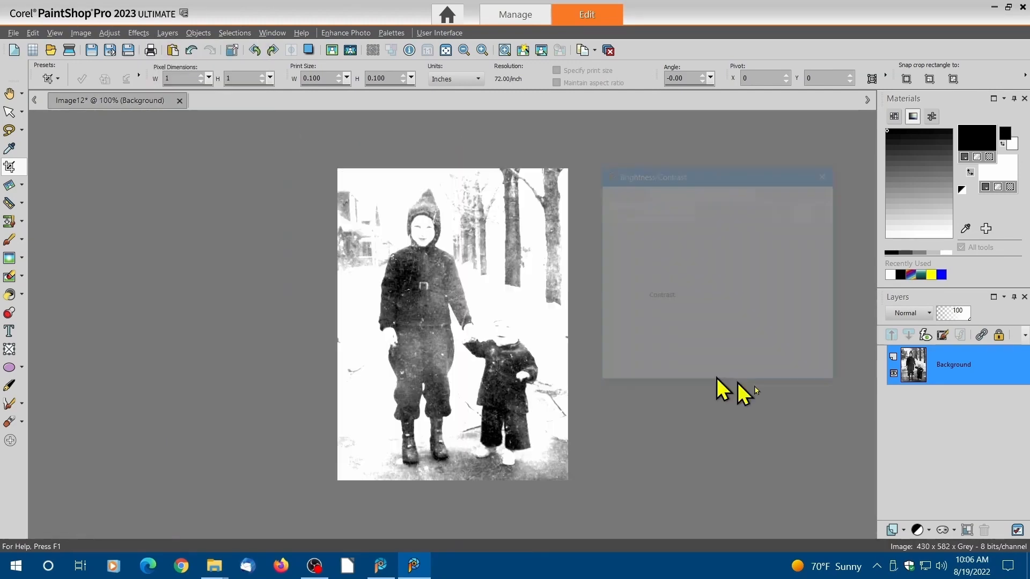
pyautogui.moveTo(693, 270)
pyautogui.mouseDown()
pyautogui.moveTo(665, 270)
pyautogui.moveTo(703, 272)
pyautogui.moveTo(688, 272)
pyautogui.mouseUp()
pyautogui.moveTo(714, 322)
pyautogui.mouseDown()
pyautogui.moveTo(681, 333)
pyautogui.moveTo(697, 324)
pyautogui.mouseUp()
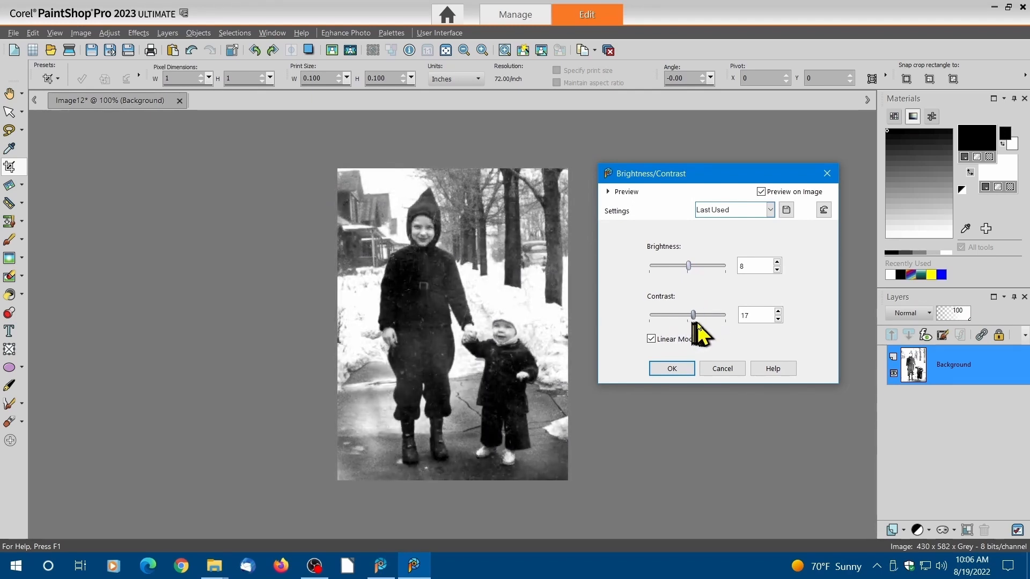
pyautogui.click(672, 370)
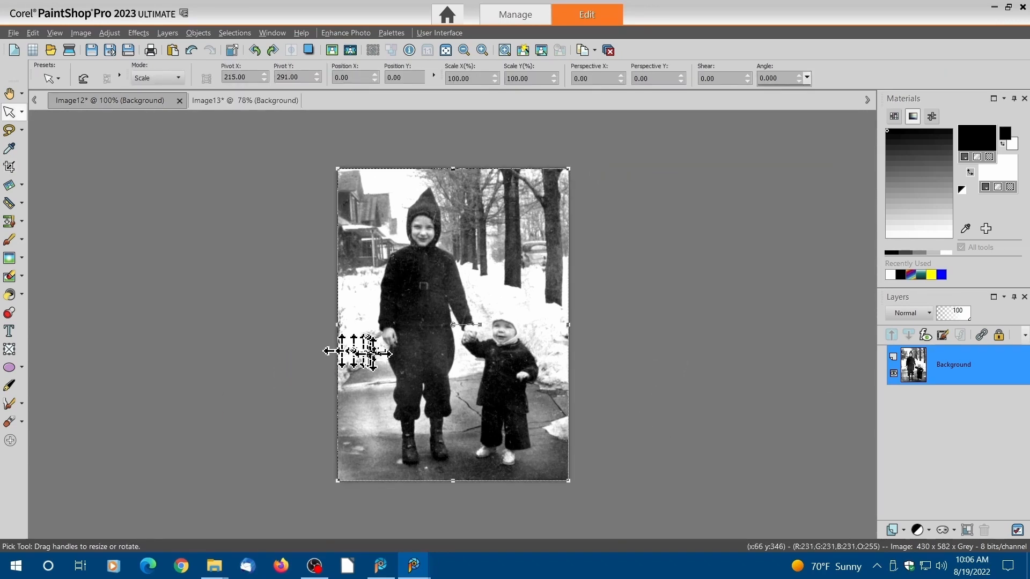
pyautogui.click(249, 103)
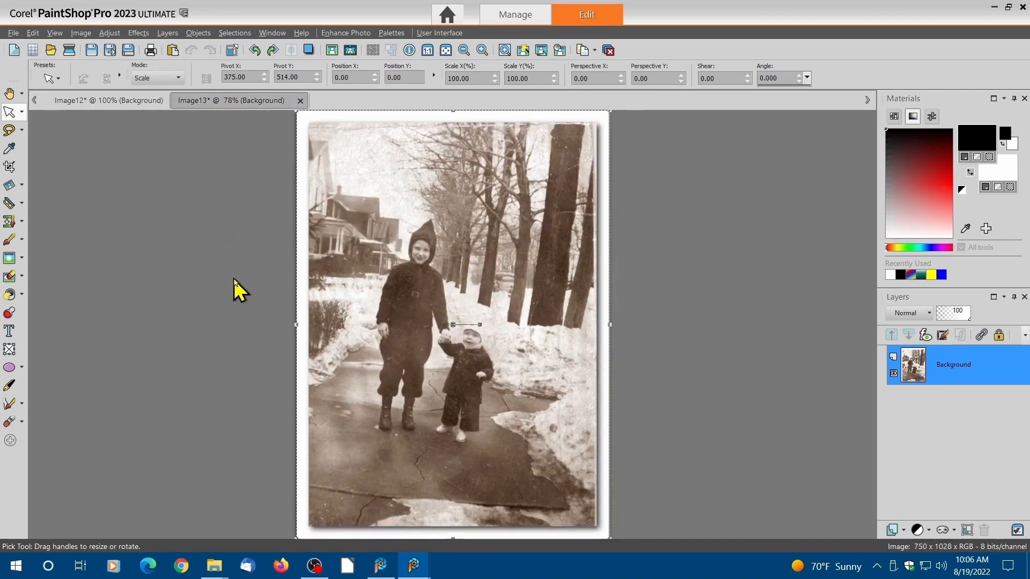
pyautogui.click(133, 103)
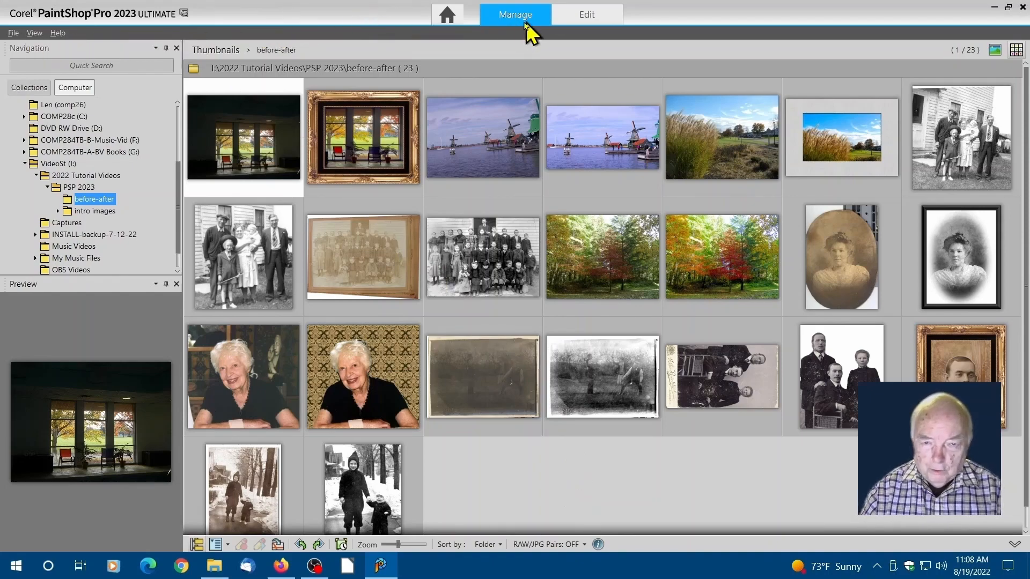
# Step: Show the before-after folder's images in a full-screen preview and compare the before and after versions from 001-a.jpg to 005-b.jpg
pyautogui.click(35, 33)
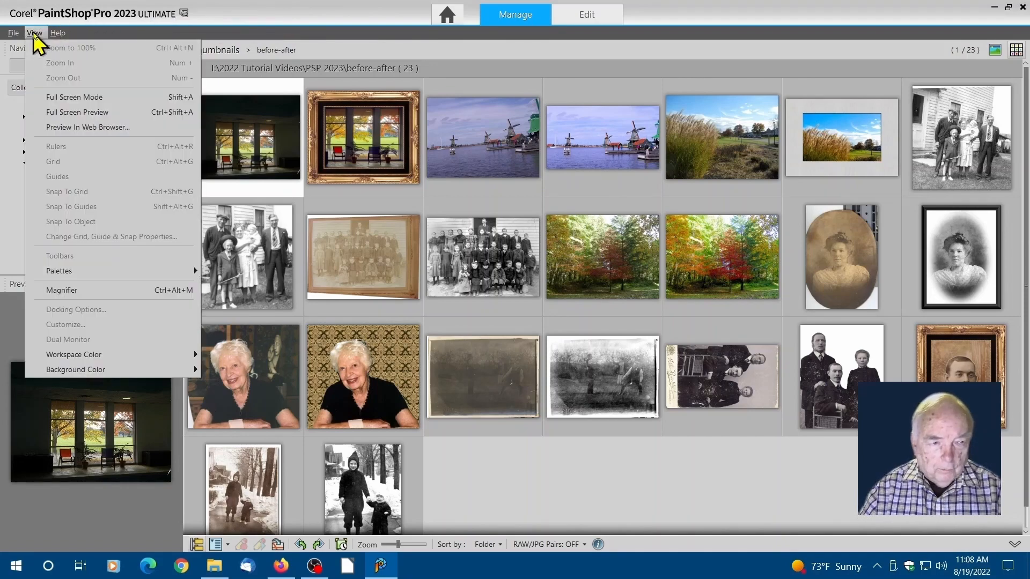
pyautogui.click(68, 115)
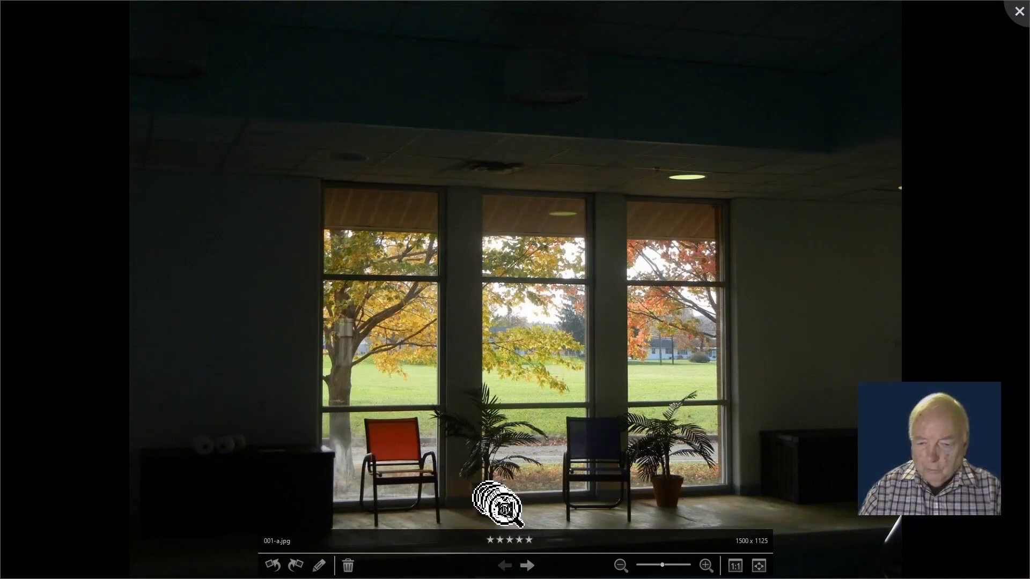
pyautogui.click(525, 566)
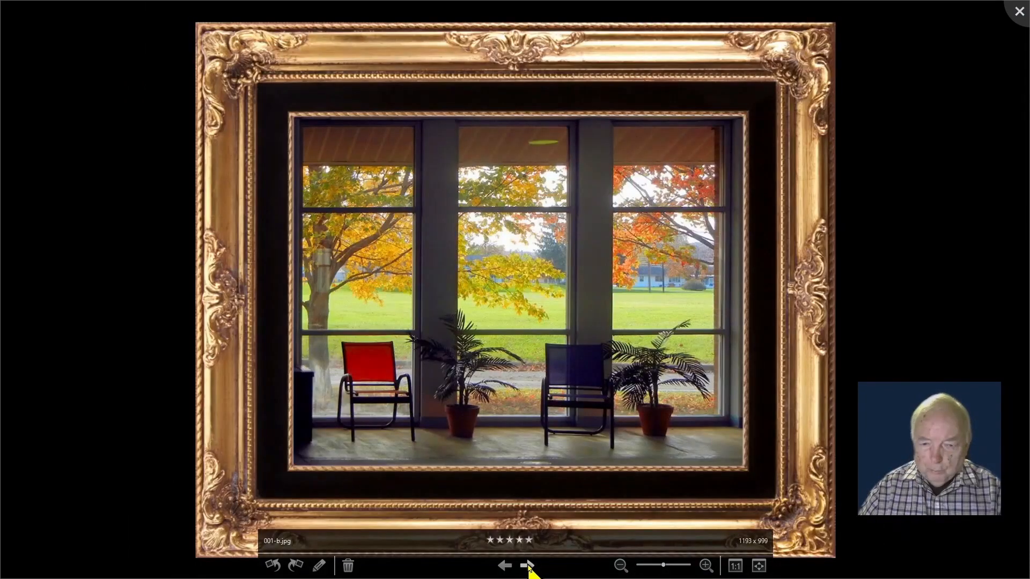
pyautogui.click(528, 566)
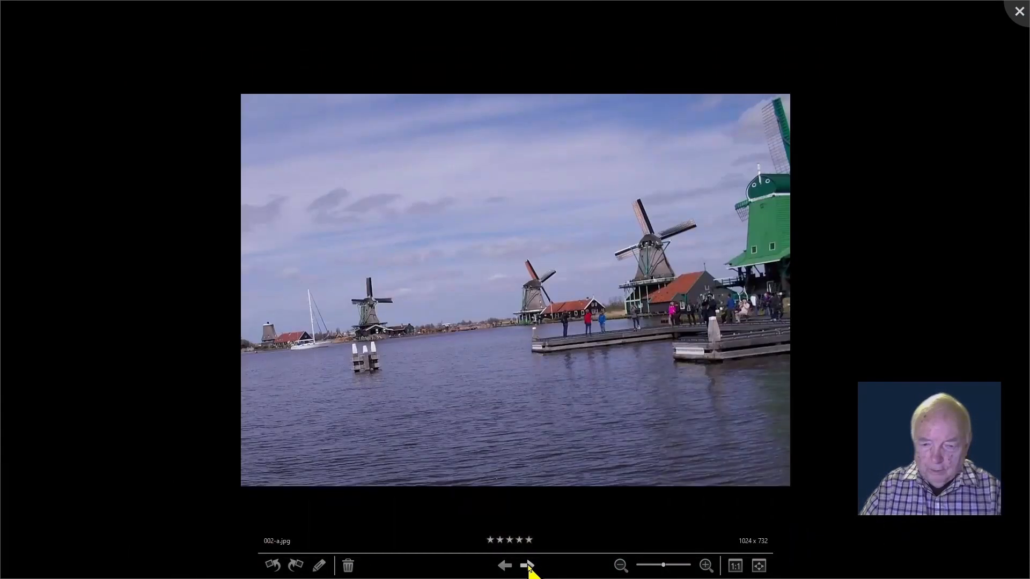
pyautogui.click(528, 566)
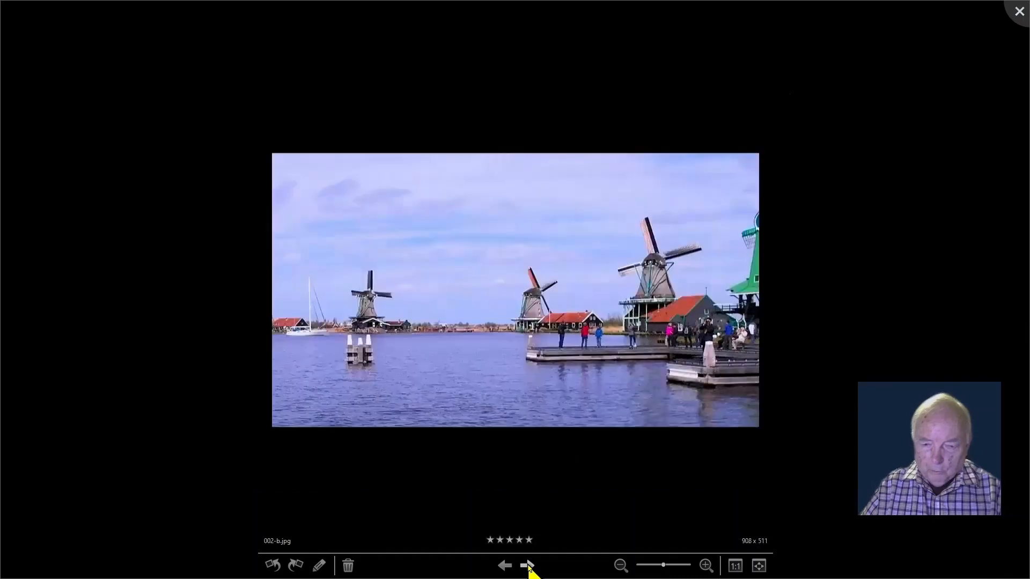
pyautogui.click(528, 566)
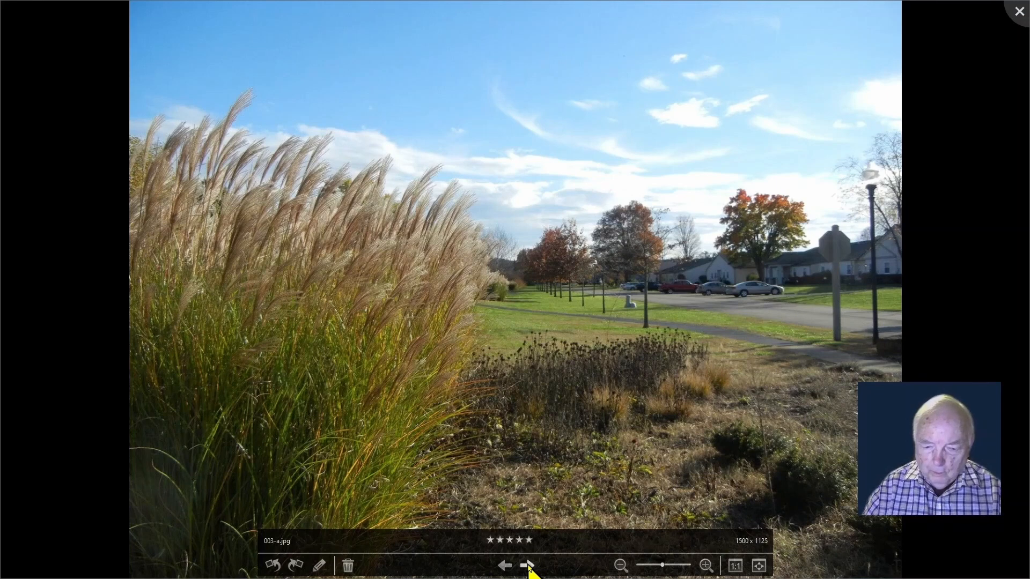
pyautogui.click(527, 566)
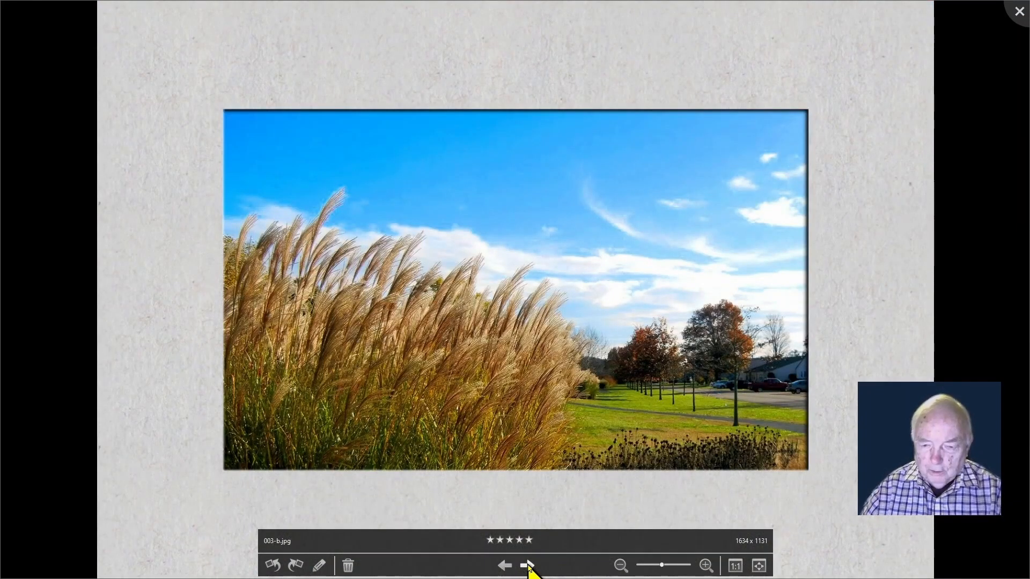
pyautogui.click(528, 566)
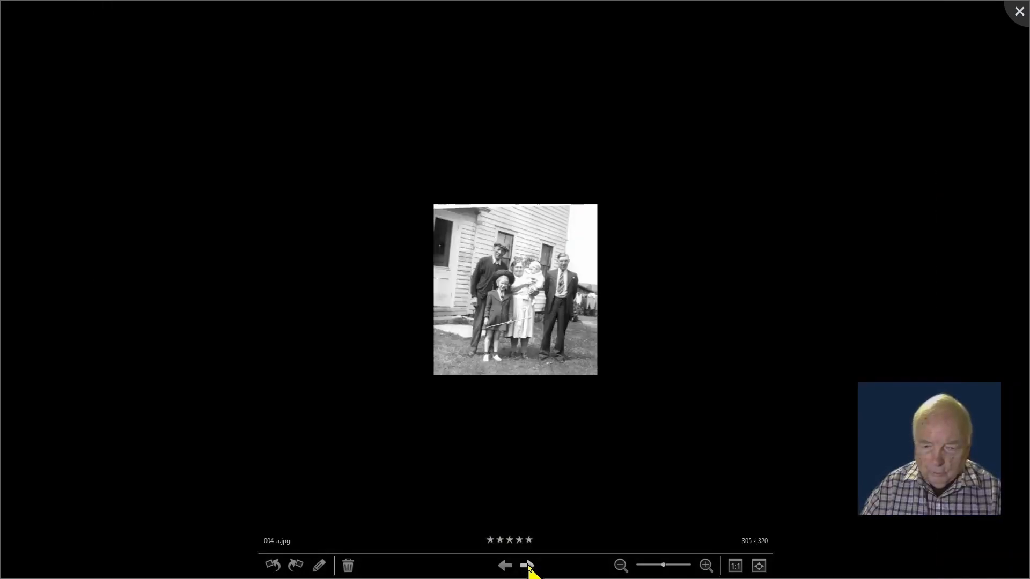
pyautogui.click(528, 566)
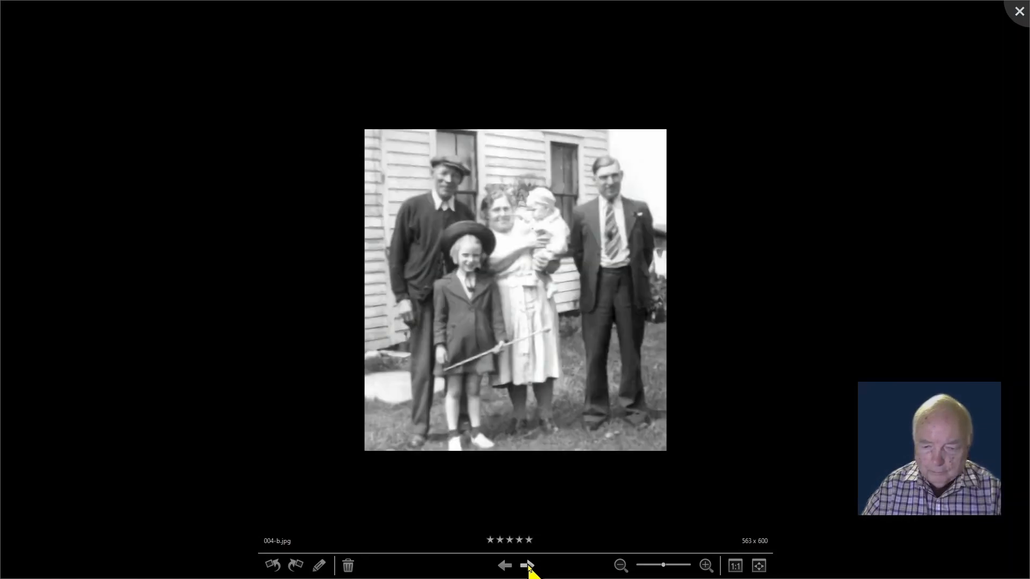
pyautogui.click(528, 566)
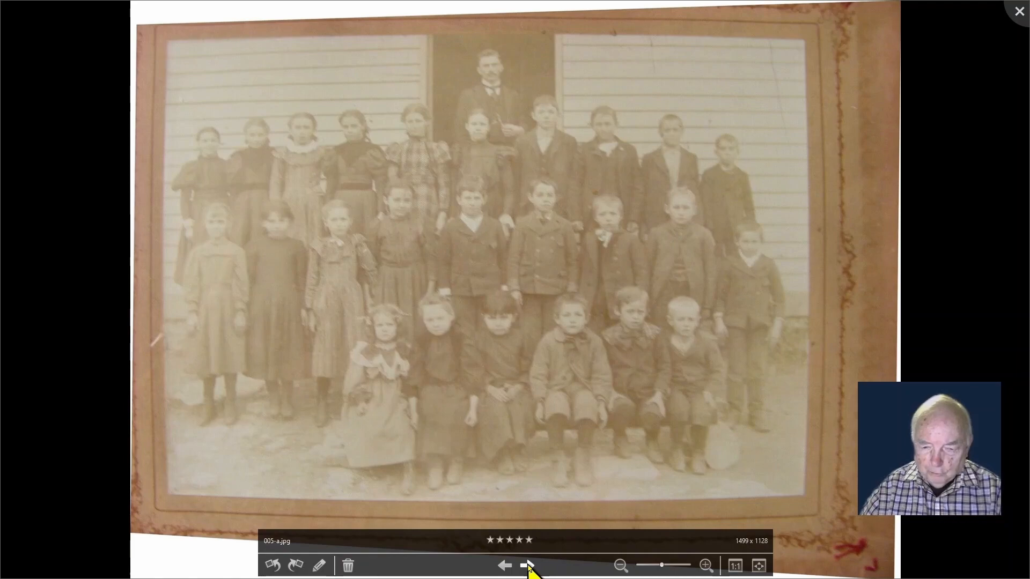
pyautogui.click(528, 566)
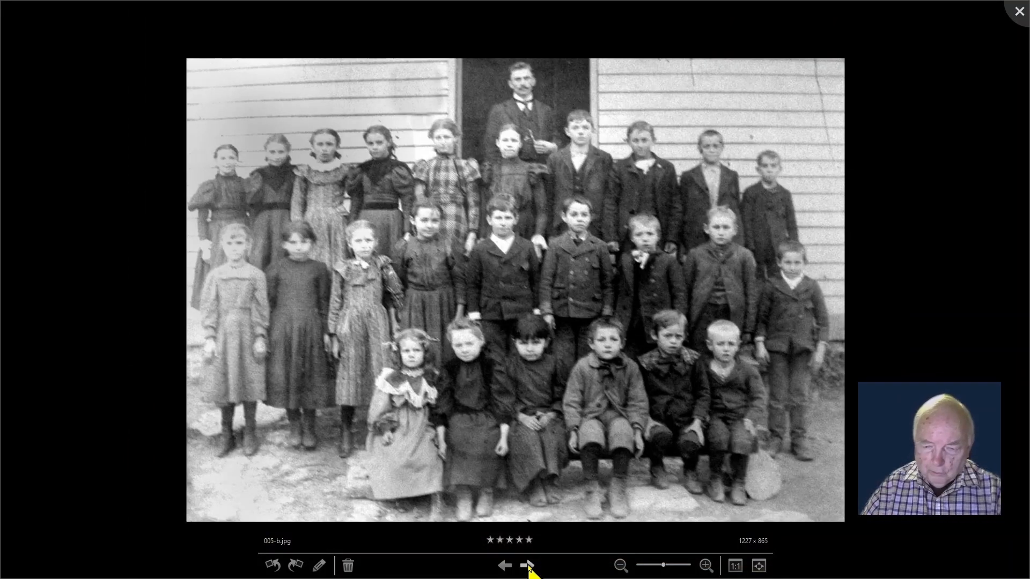
# Step: Compare the remaining before and after photos from 006-a.jpg to 012-a.jpg, and return to the framed portrait 011-c.jpg
pyautogui.click(528, 566)
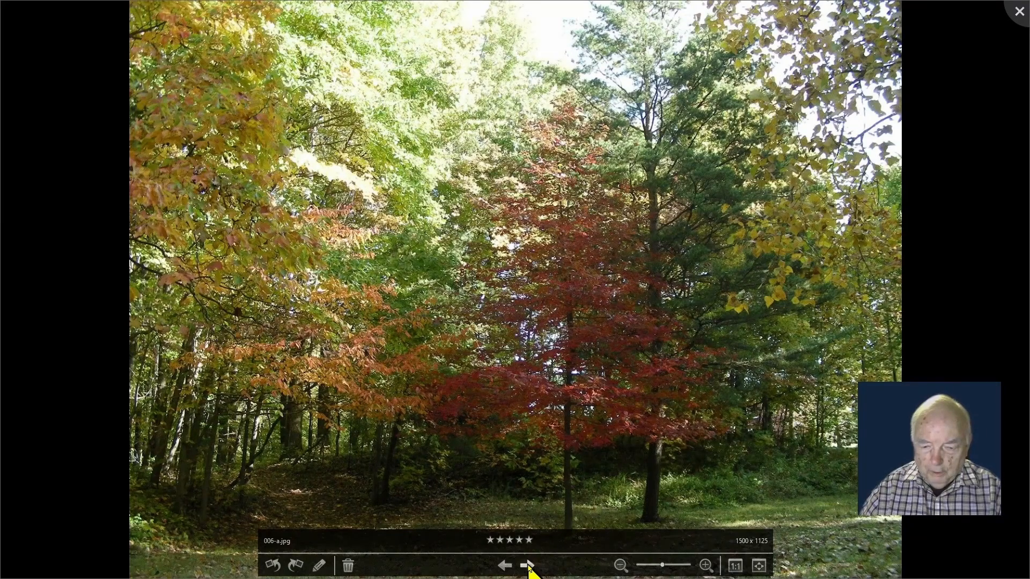
pyautogui.click(528, 566)
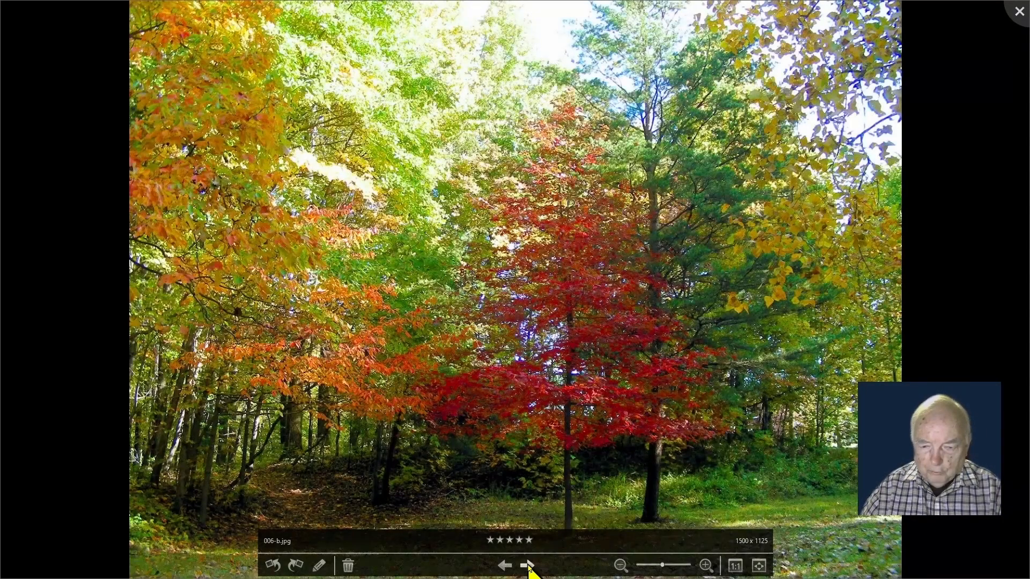
pyautogui.click(528, 566)
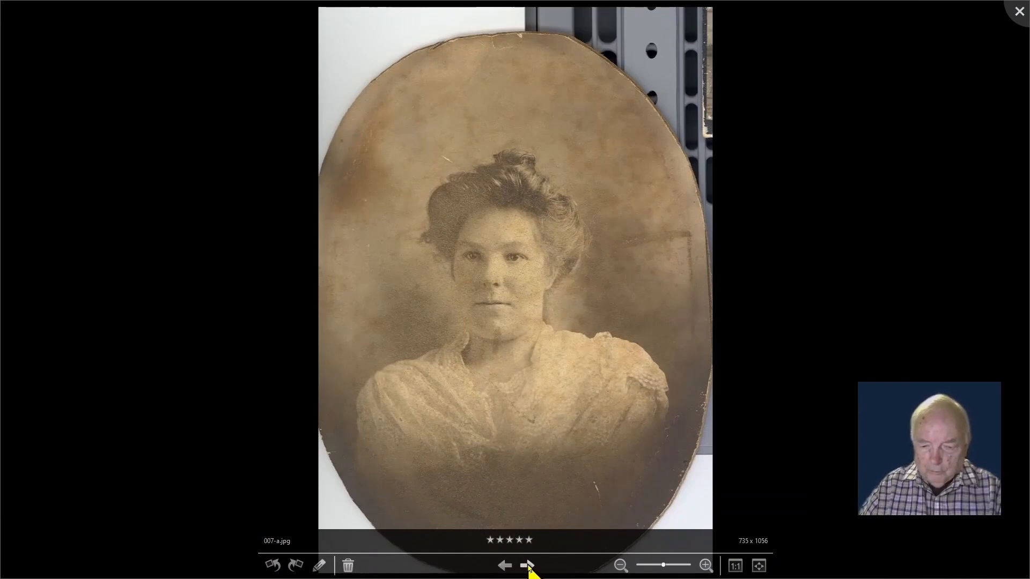
pyautogui.click(527, 566)
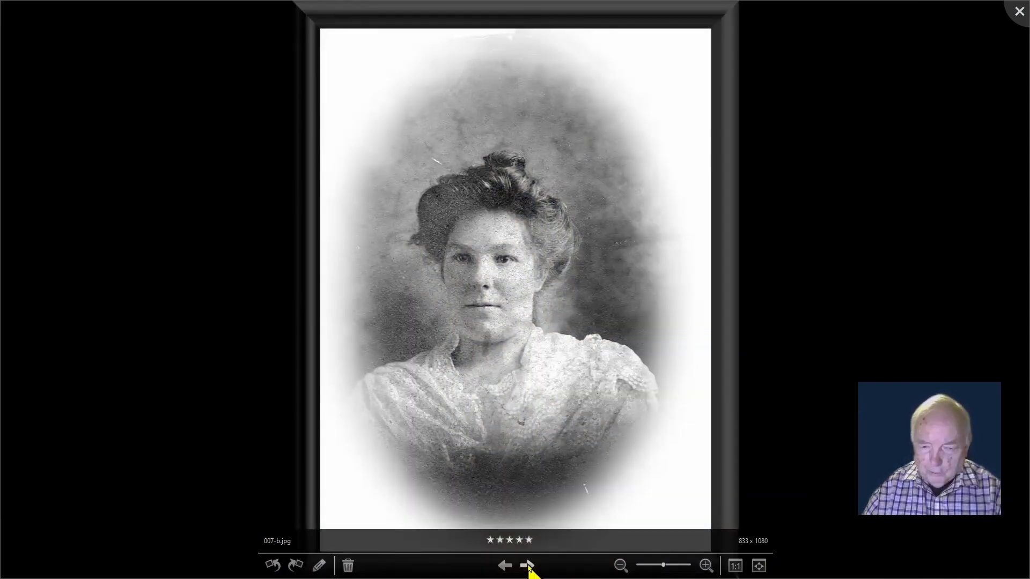
pyautogui.click(527, 566)
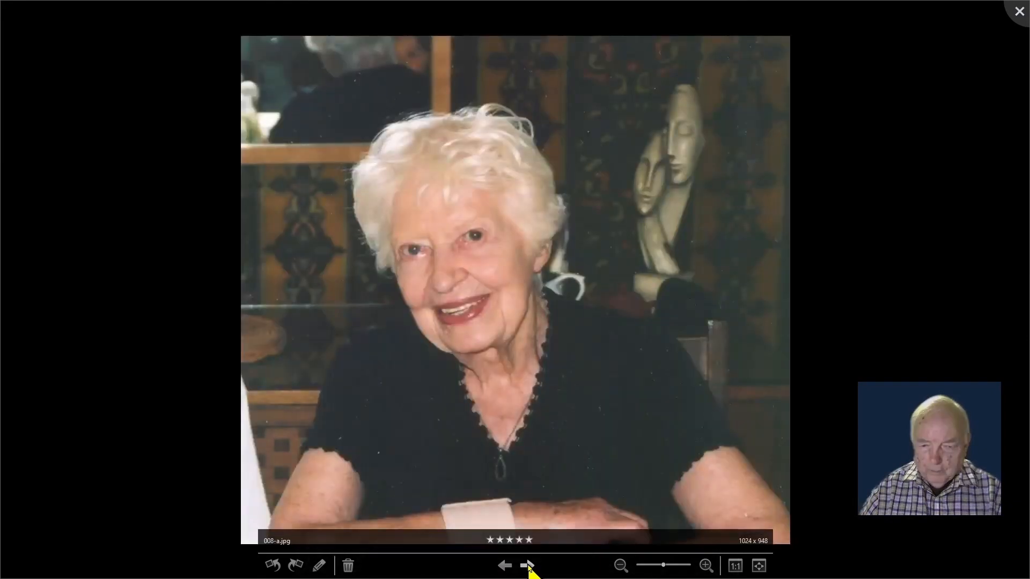
pyautogui.click(528, 566)
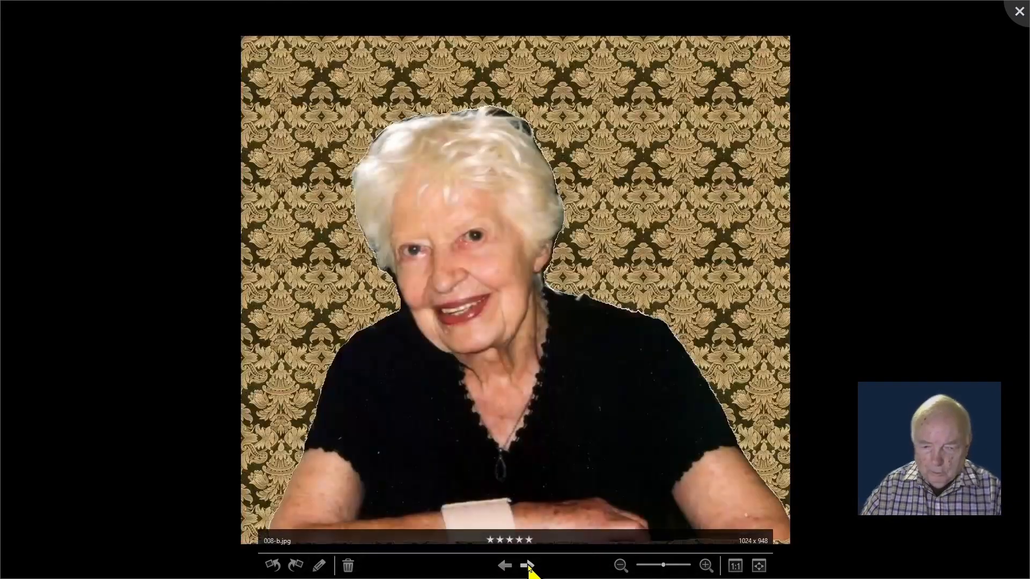
pyautogui.click(528, 567)
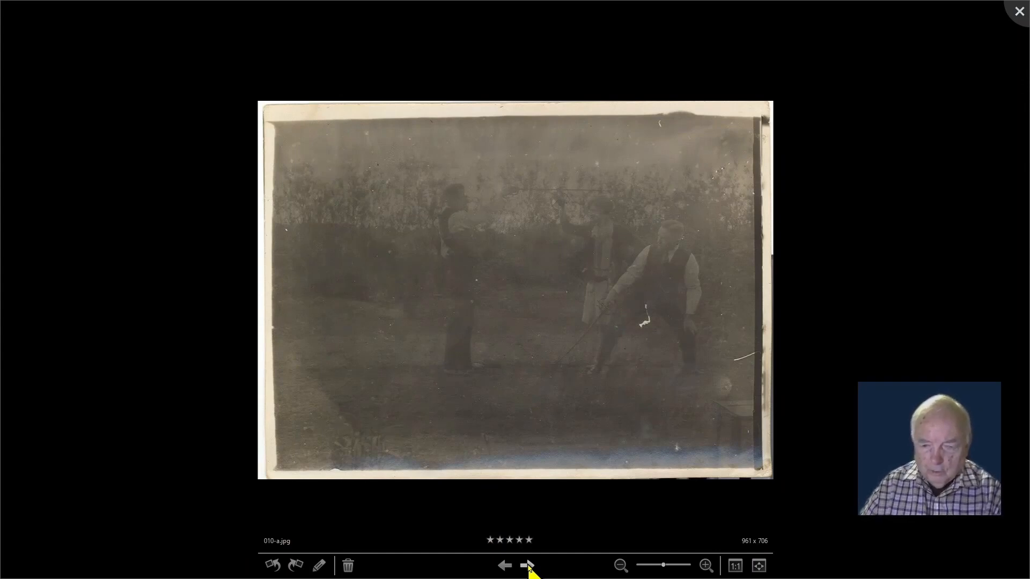
pyautogui.click(528, 566)
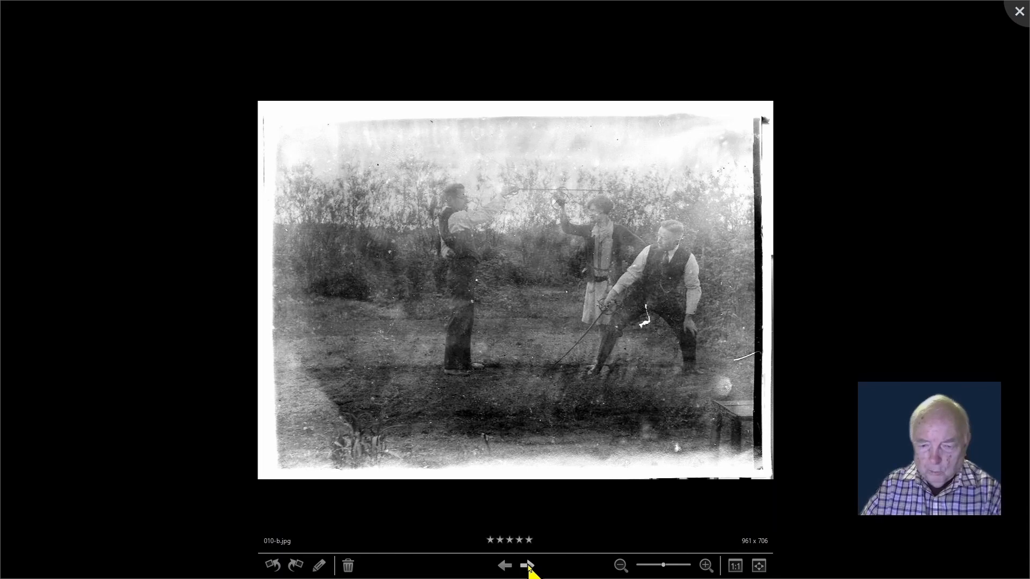
pyautogui.click(528, 566)
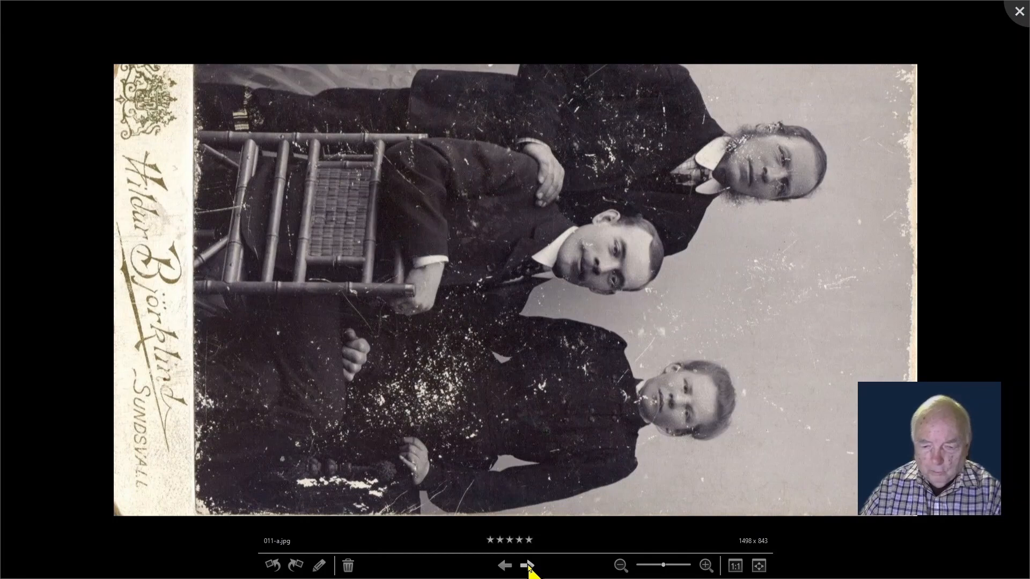
pyautogui.click(528, 566)
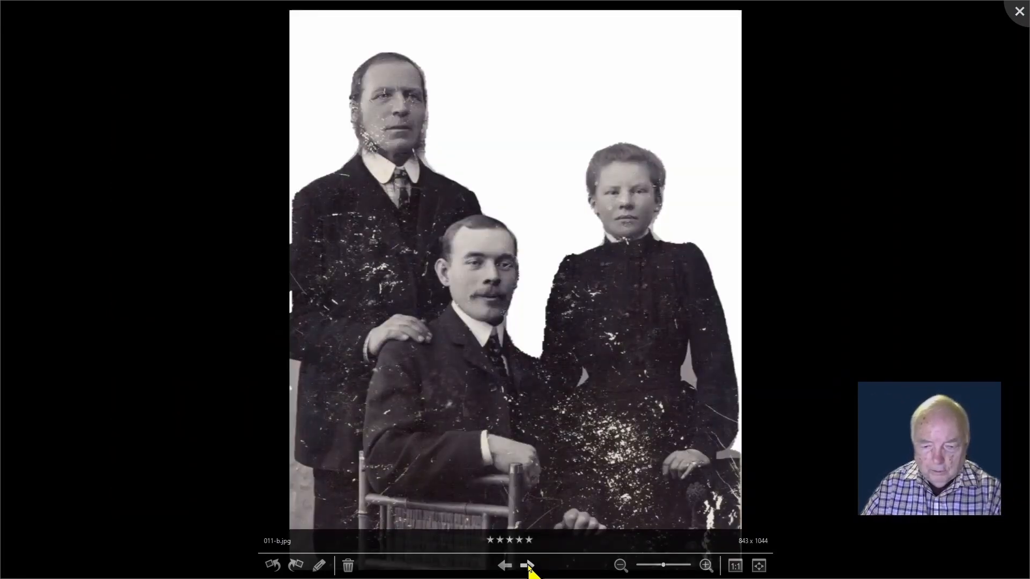
pyautogui.click(528, 566)
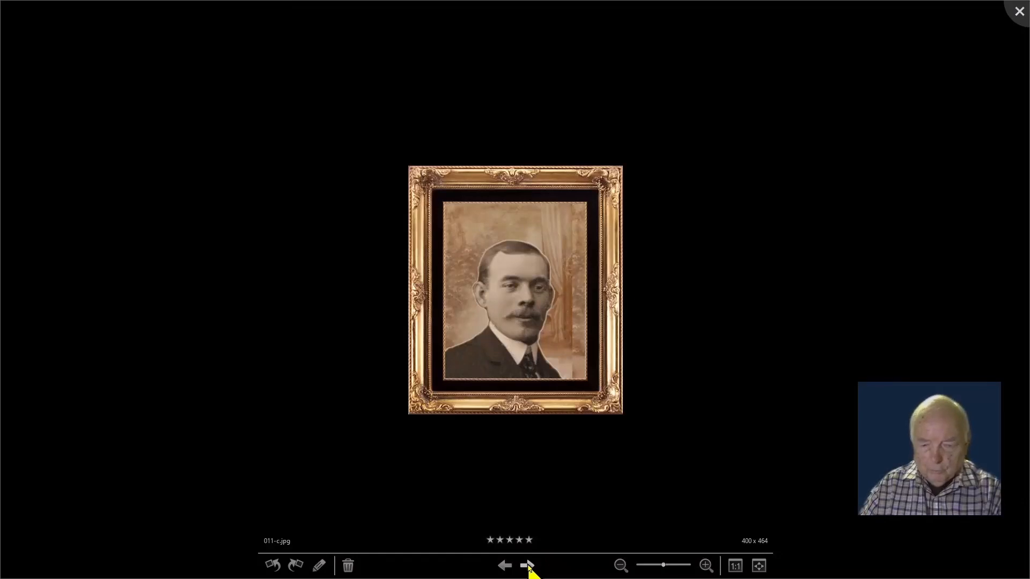
pyautogui.click(528, 566)
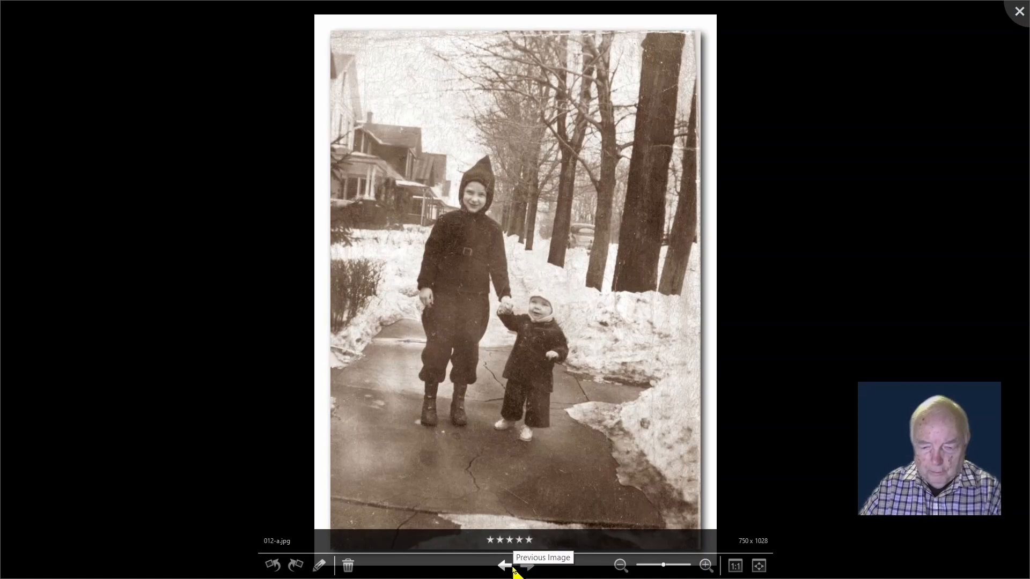
pyautogui.click(511, 570)
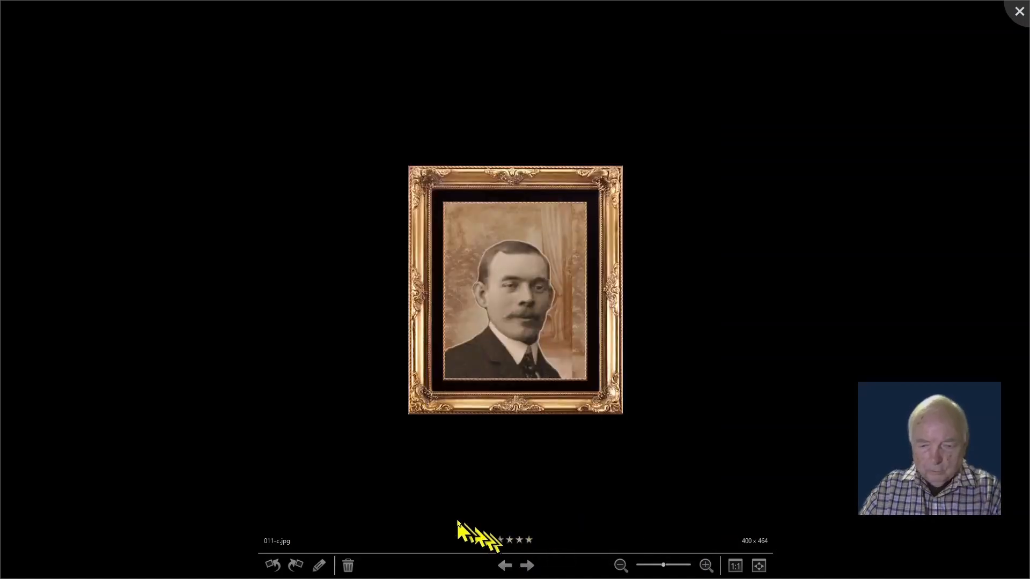
# Step: Fit the framed portrait 011-c.jpg to the screen, and view 012-a.jpg and the image following it before closing the full-screen preview
pyautogui.click(757, 566)
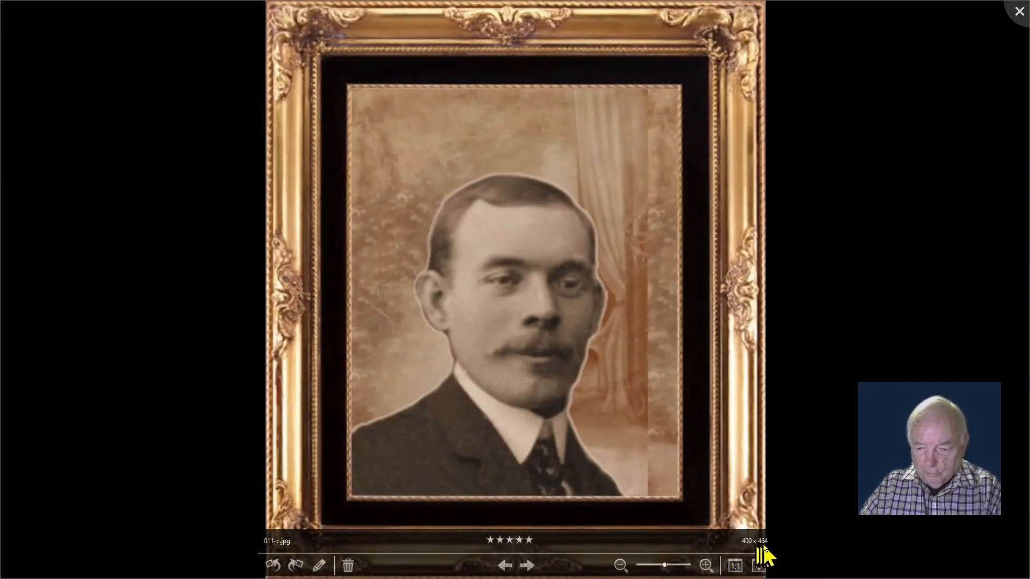
pyautogui.click(528, 566)
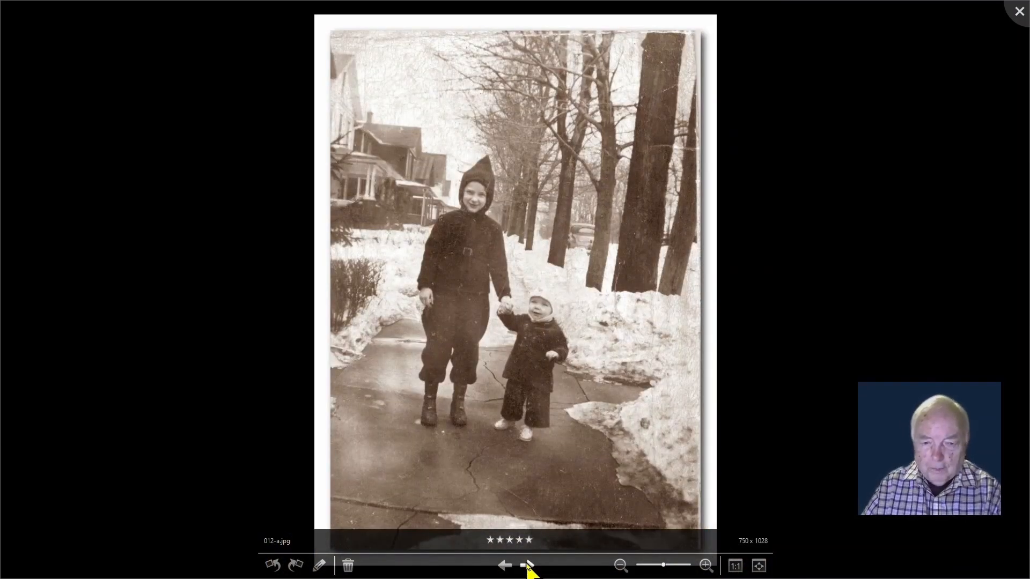
pyautogui.click(527, 566)
pyautogui.press('Escape')
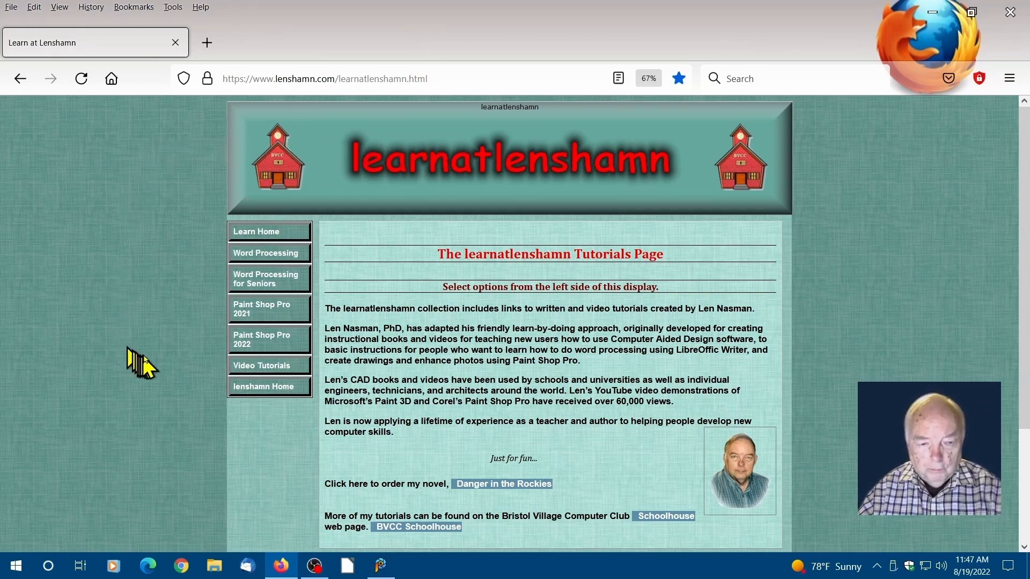
# Step: On the learnatlenshamn site in Firefox, open the Paint Shop Pro 2022 page and review the Fundamentals book's Amazon listing and the video links
pyautogui.click(284, 340)
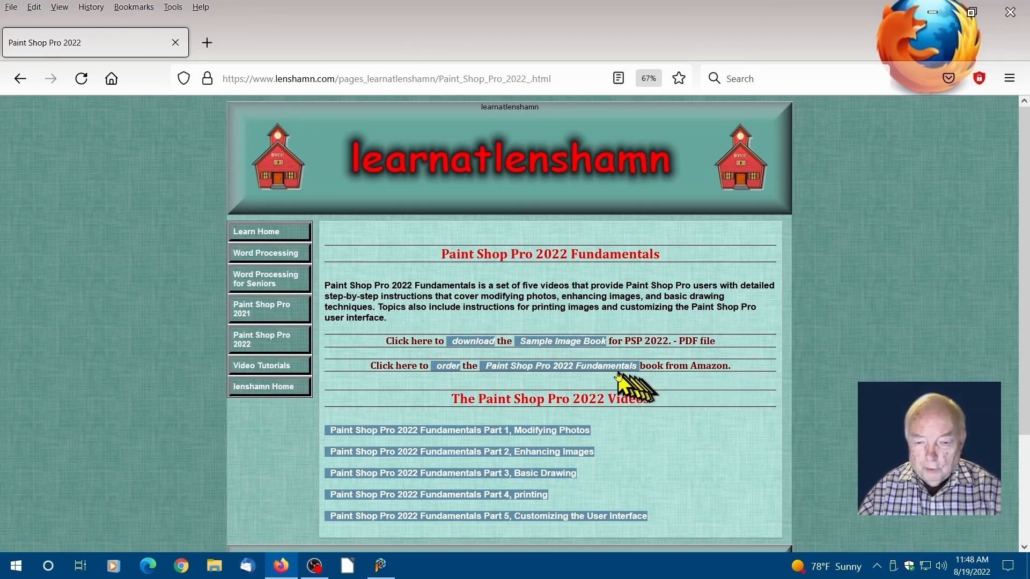
pyautogui.click(590, 367)
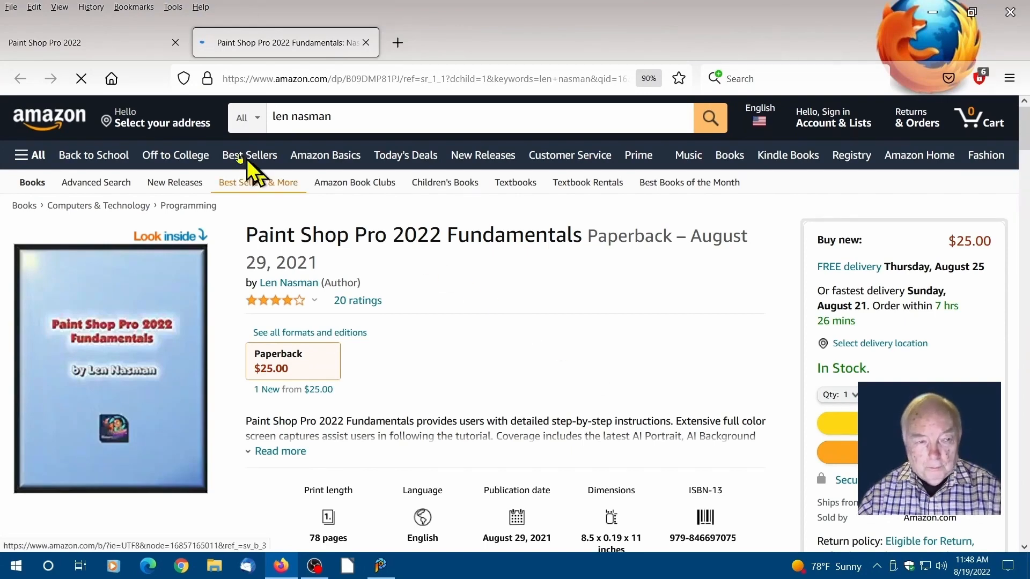
pyautogui.click(70, 43)
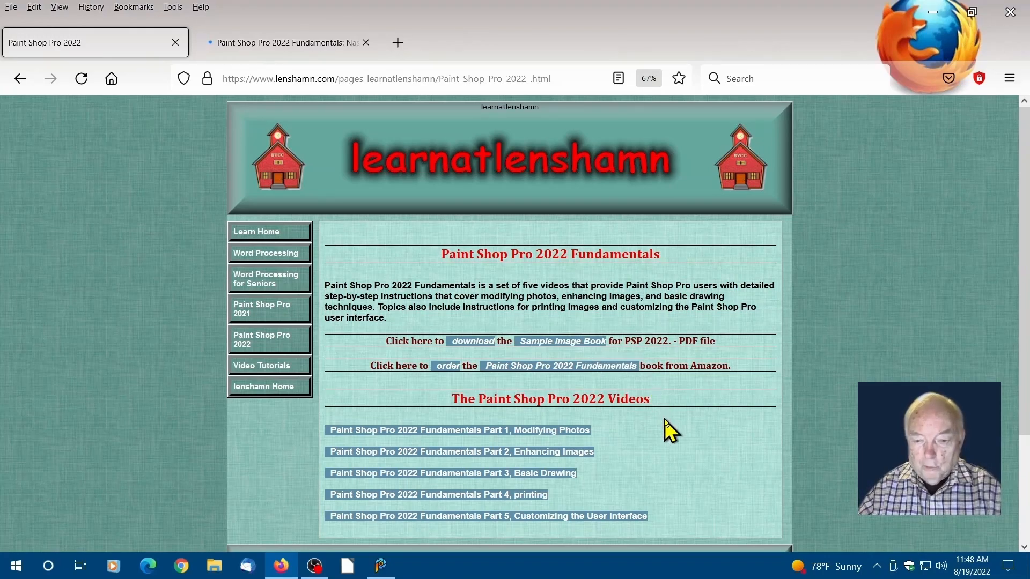
pyautogui.scroll(-2, 668, 429)
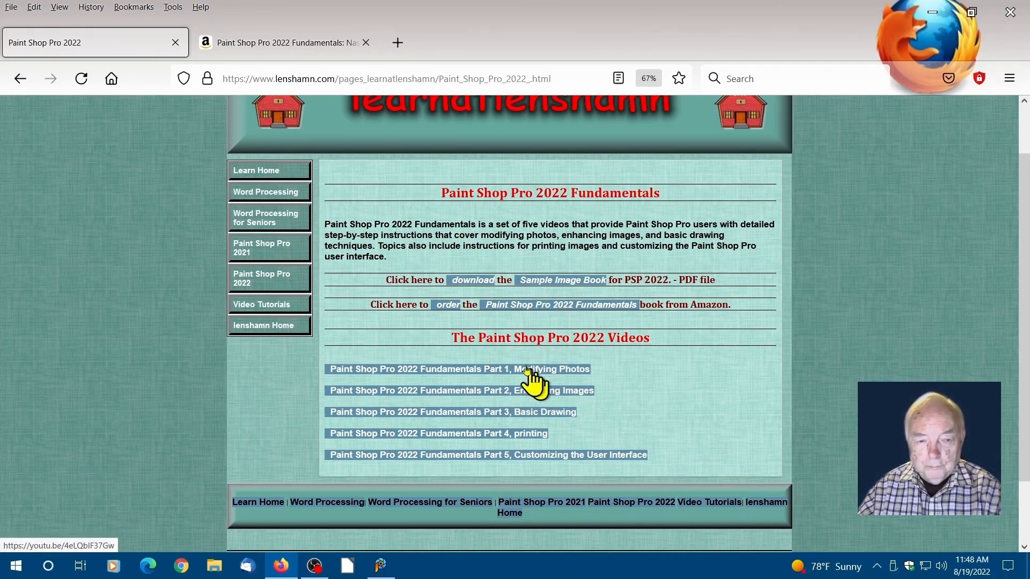
# Step: Return to the learnatlenshamn home page and open the Word Processing for Seniors page to review its book description and video list
pyautogui.click(274, 175)
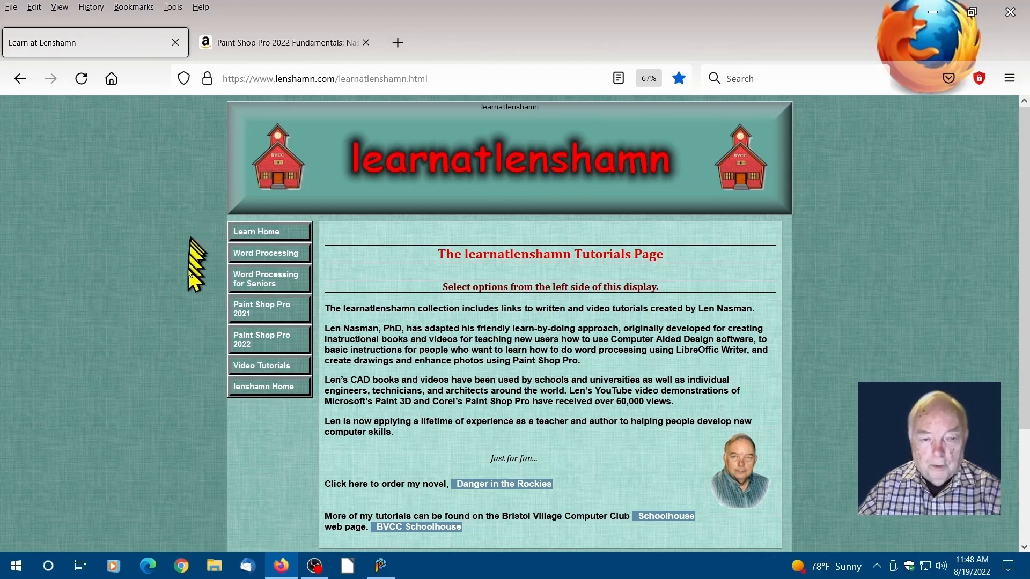
pyautogui.click(259, 280)
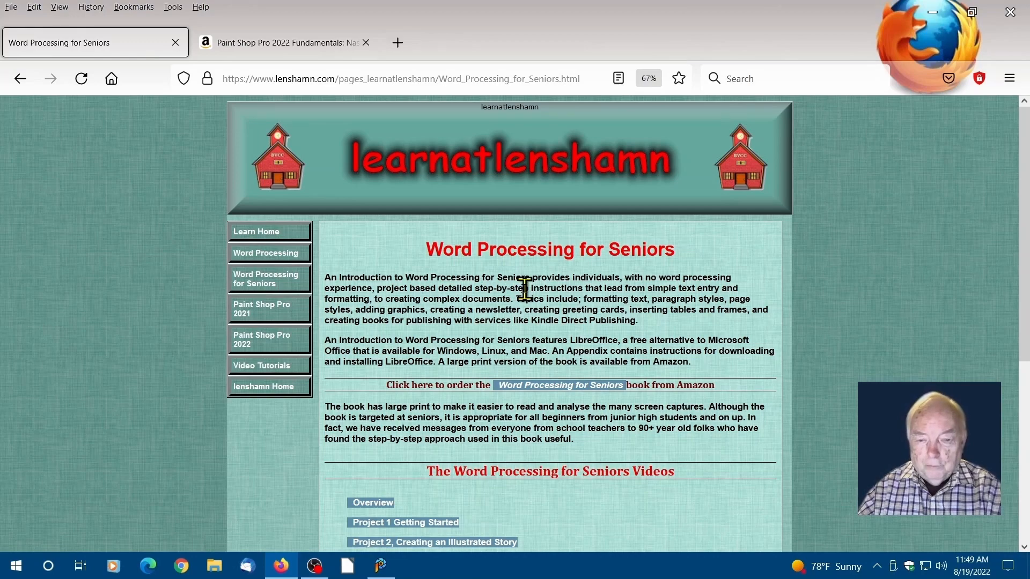
pyautogui.scroll(-2, 481, 290)
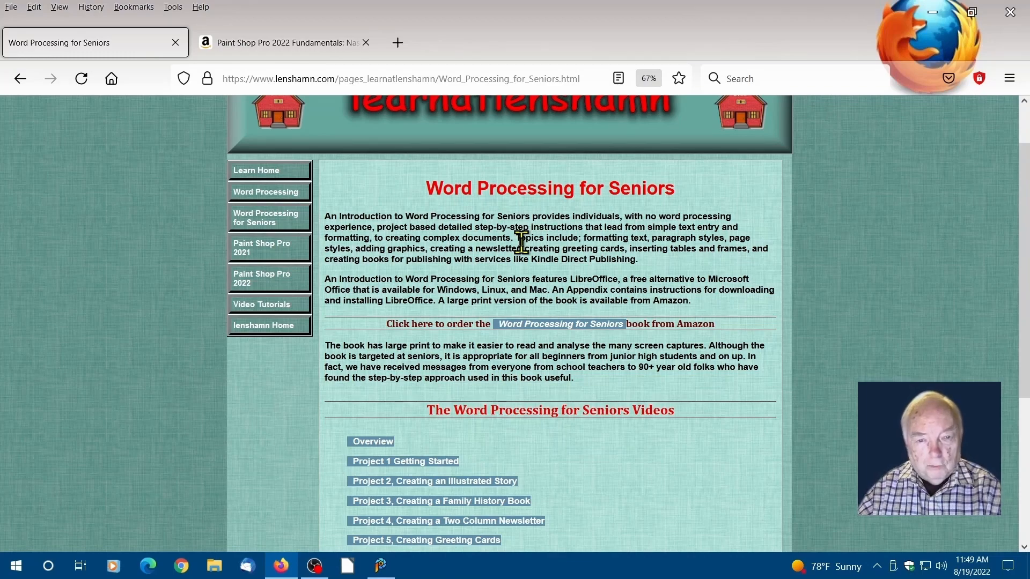
pyautogui.scroll(-3, 558, 300)
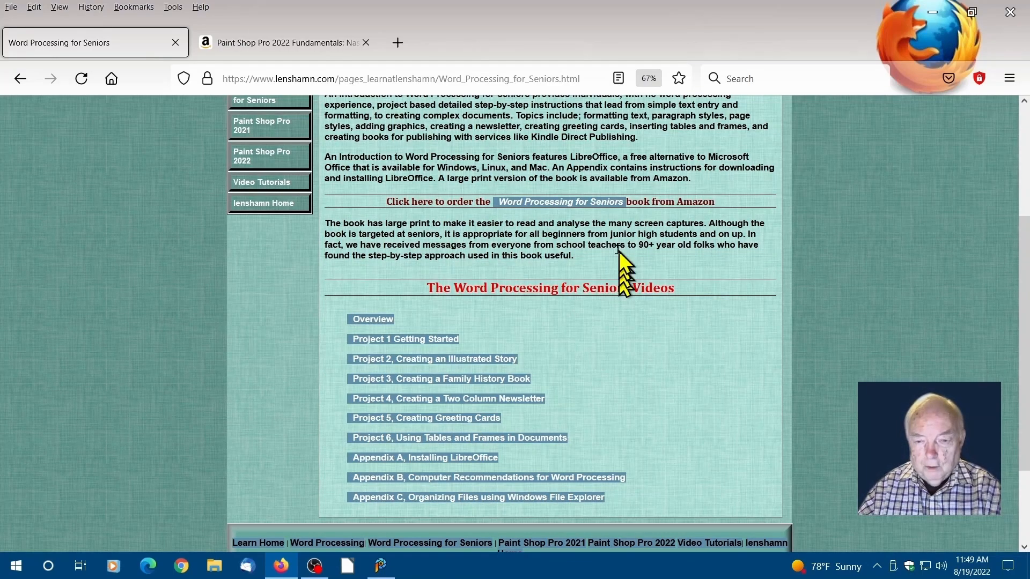